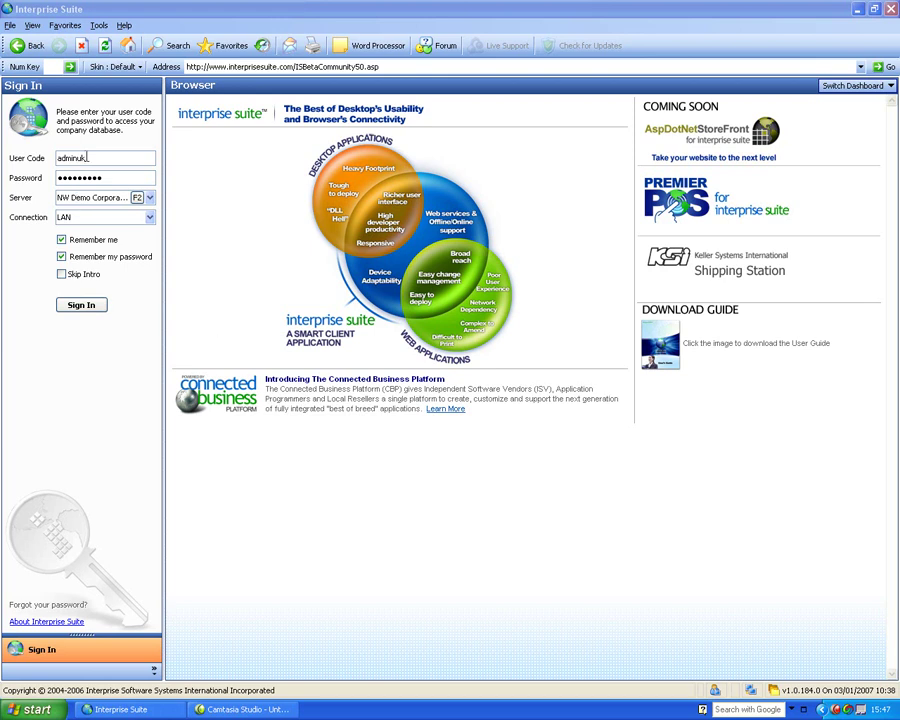
# - Keep LAN as the connection type and sign in to the demo company database
pyautogui.click(91, 219)
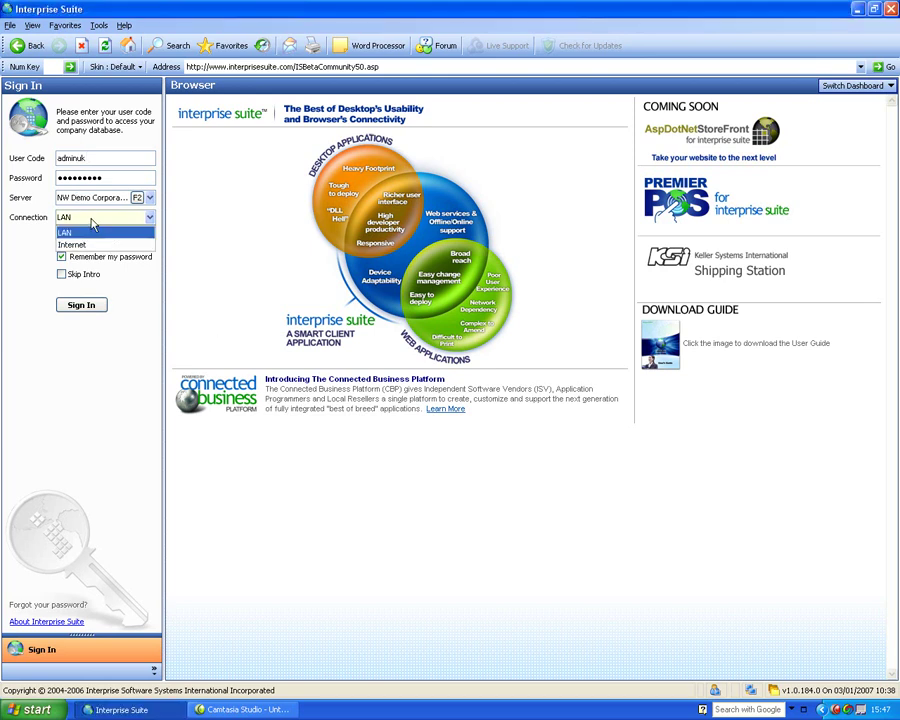
pyautogui.click(112, 233)
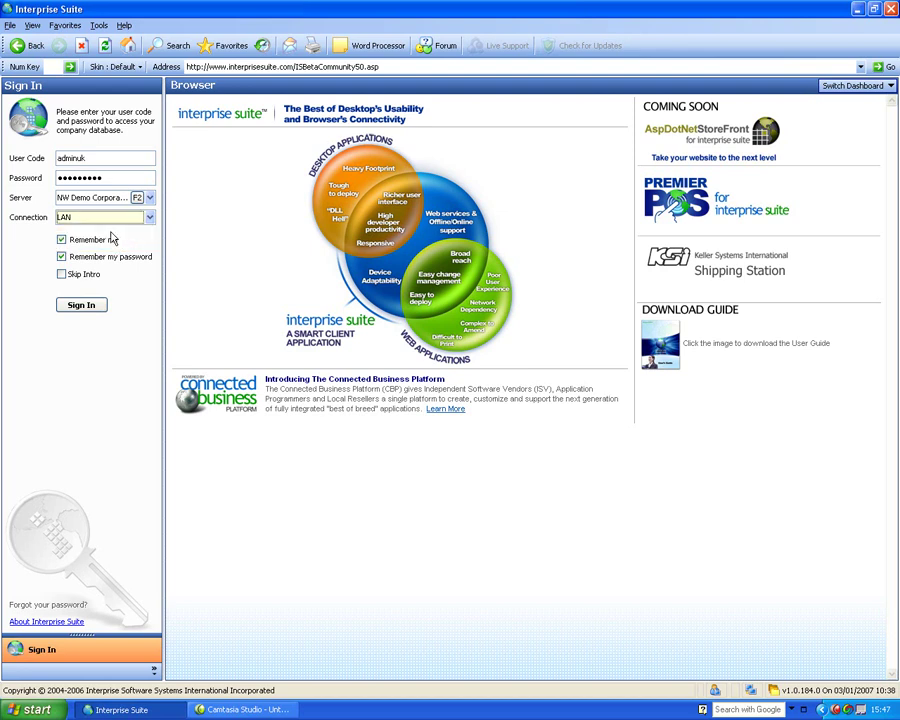
pyautogui.click(95, 308)
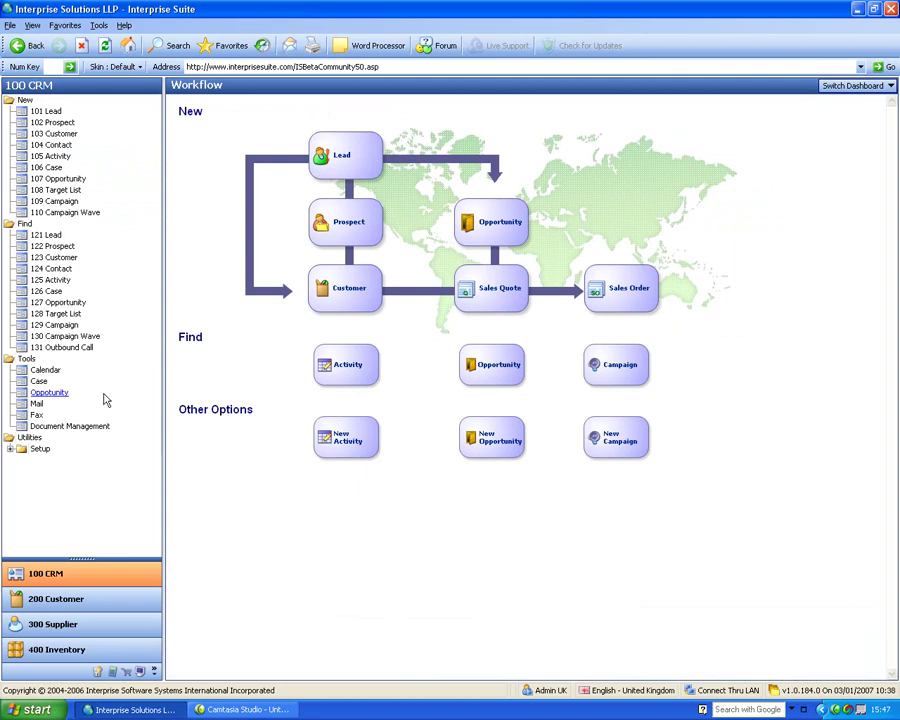
# - Switch to the 400 Inventory area and look at the available dashboards
pyautogui.click(77, 655)
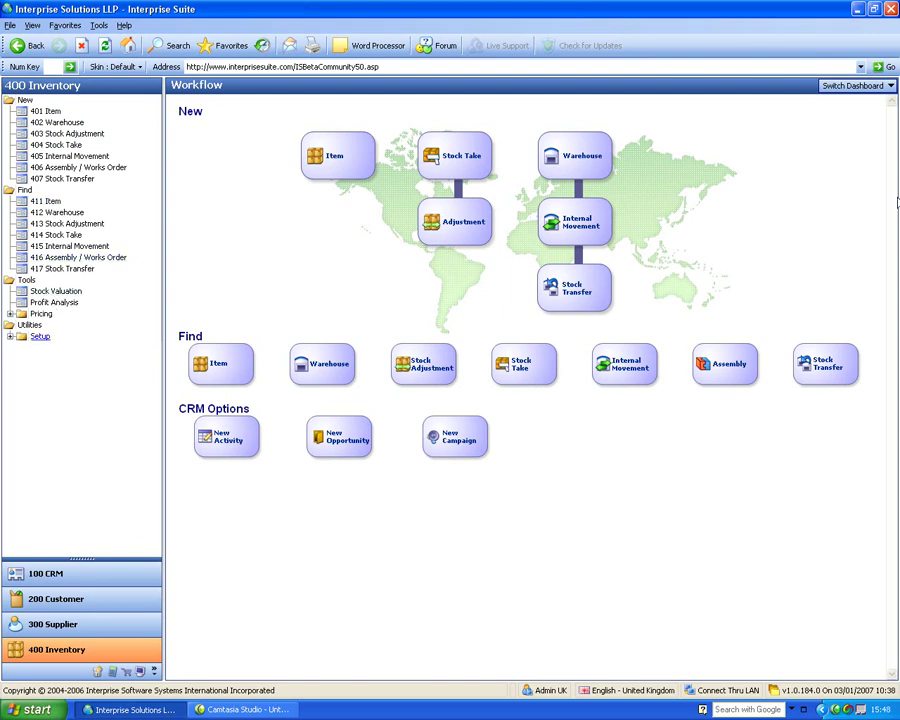
pyautogui.click(862, 86)
# - Start a new item in the New Item Wizard and continue with Stock as its type
pyautogui.click(48, 112)
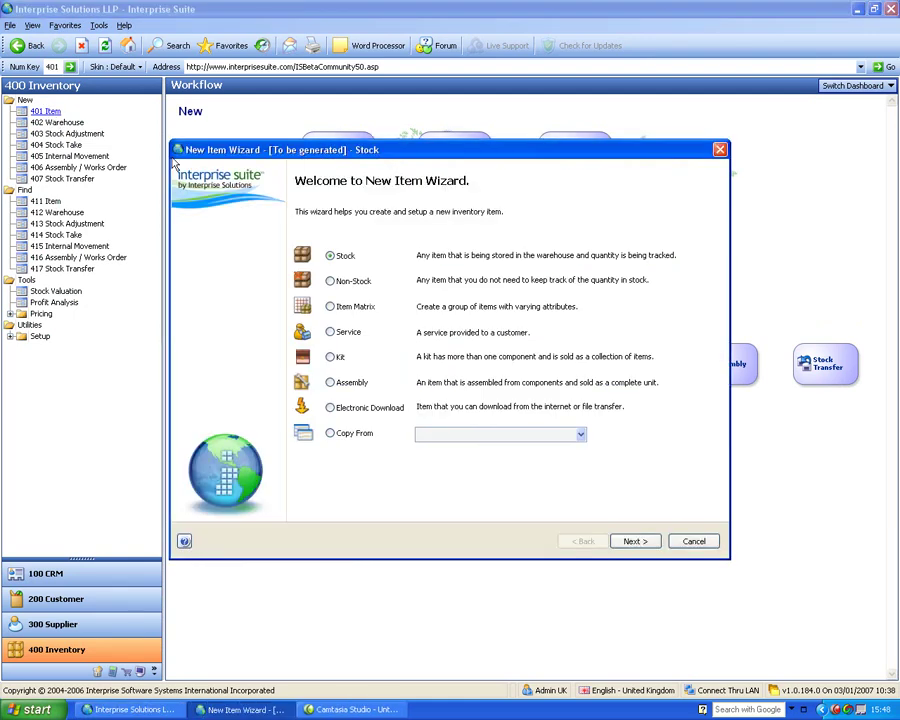
pyautogui.moveTo(331, 151); pyautogui.dragTo(363, 133)
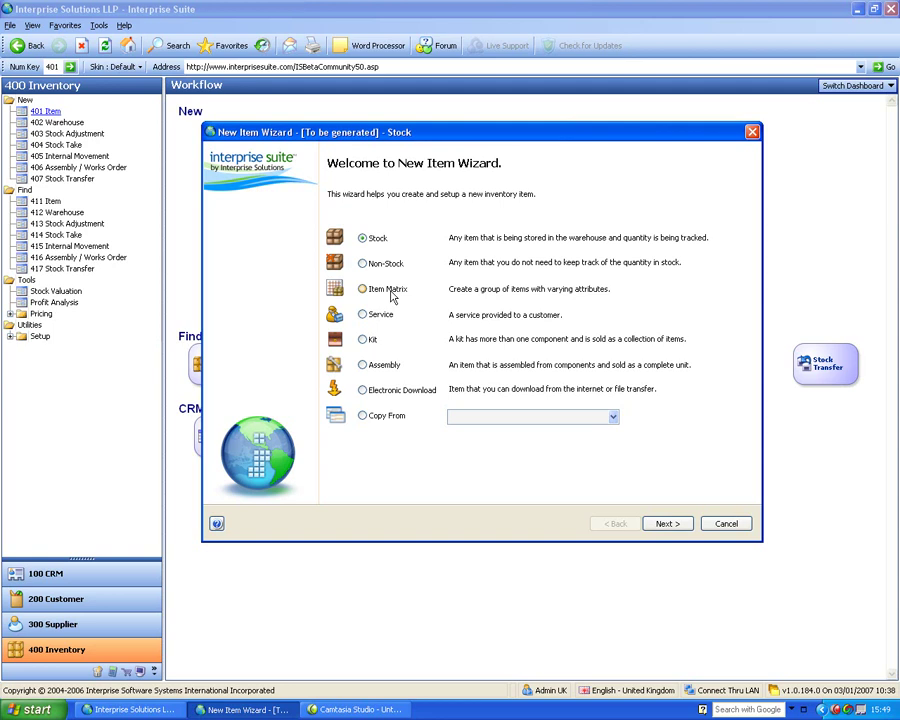
pyautogui.click(676, 522)
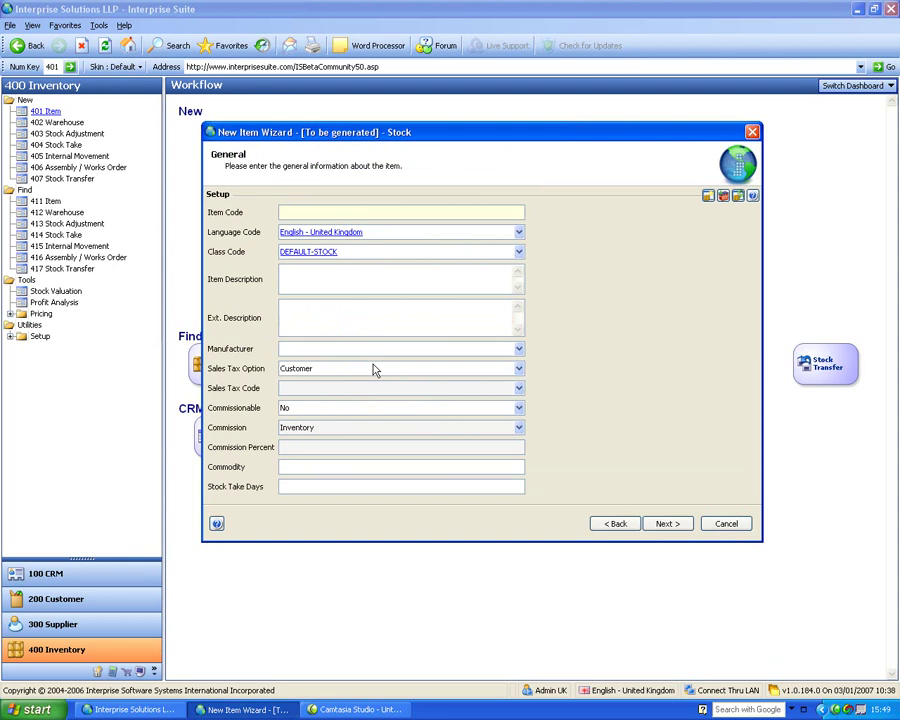
# - Keep the auto-generated item code and enter 'Example Stock Item' as item and extended description
pyautogui.press('Tab')
pyautogui.press('Tab')
pyautogui.write('Example IStock Item')
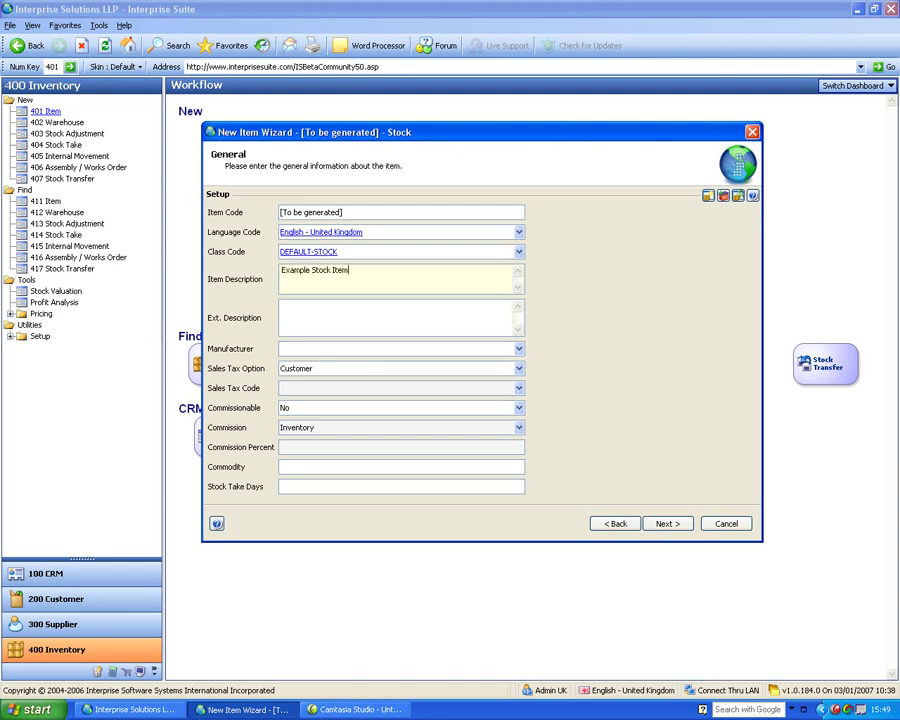
pyautogui.press('Tab')
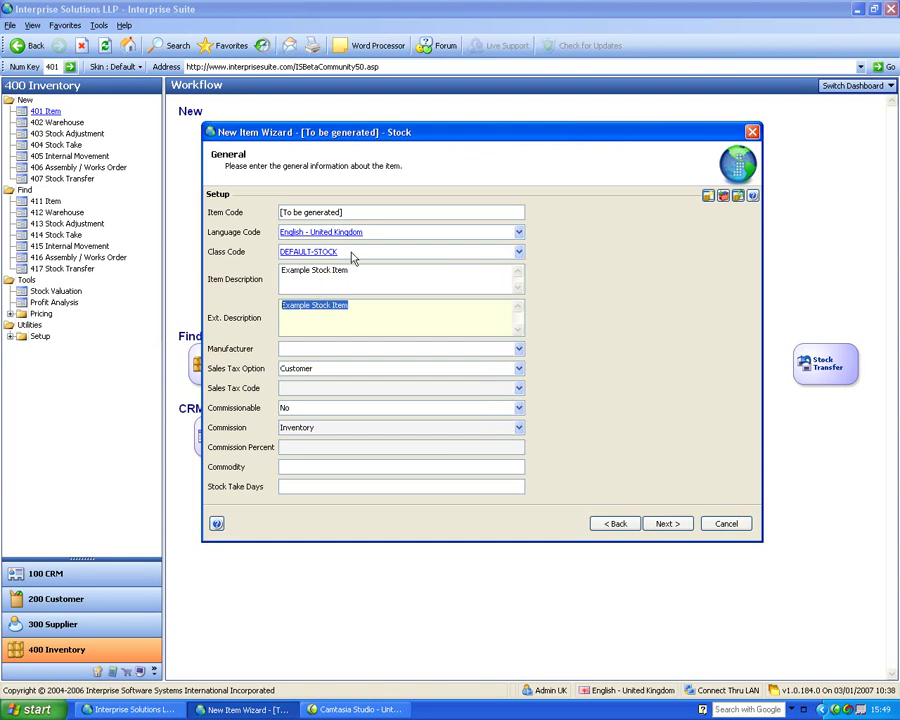
pyautogui.click(352, 257)
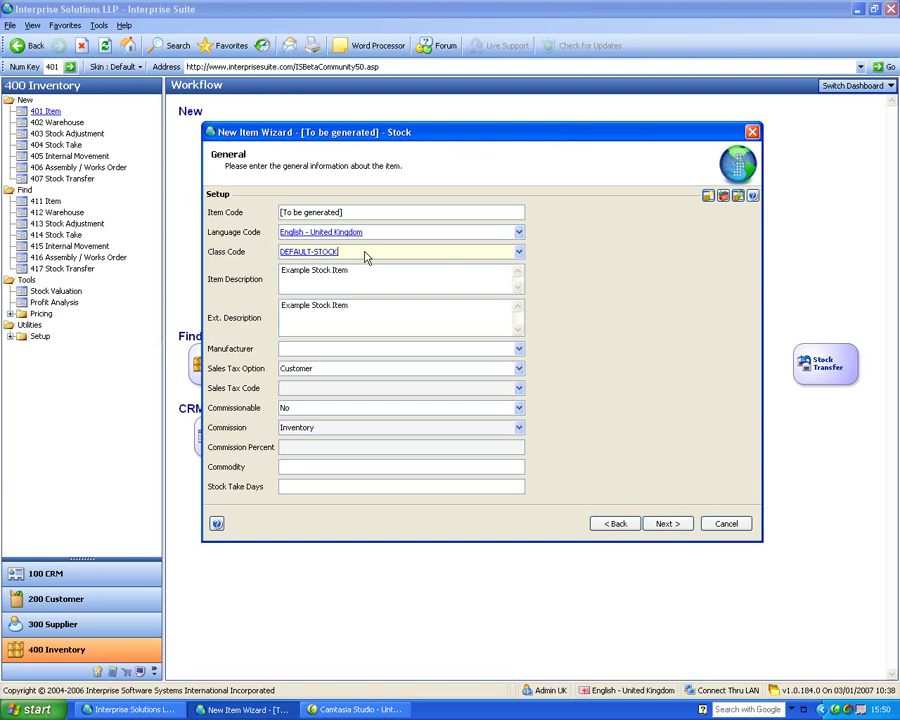
pyautogui.click(288, 258)
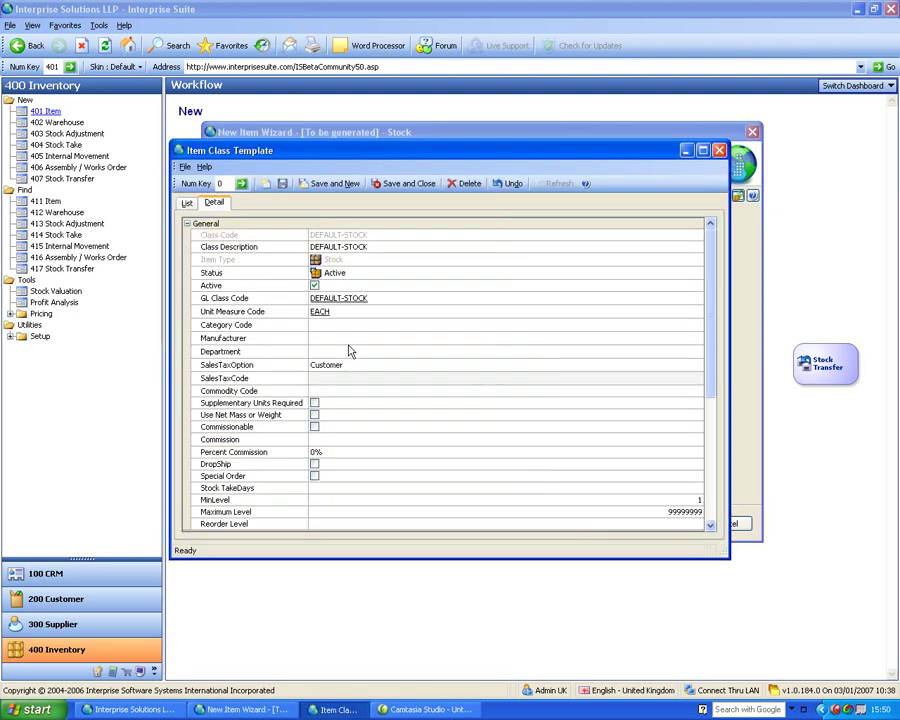
pyautogui.click(352, 314)
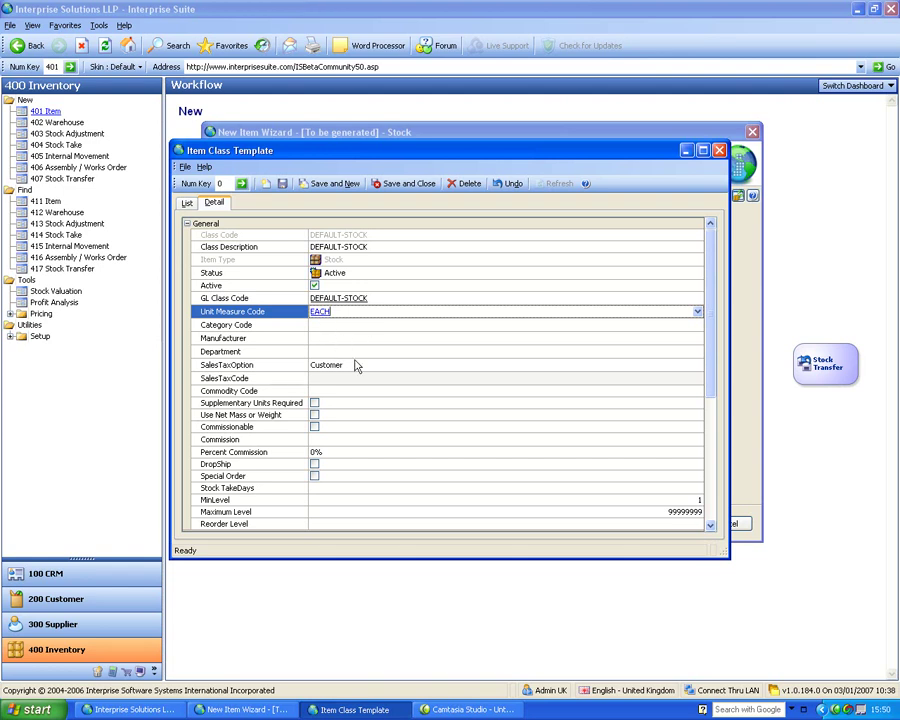
pyautogui.click(719, 151)
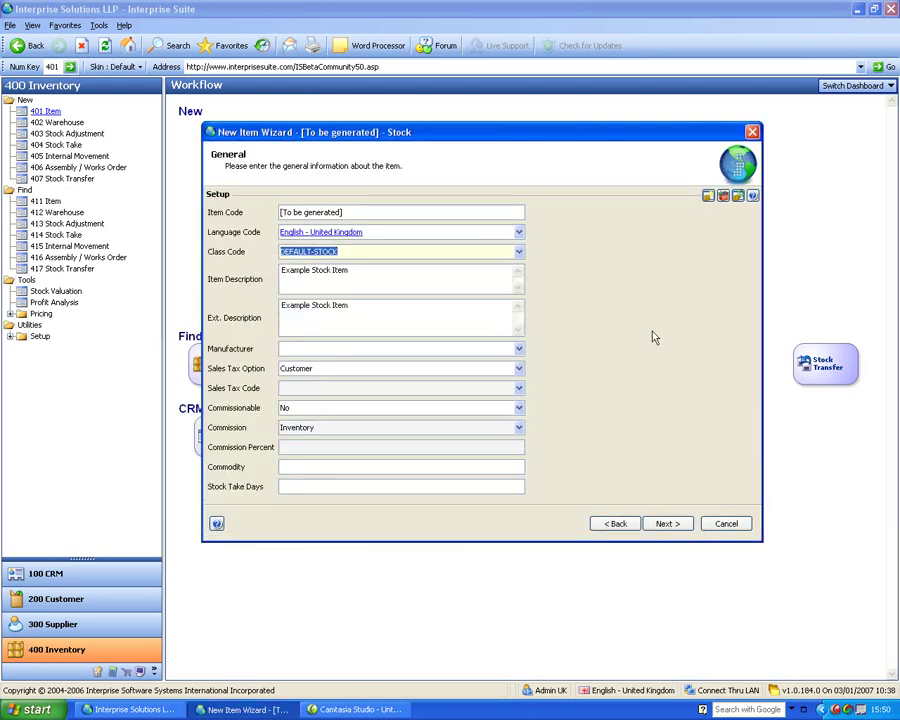
# - Choose SAMSUNG as the manufacturer and leave the sales tax option at Customer
pyautogui.click(327, 348)
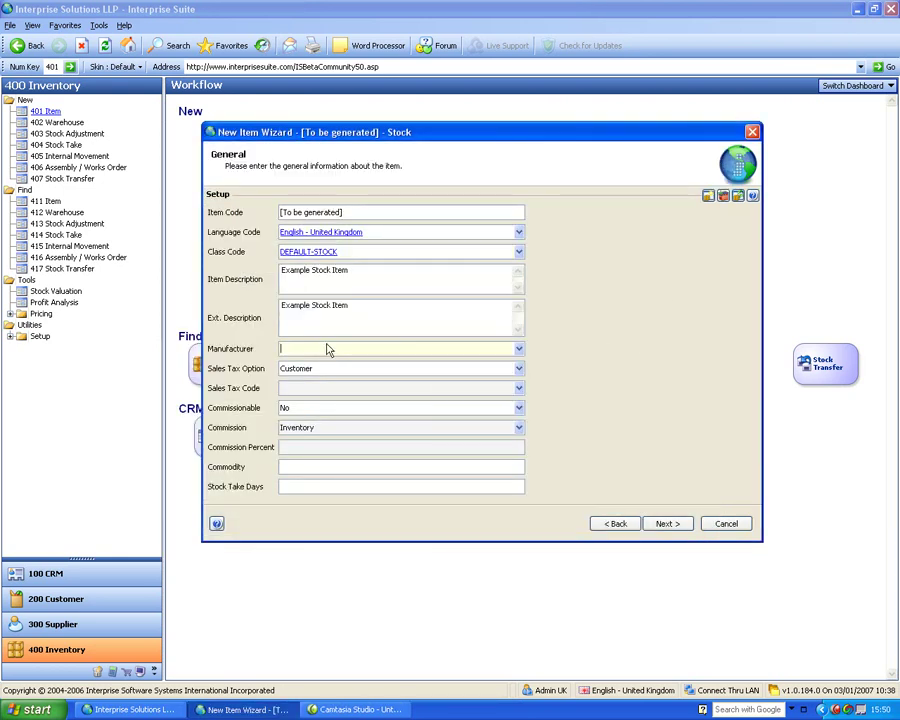
pyautogui.click(517, 351)
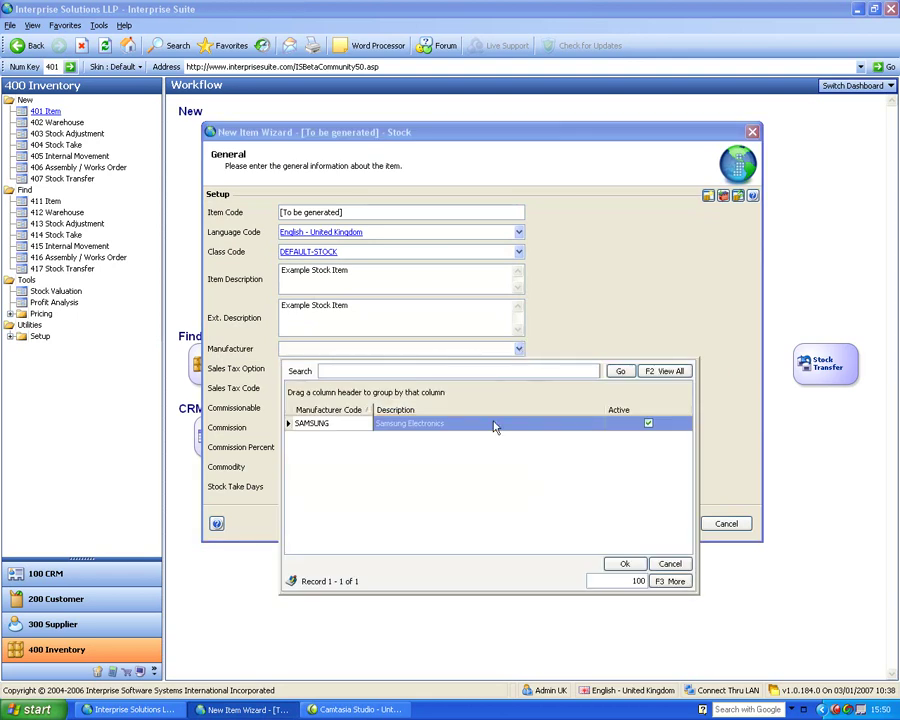
pyautogui.doubleClick(357, 427)
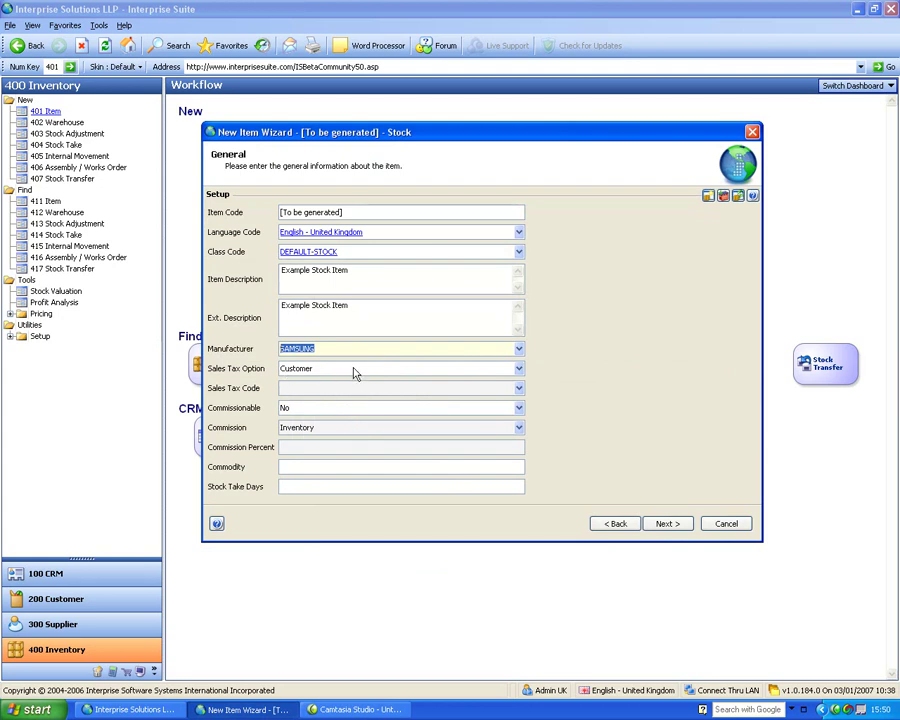
pyautogui.click(354, 369)
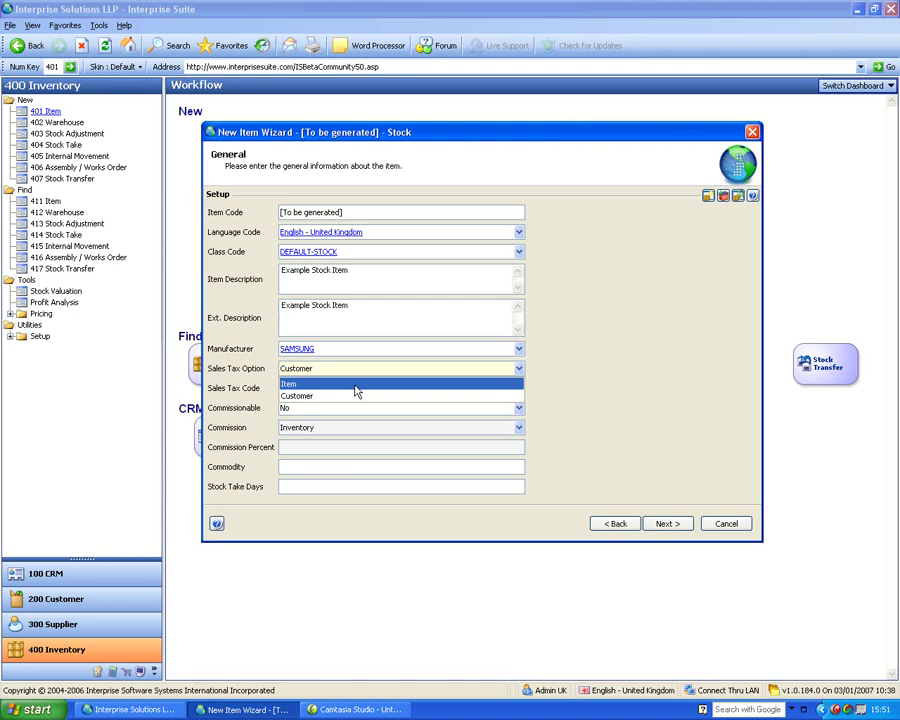
pyautogui.click(252, 368)
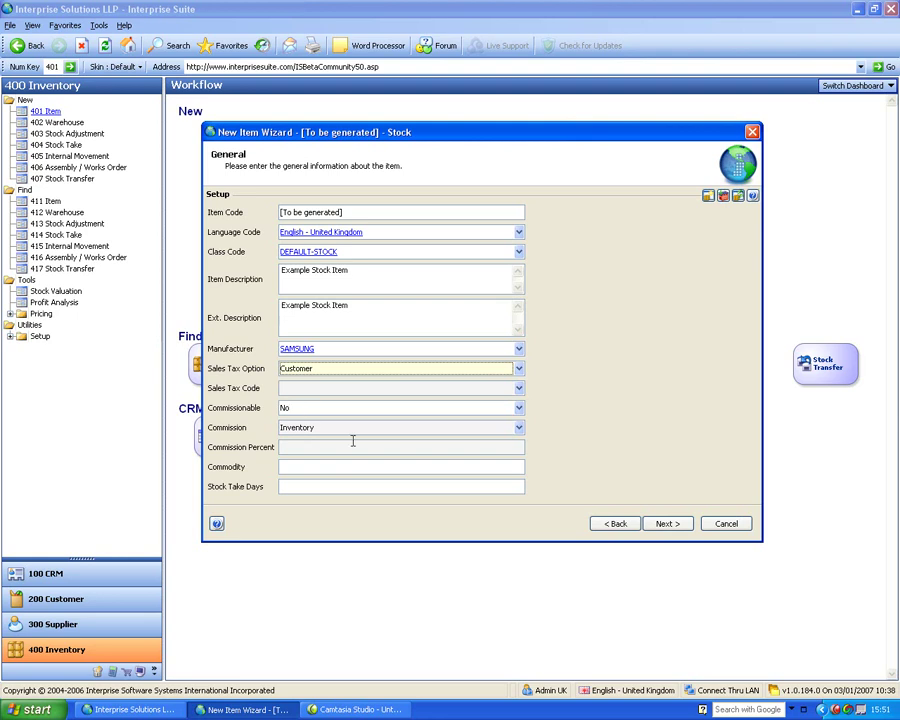
# - Enter commodity 1234567 and 7 stock take days, then continue to units and categories
pyautogui.click(321, 468)
pyautogui.write('1234567')
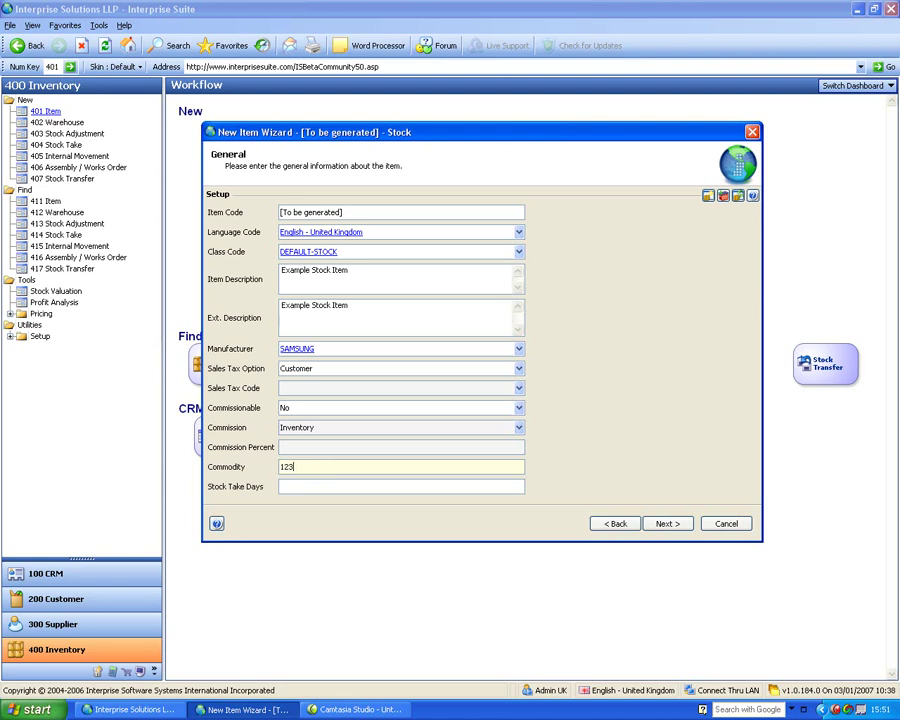
pyautogui.click(340, 487)
pyautogui.write('7.')
pyautogui.click(690, 523)
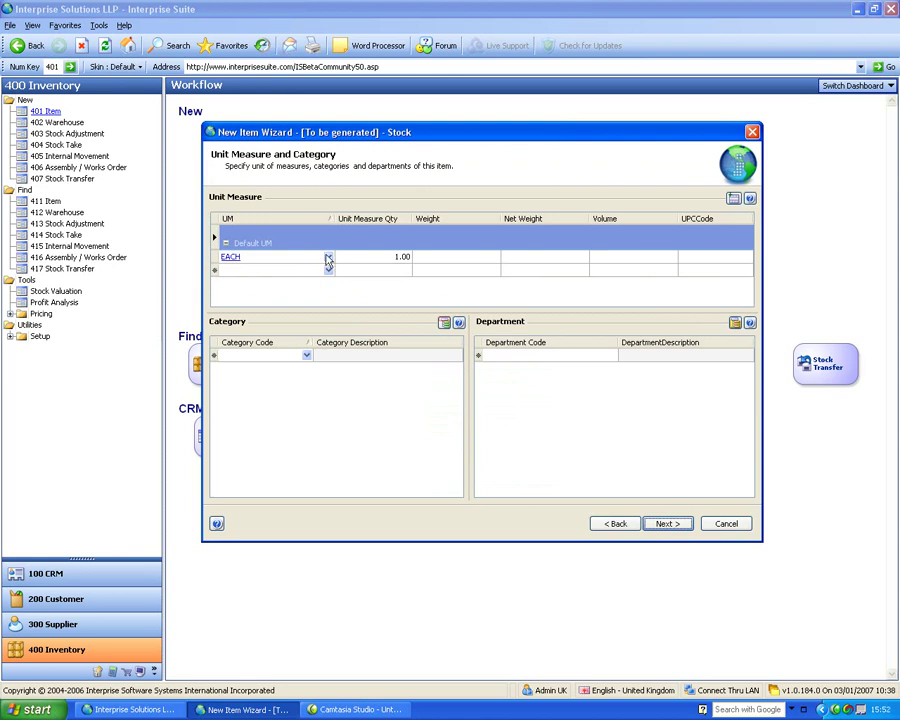
# - Add DOZEN as an additional unit of measure with quantity 15
pyautogui.click(328, 259)
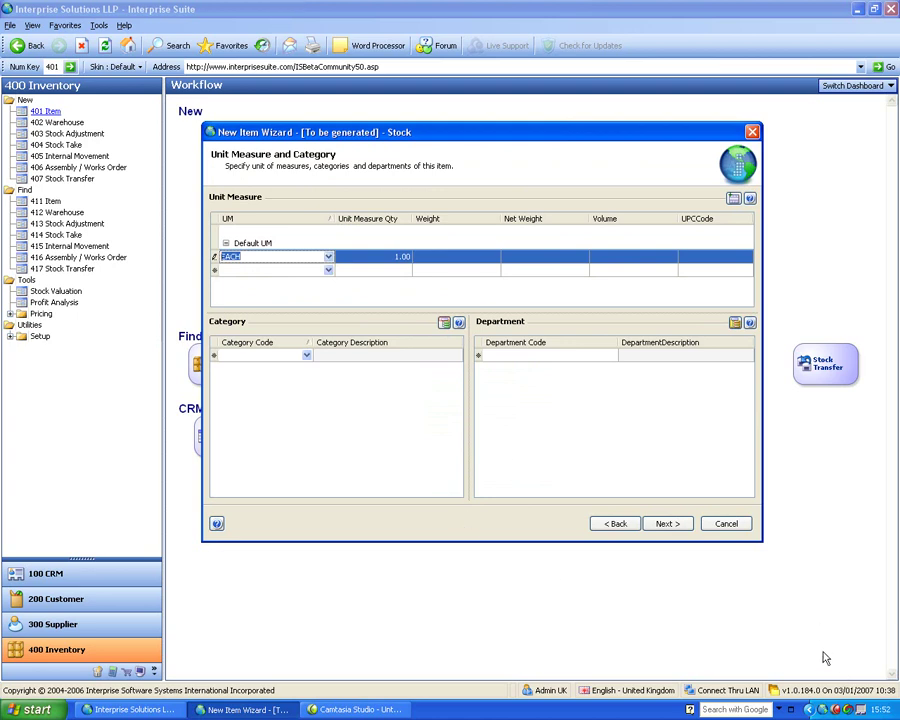
pyautogui.click(312, 280)
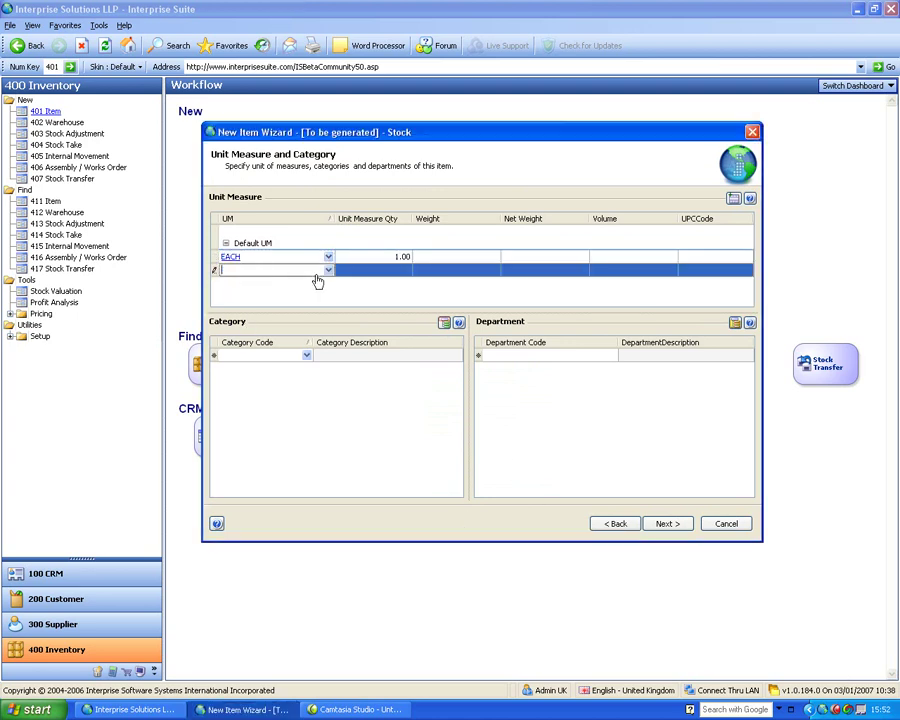
pyautogui.click(328, 270)
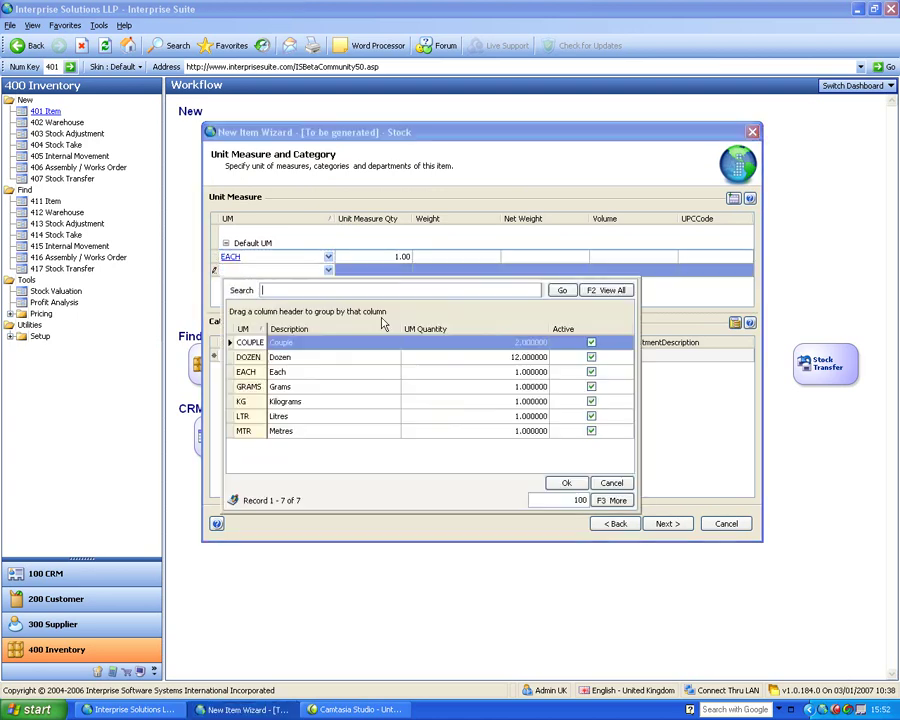
pyautogui.doubleClick(256, 358)
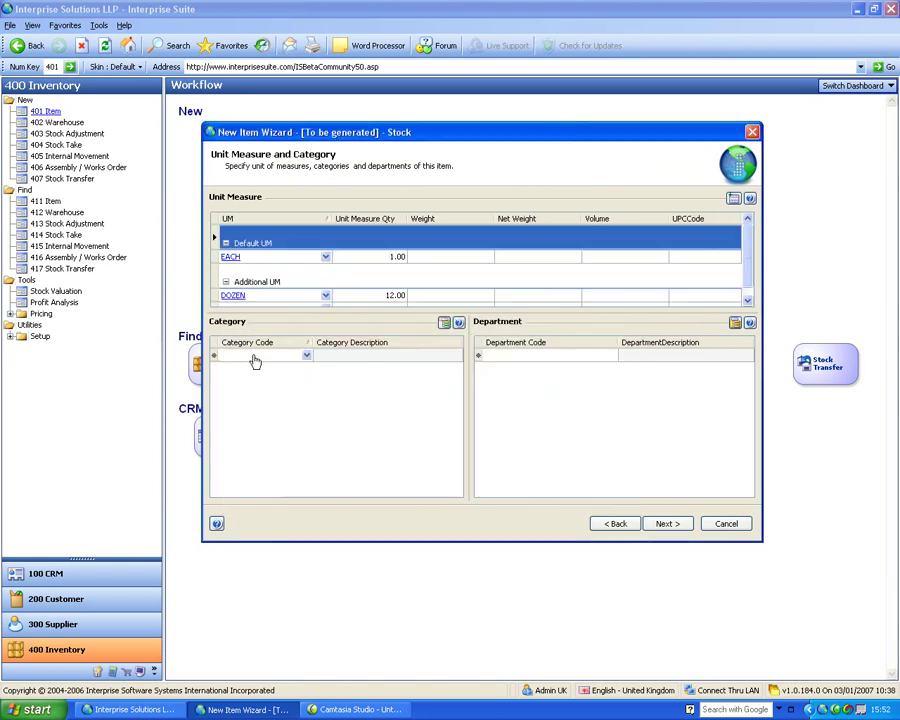
pyautogui.click(748, 300)
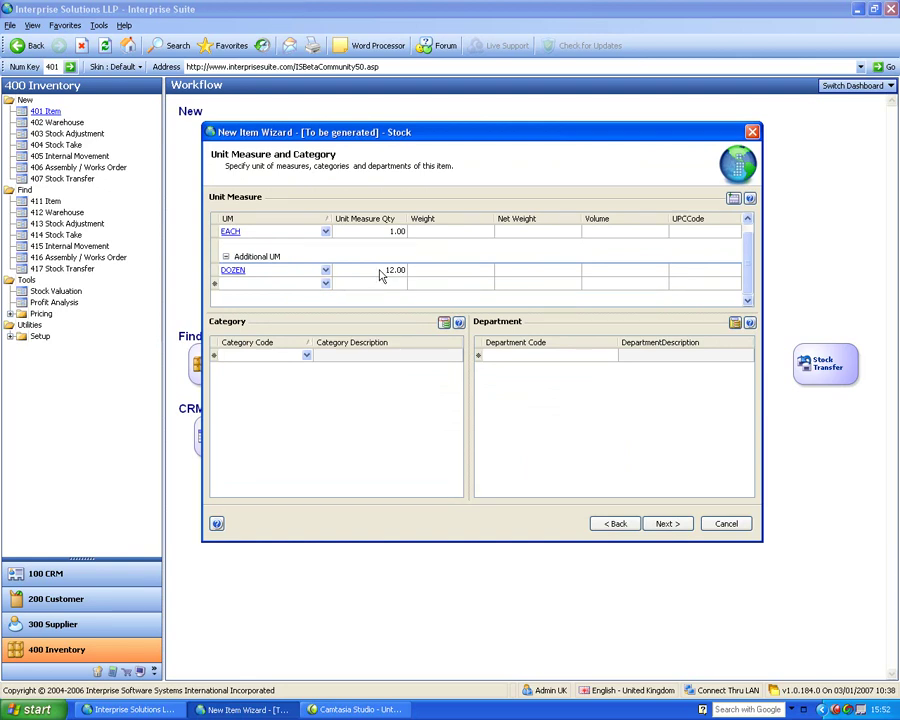
pyautogui.click(372, 271)
pyautogui.write('15')
pyautogui.press('Tab')
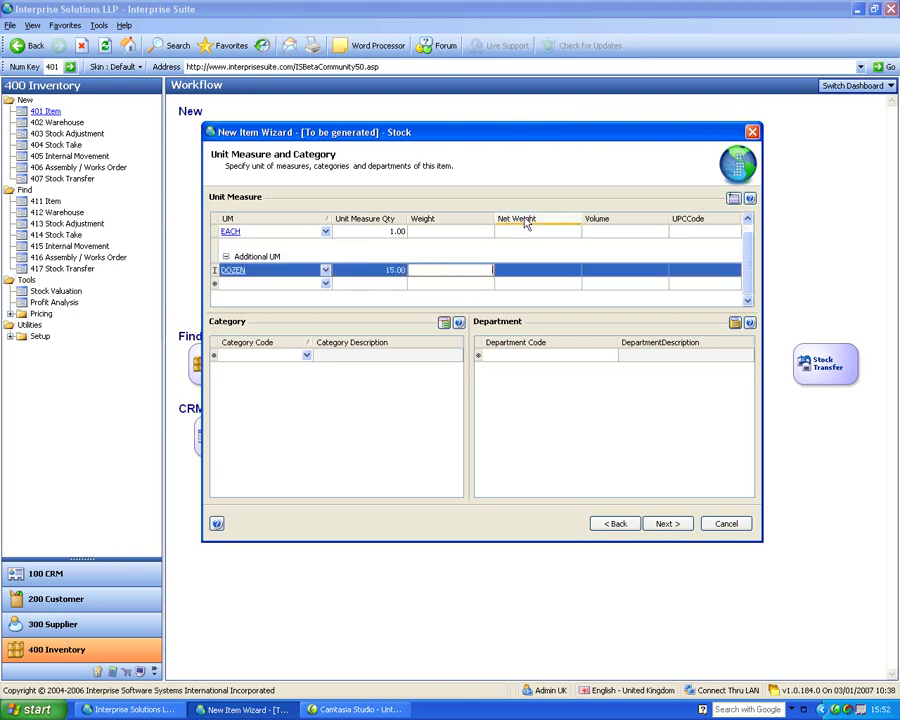
# - Add KG as another unit of measure with quantity 0.5
pyautogui.click(280, 285)
pyautogui.click(325, 284)
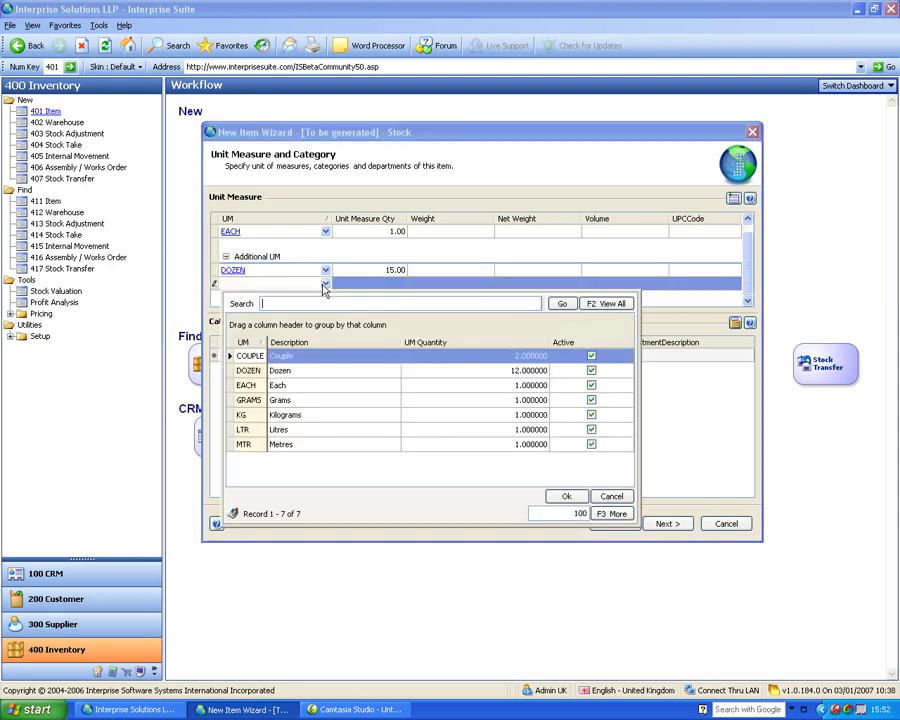
pyautogui.doubleClick(249, 416)
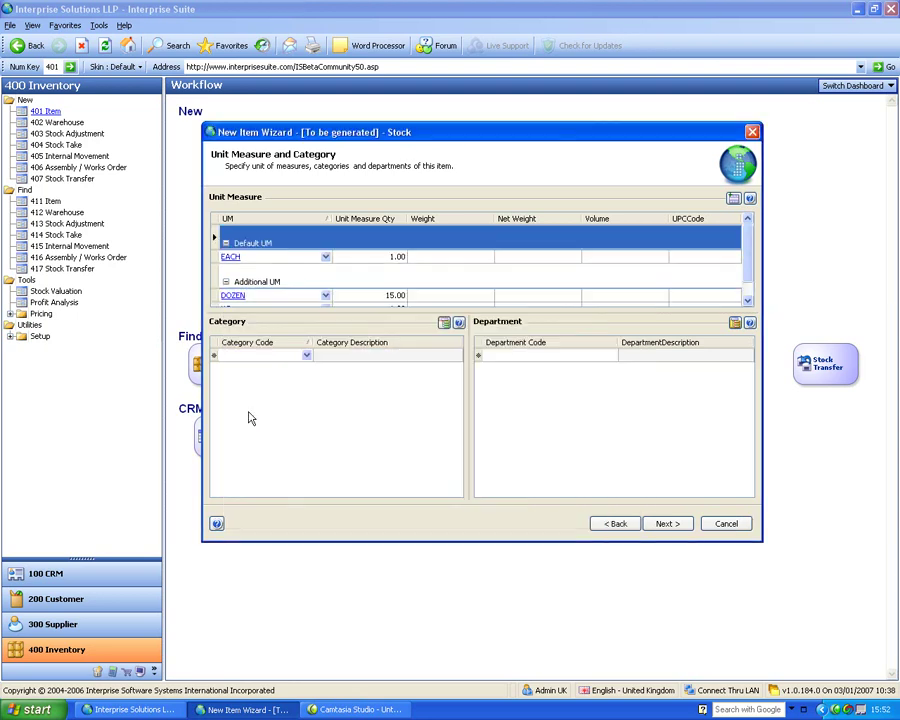
pyautogui.click(748, 302)
pyautogui.click(380, 283)
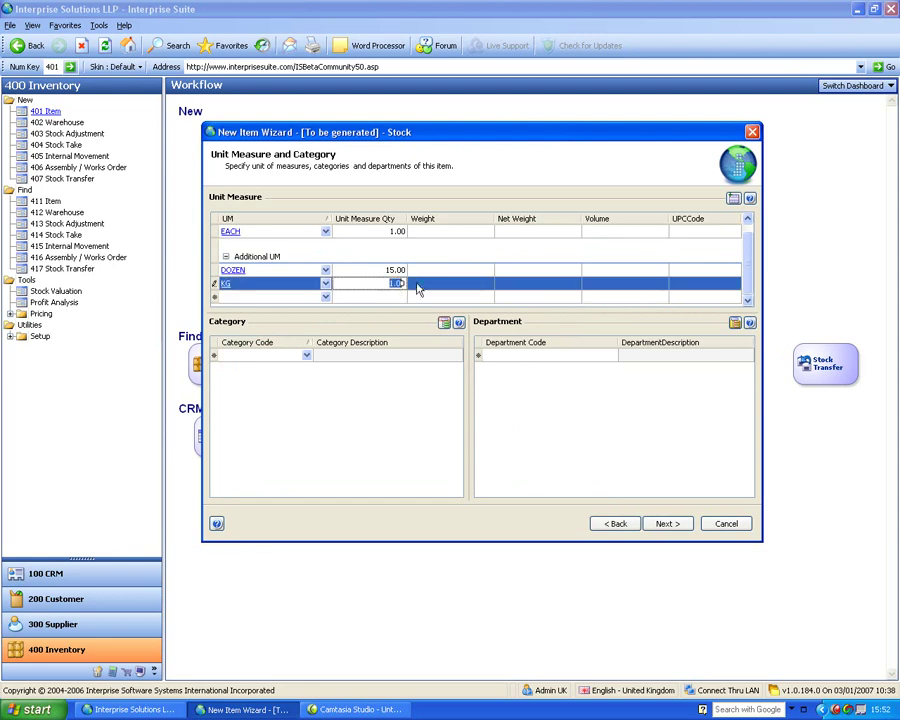
pyautogui.write('0.5')
pyautogui.press('Tab')
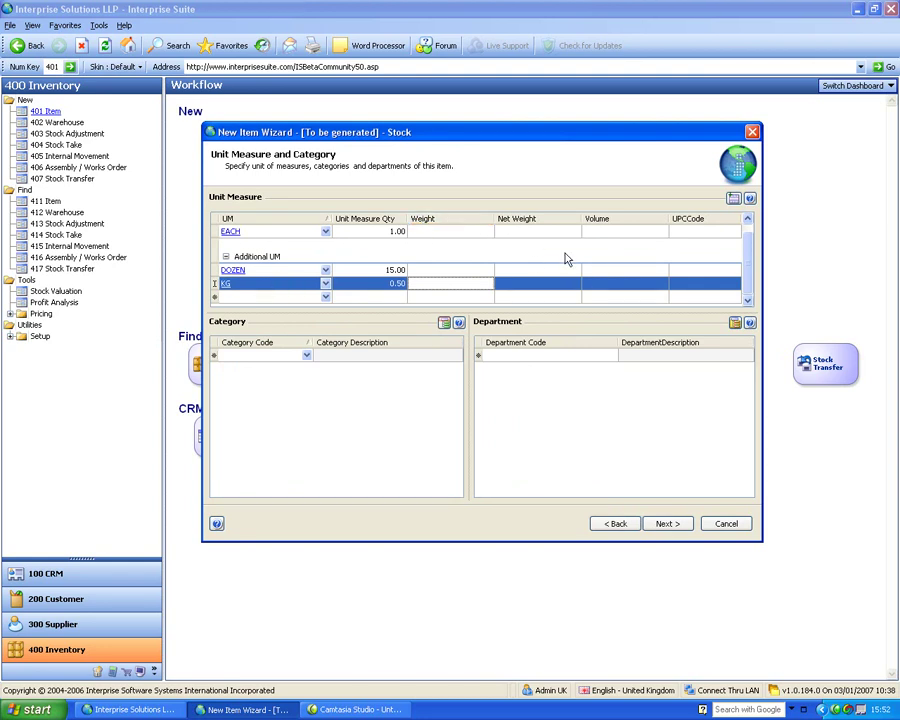
# - Make Motherboard the default category and add VIDEO as an additional category
pyautogui.click(306, 357)
pyautogui.click(306, 356)
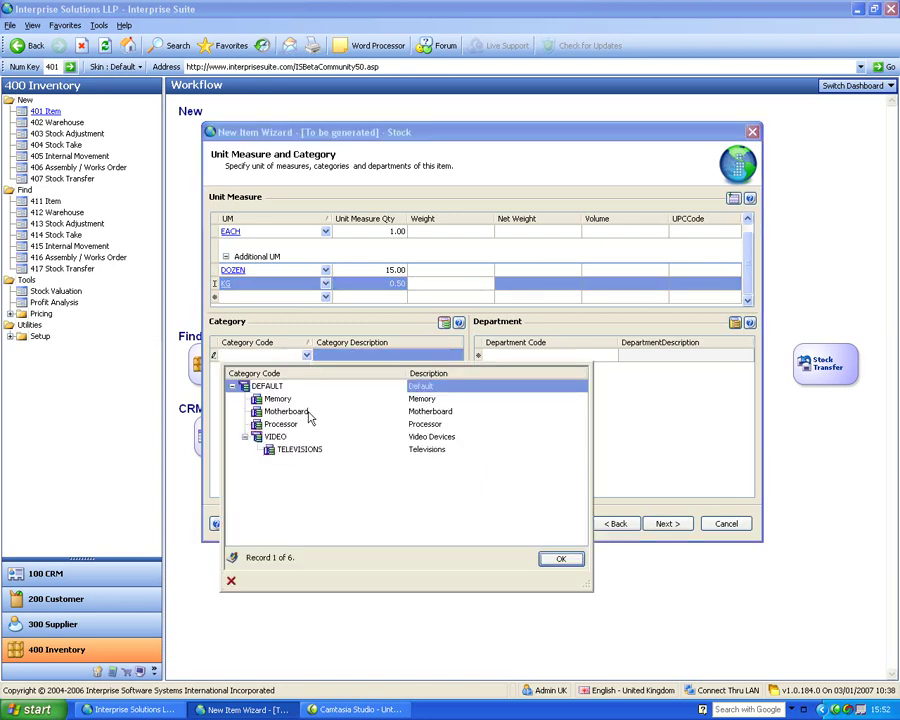
pyautogui.doubleClick(286, 412)
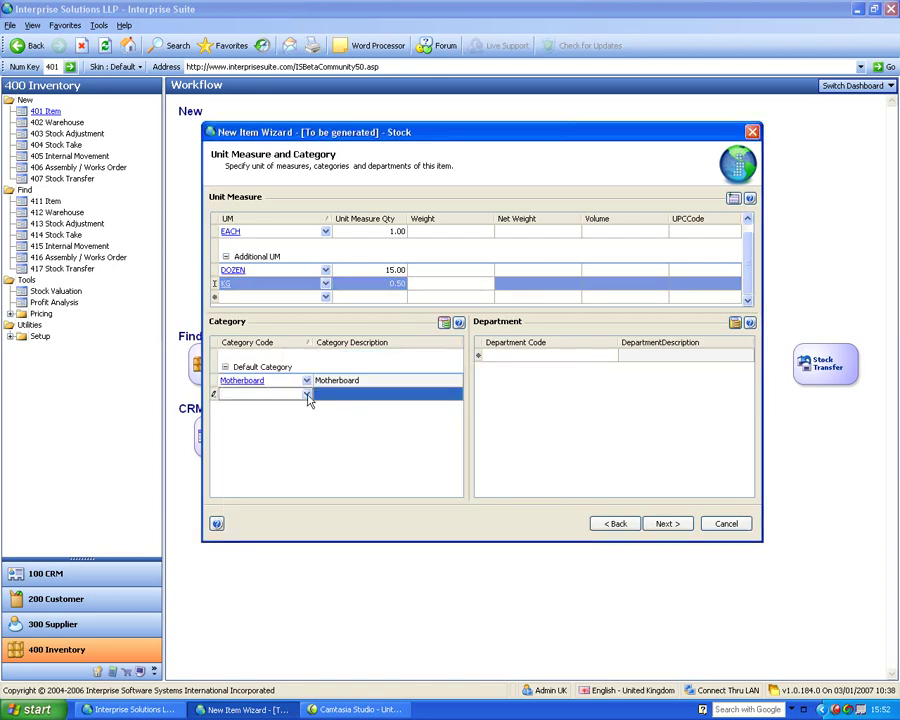
pyautogui.click(306, 394)
pyautogui.doubleClick(266, 473)
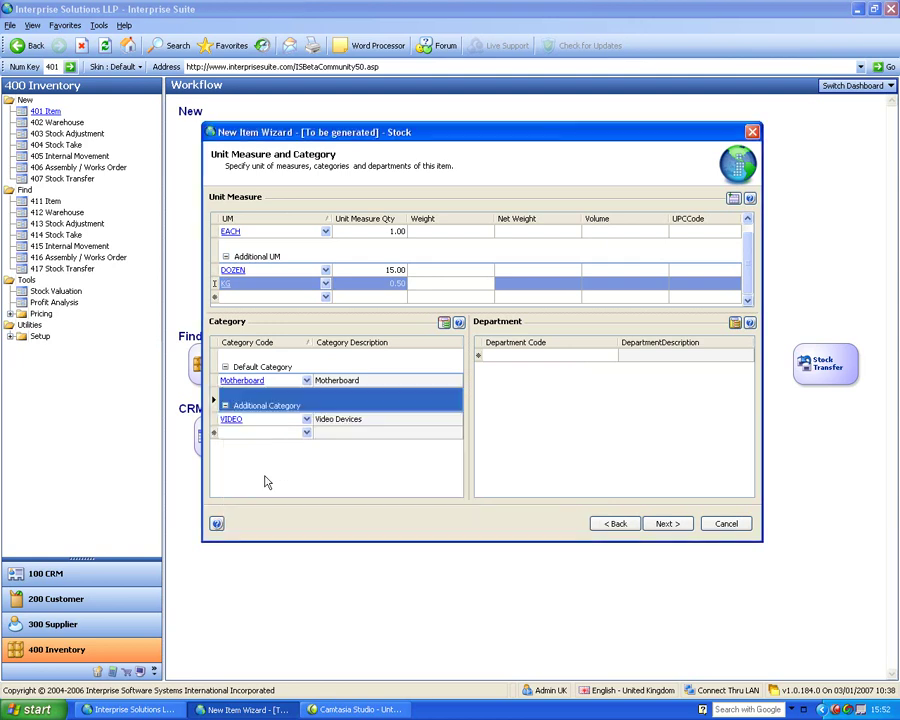
# - Assign the DEFAULT department to the item and continue to costing
pyautogui.click(612, 357)
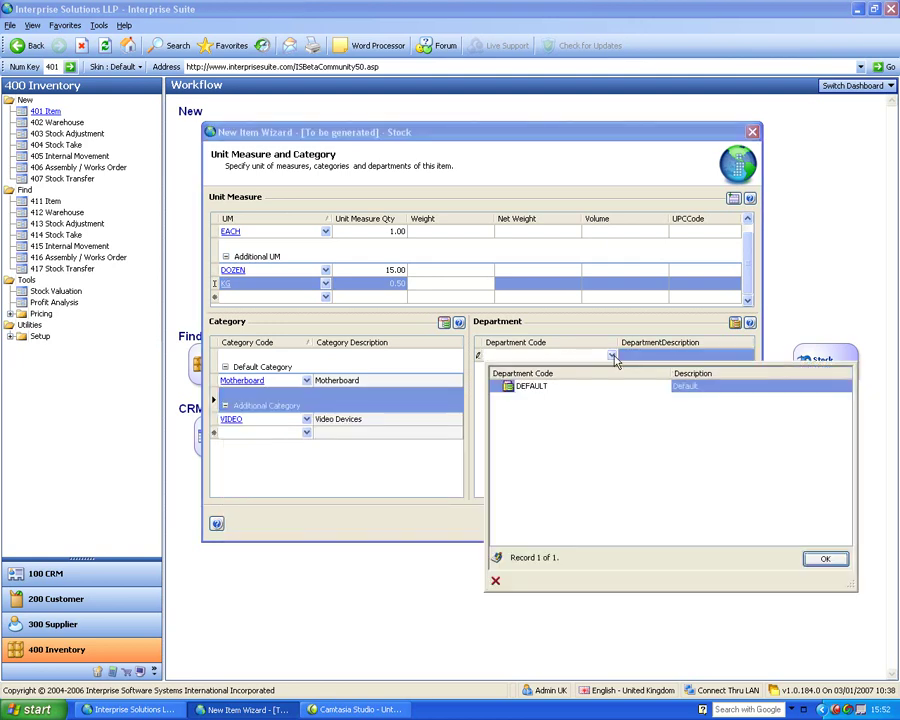
pyautogui.click(612, 357)
pyautogui.doubleClick(516, 387)
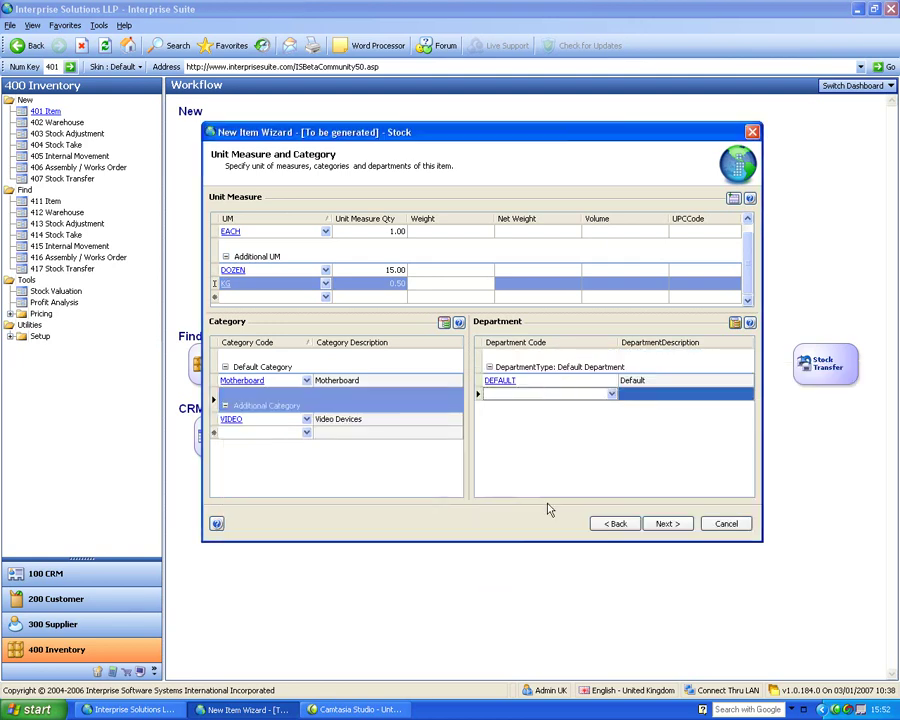
pyautogui.click(680, 526)
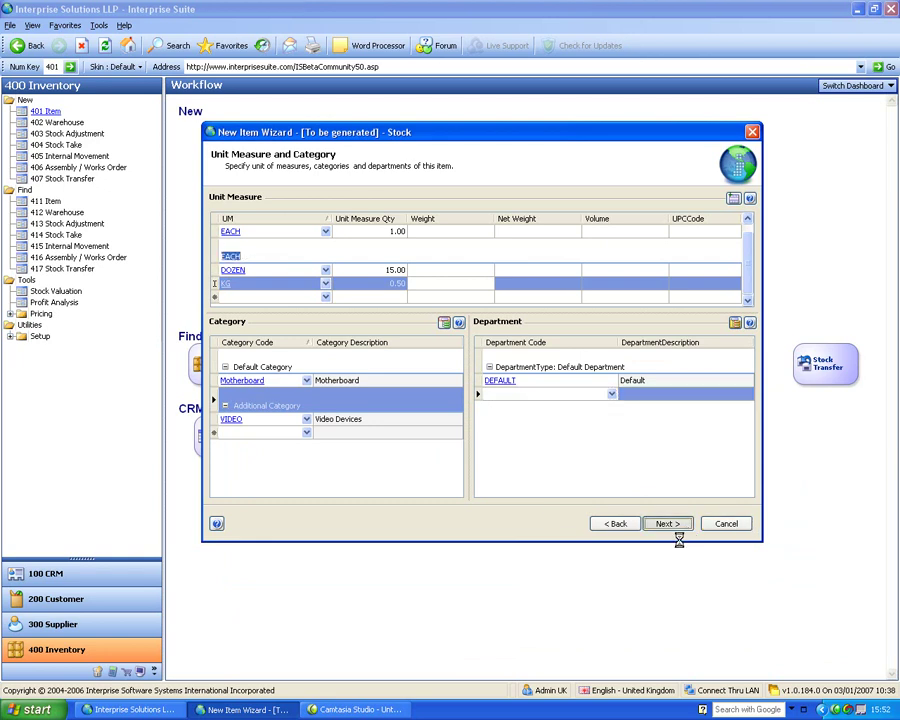
# - Use Average Cost costing with average cost 100, standard cost 200 and last cost 200
pyautogui.click(360, 201)
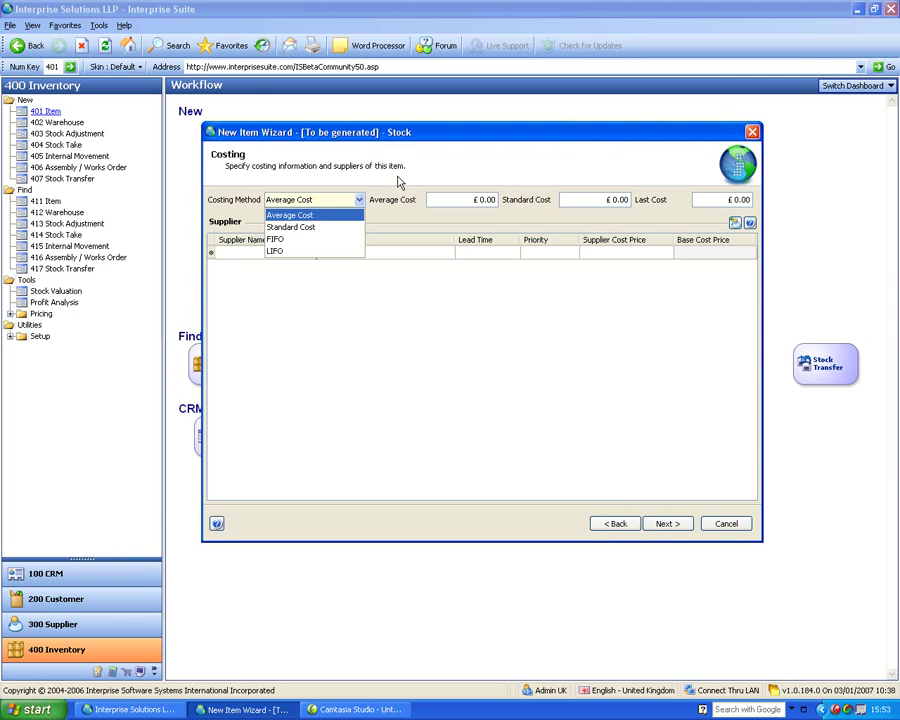
pyautogui.click(470, 197)
pyautogui.write('100')
pyautogui.press('Tab')
pyautogui.write('200')
pyautogui.press('Tab')
pyautogui.write('200')
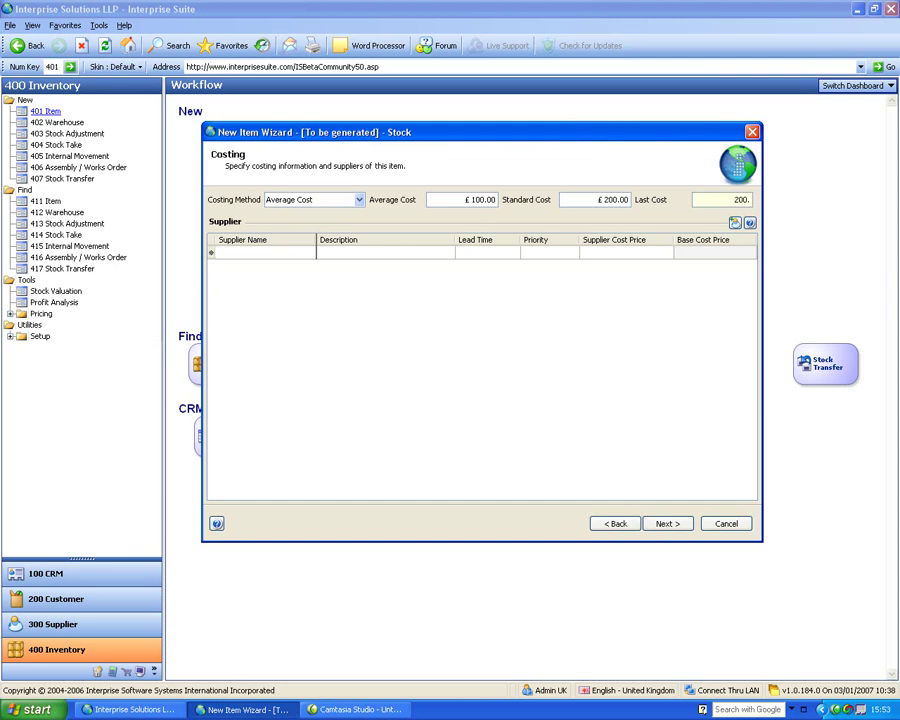
pyautogui.press('Tab')
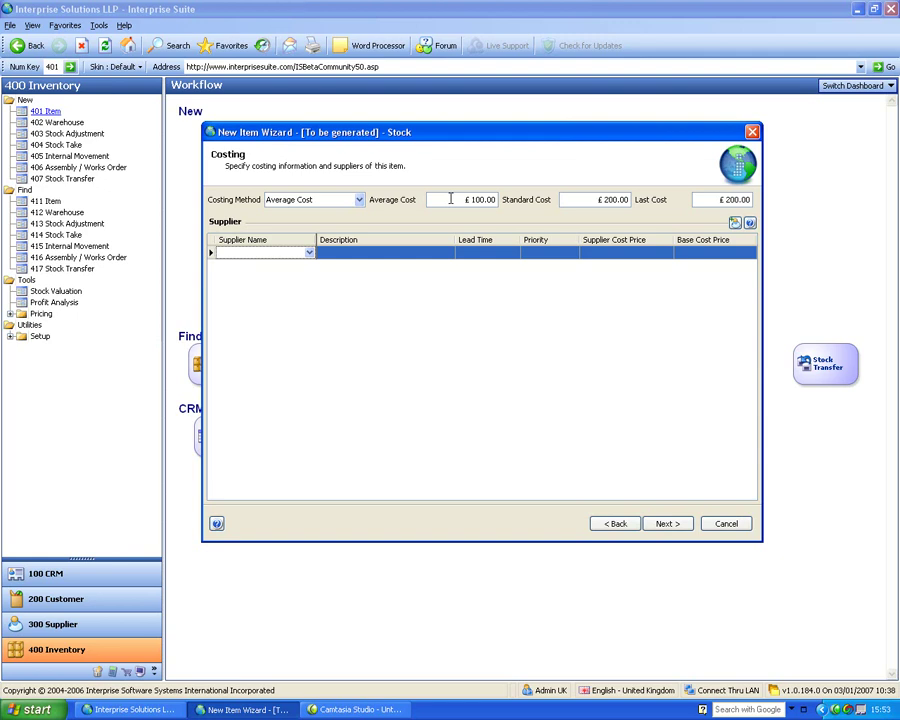
# - Add Abraxas Plc and Booking as suppliers from the supplier lookup
pyautogui.click(309, 252)
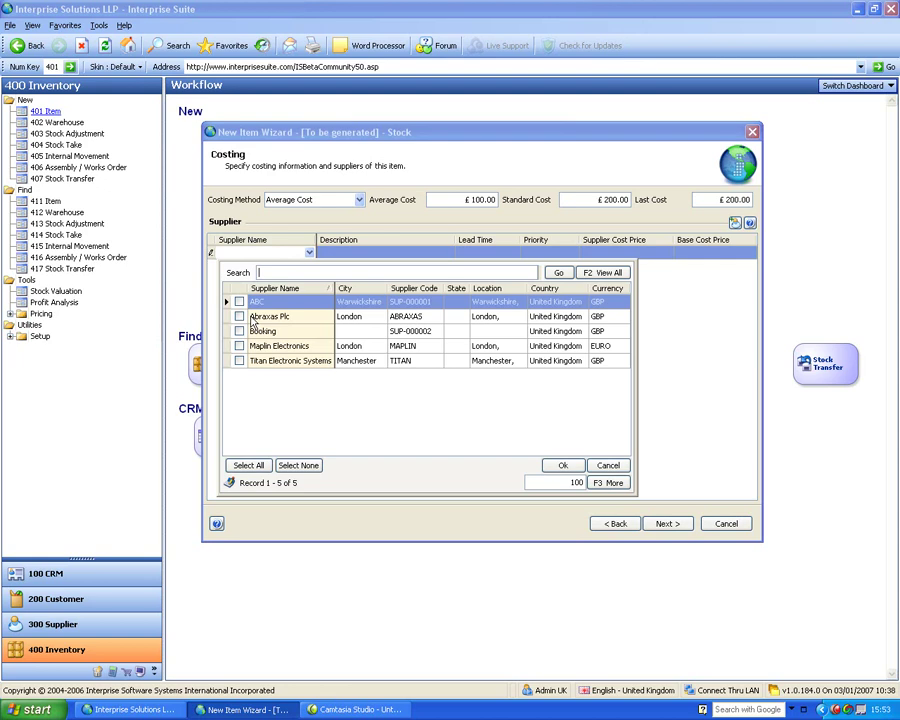
pyautogui.click(239, 316)
pyautogui.click(239, 331)
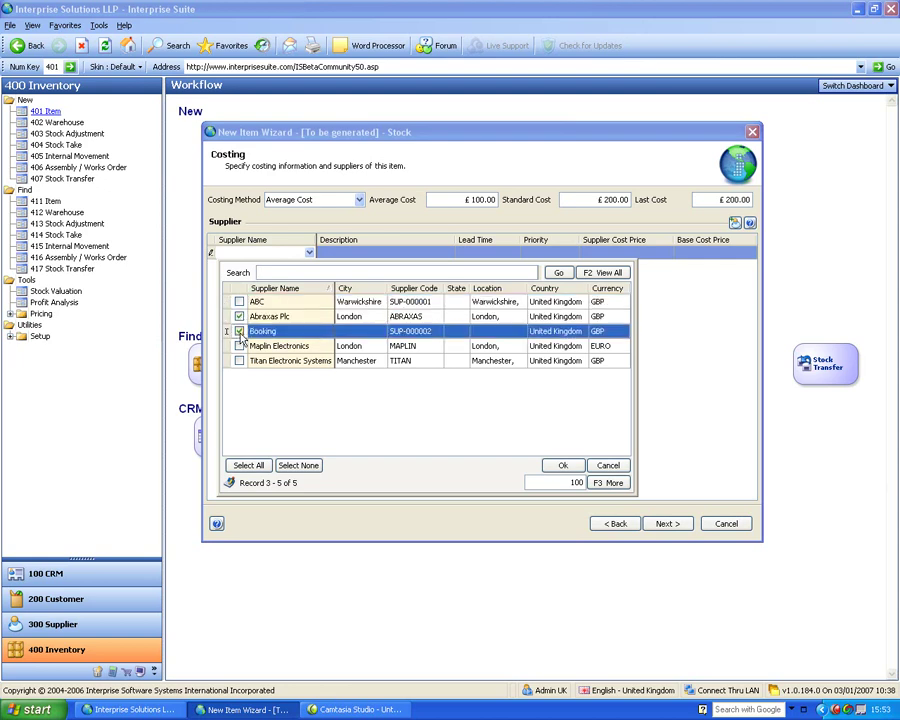
pyautogui.click(562, 465)
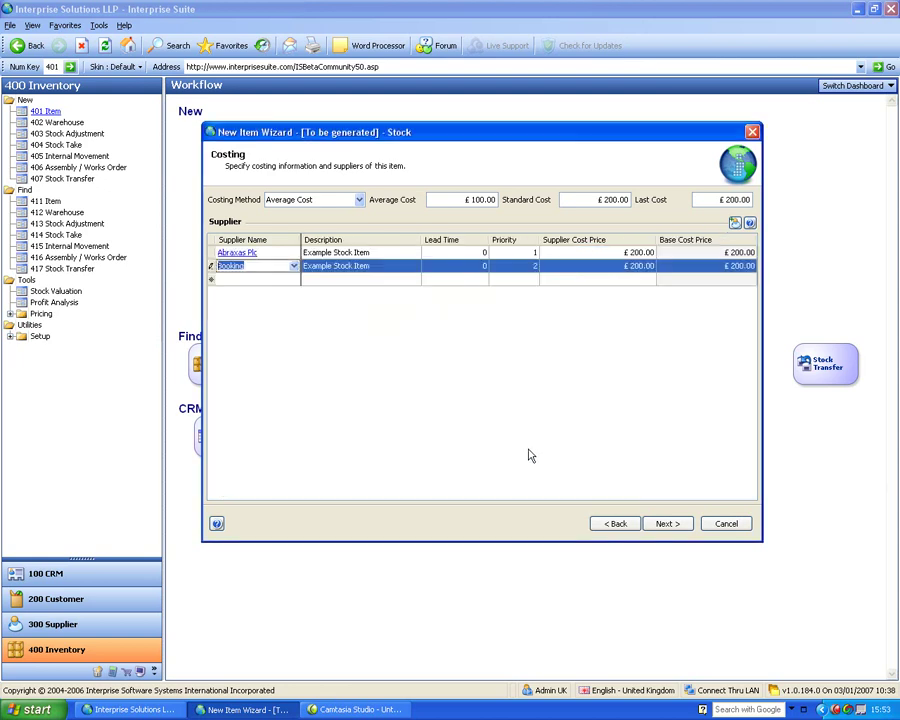
# - Give Abraxas Plc lead time 2 and cost £199.00, and Booking lead time 4
pyautogui.click(503, 254)
pyautogui.click(482, 254)
pyautogui.write('2')
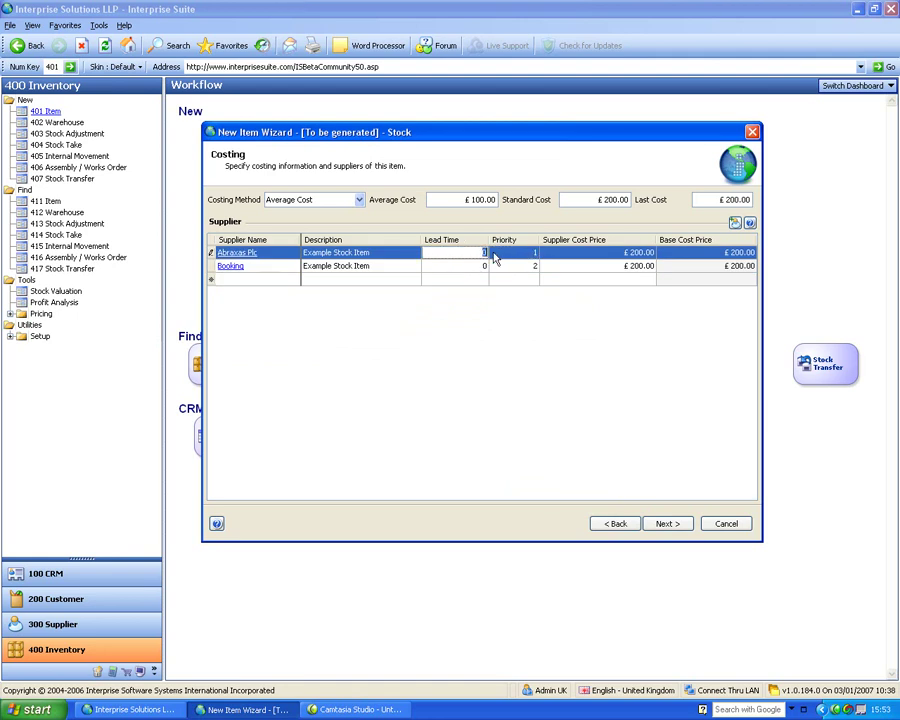
pyautogui.click(485, 266)
pyautogui.write('4')
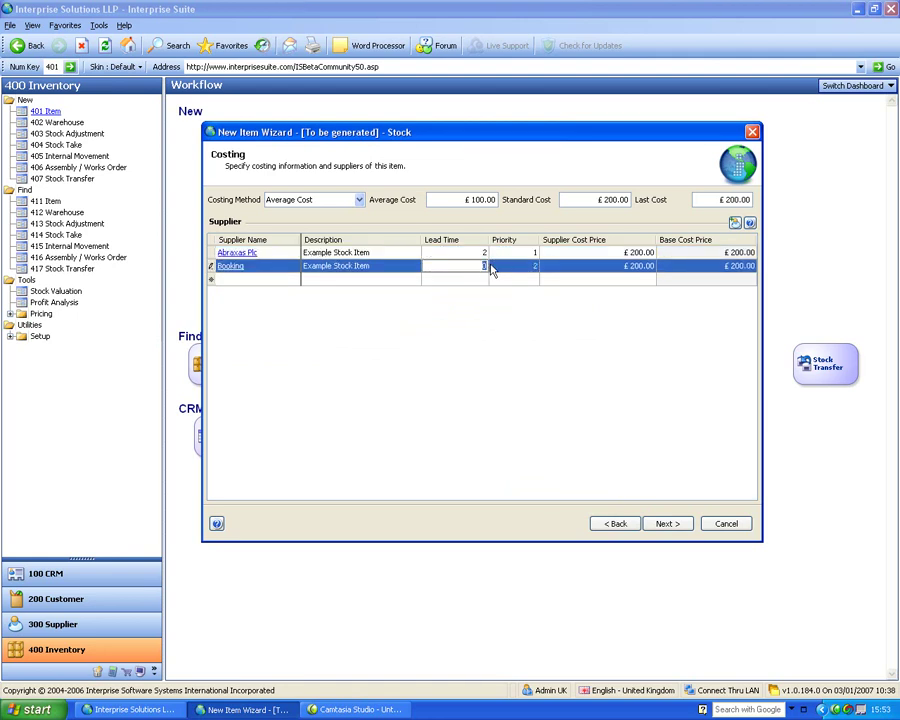
pyautogui.click(465, 278)
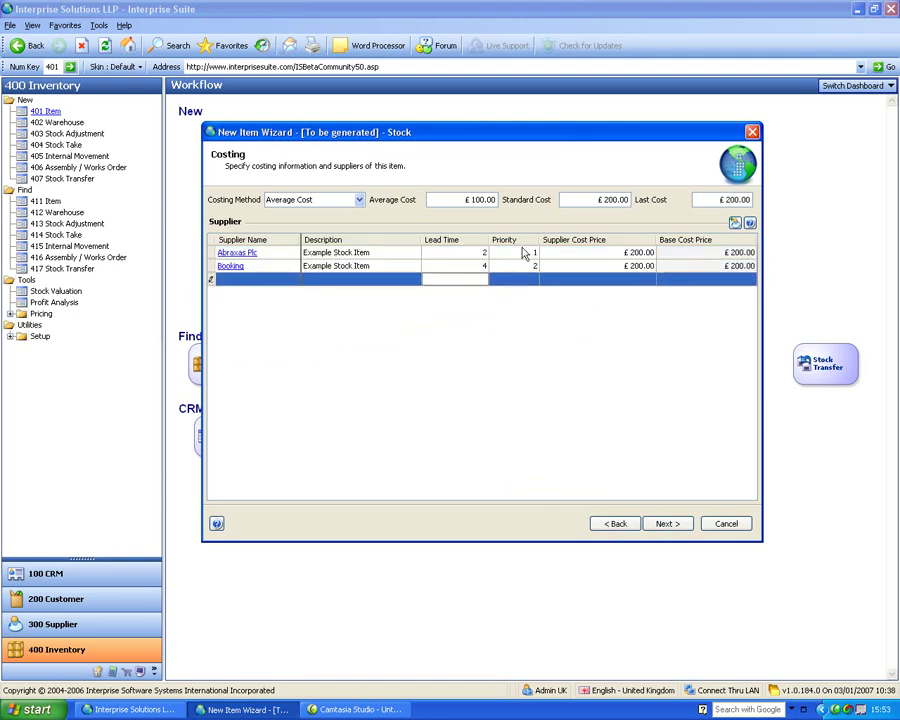
pyautogui.click(523, 253)
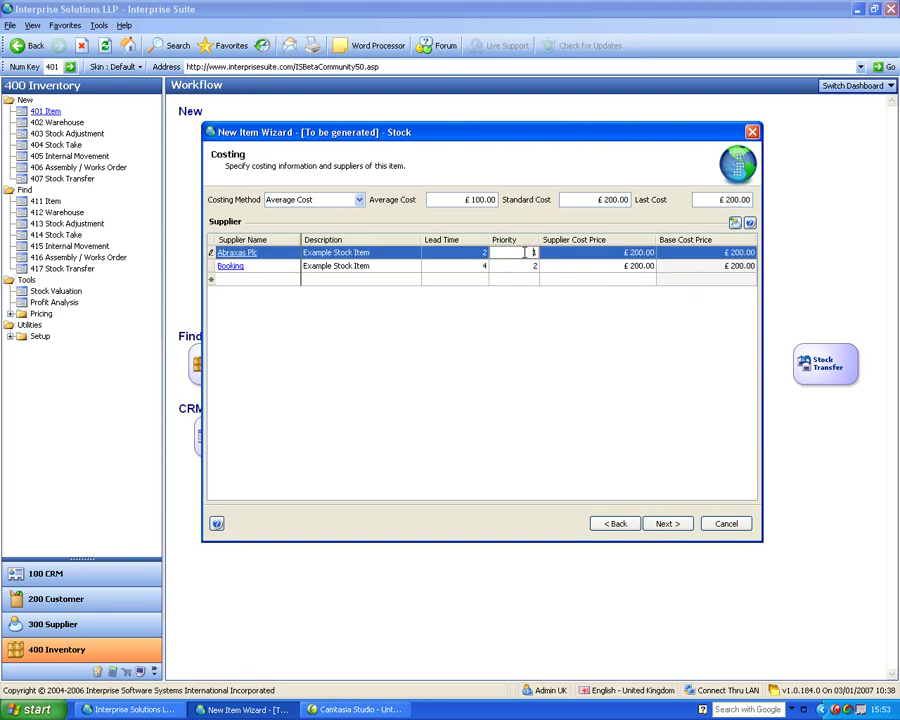
pyautogui.click(598, 259)
pyautogui.write('199')
pyautogui.click(708, 268)
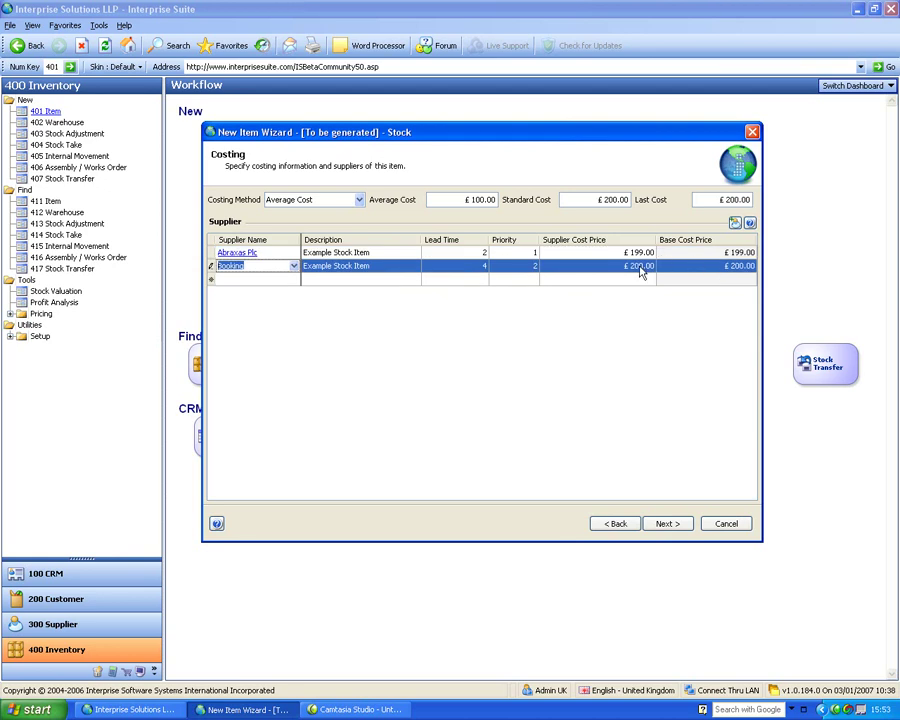
pyautogui.click(671, 524)
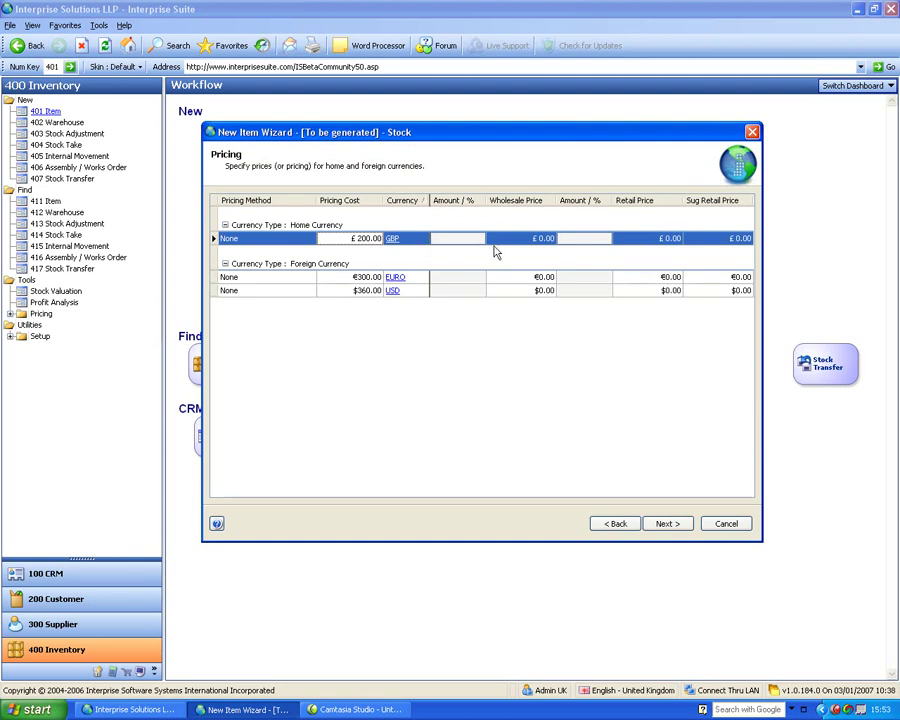
# - Set GBP wholesale price £100 and retail price £200, recalculating euro and dollar prices
pyautogui.click(528, 236)
pyautogui.write('100.')
pyautogui.click(566, 224)
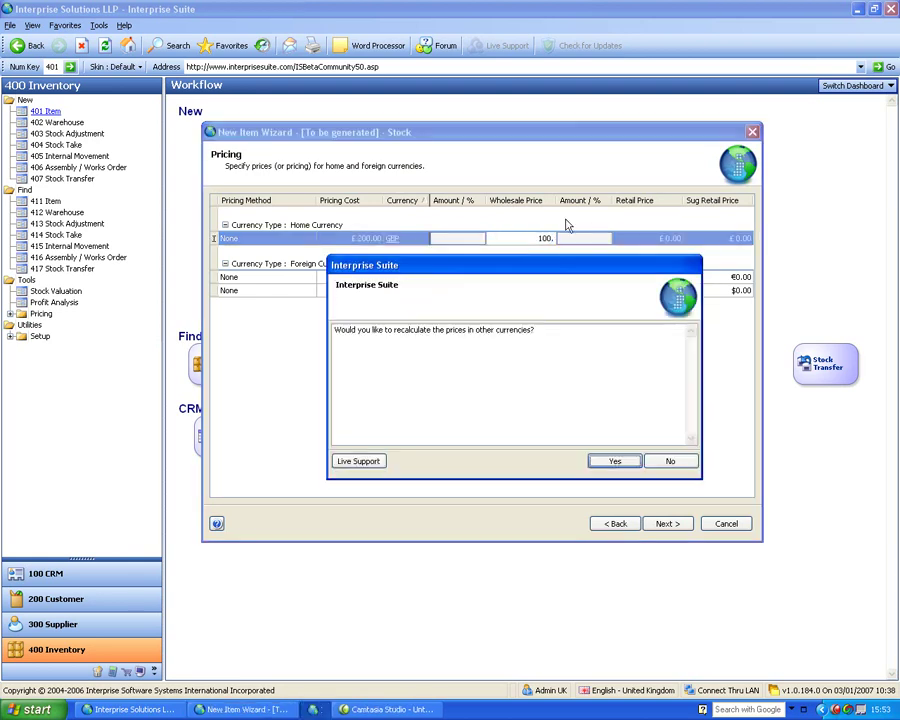
pyautogui.press('Return')
pyautogui.press('Tab')
pyautogui.write('200')
pyautogui.press('Tab')
pyautogui.press('Return')
# - Set the £300 suggested retail price, recalculating foreign prices and confirming $540.00 USD
pyautogui.write('300.')
pyautogui.click(566, 224)
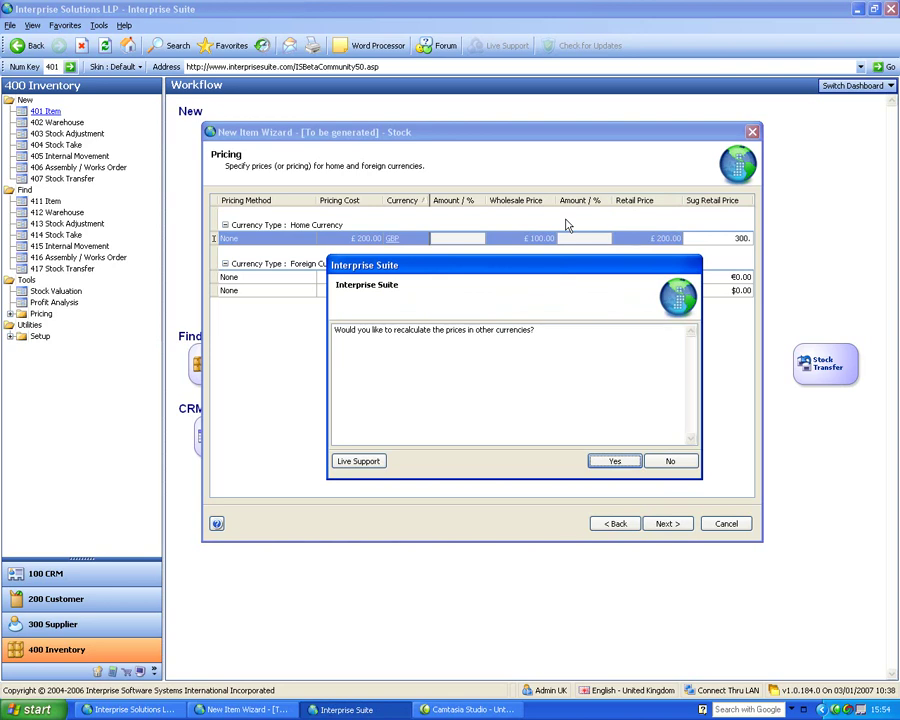
pyautogui.press('Return')
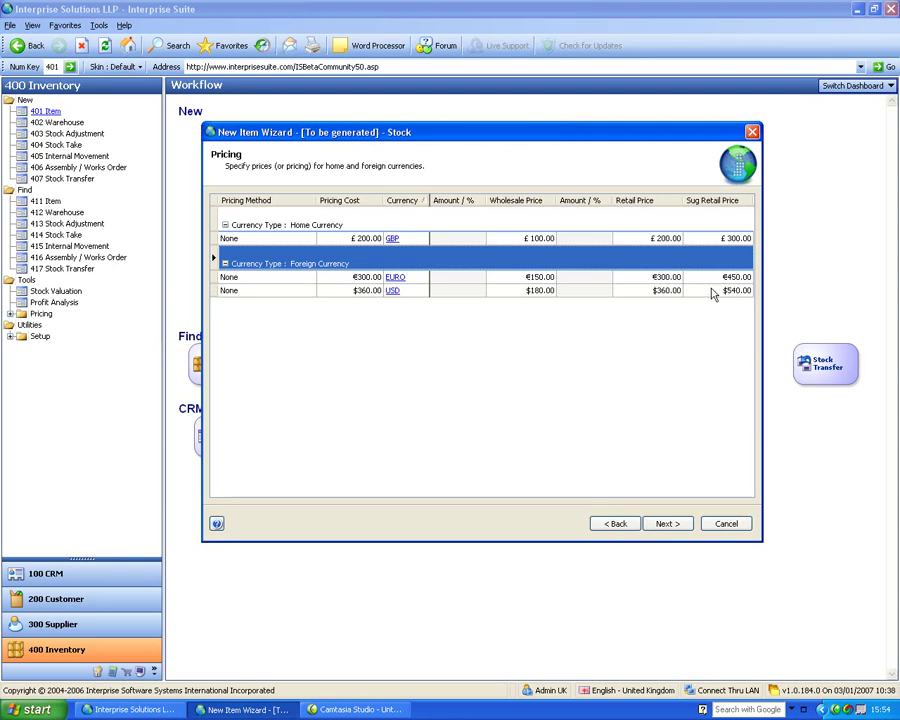
pyautogui.click(713, 291)
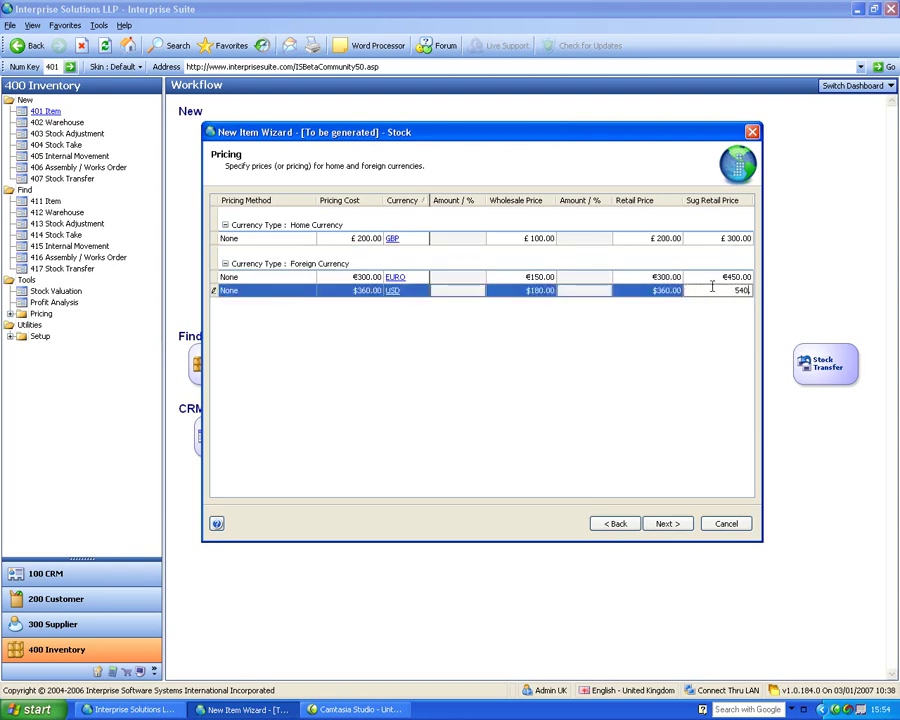
pyautogui.write('.')
pyautogui.press('Up')
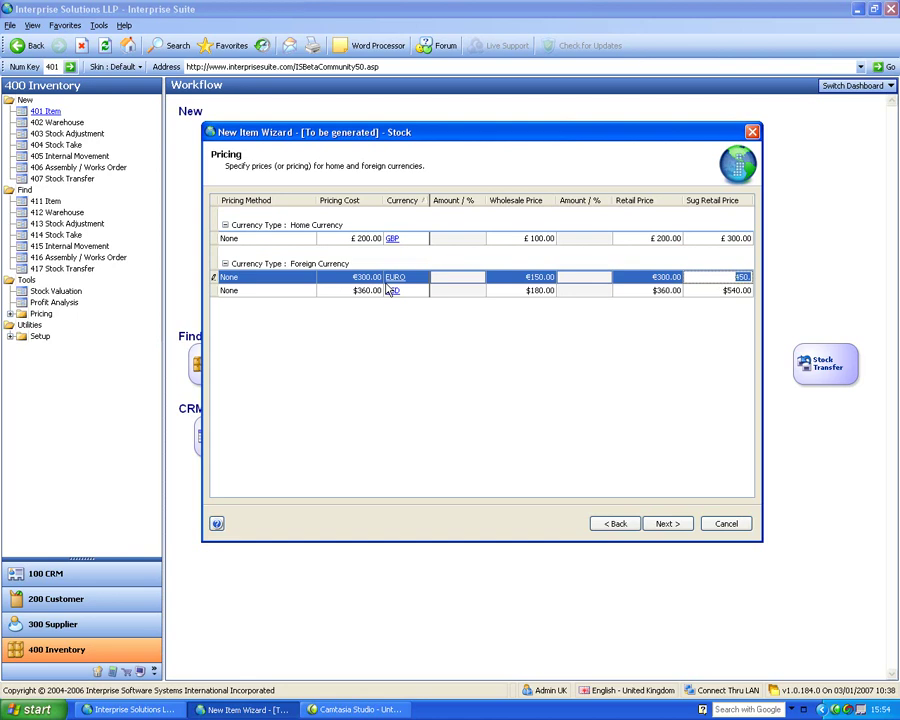
# - Close the item wizard and open the Selling Currency list under Setup
pyautogui.click(10, 337)
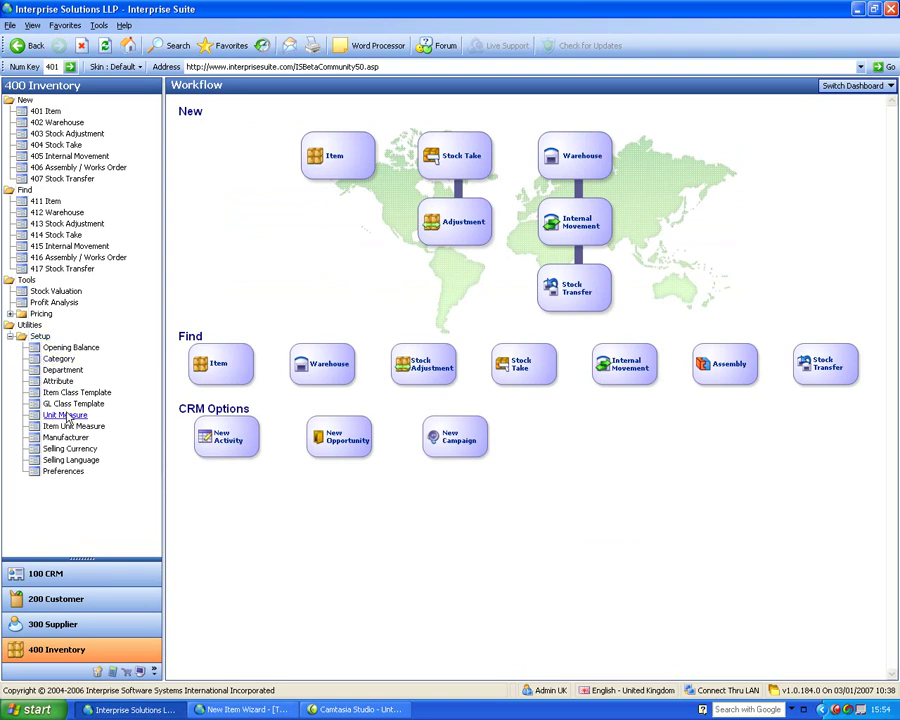
pyautogui.click(69, 449)
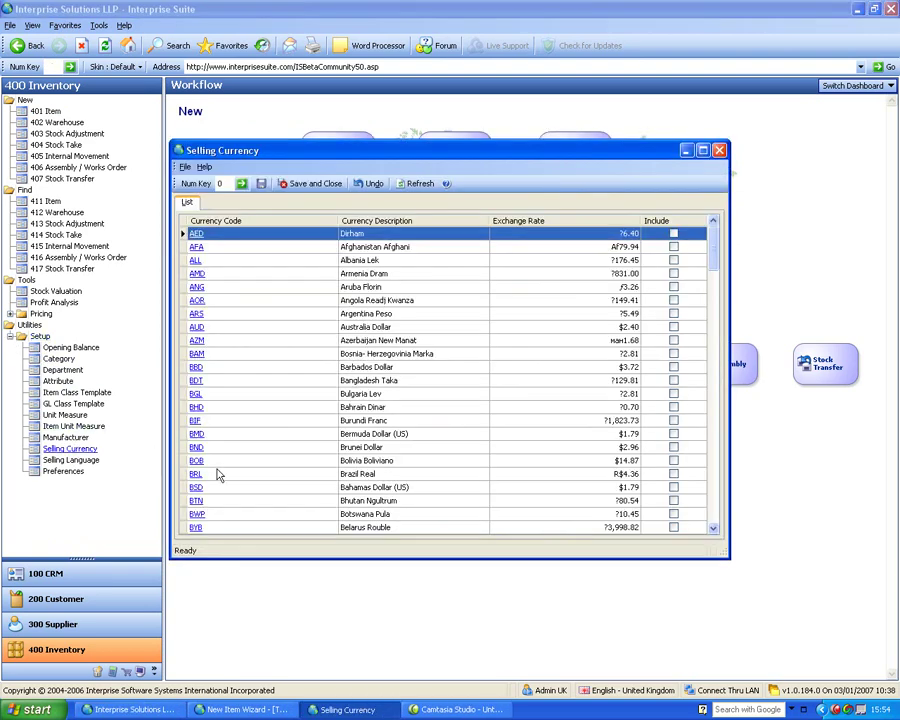
pyautogui.moveTo(713, 245); pyautogui.dragTo(713, 333)
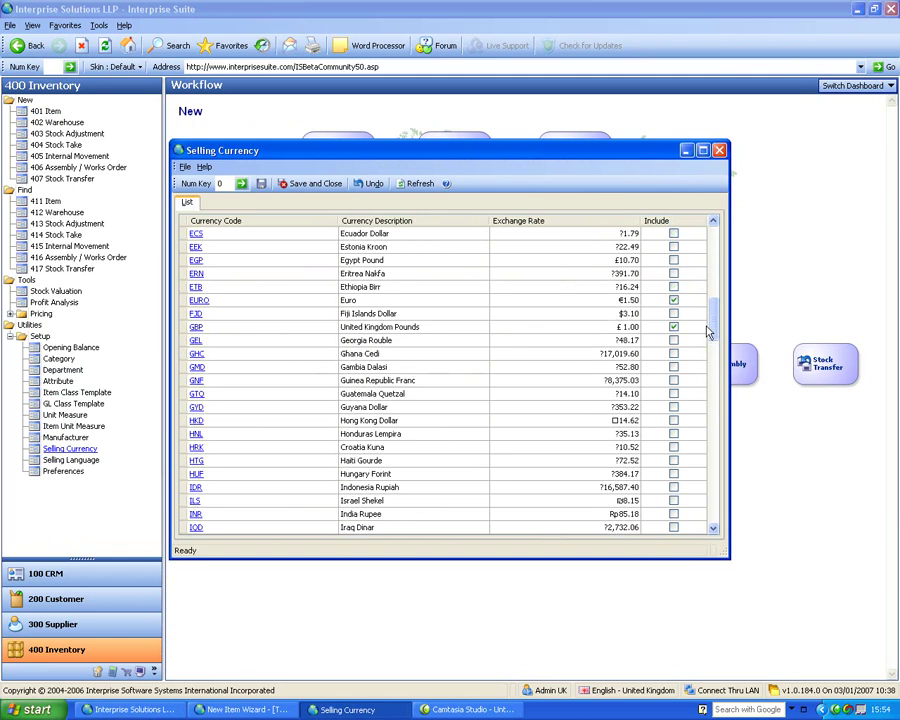
# - Mark United Kingdom Pounds (£1.00) and Euro (€1.50) as included selling currencies
pyautogui.click(645, 328)
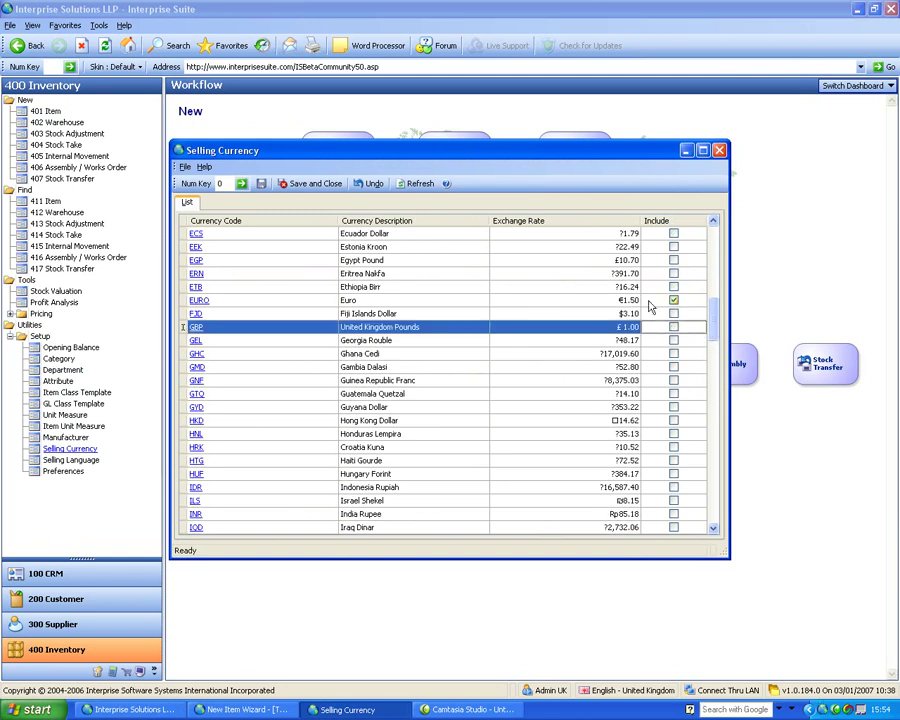
pyautogui.click(672, 327)
pyautogui.click(672, 300)
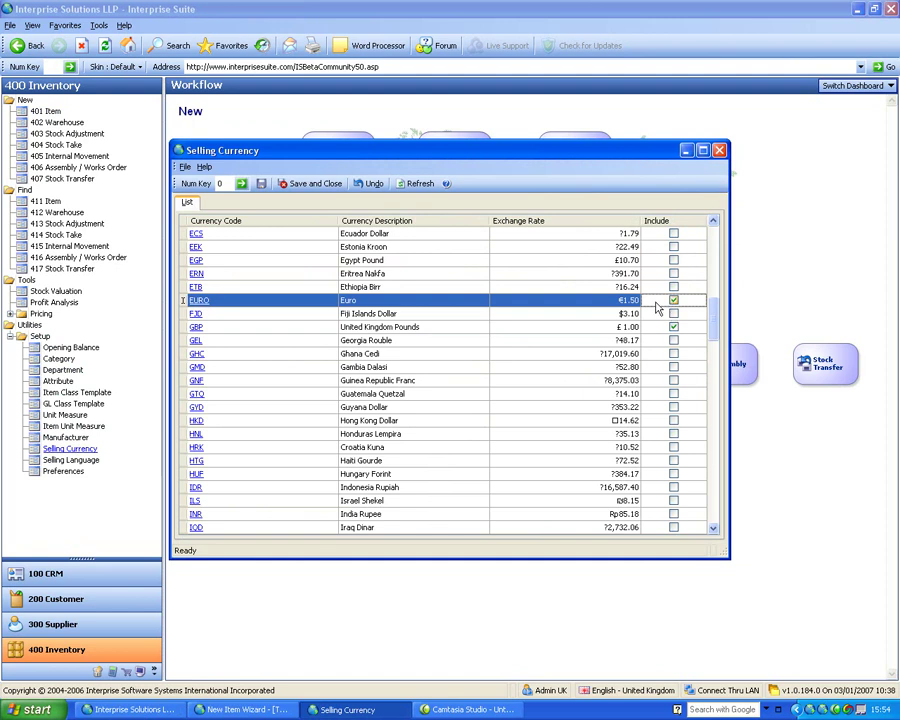
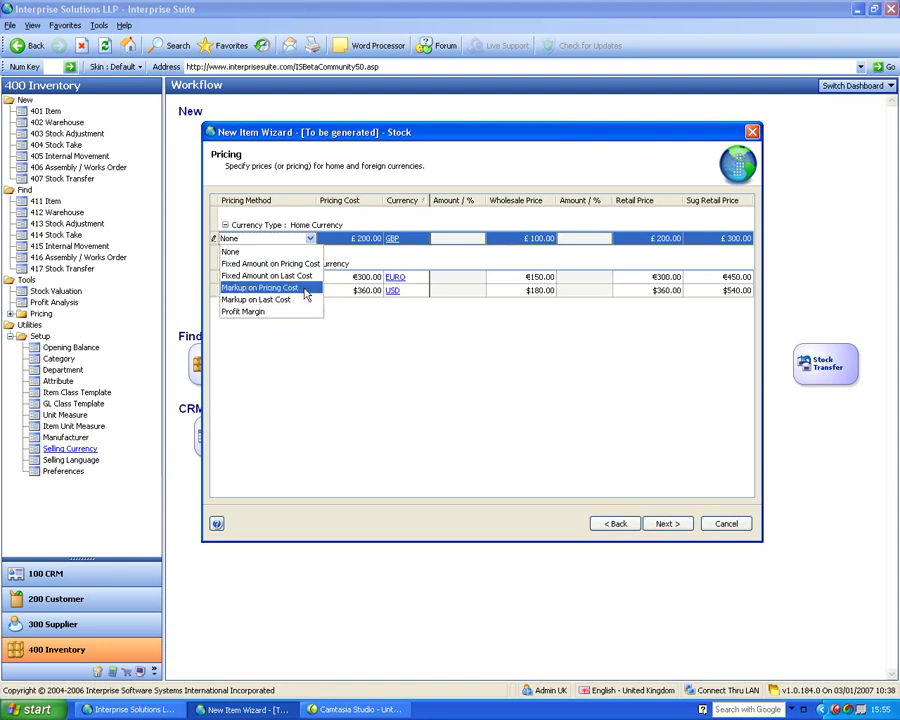
# - Set the pricing method to Fixed Amount on Pricing Cost for all currencies with amount 10
pyautogui.click(306, 299)
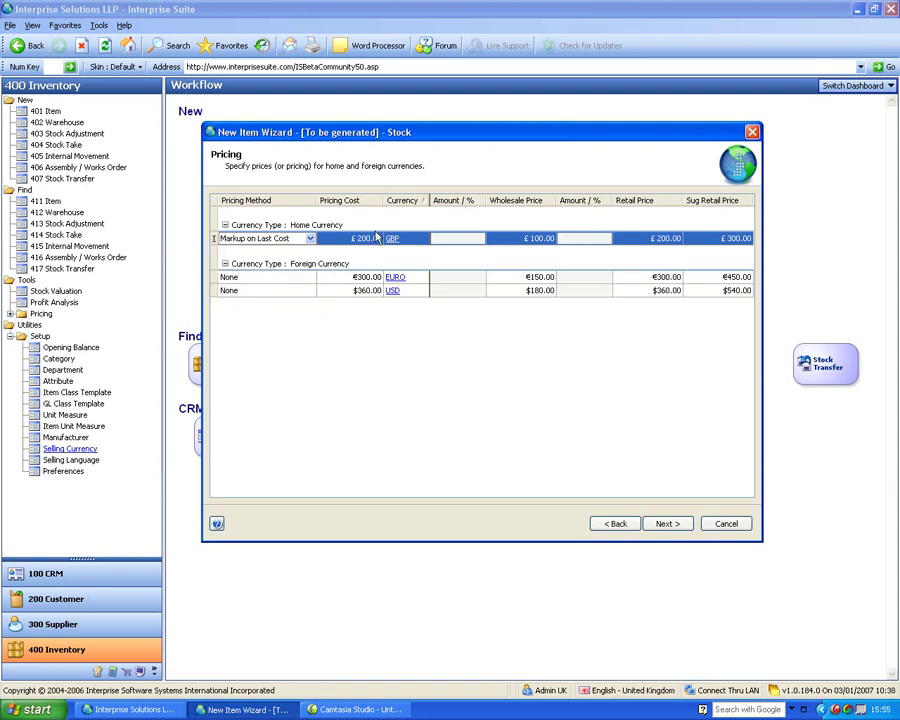
pyautogui.click(310, 238)
pyautogui.click(270, 263)
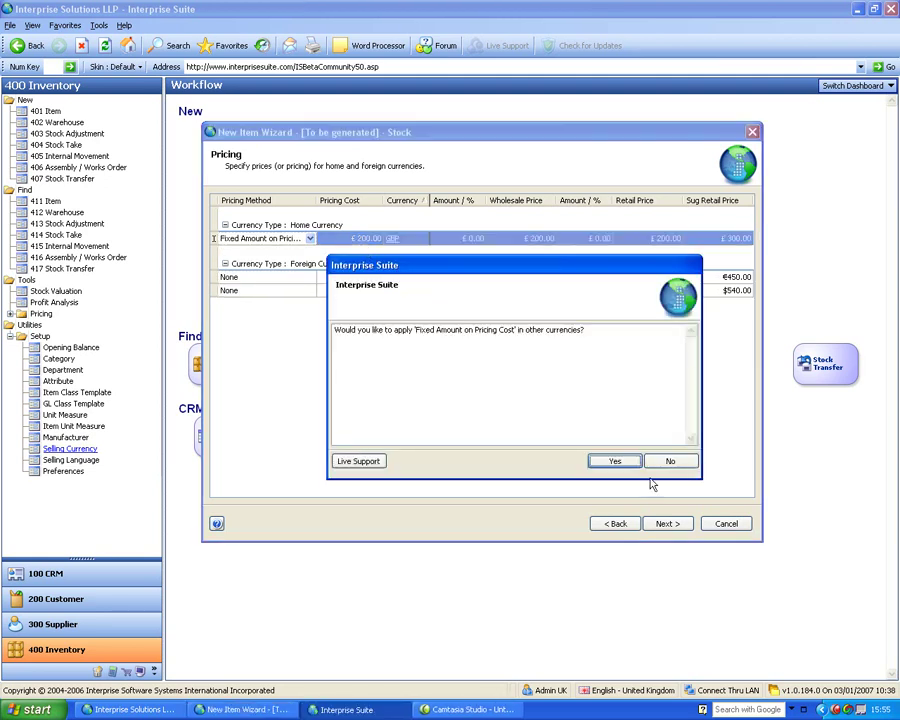
pyautogui.click(614, 460)
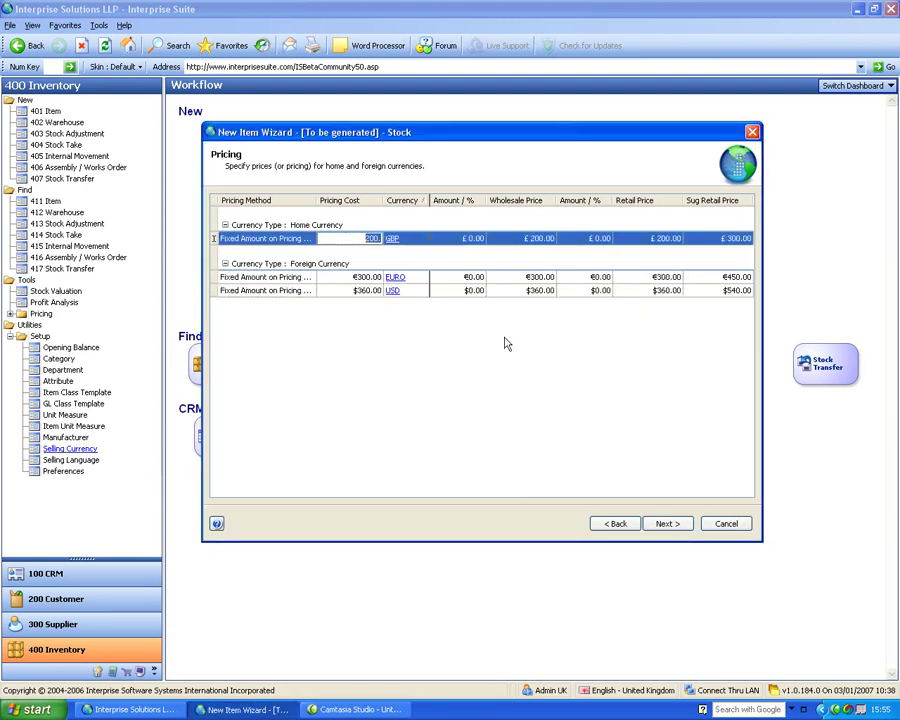
pyautogui.press('Tab')
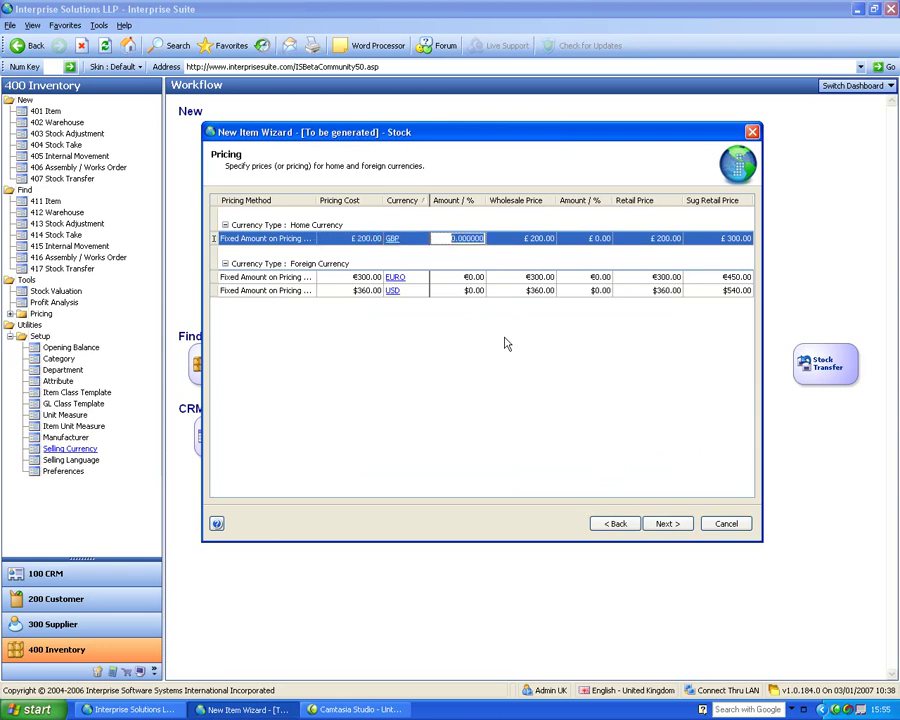
pyautogui.write('10')
pyautogui.press('Tab')
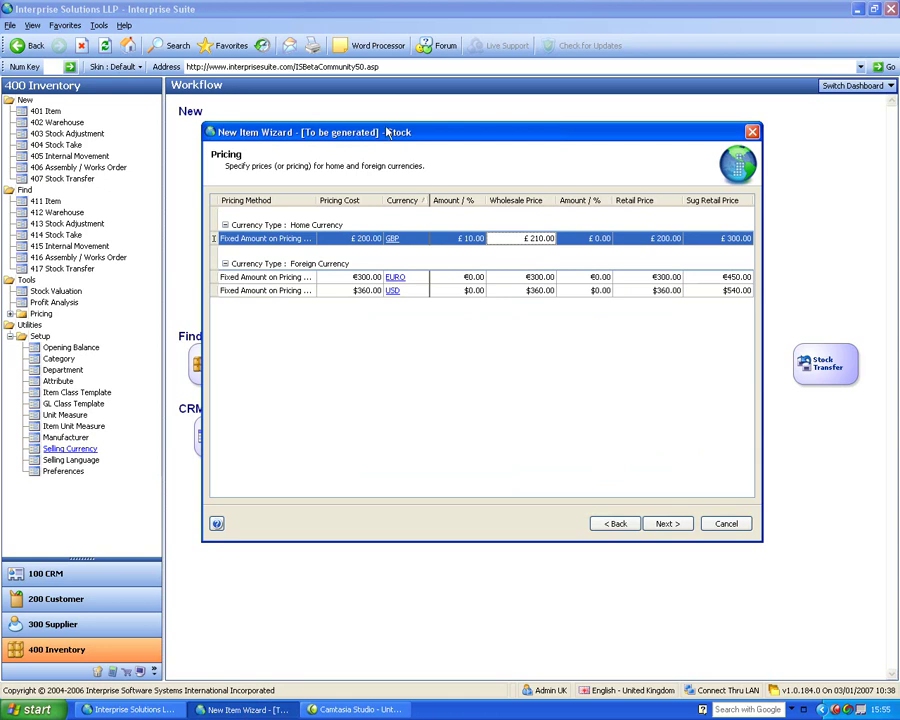
# - Switch all currencies to Markup on Pricing Cost with a 50% retail markup, and finish the item
pyautogui.click(307, 243)
pyautogui.click(308, 241)
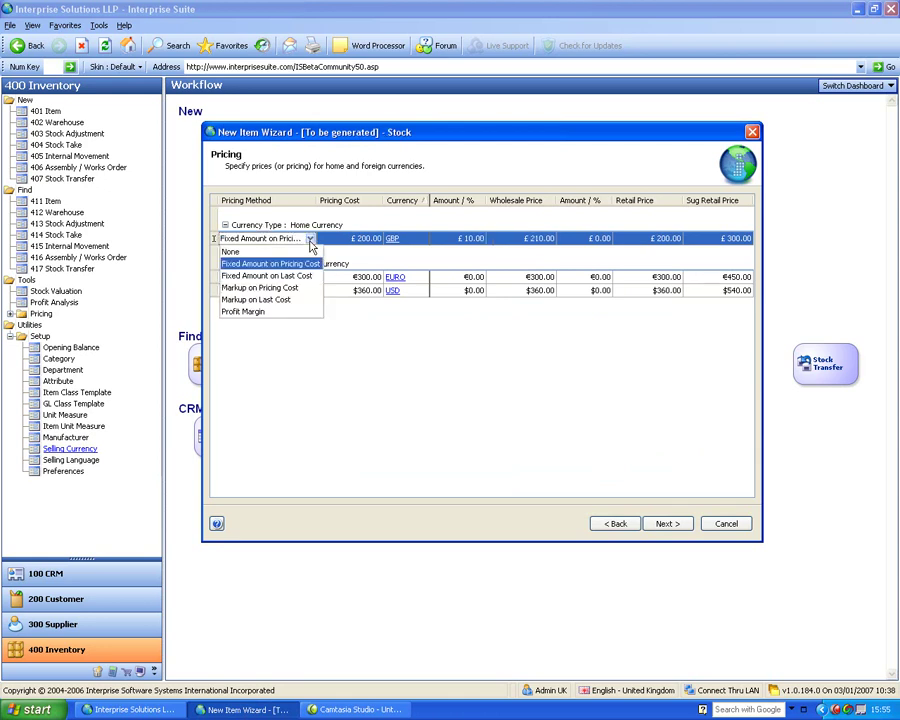
pyautogui.click(285, 288)
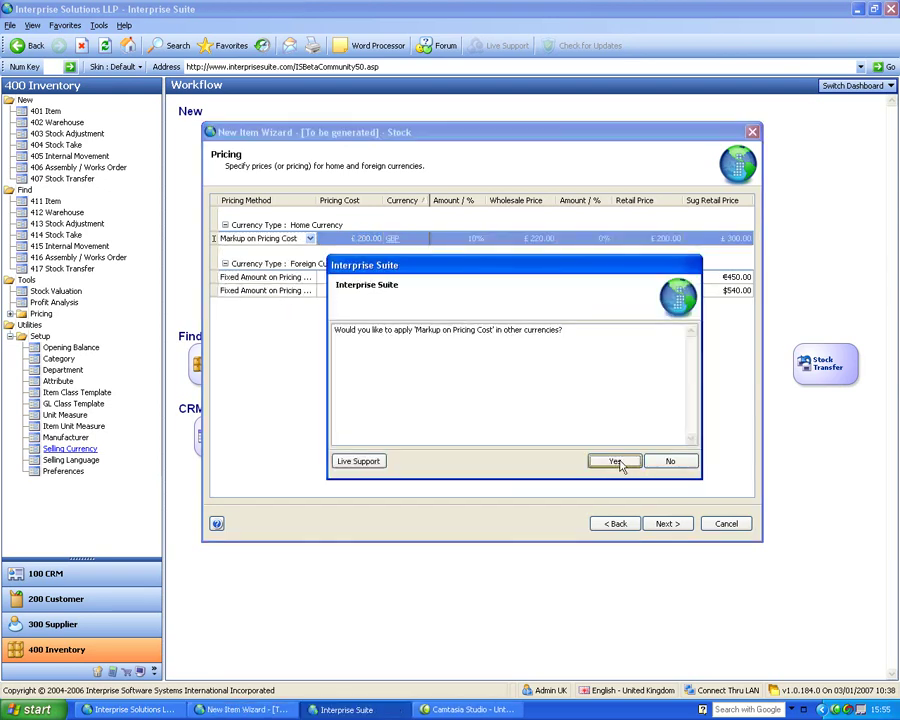
pyautogui.click(616, 461)
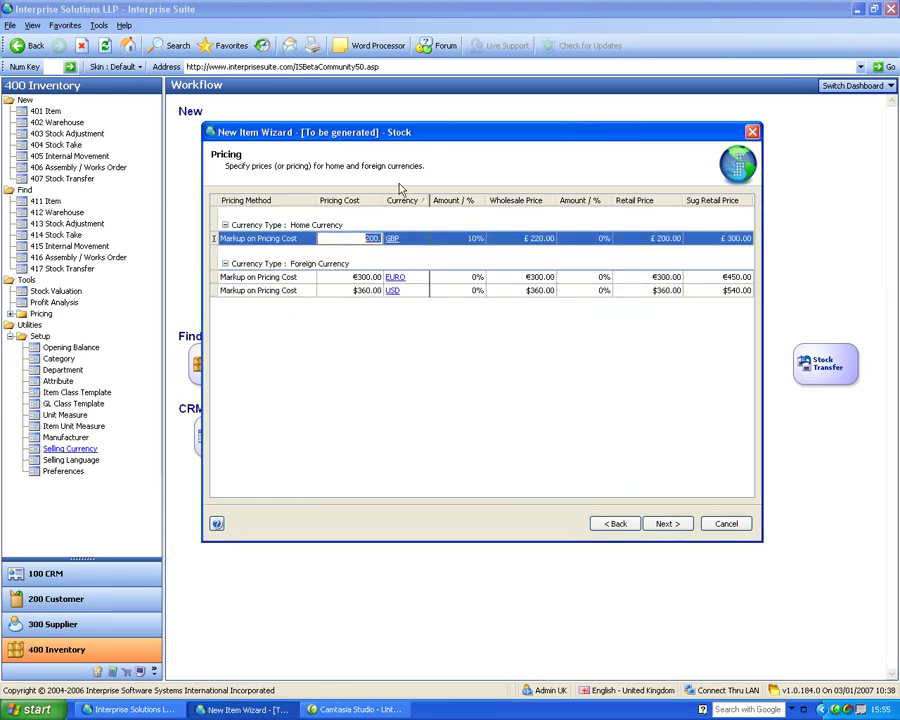
pyautogui.click(594, 238)
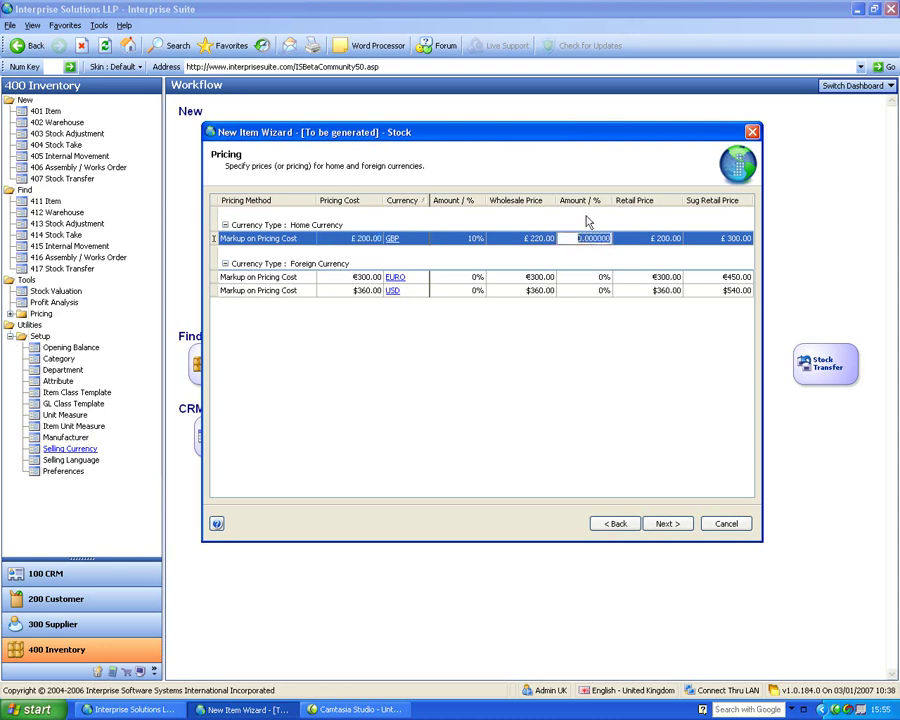
pyautogui.write('50')
pyautogui.press('Tab')
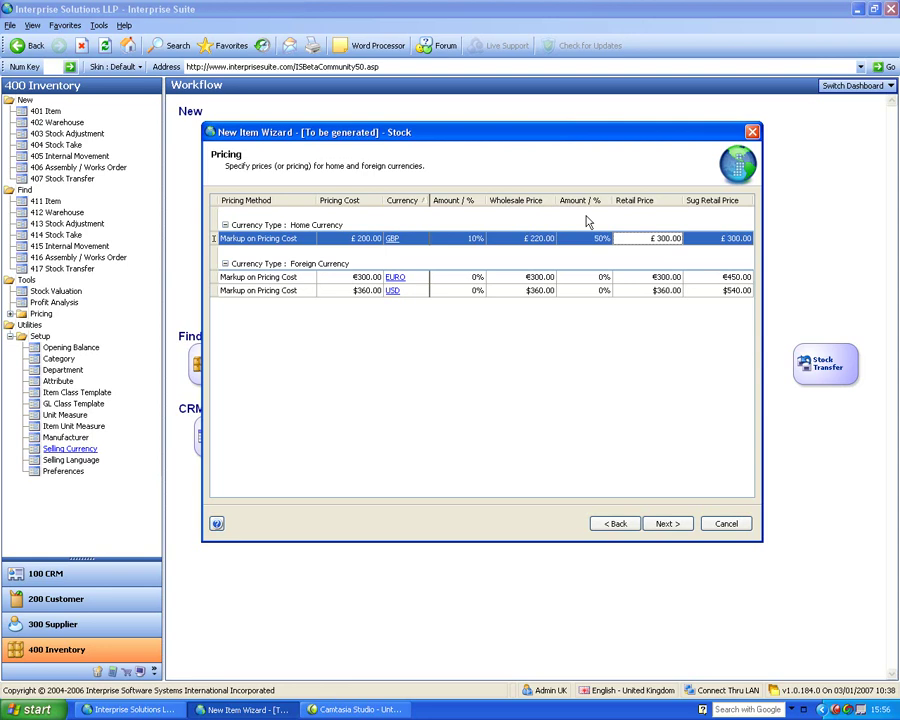
pyautogui.click(674, 524)
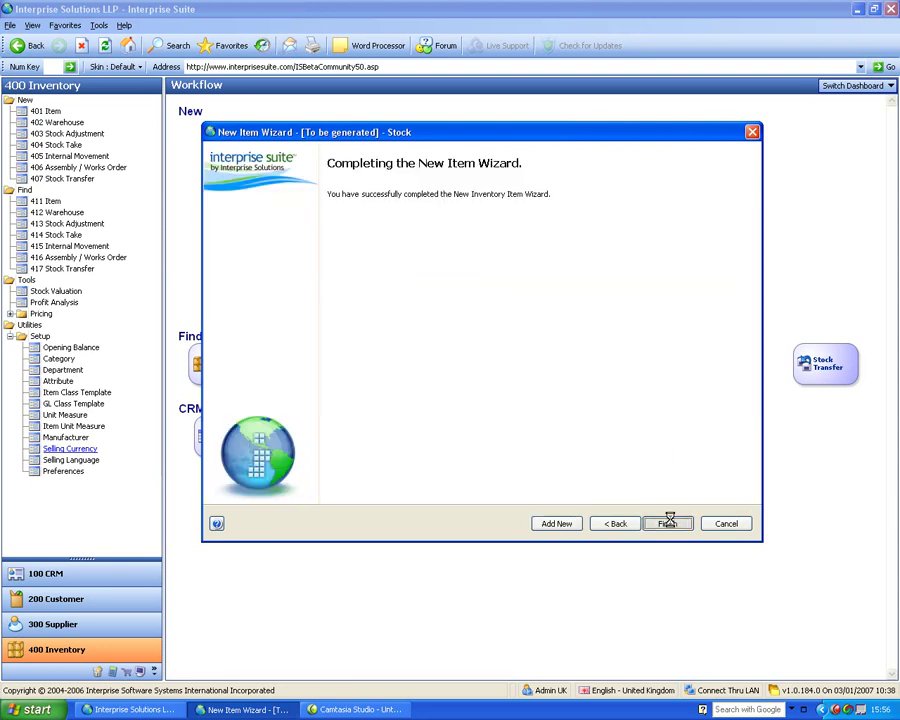
pyautogui.click(674, 524)
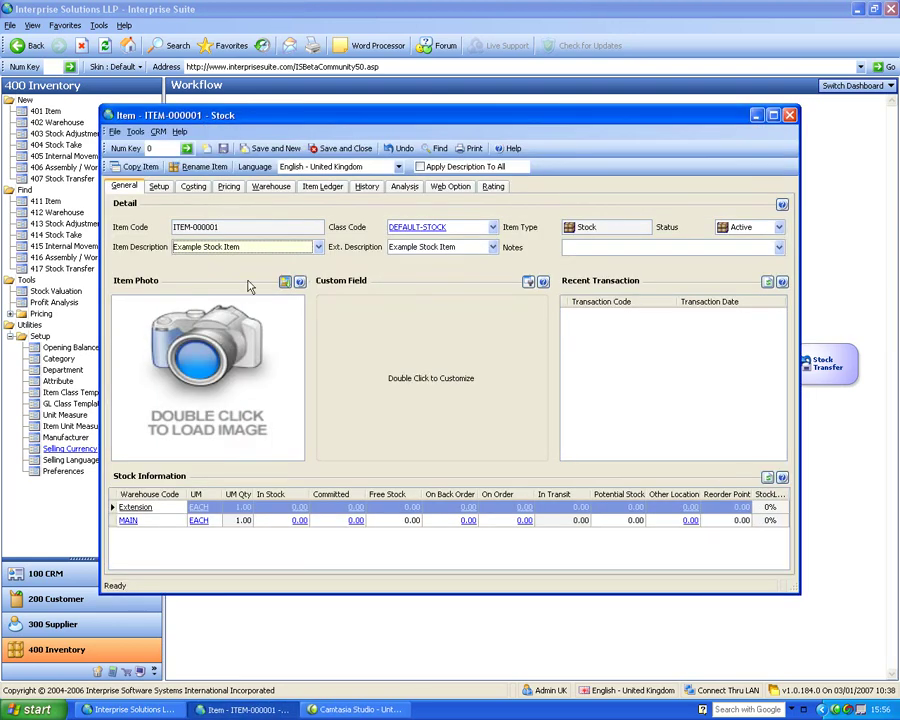
pyautogui.moveTo(343, 118); pyautogui.dragTo(437, 143)
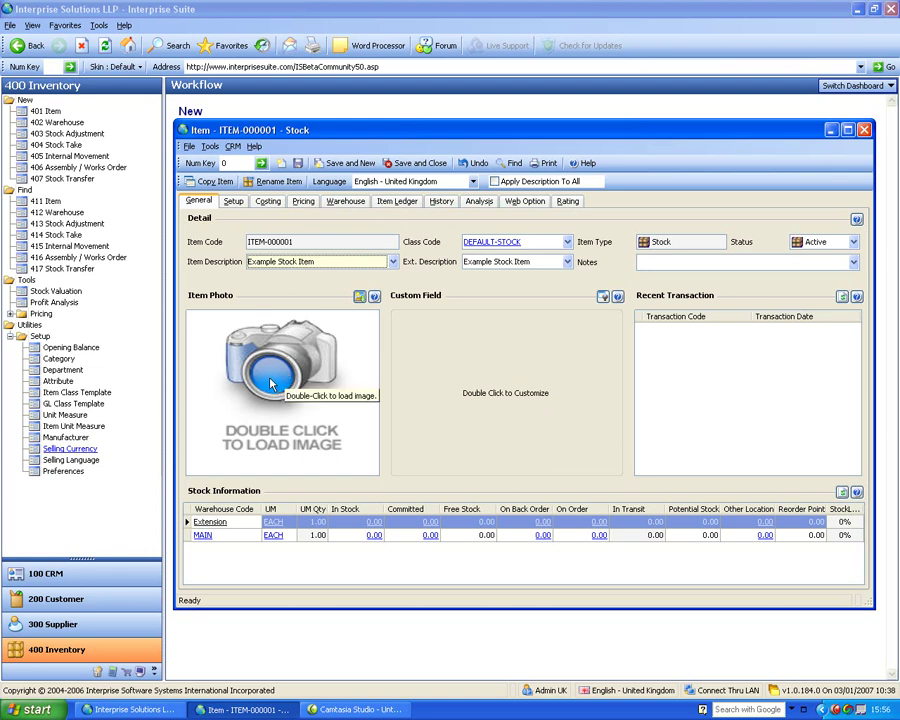
pyautogui.click(268, 378)
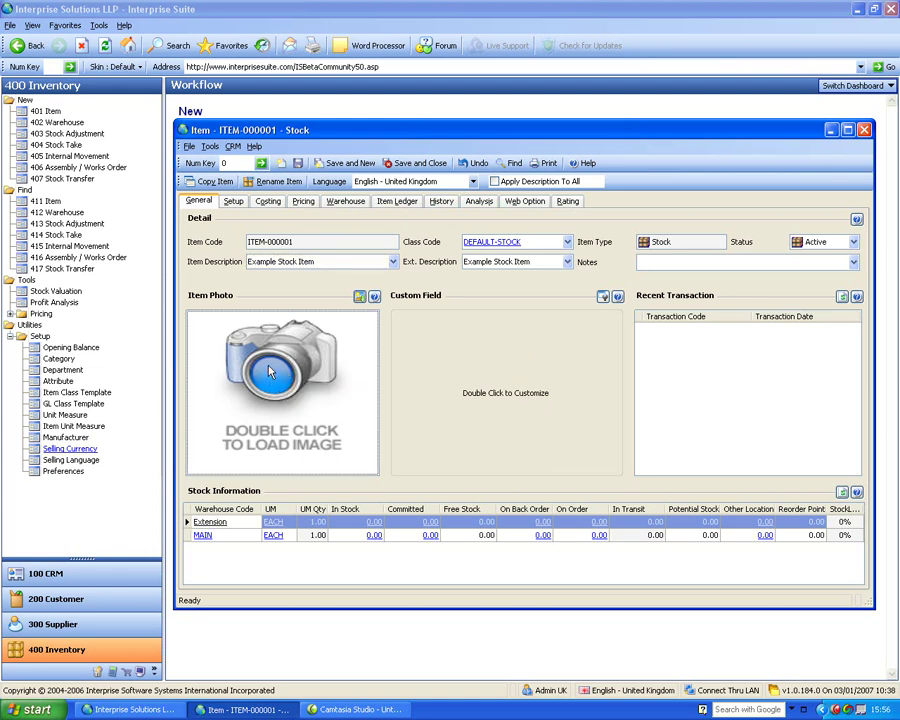
pyautogui.doubleClick(268, 378)
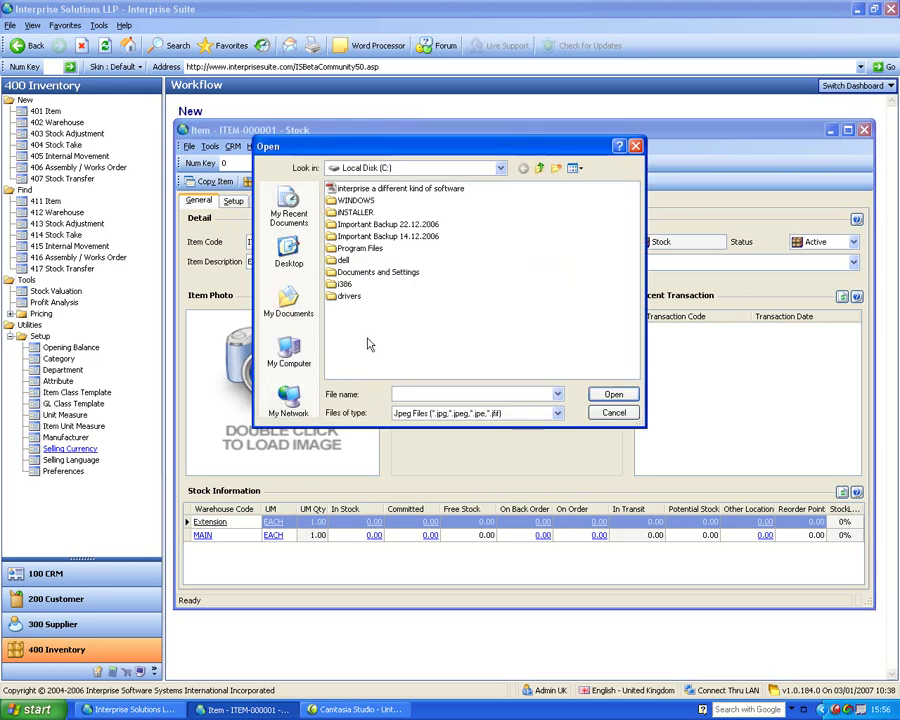
pyautogui.click(607, 416)
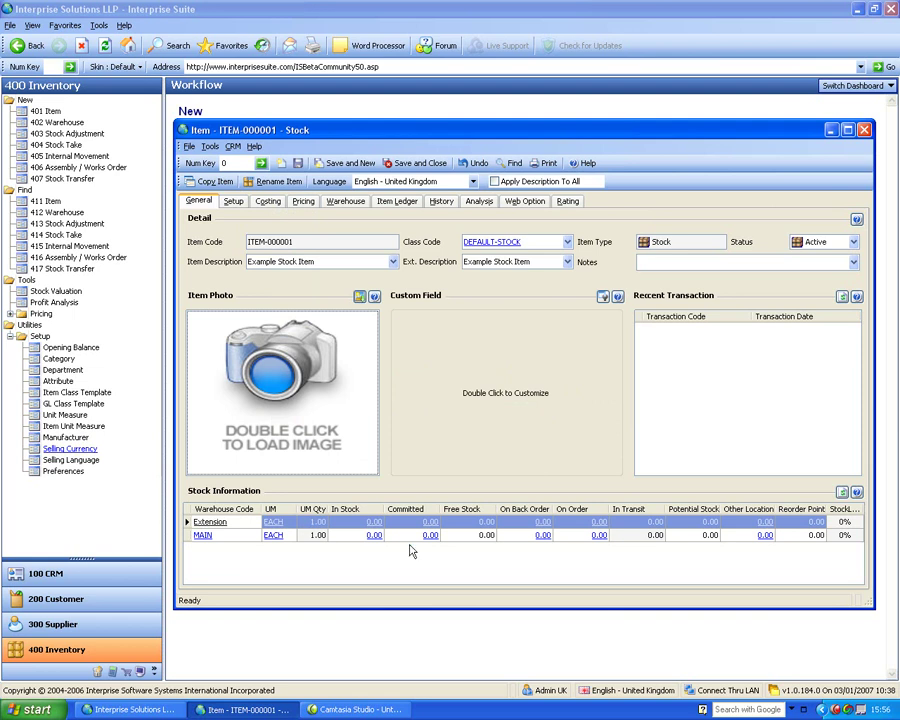
pyautogui.click(536, 537)
pyautogui.press('Tab')
pyautogui.press('Tab')
pyautogui.press('Tab')
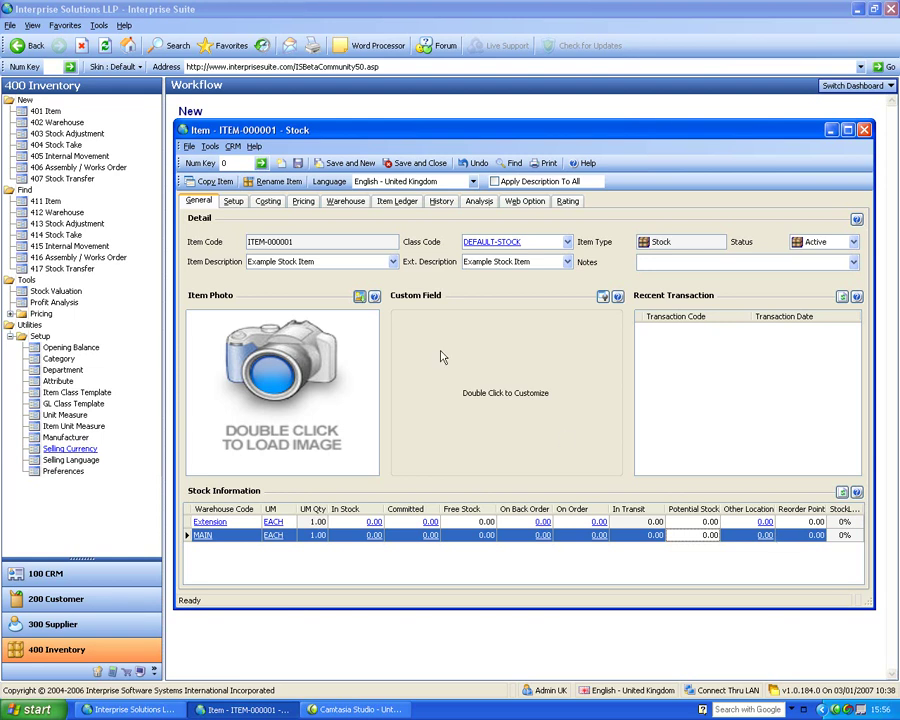
pyautogui.click(366, 263)
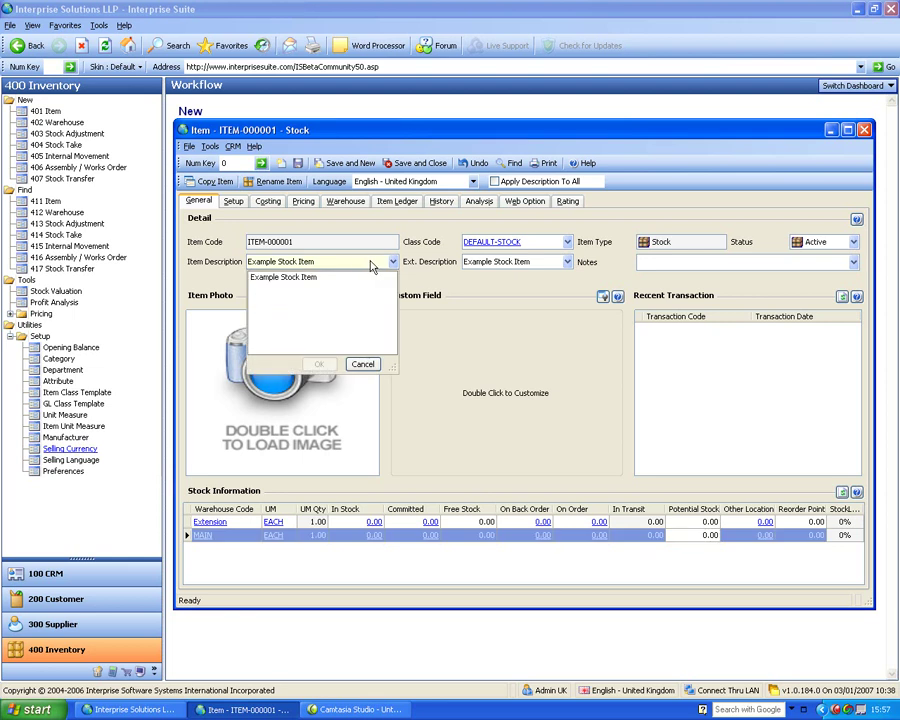
pyautogui.click(366, 263)
pyautogui.click(463, 262)
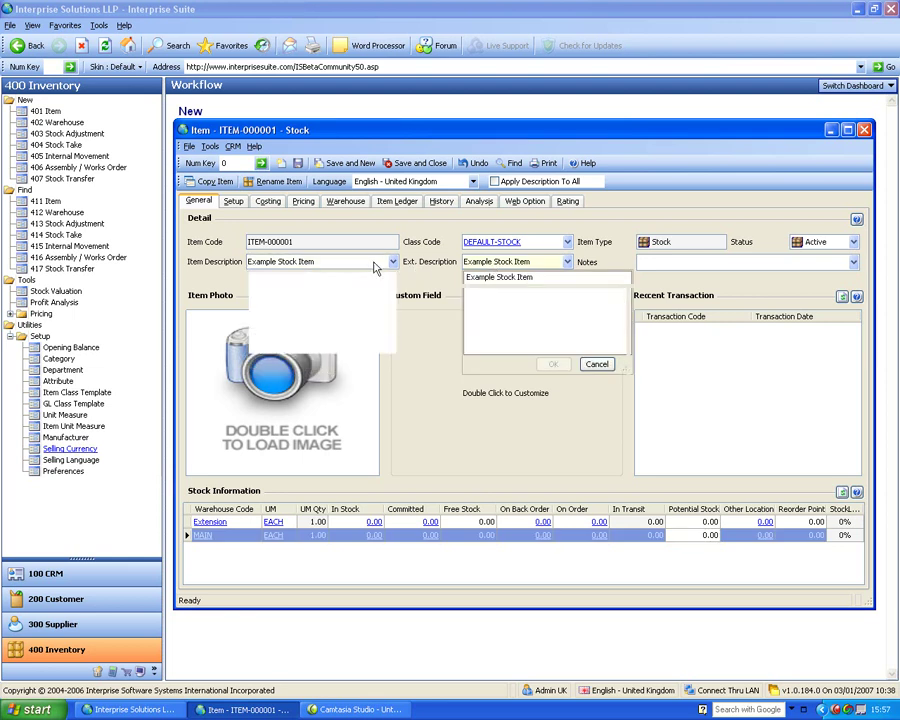
pyautogui.click(368, 261)
pyautogui.click(418, 261)
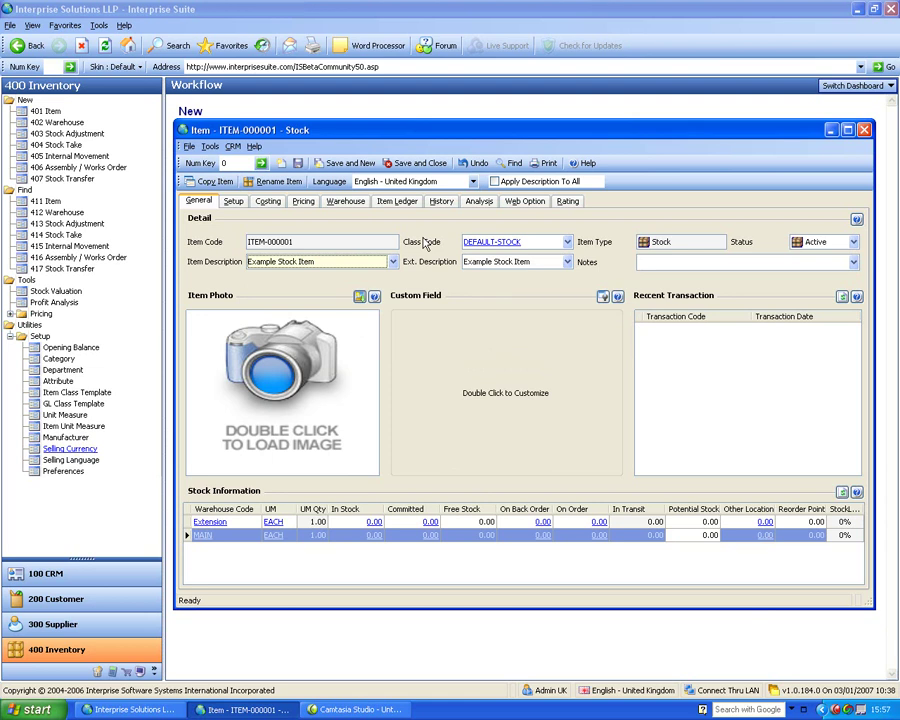
# - Append 'US' to the item description under the English - United States language
pyautogui.click(472, 182)
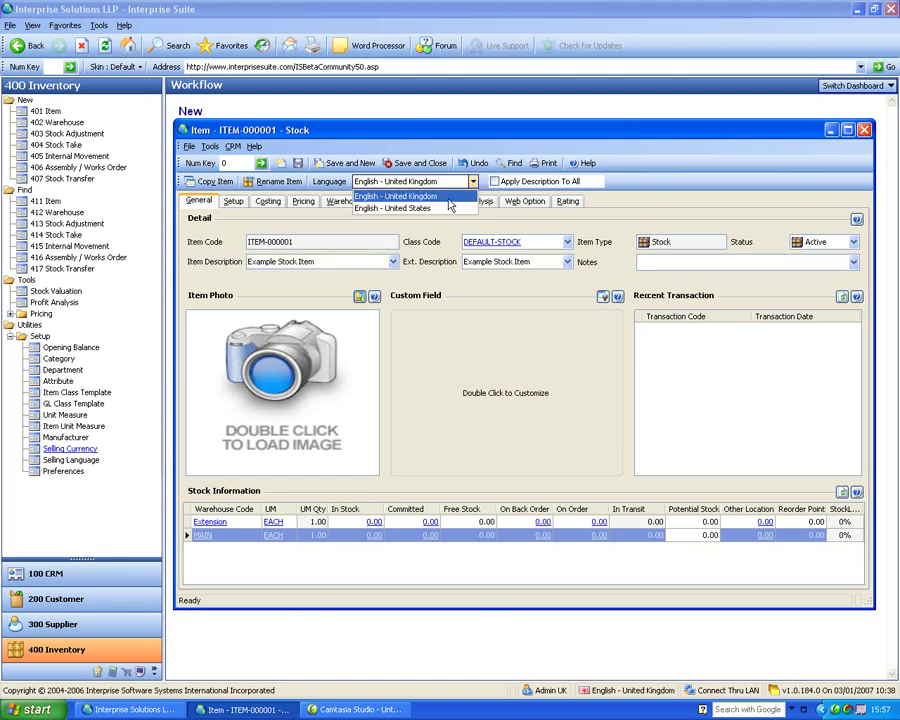
pyautogui.click(444, 232)
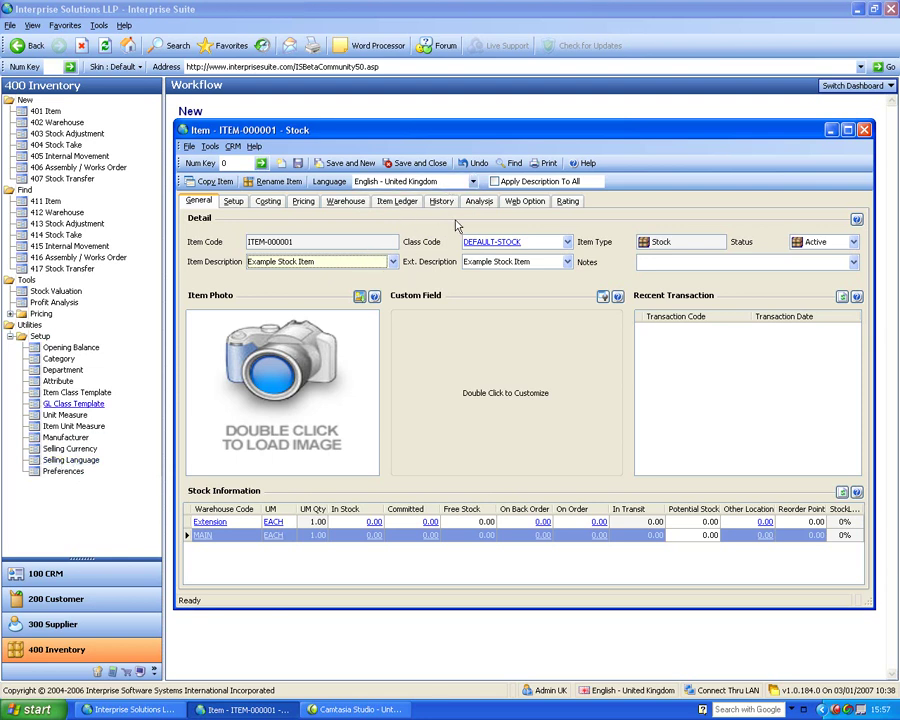
pyautogui.click(474, 185)
pyautogui.click(410, 202)
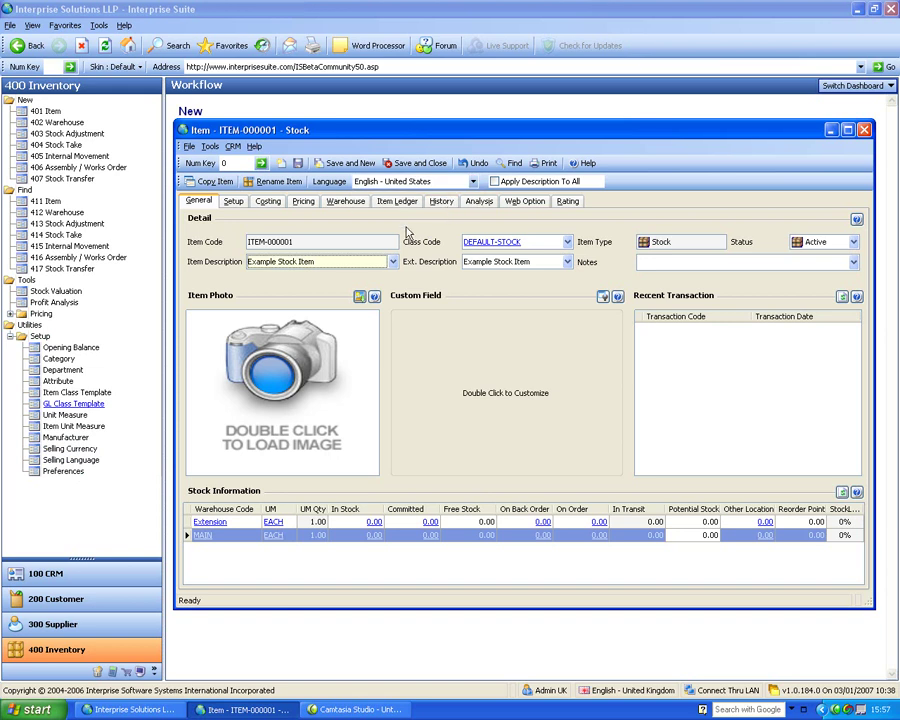
pyautogui.click(350, 262)
pyautogui.click(343, 279)
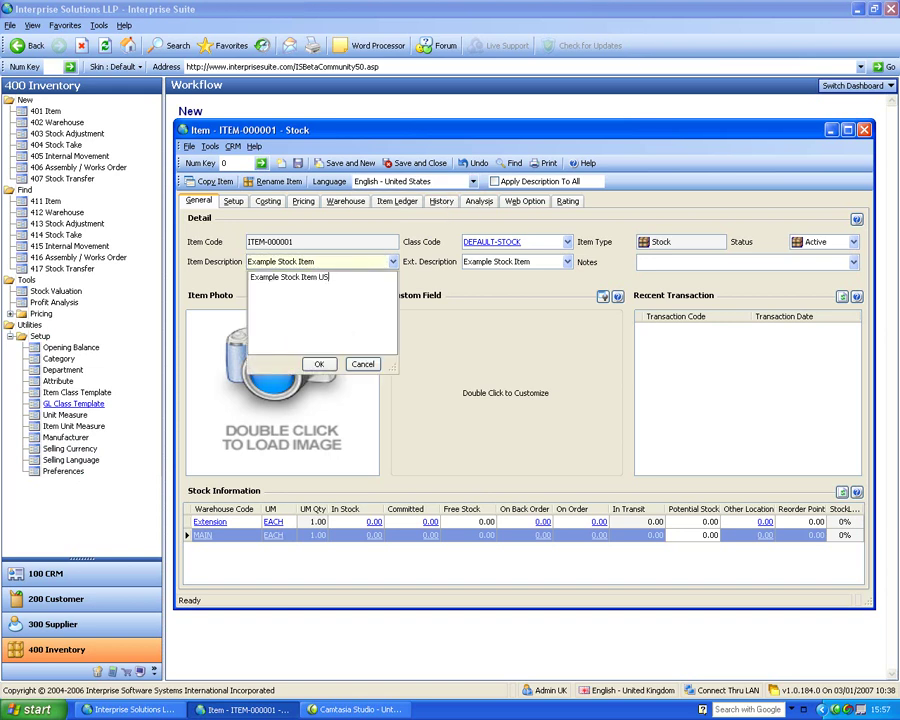
pyautogui.write('US')
pyautogui.click(319, 364)
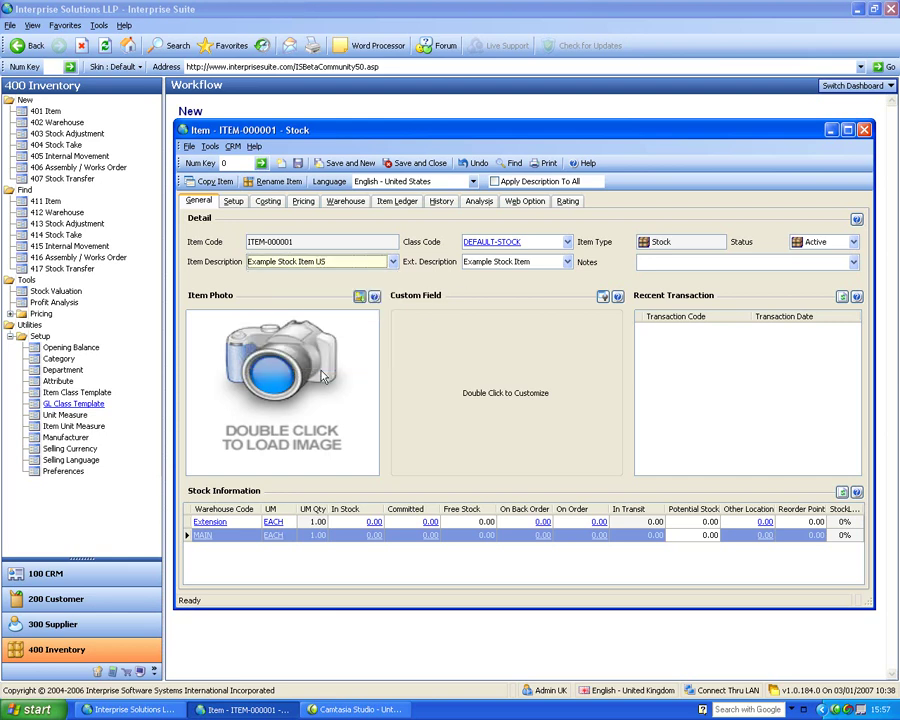
# - Review the English - United Kingdom item description, keeping its wording unchanged
pyautogui.click(473, 181)
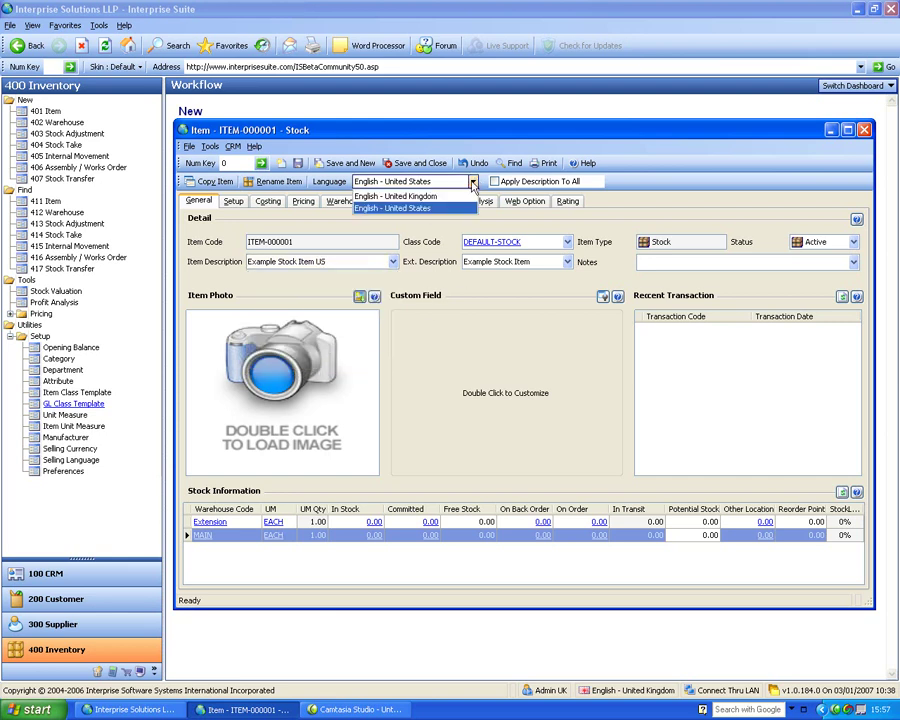
pyautogui.click(463, 197)
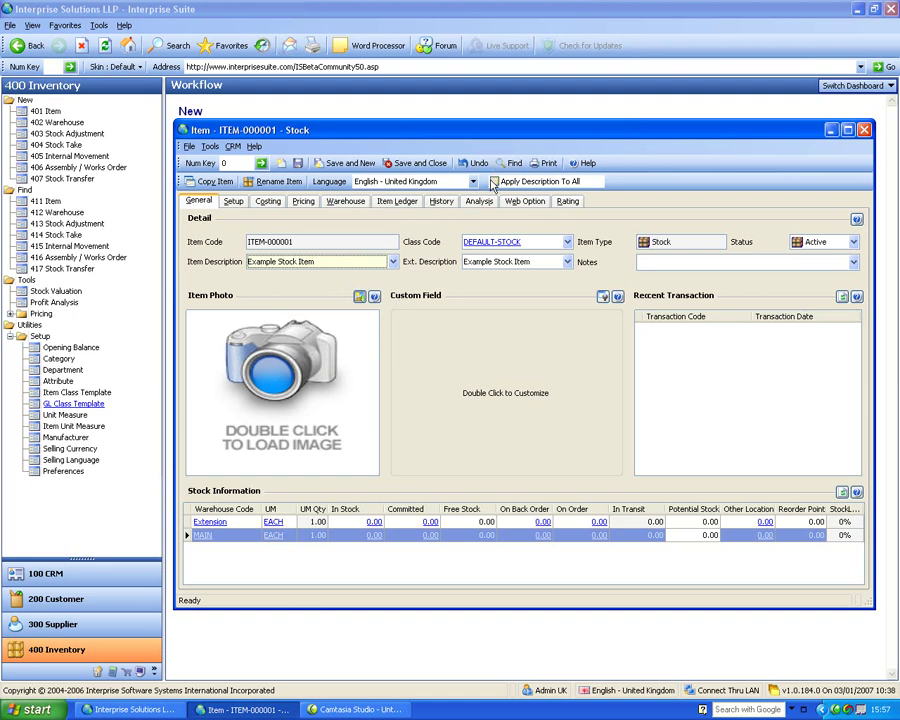
pyautogui.click(392, 261)
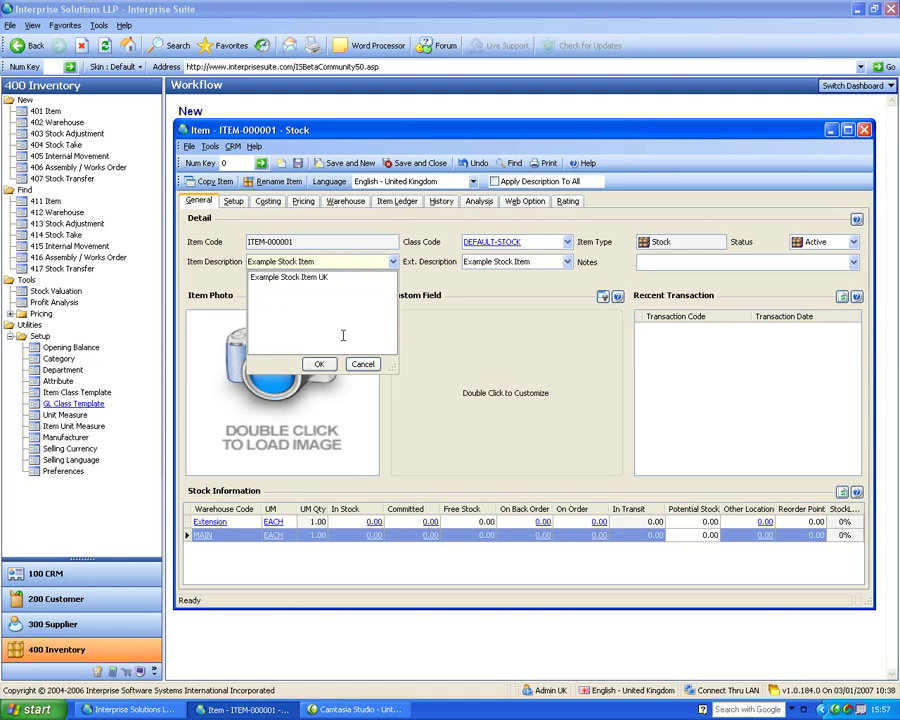
pyautogui.click(319, 364)
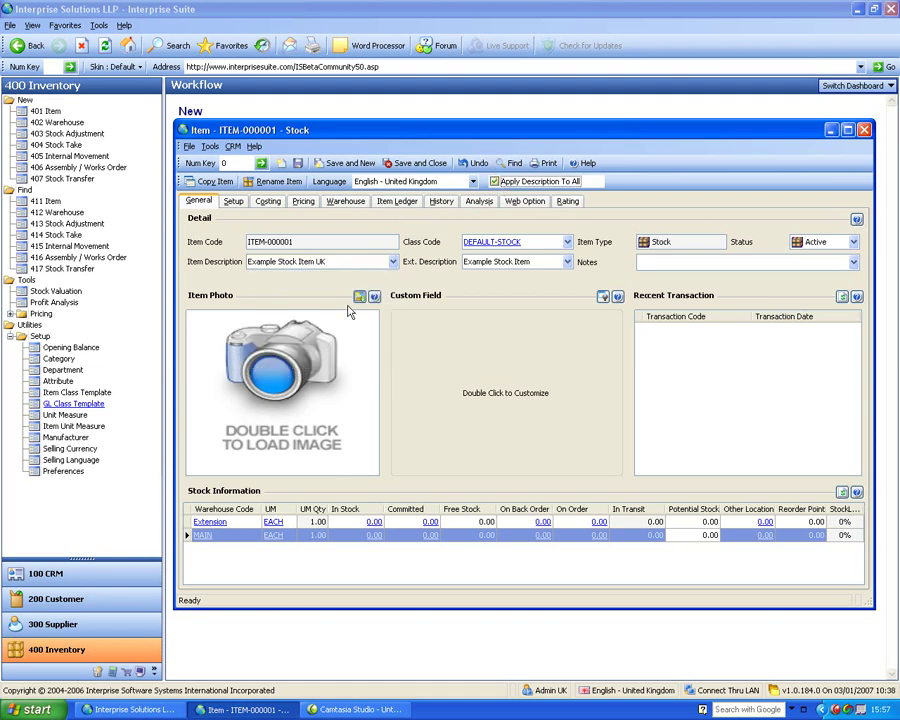
pyautogui.click(392, 261)
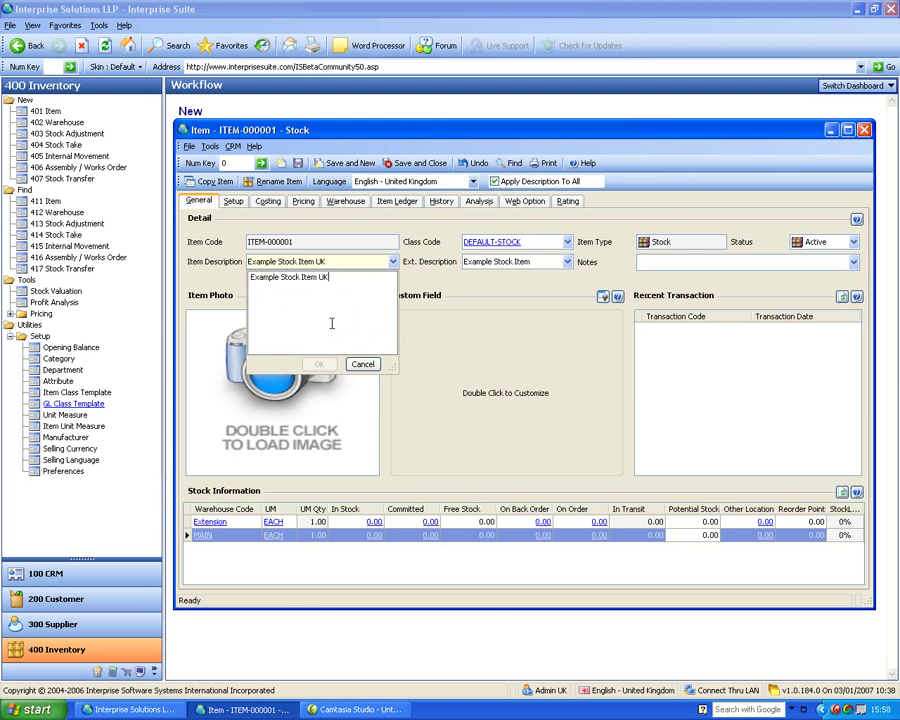
pyautogui.click(318, 363)
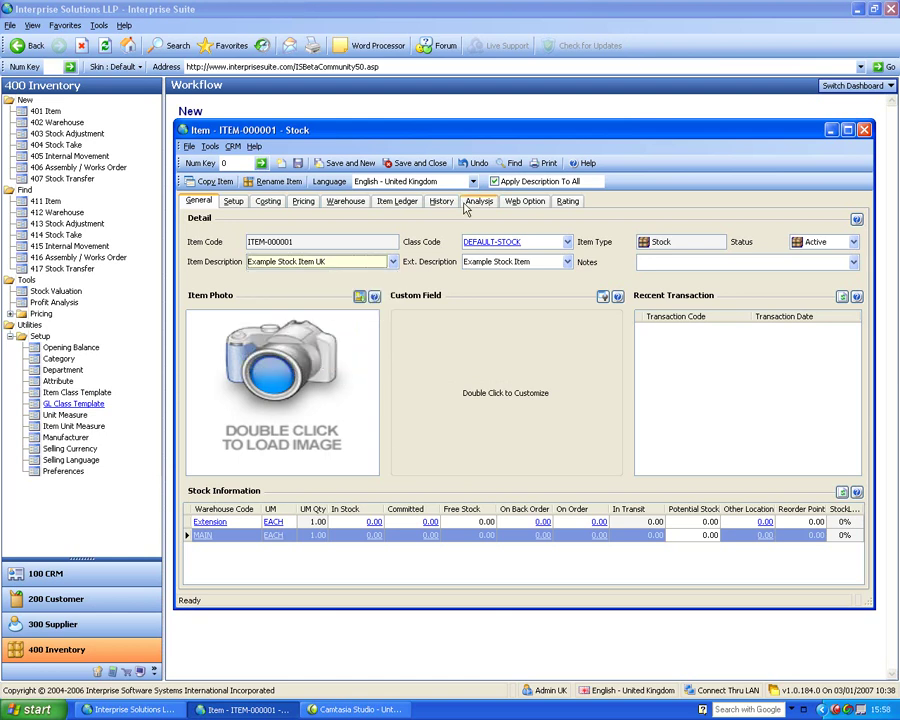
# - Set the item language to English - United States and view the Setup details
pyautogui.click(472, 181)
pyautogui.click(472, 181)
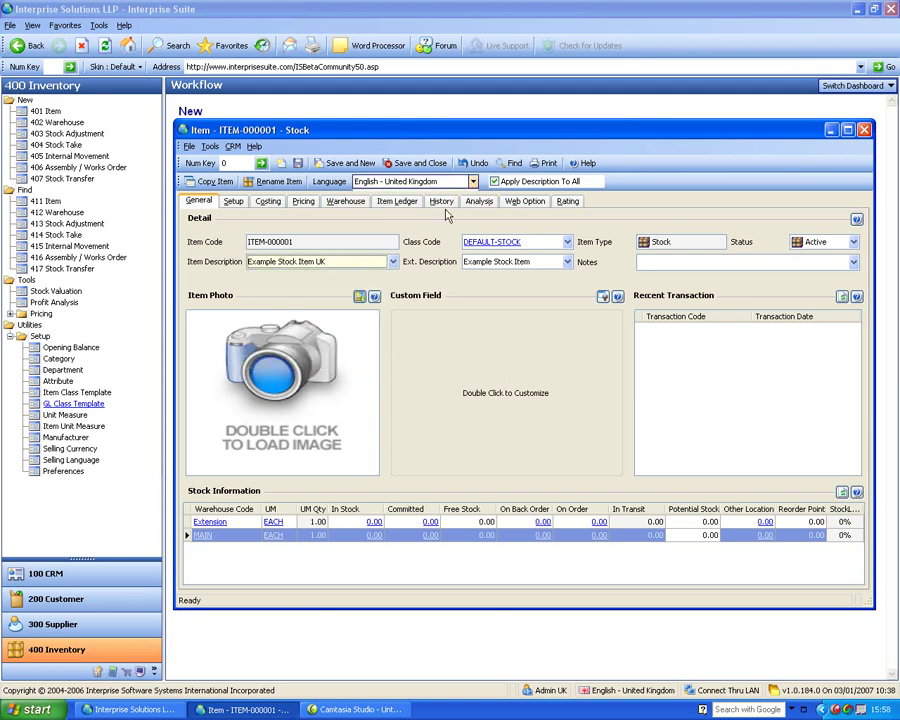
pyautogui.press('Down')
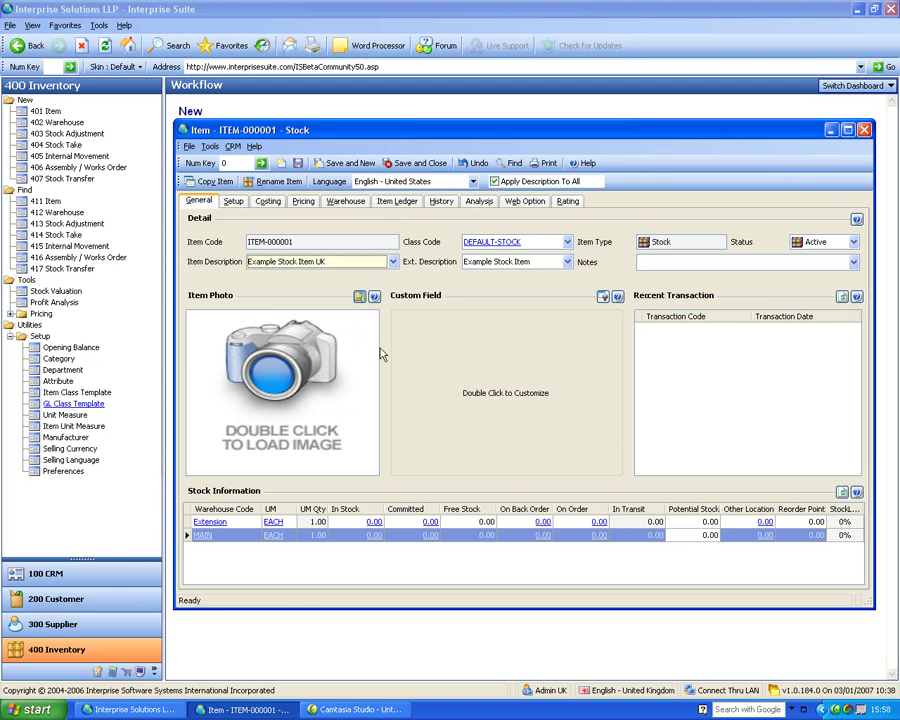
pyautogui.click(232, 201)
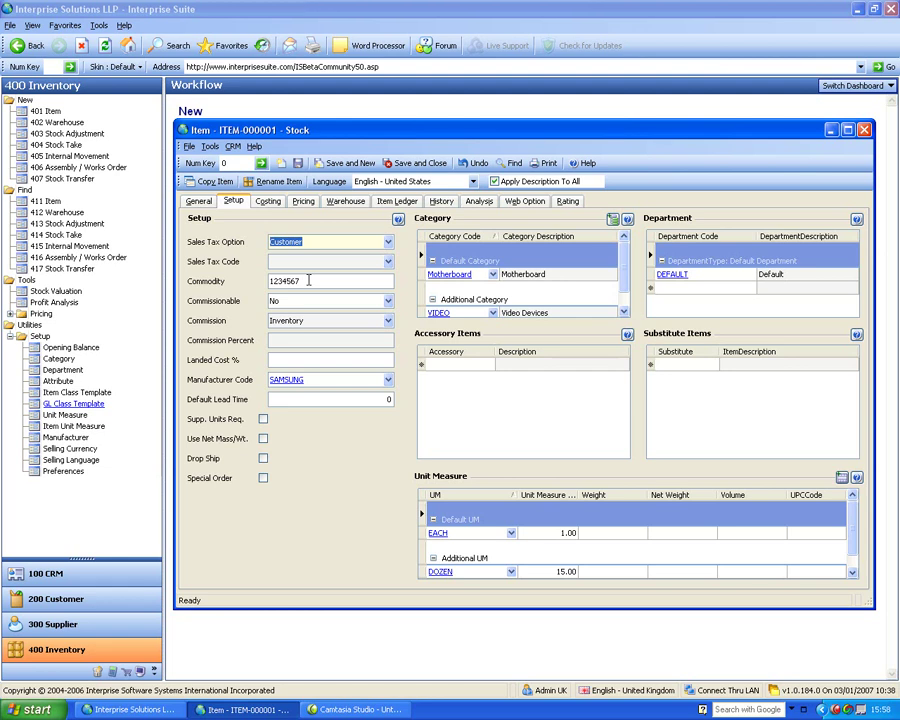
pyautogui.click(313, 360)
pyautogui.click(302, 398)
pyautogui.click(263, 458)
pyautogui.click(263, 458)
pyautogui.click(467, 365)
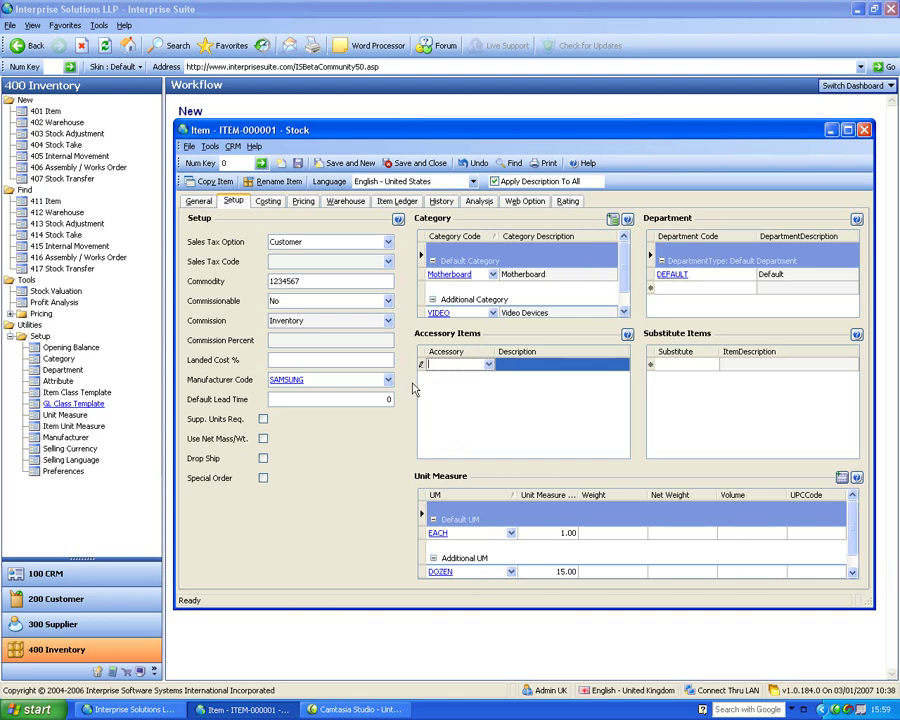
pyautogui.click(268, 201)
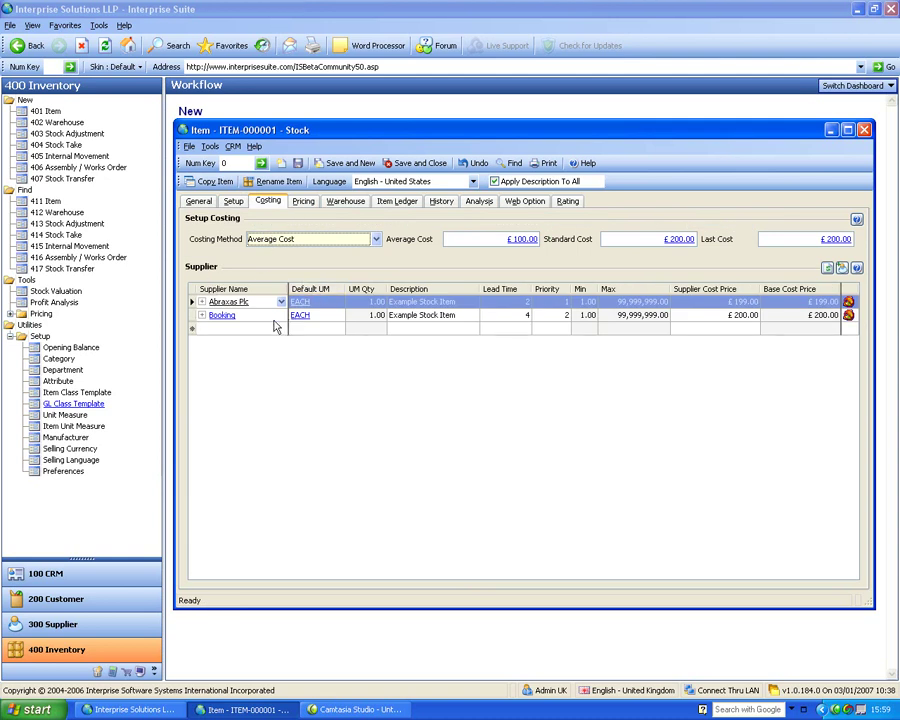
# - Inspect Abraxas Plc's EACH quantity price breaks, then view the £220.00 wholesale and £300.00 retail pricing
pyautogui.click(201, 302)
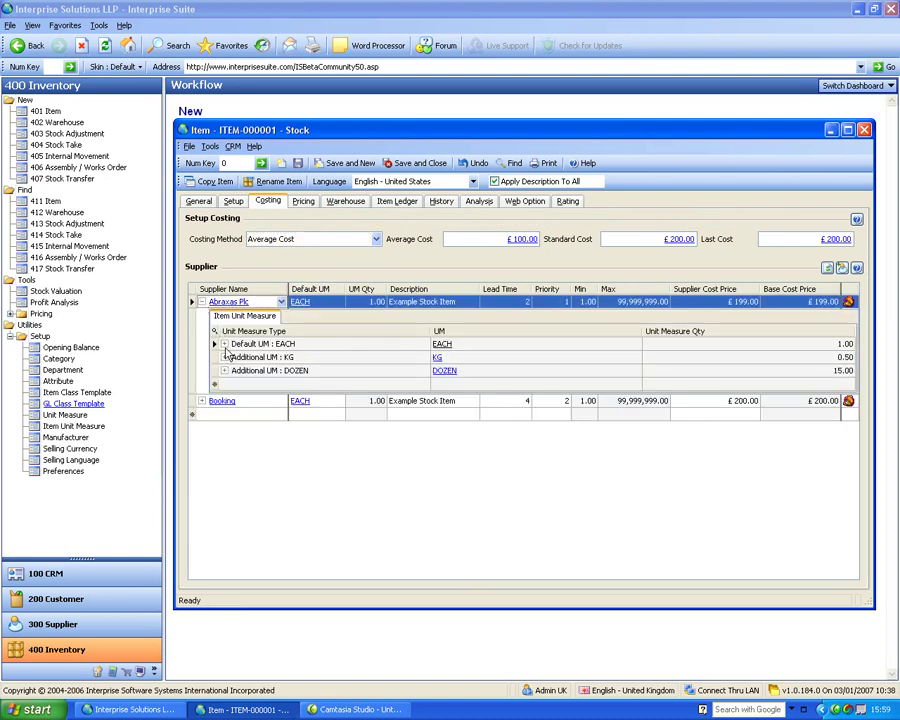
pyautogui.click(224, 343)
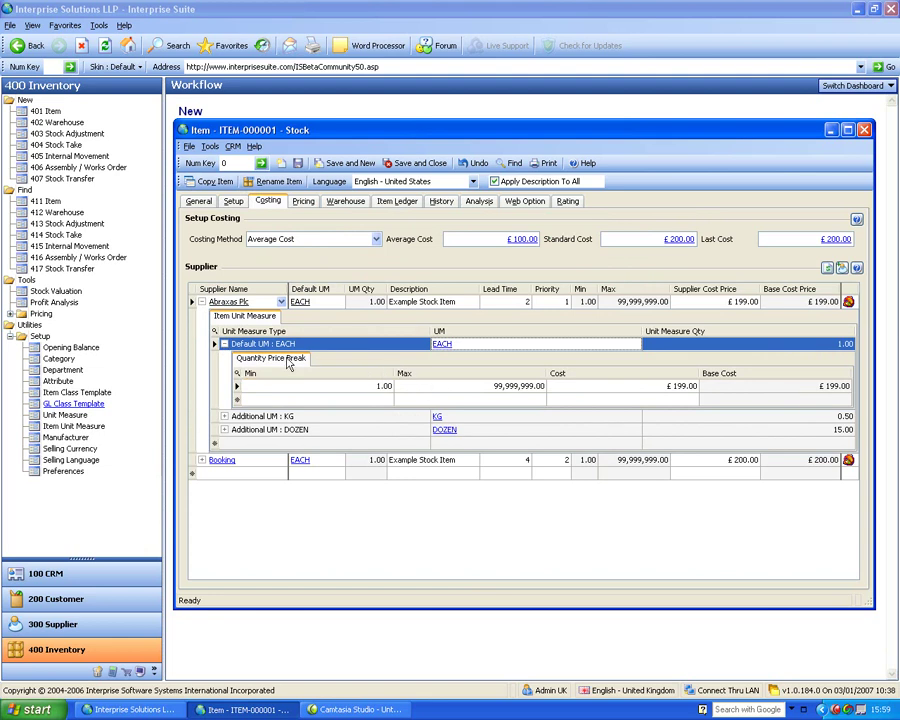
pyautogui.click(224, 344)
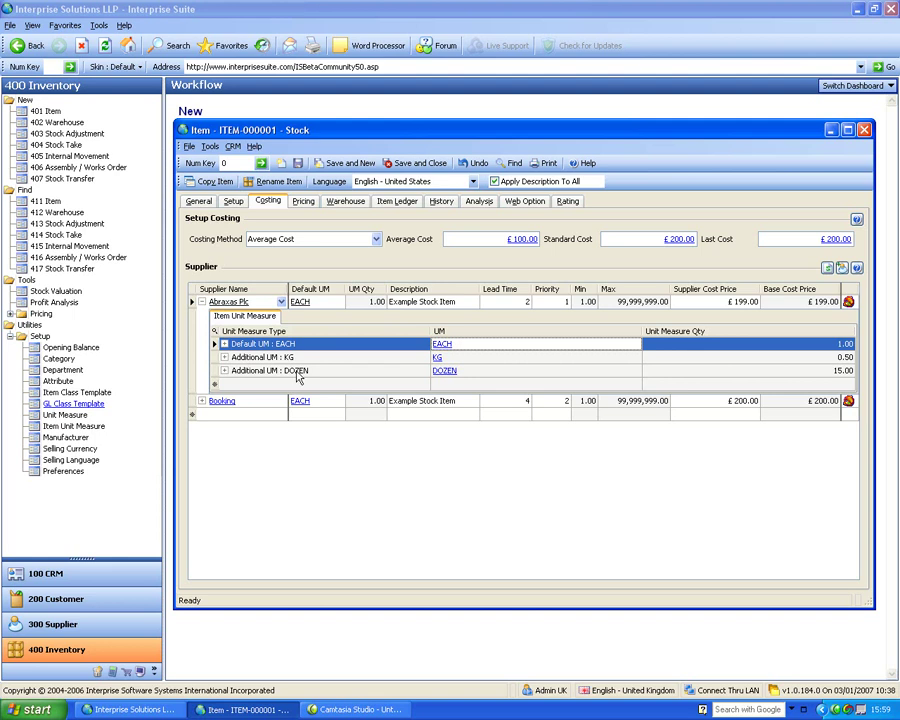
pyautogui.click(302, 202)
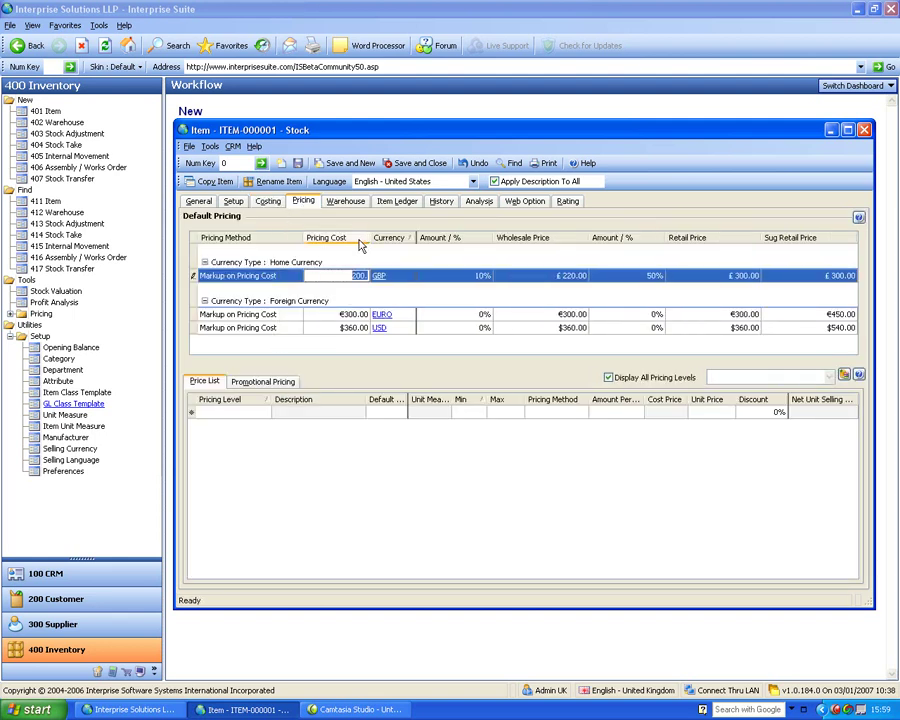
# - Browse the Warehouse and Item Ledger tabs, and enter web summary text 'fefferferfer verr'
pyautogui.click(350, 204)
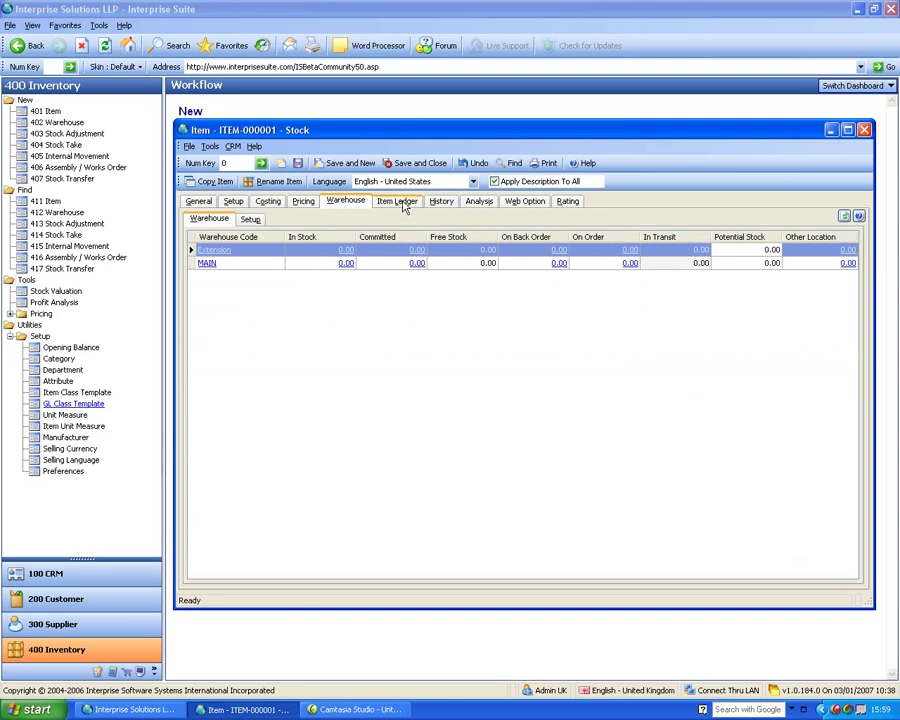
pyautogui.click(401, 204)
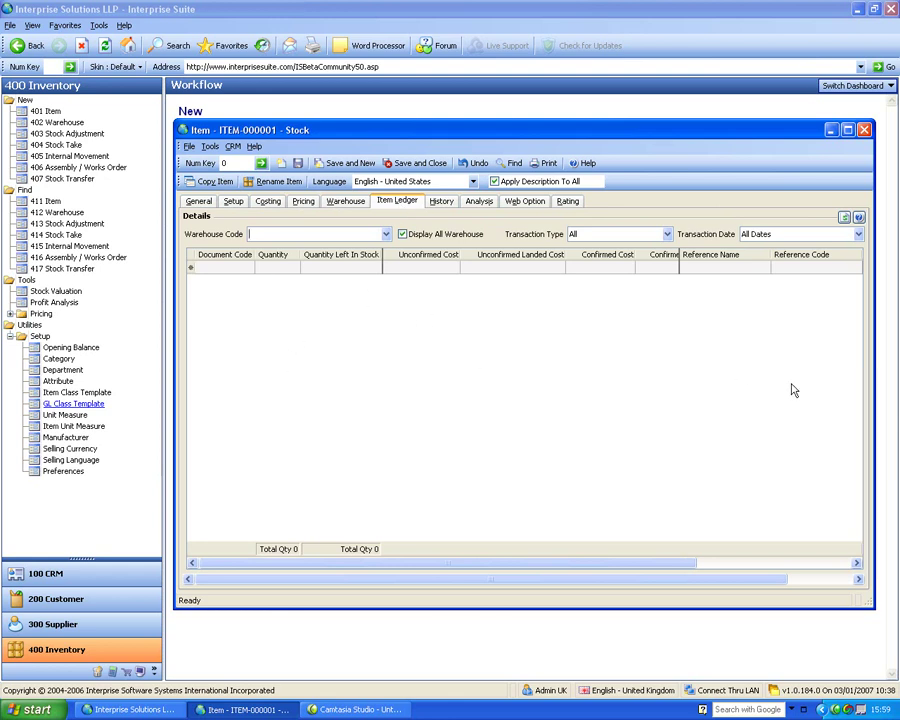
pyautogui.click(519, 205)
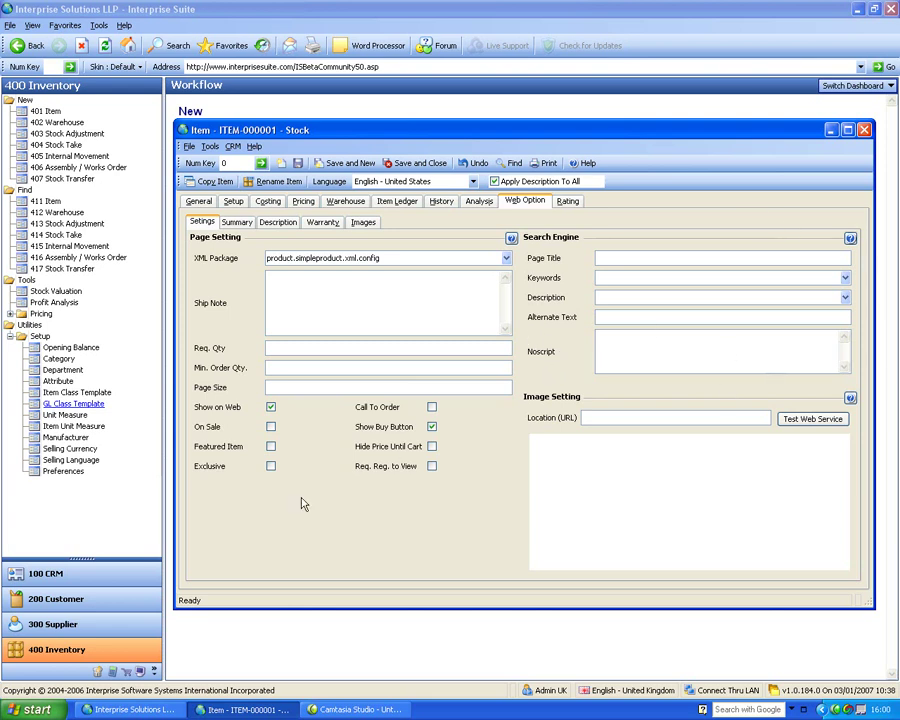
pyautogui.click(238, 222)
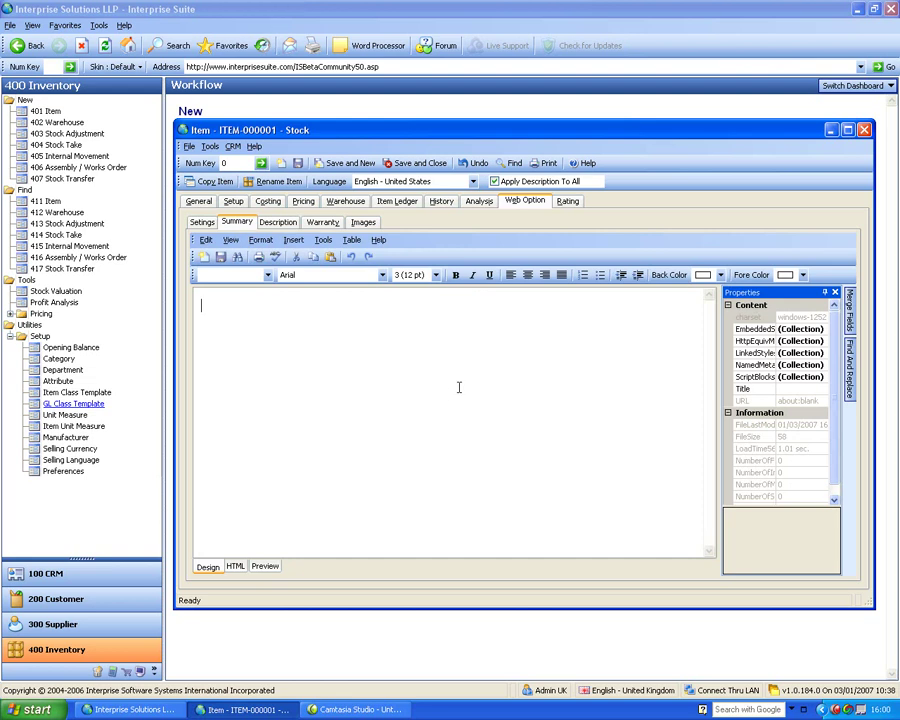
pyautogui.write('fef')
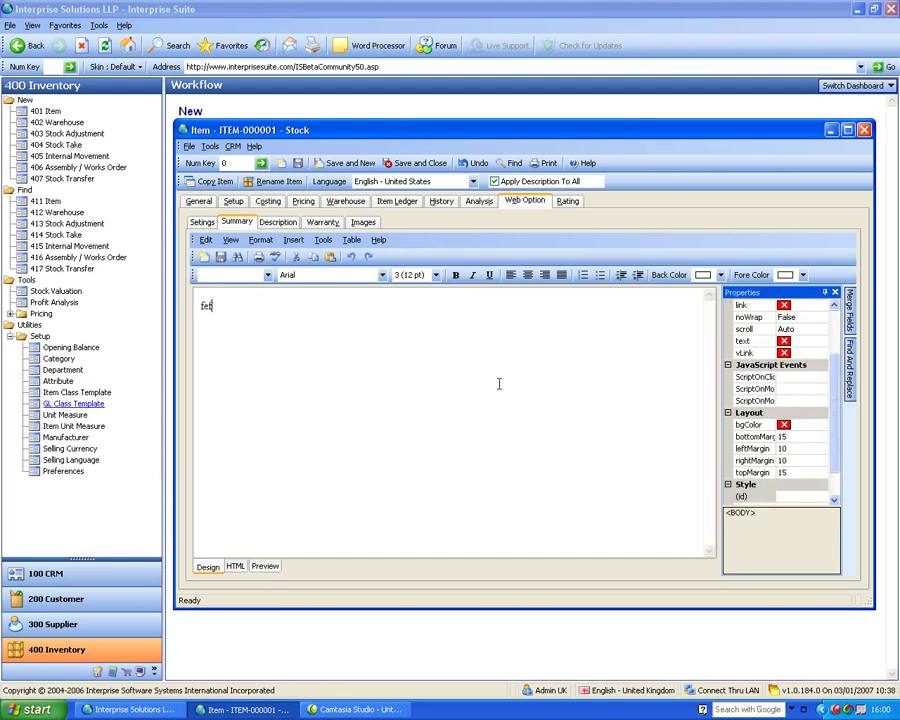
pyautogui.write('ferferfer verr')
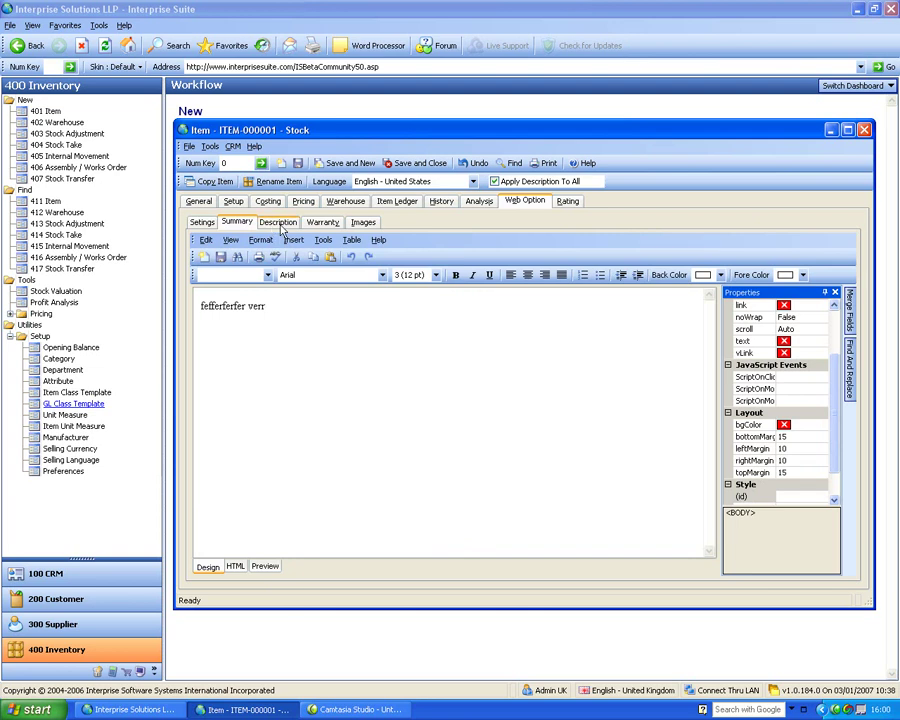
# - Review the web large picture and multiple images, then save and close ITEM-000001
pyautogui.click(363, 222)
pyautogui.click(327, 241)
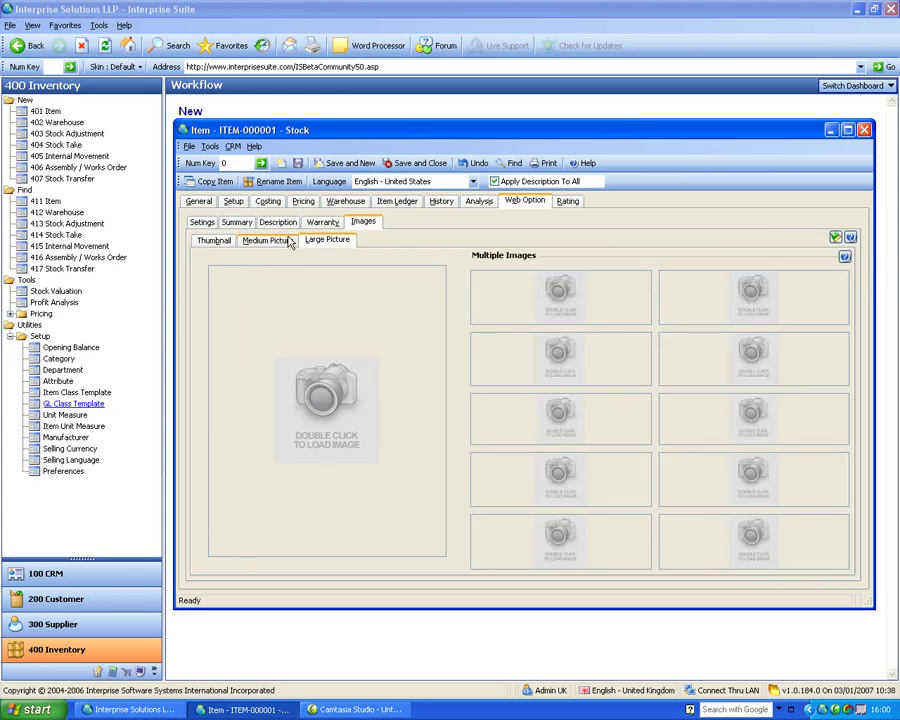
pyautogui.click(203, 201)
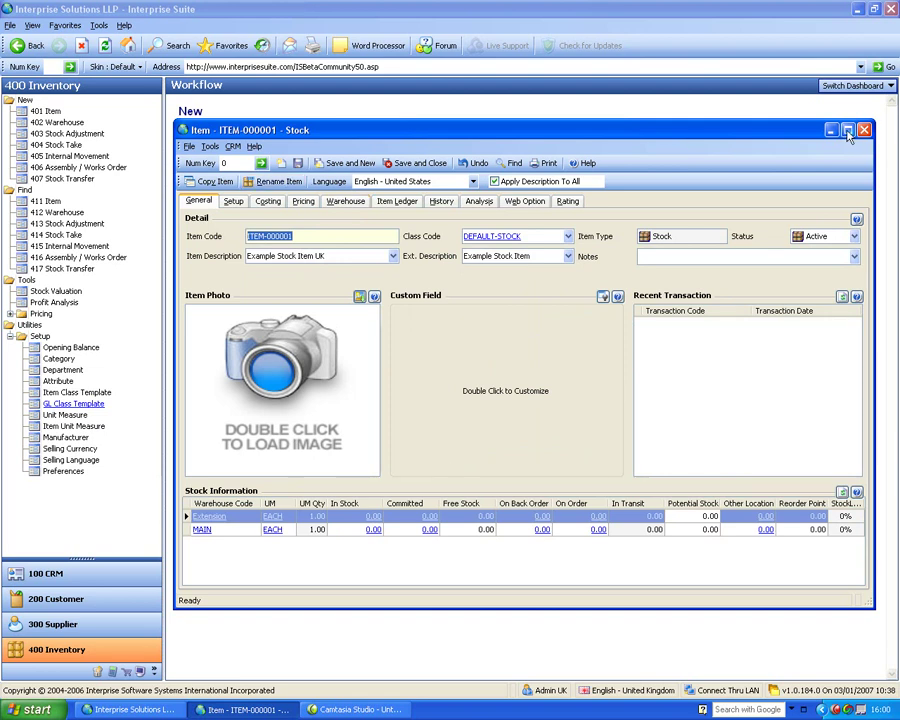
pyautogui.click(416, 163)
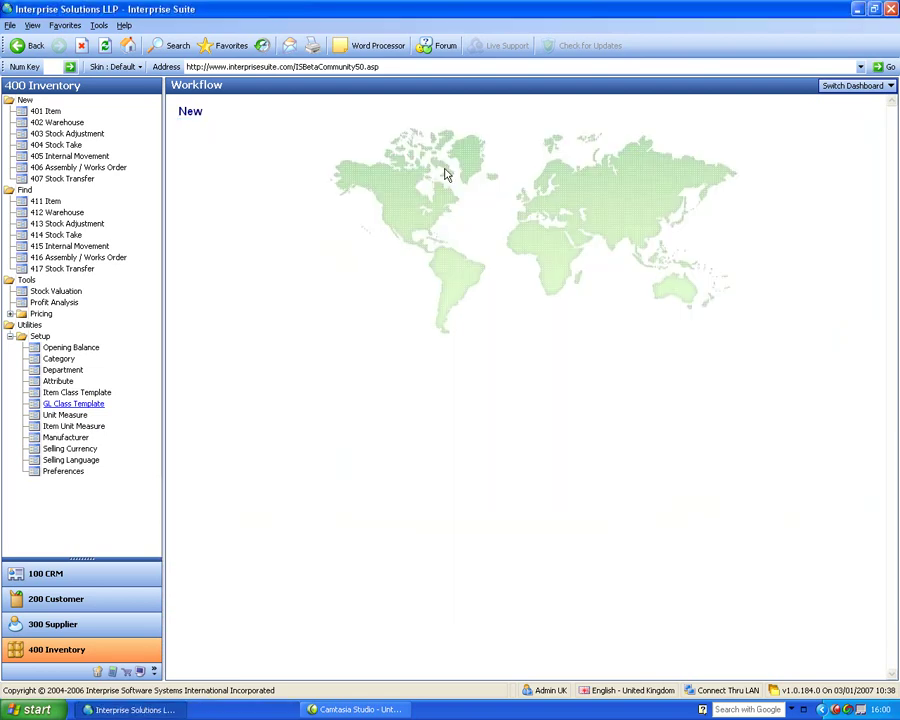
# - Start a new inventory item of type Item Matrix
pyautogui.click(42, 112)
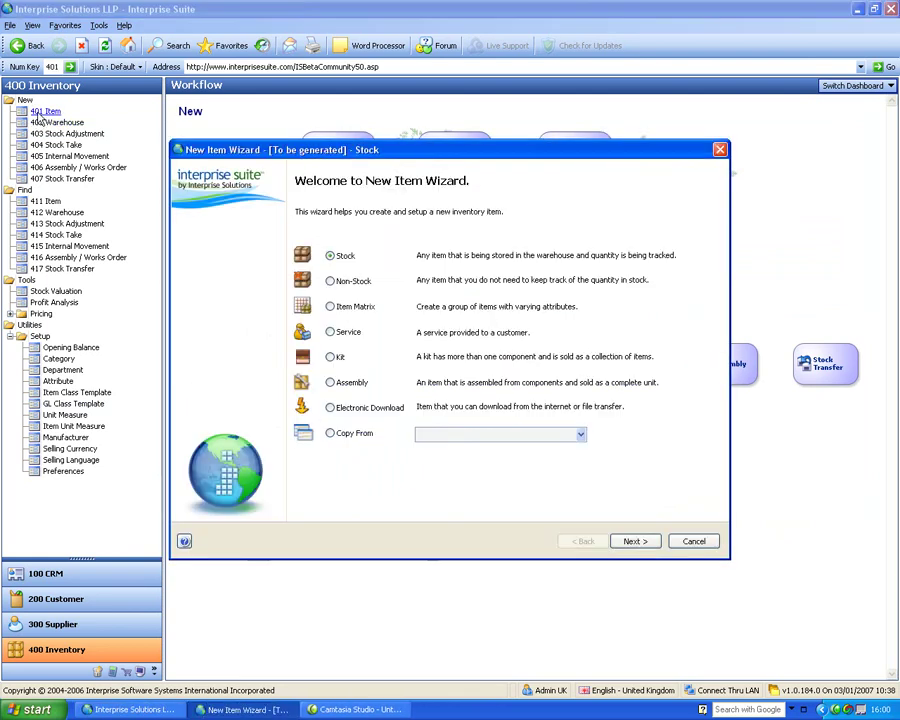
pyautogui.click(331, 306)
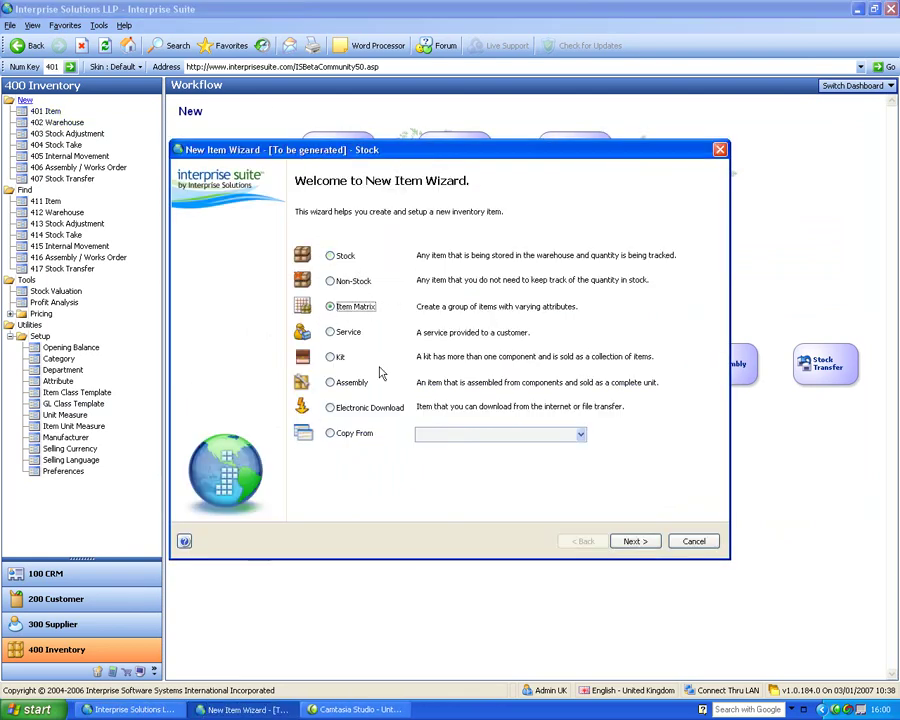
pyautogui.click(624, 543)
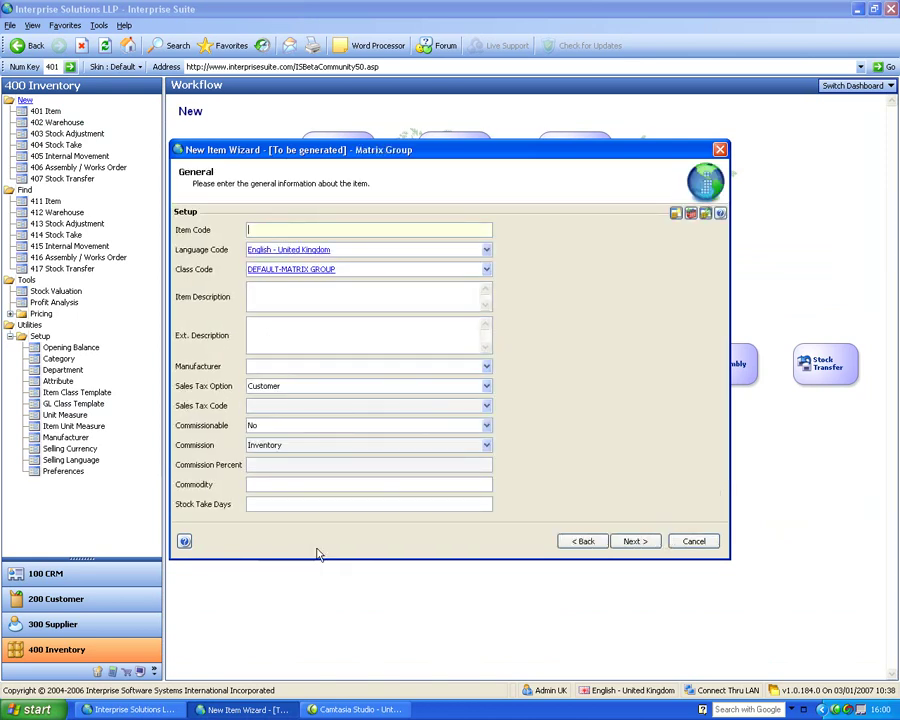
# - Leave the item code auto-generated and enter the description 'Example TShirt'
pyautogui.write('EX')
pyautogui.press('BackSpace')
pyautogui.press('BackSpace')
pyautogui.press('Tab')
pyautogui.press('Tab')
pyautogui.click(300, 296)
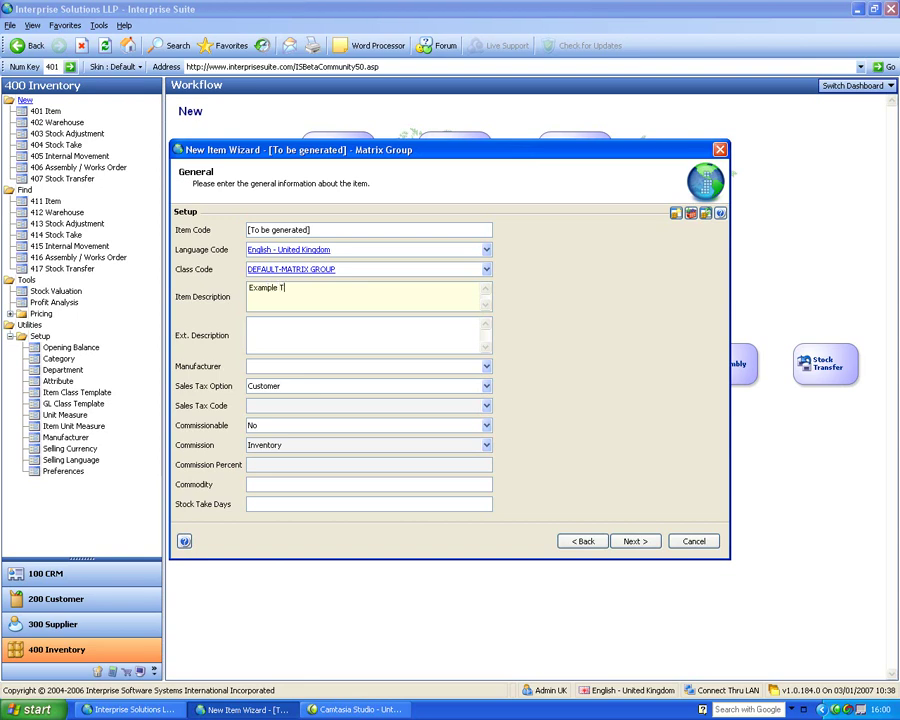
pyautogui.write('Example TShirt')
pyautogui.press('Tab')
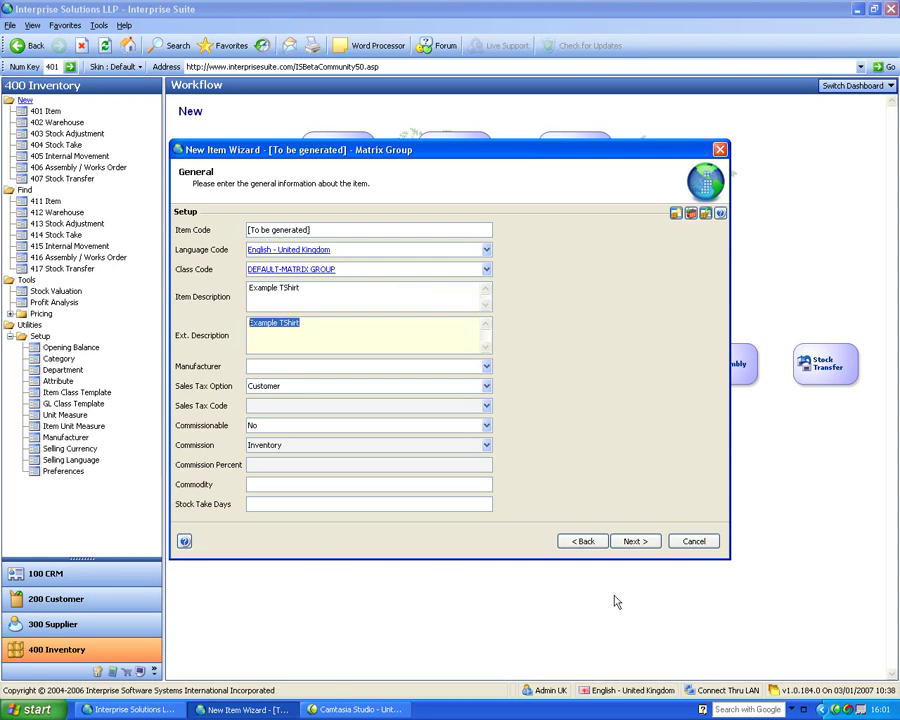
pyautogui.click(636, 542)
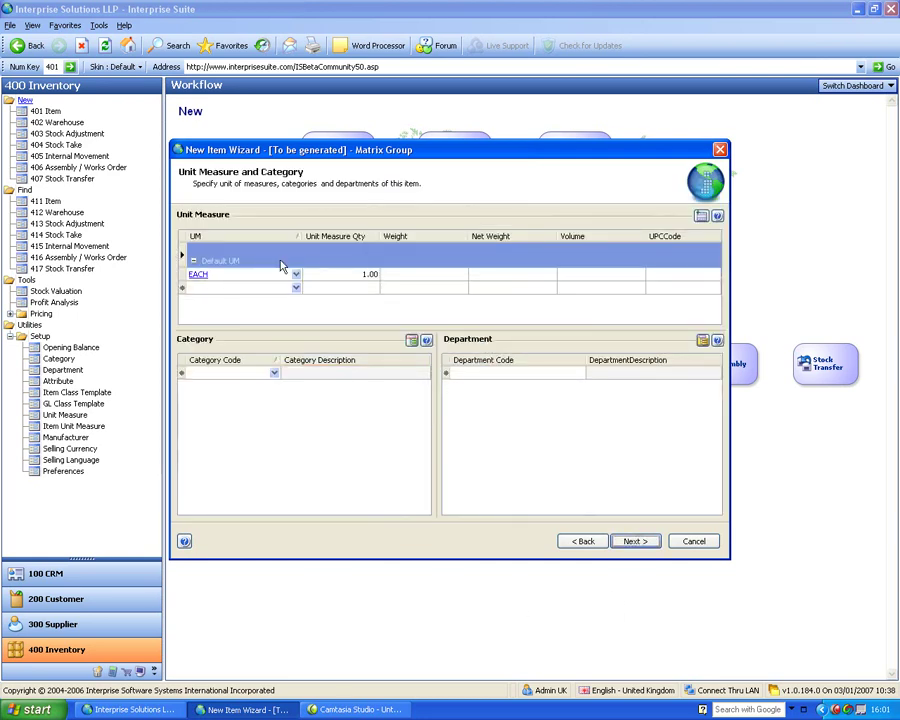
# - Set the matrix item prefix to TSS and pick Colour and Size as attributes
pyautogui.click(636, 541)
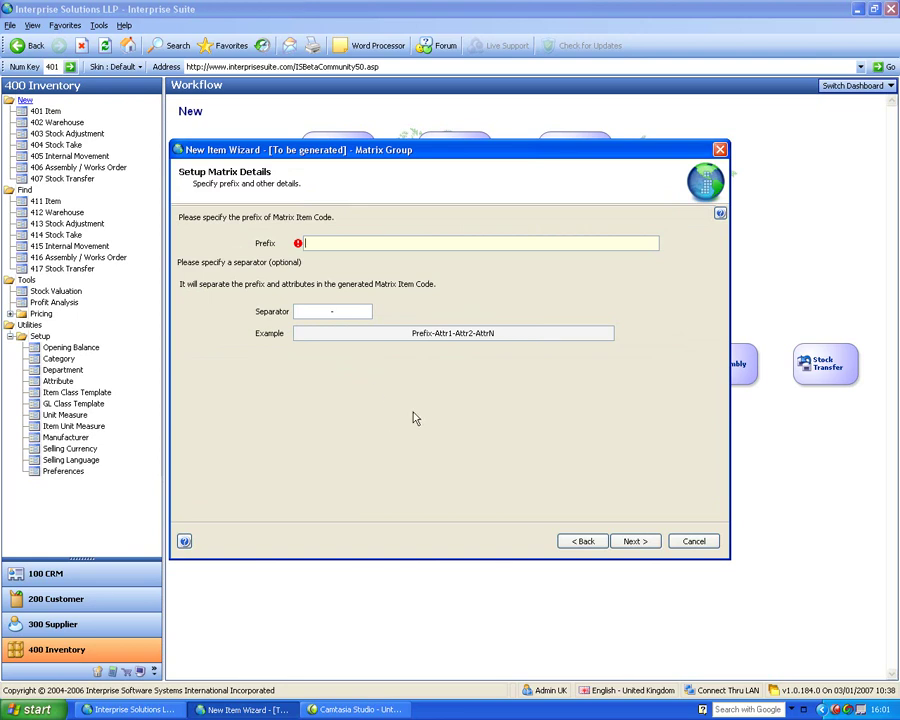
pyautogui.write('TSS')
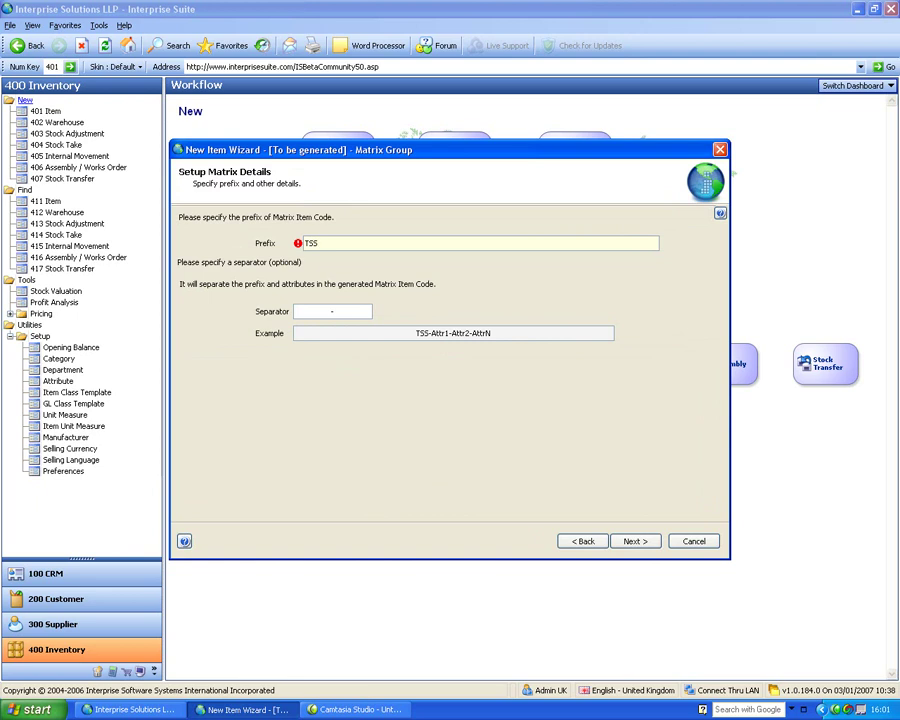
pyautogui.click(635, 541)
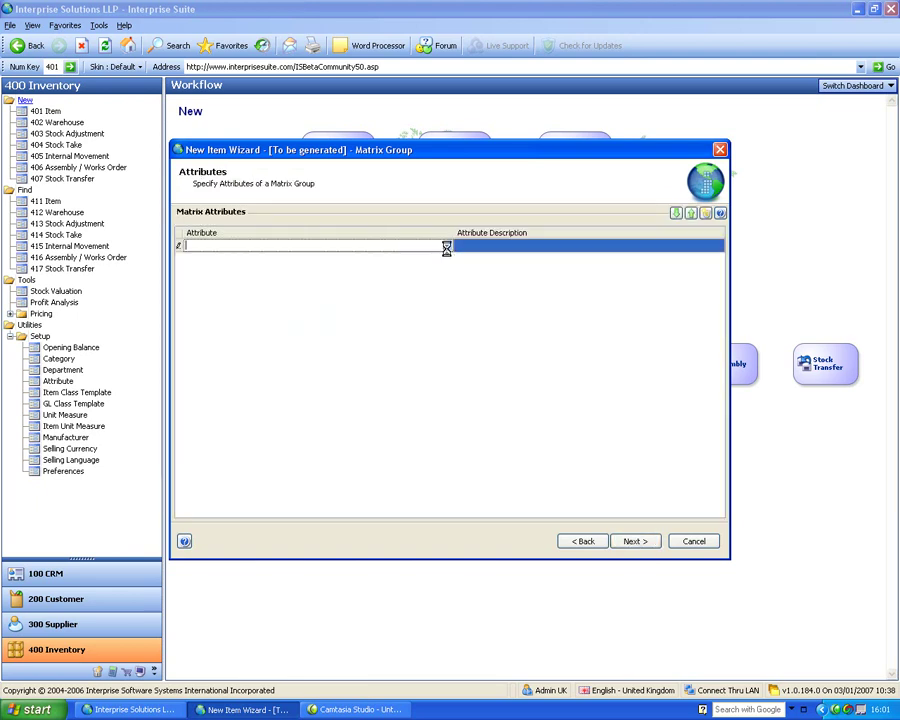
pyautogui.click(447, 246)
pyautogui.click(207, 309)
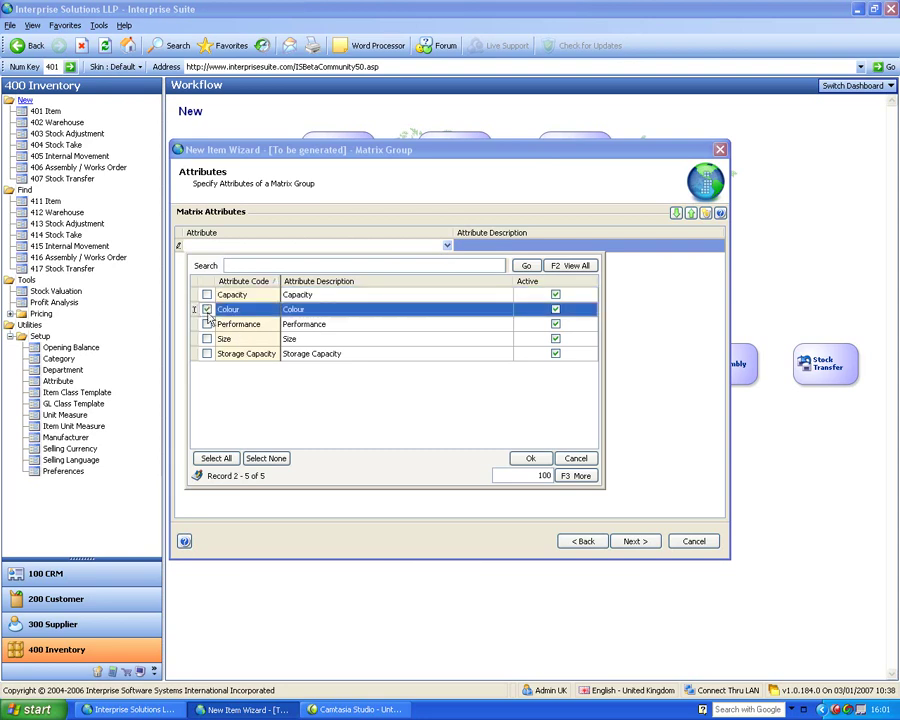
pyautogui.click(207, 339)
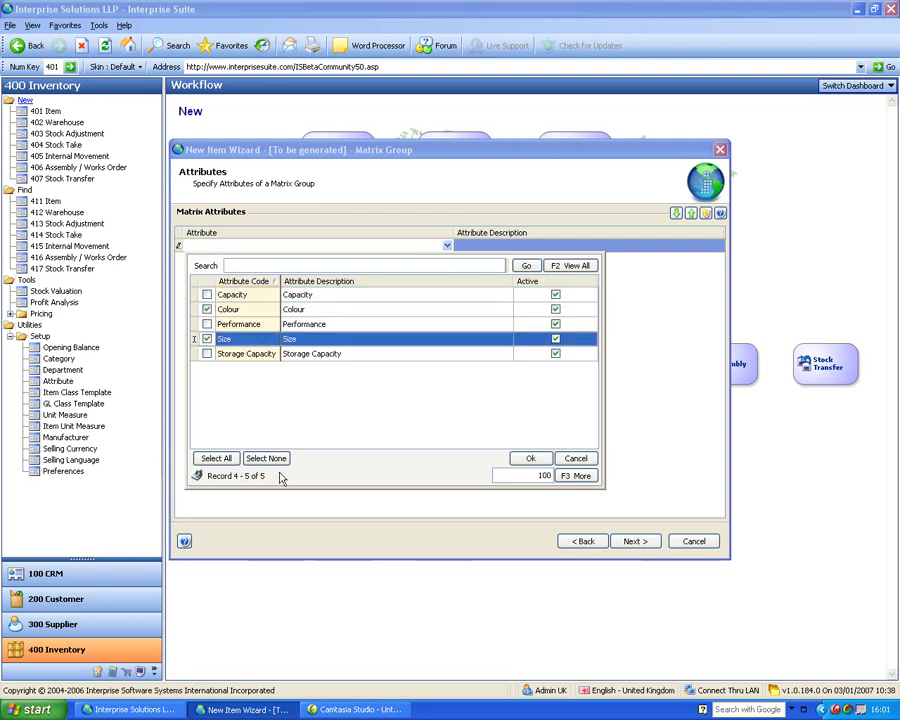
# - Confirm the attributes and select all Colour values: Blue, Red and White
pyautogui.click(532, 459)
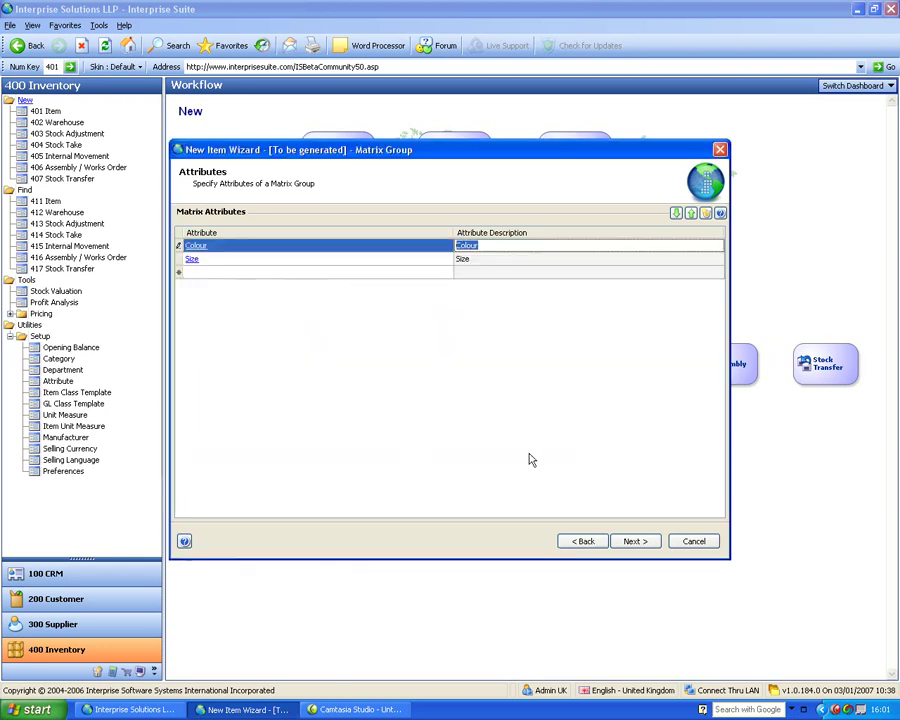
pyautogui.click(635, 540)
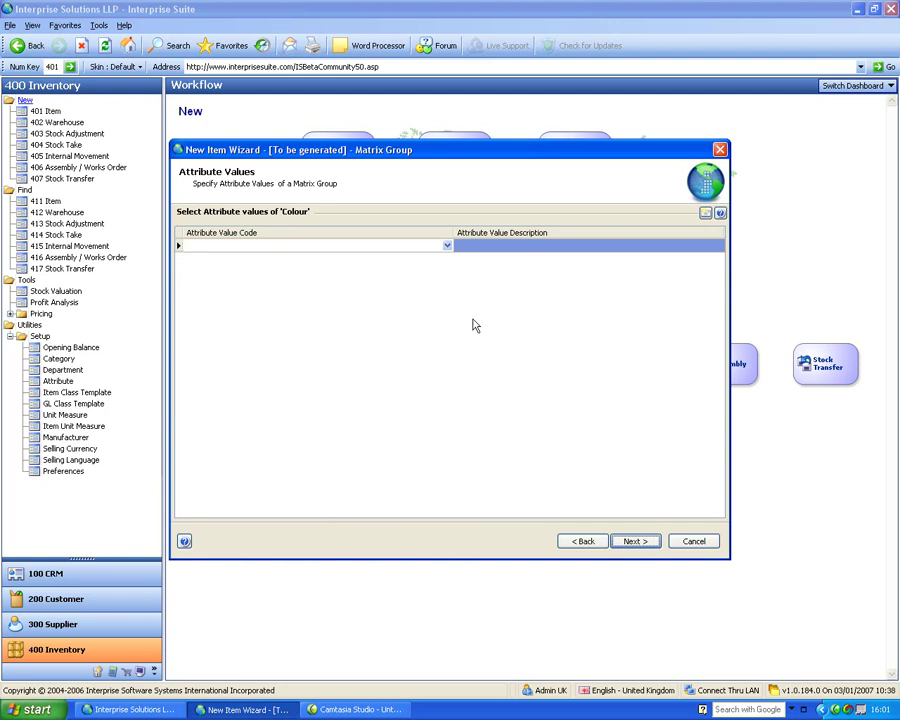
pyautogui.click(449, 245)
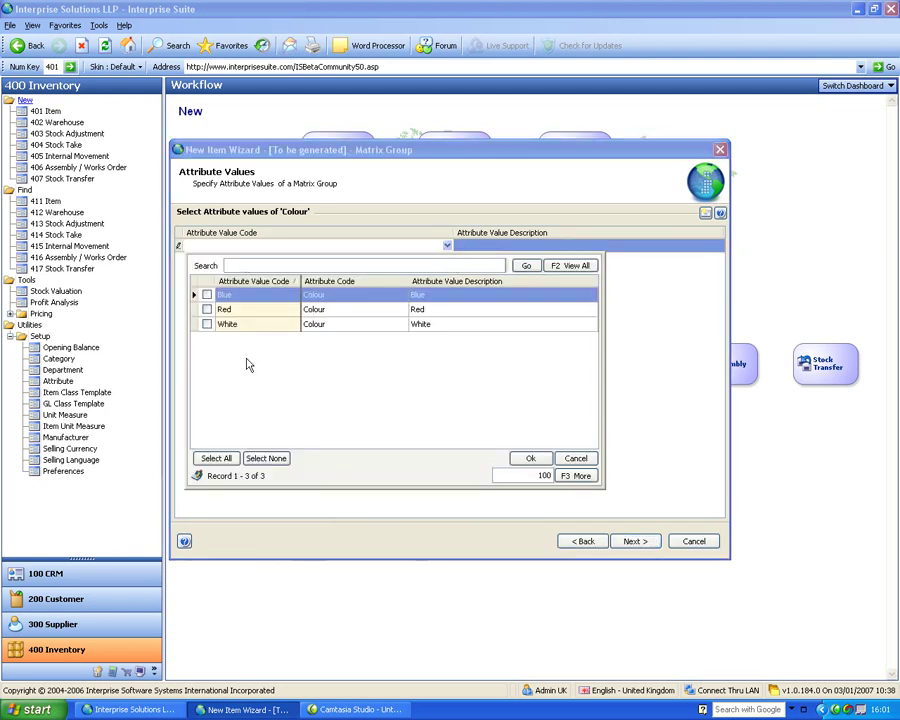
pyautogui.click(216, 460)
pyautogui.click(538, 462)
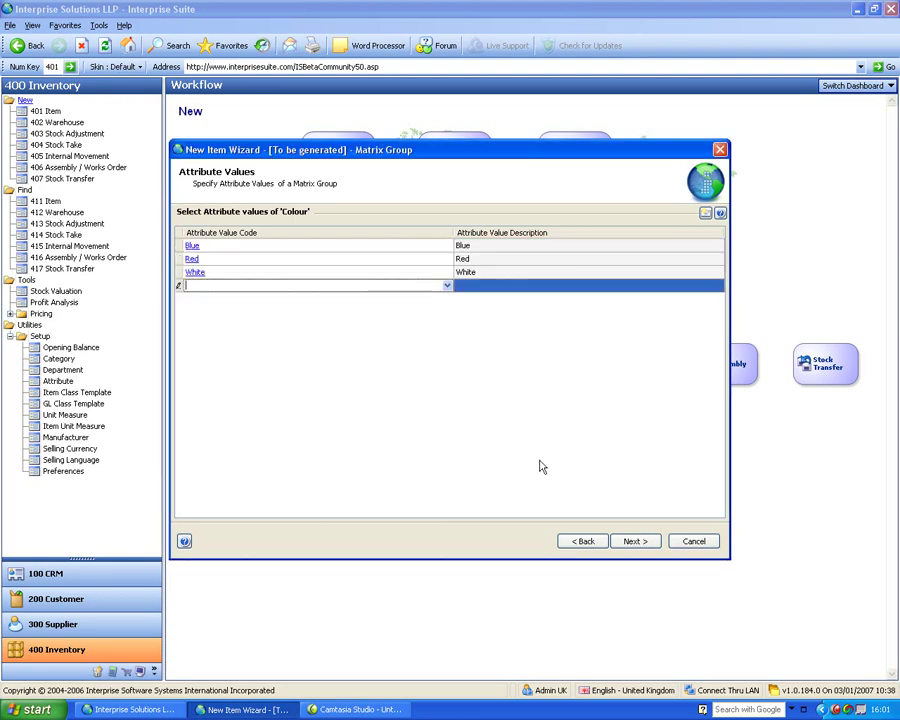
pyautogui.click(640, 544)
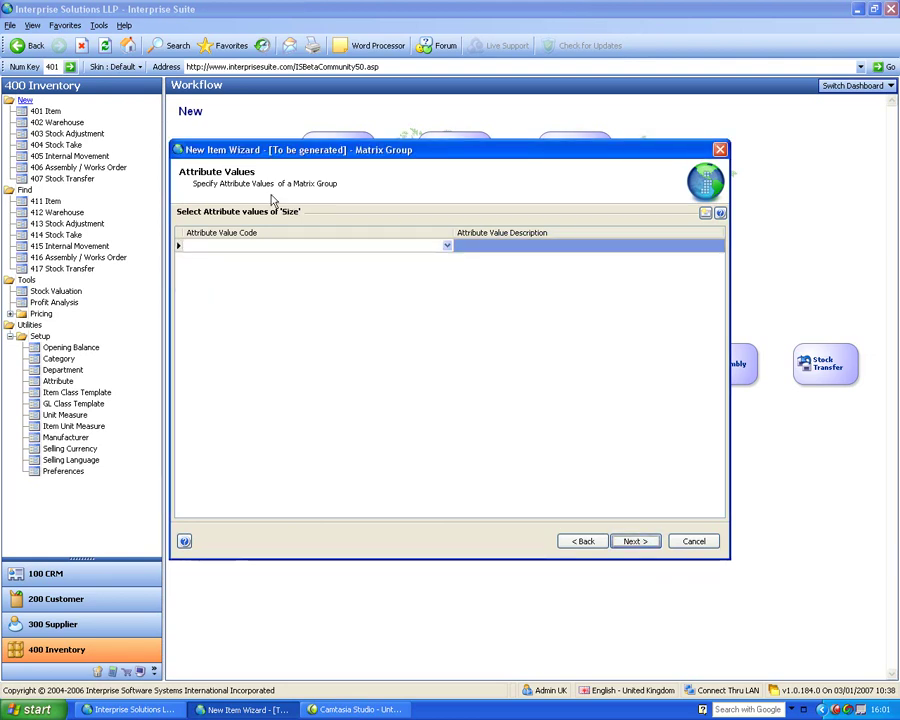
# - Select all Size values L, M, S and XL and generate the 12 matrix items
pyautogui.click(446, 245)
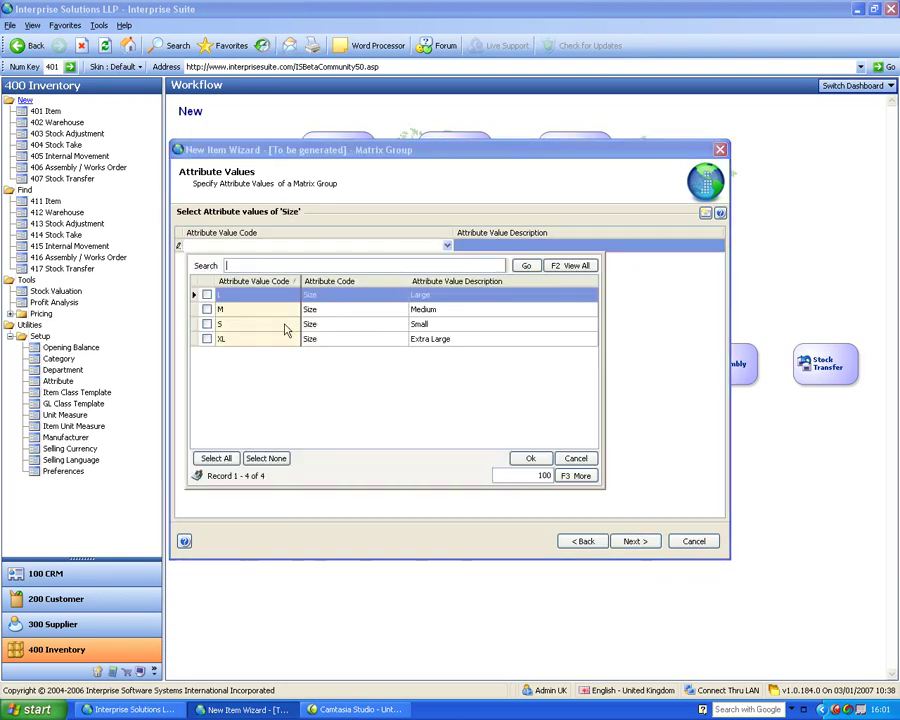
pyautogui.click(216, 458)
pyautogui.click(530, 458)
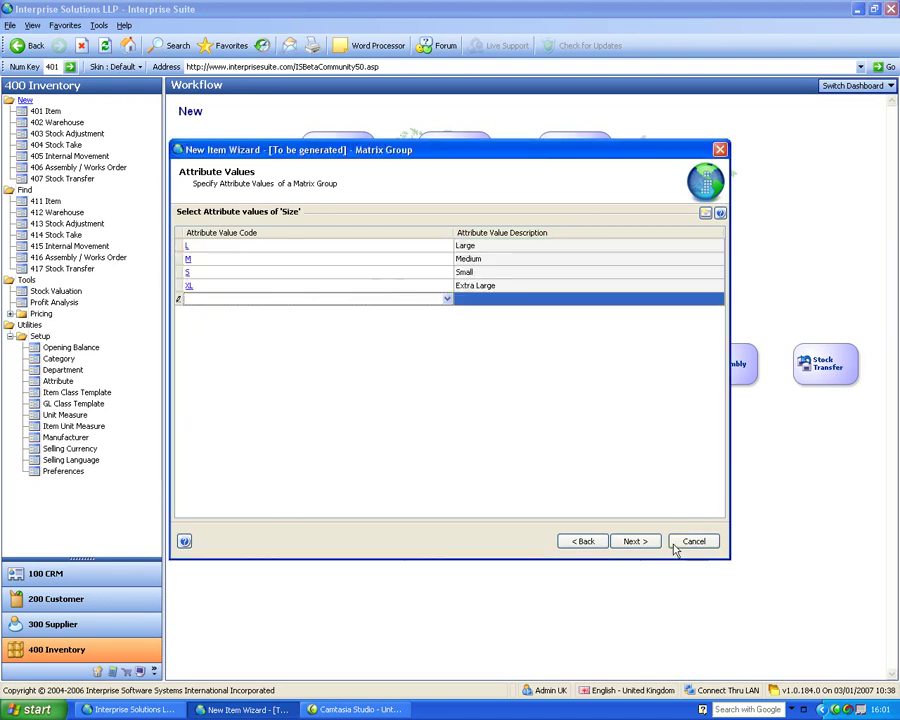
pyautogui.click(635, 541)
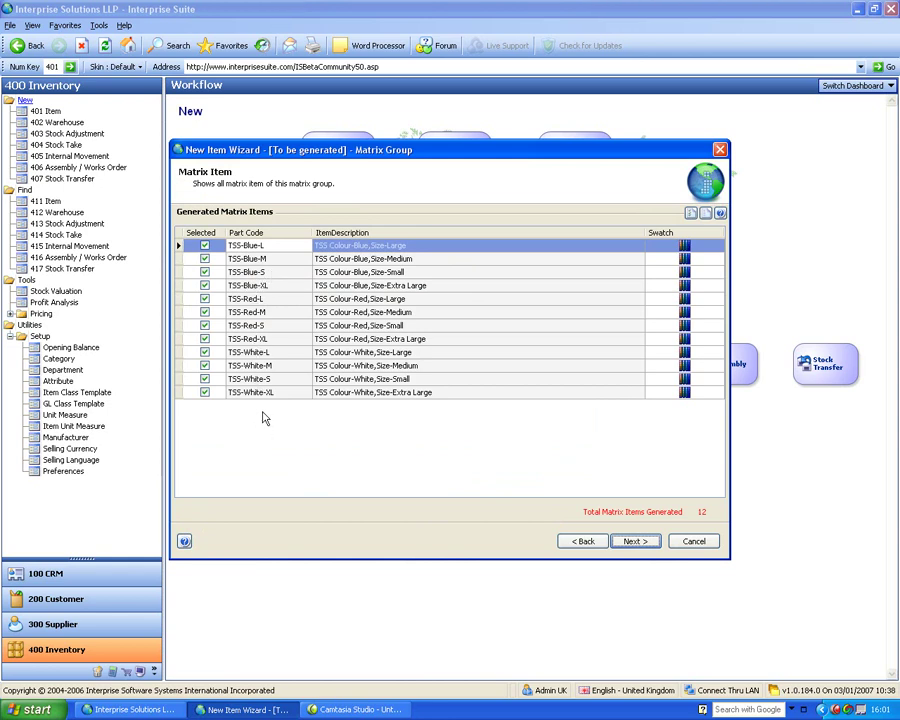
# - Accept the default Costing and Pricing pages and finish the Example TShirt matrix group
pyautogui.click(640, 543)
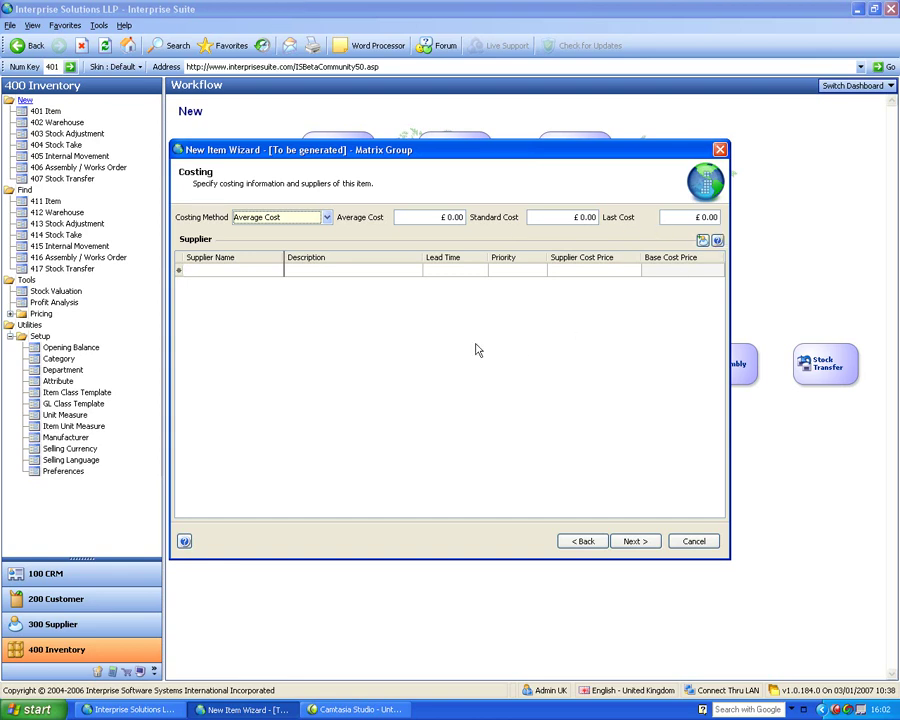
pyautogui.click(633, 542)
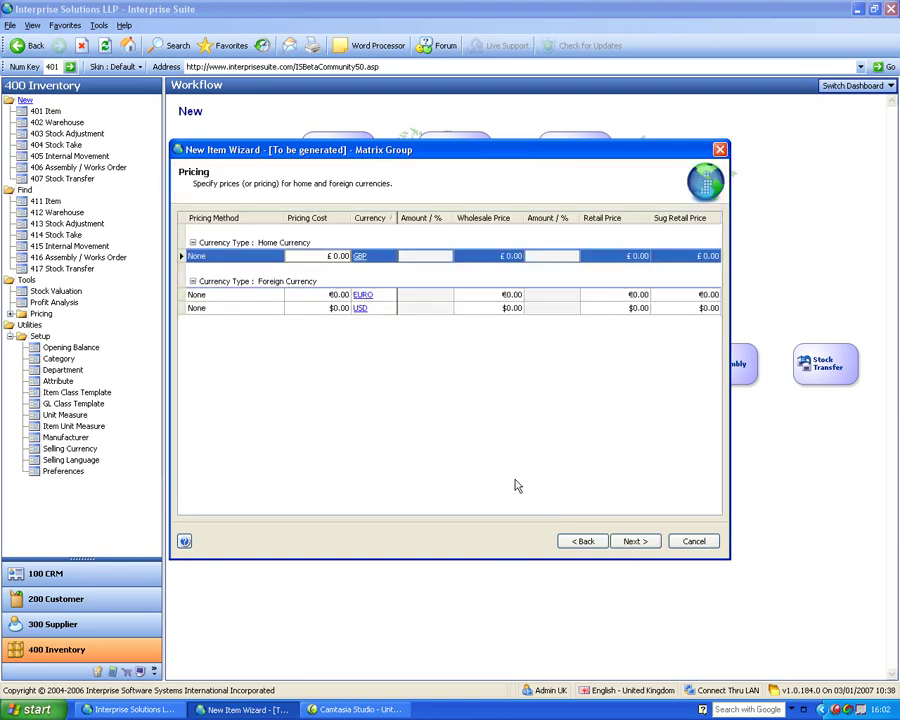
pyautogui.click(640, 541)
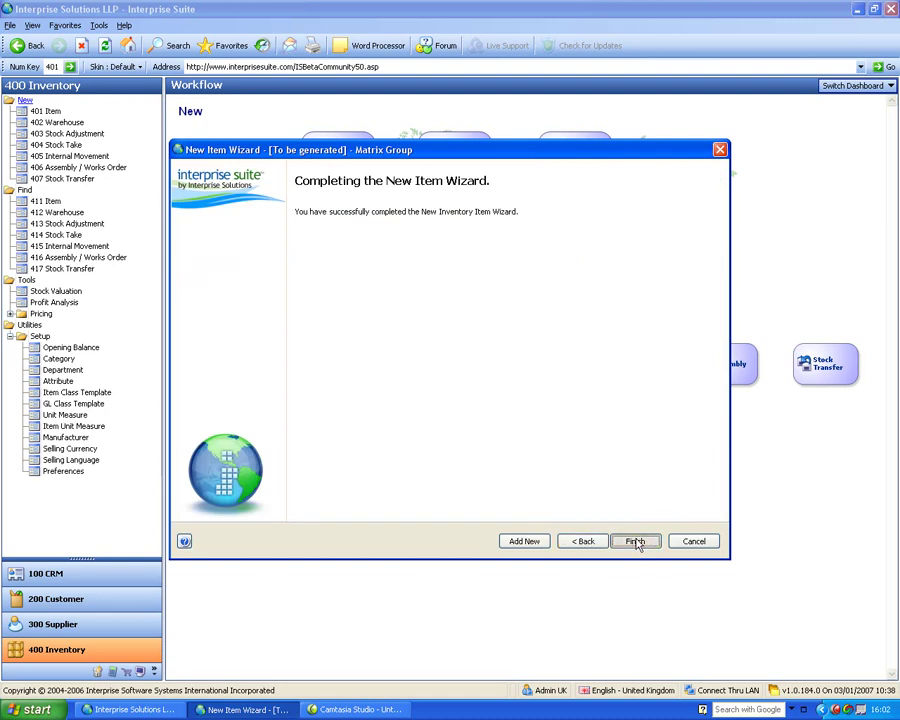
pyautogui.click(635, 541)
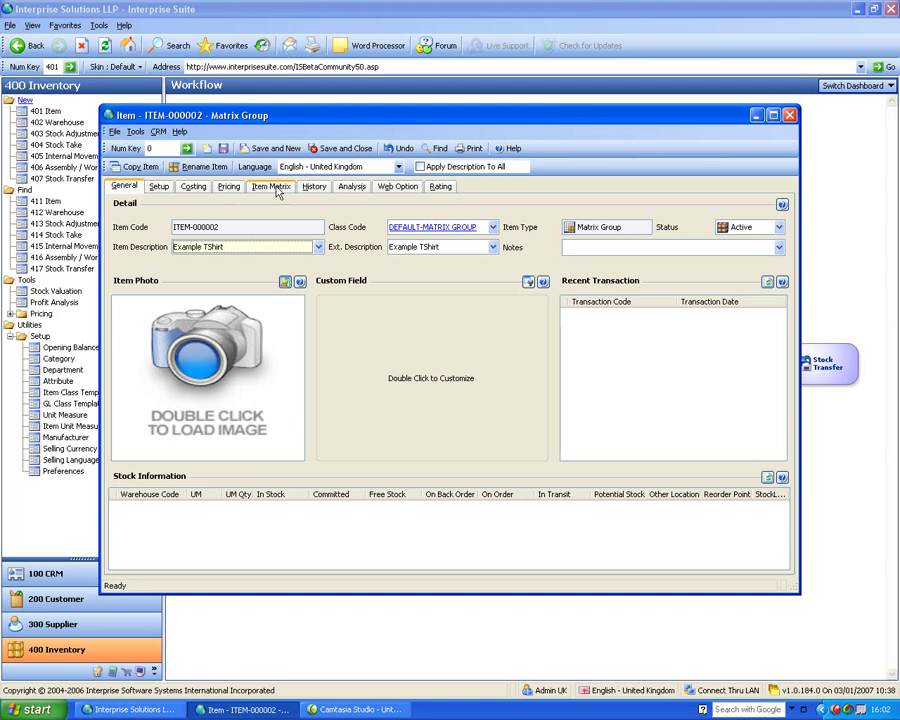
# - Review the Size and Colour attribute values on the Item Matrix tab
pyautogui.click(272, 190)
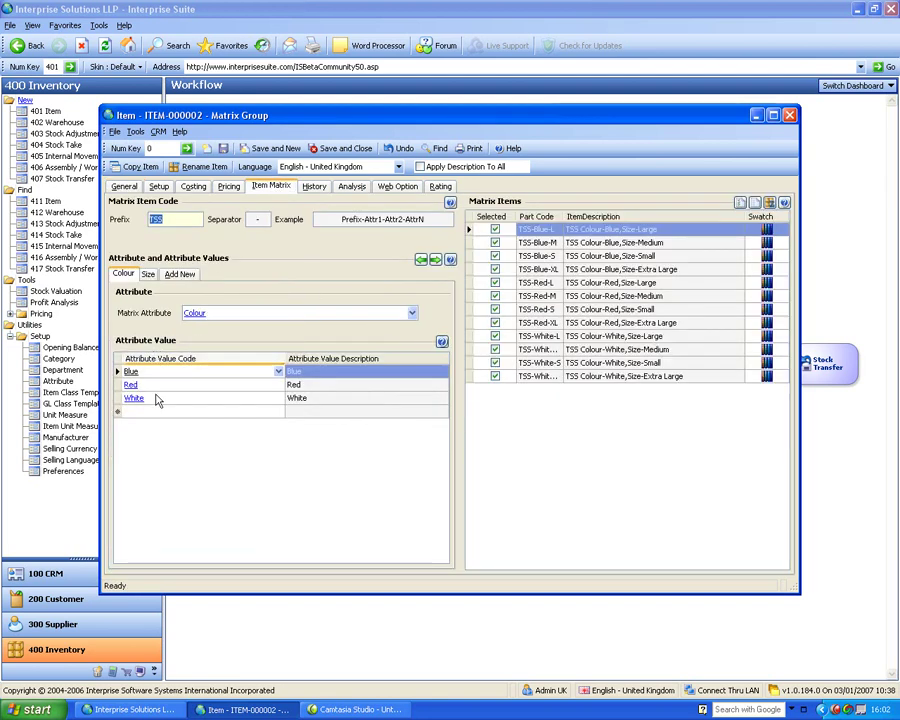
pyautogui.click(147, 274)
pyautogui.click(124, 274)
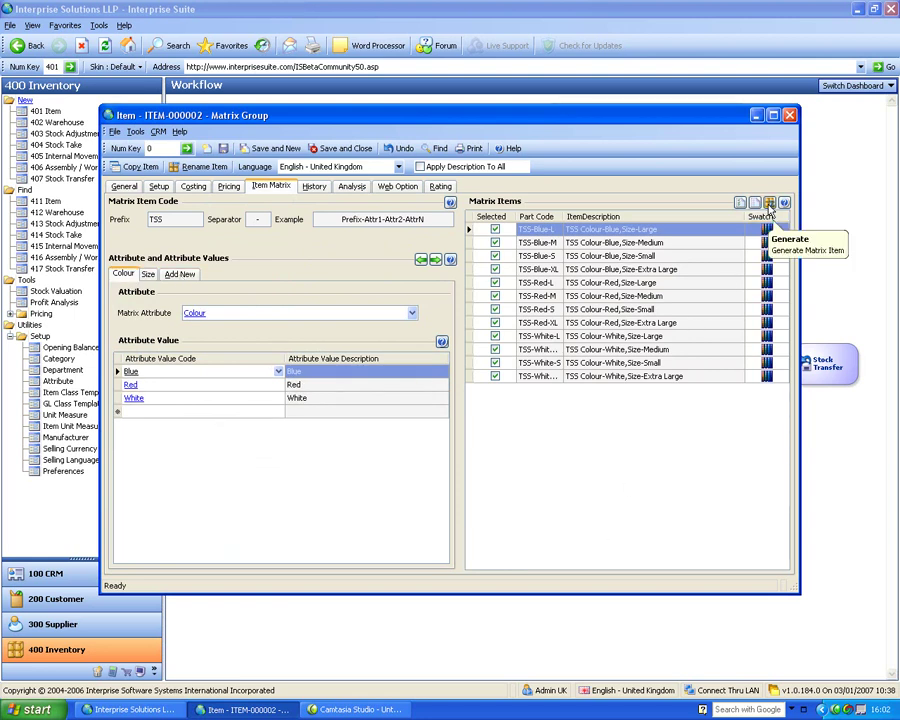
# - Save and close ITEM-000002, and start a new item of type Kit
pyautogui.click(330, 149)
pyautogui.click(47, 113)
pyautogui.click(336, 359)
# - Create kit item ITEM-000003 'Example Kit' with an auto-generated item code
pyautogui.click(637, 541)
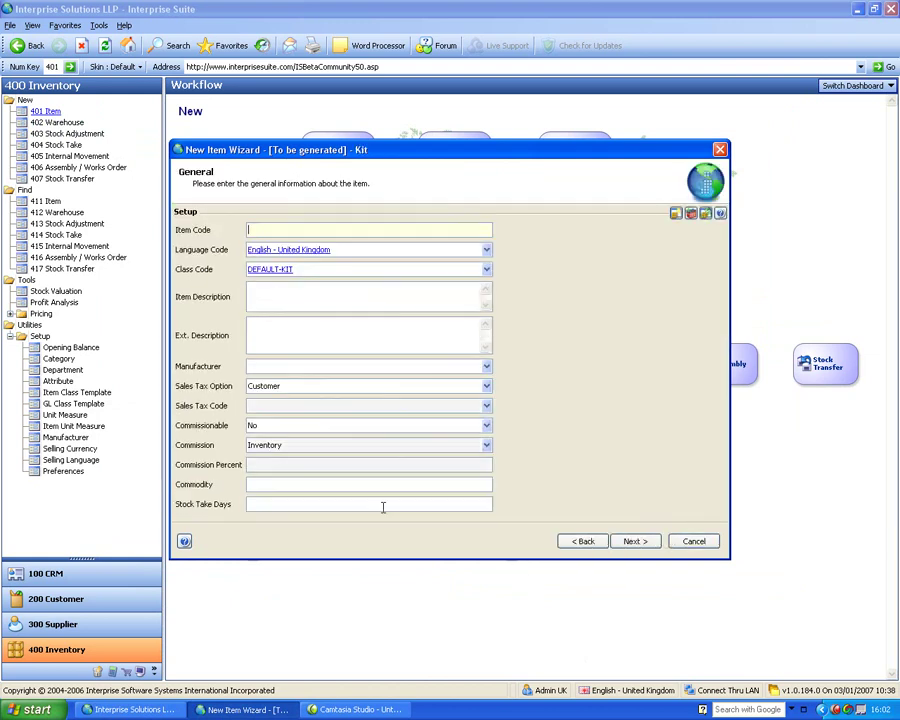
pyautogui.press('Tab')
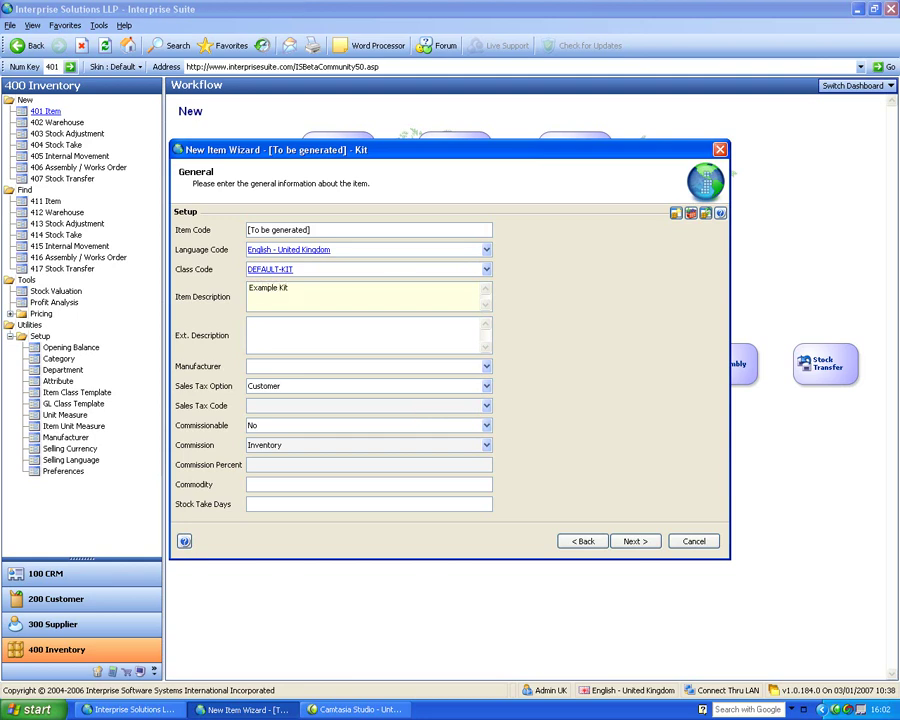
pyautogui.press('Tab')
pyautogui.click(637, 541)
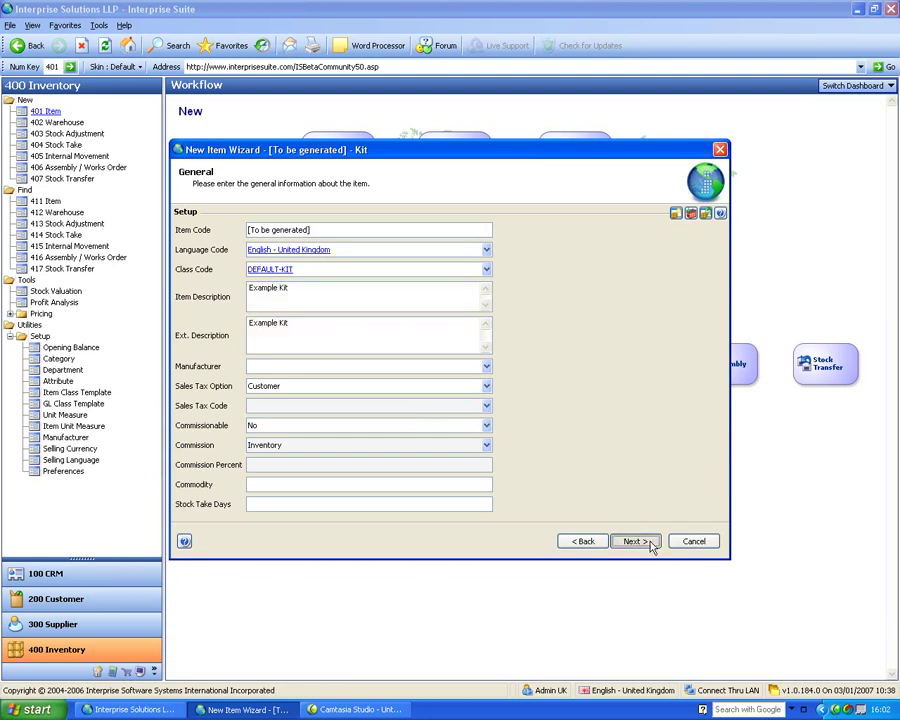
pyautogui.click(644, 541)
pyautogui.click(646, 540)
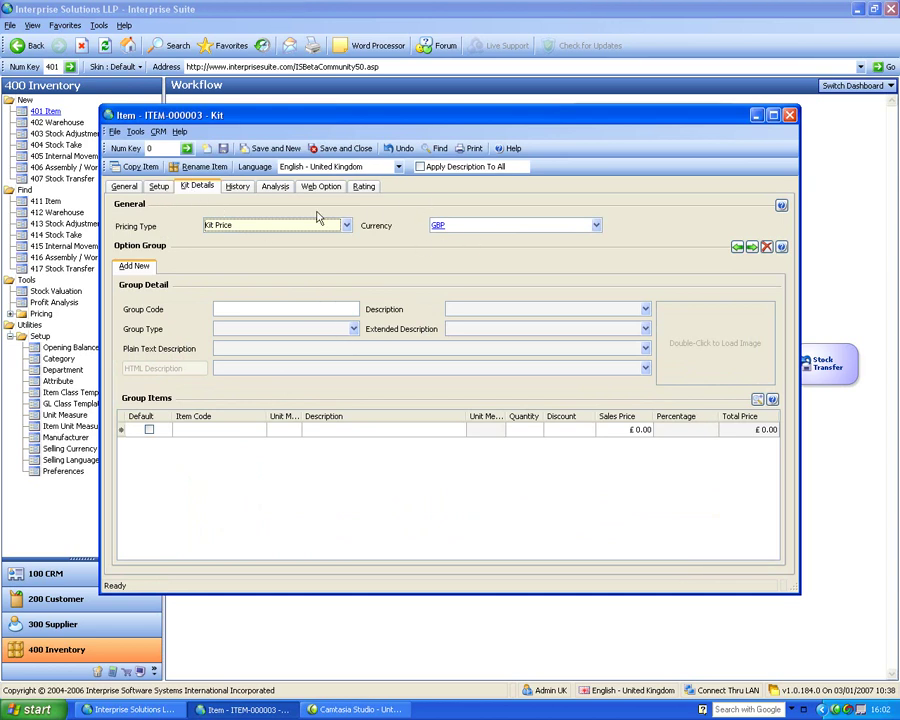
# - Keep Kit Price as the pricing type and enter Motherboard as the new option group code
pyautogui.click(240, 230)
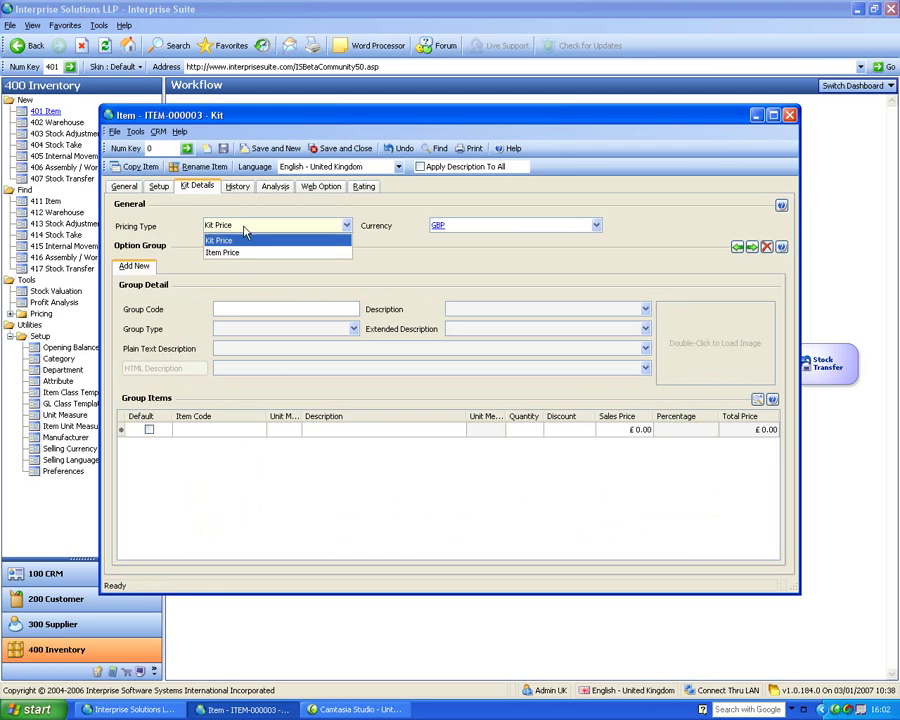
pyautogui.click(218, 240)
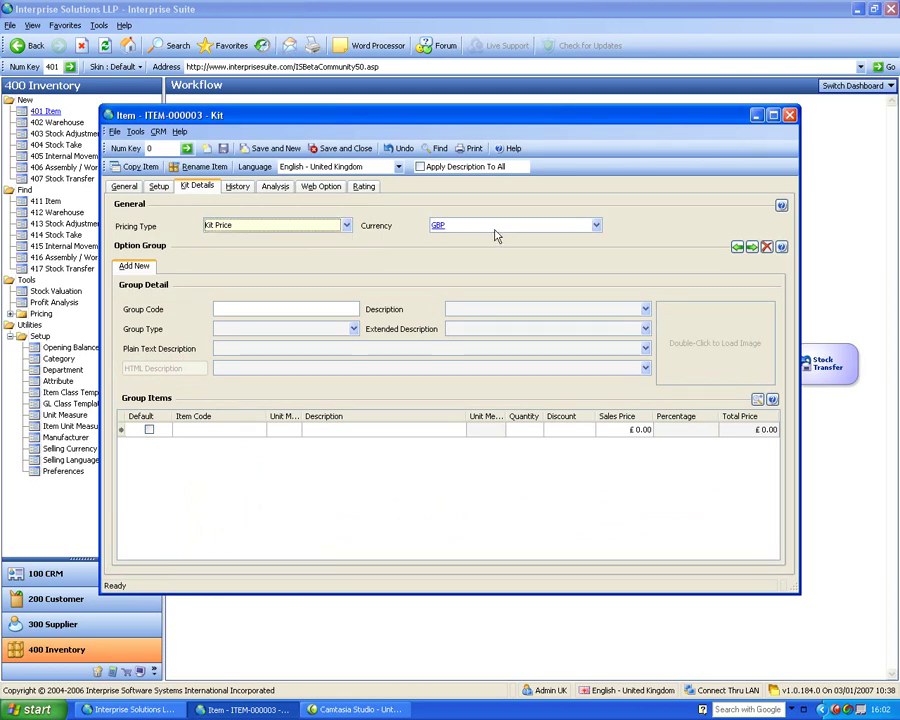
pyautogui.click(296, 311)
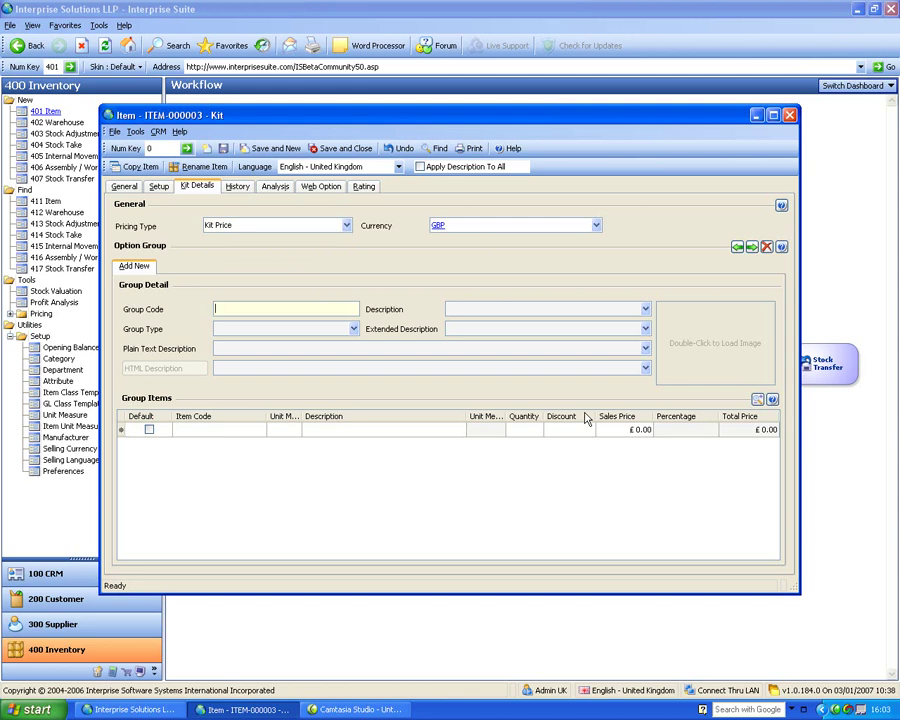
pyautogui.write('Motherboard')
pyautogui.press('Tab')
pyautogui.click(645, 308)
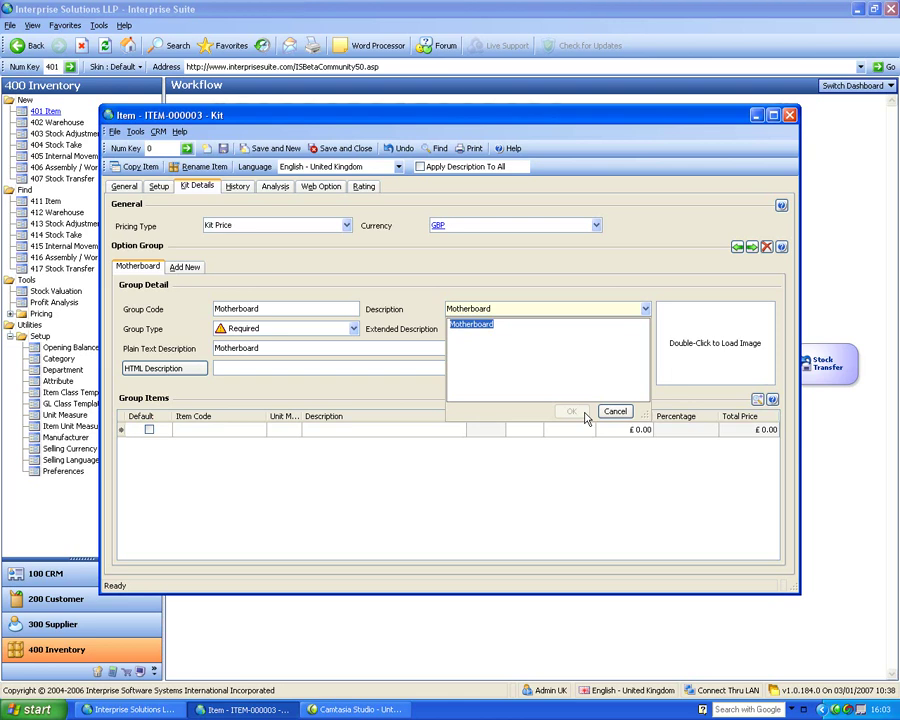
# - Describe the group as 'What Motherboard ?' and load the 700x234 opportunity image for it
pyautogui.write('What')
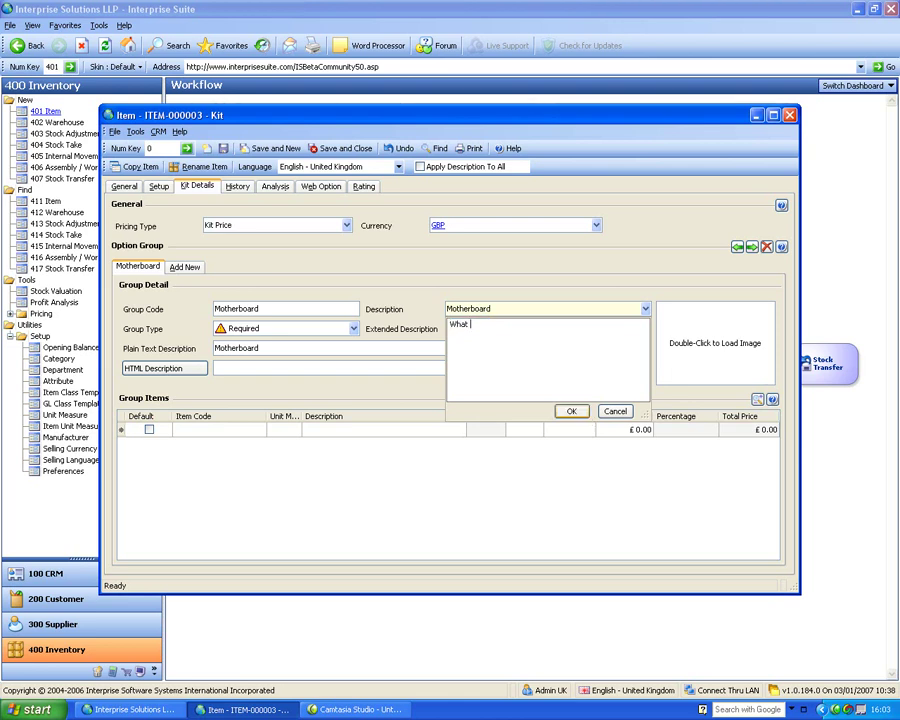
pyautogui.write(' Motherboard')
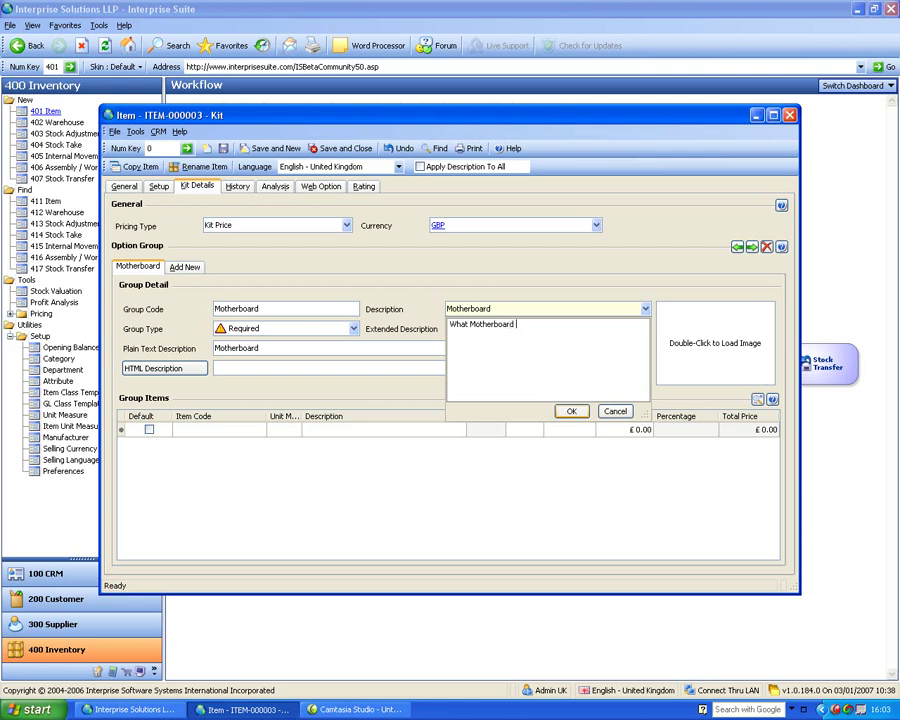
pyautogui.write(' ?')
pyautogui.click(571, 411)
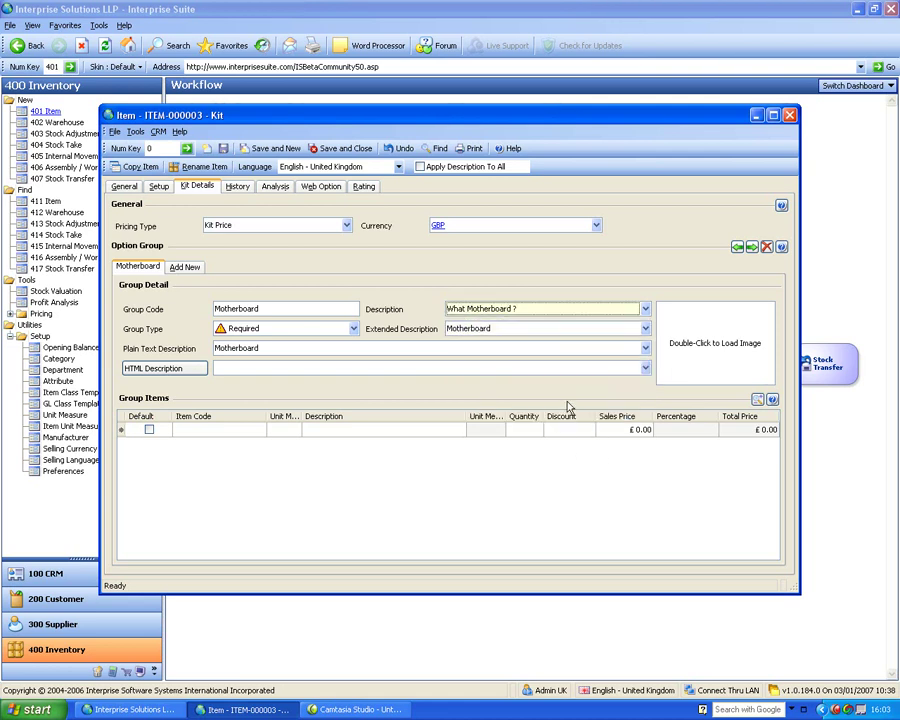
pyautogui.doubleClick(697, 350)
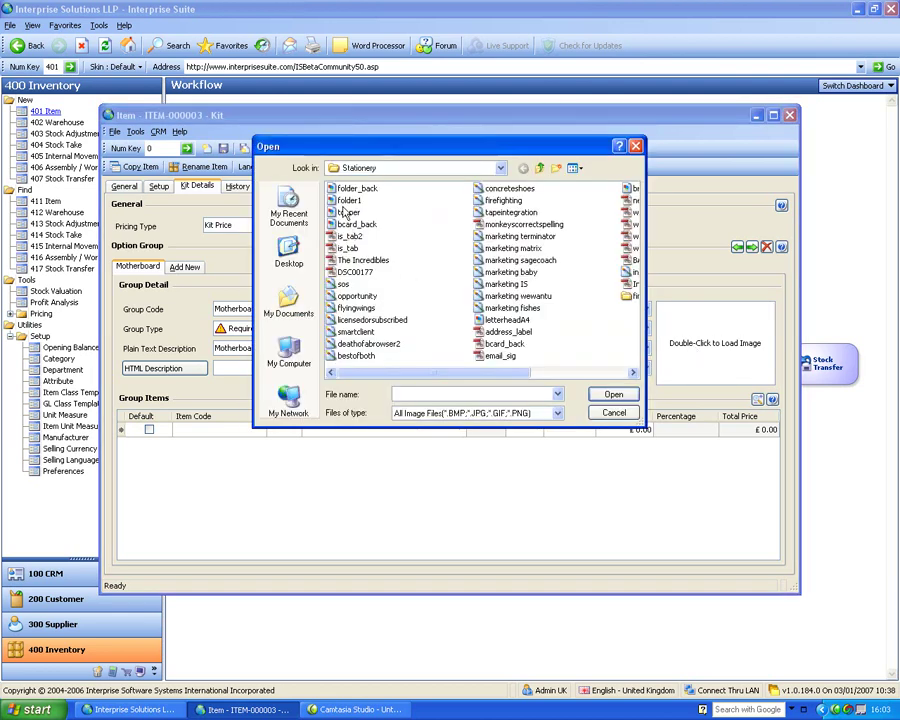
pyautogui.click(357, 296)
pyautogui.click(612, 394)
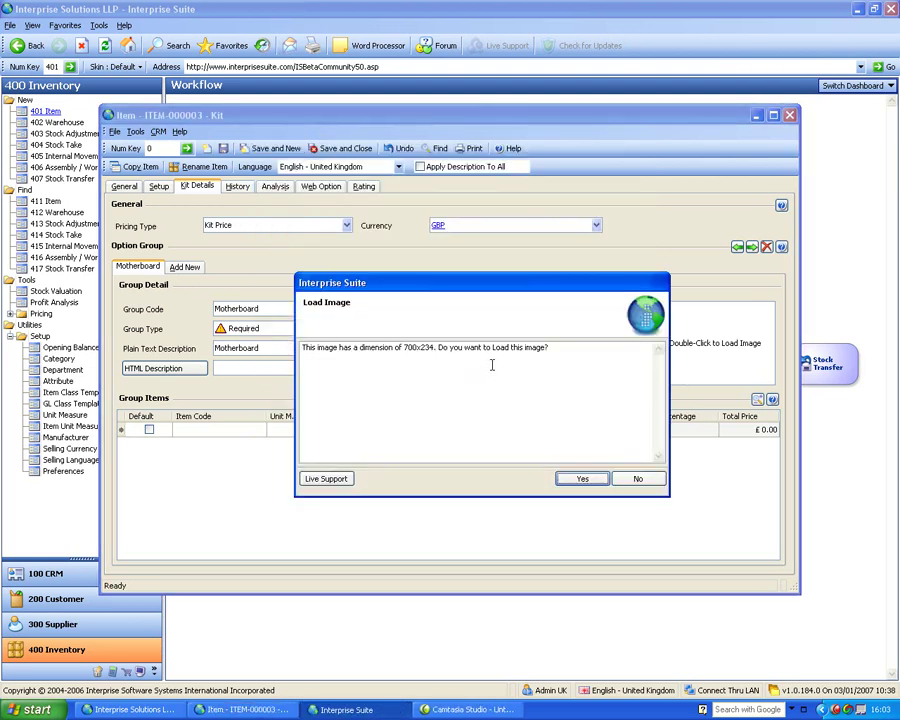
pyautogui.click(582, 480)
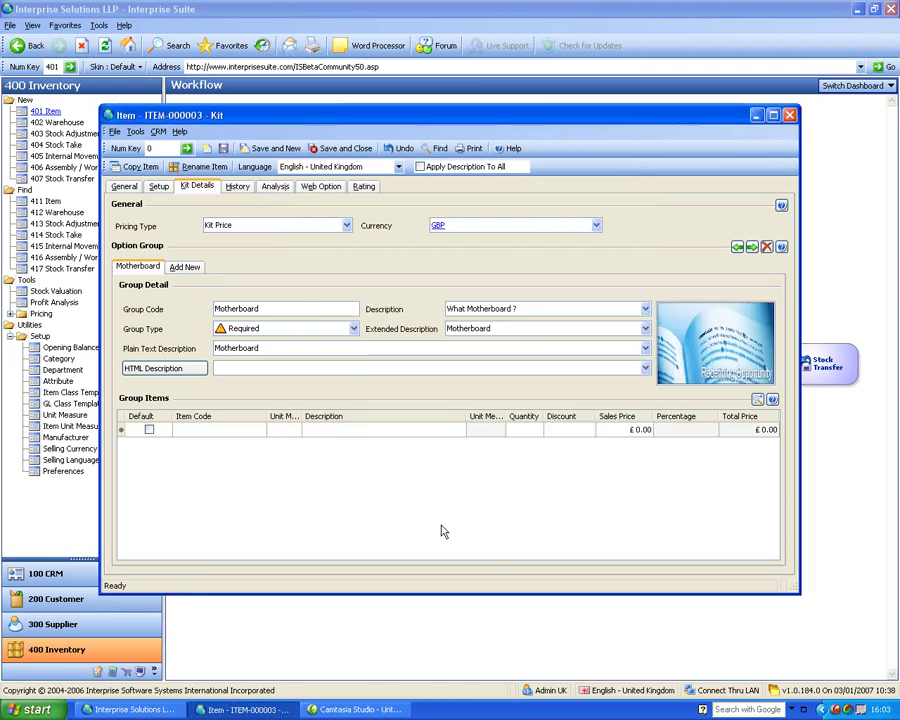
# - Keep the Motherboard group type as Required
pyautogui.click(282, 330)
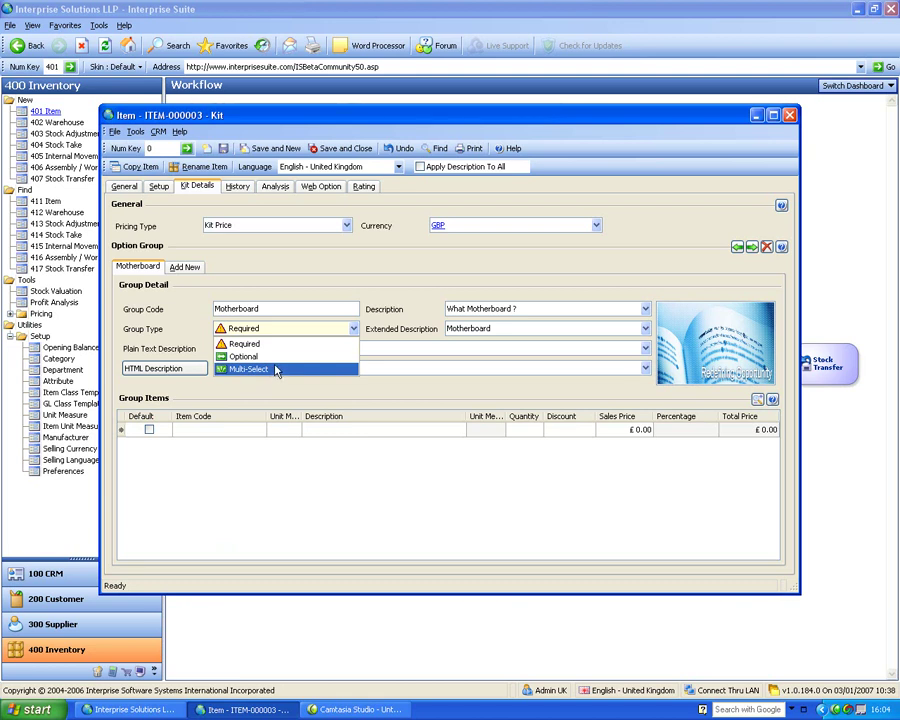
pyautogui.click(269, 346)
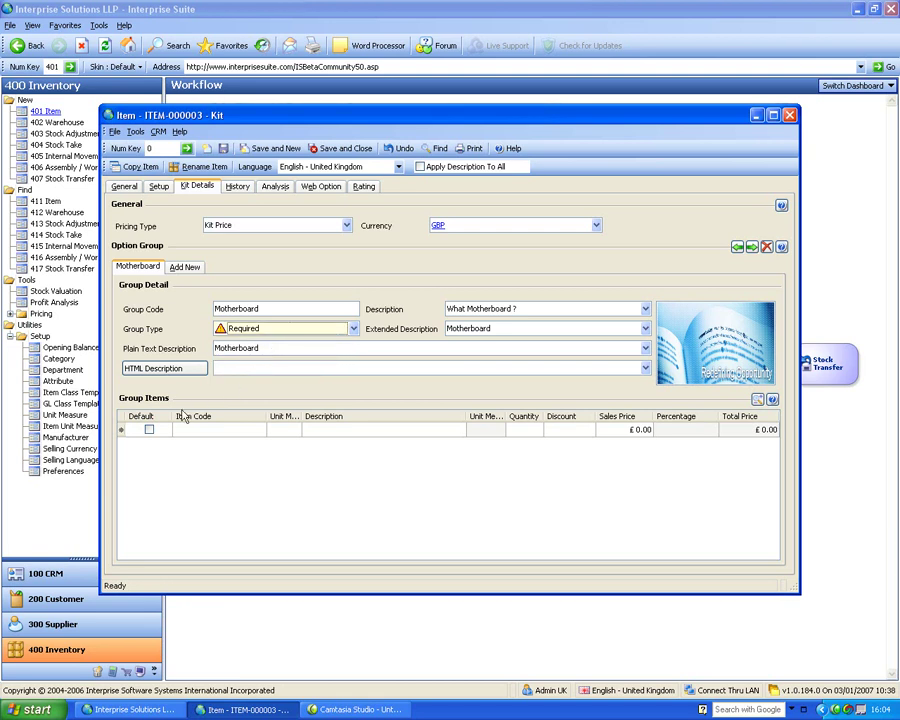
pyautogui.click(256, 430)
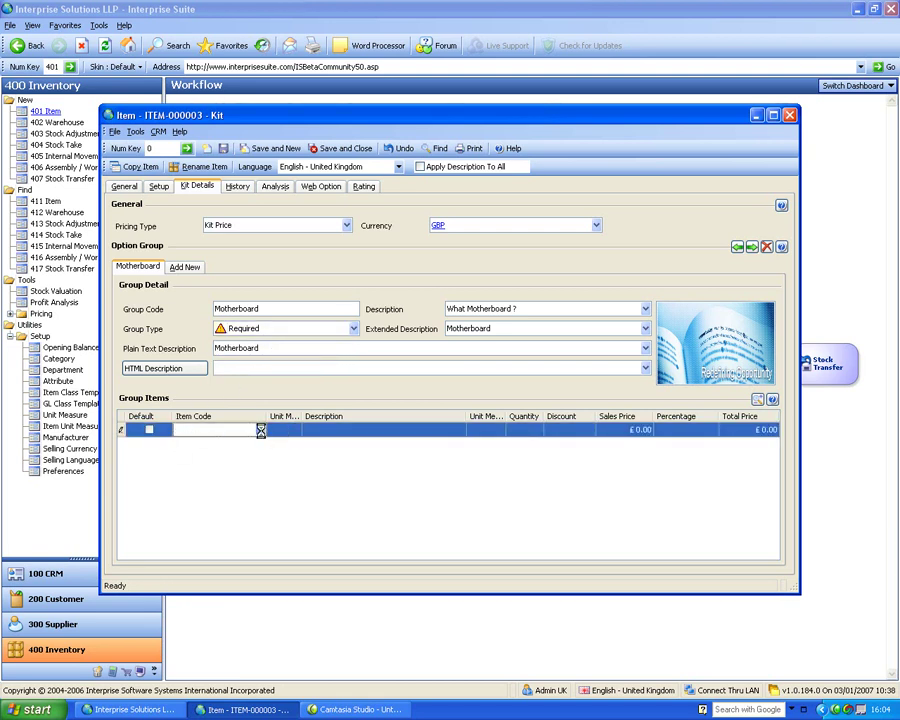
# - Add K9001-1GB-High, 1GB-Standard and 2GB-High to the group, with 1GB-Standard as default
pyautogui.click(261, 432)
pyautogui.click(196, 554)
pyautogui.click(196, 568)
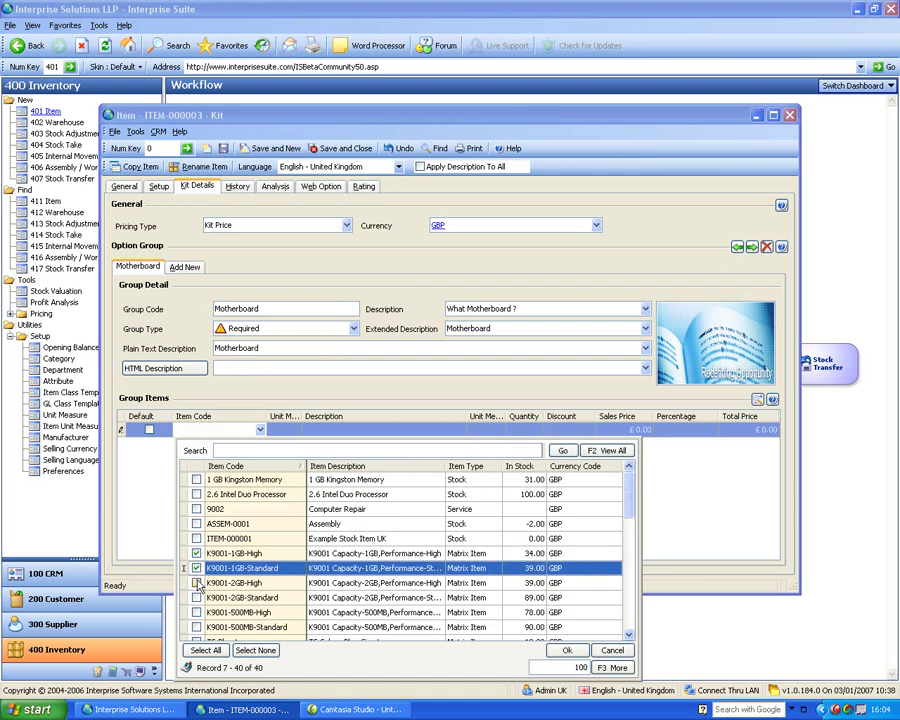
pyautogui.click(196, 583)
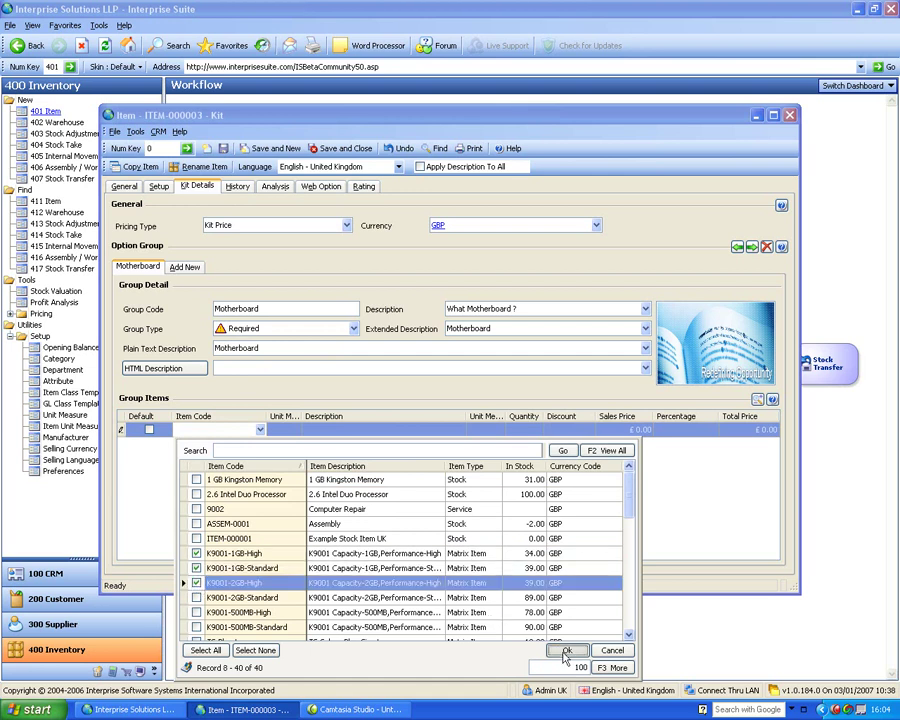
pyautogui.click(566, 650)
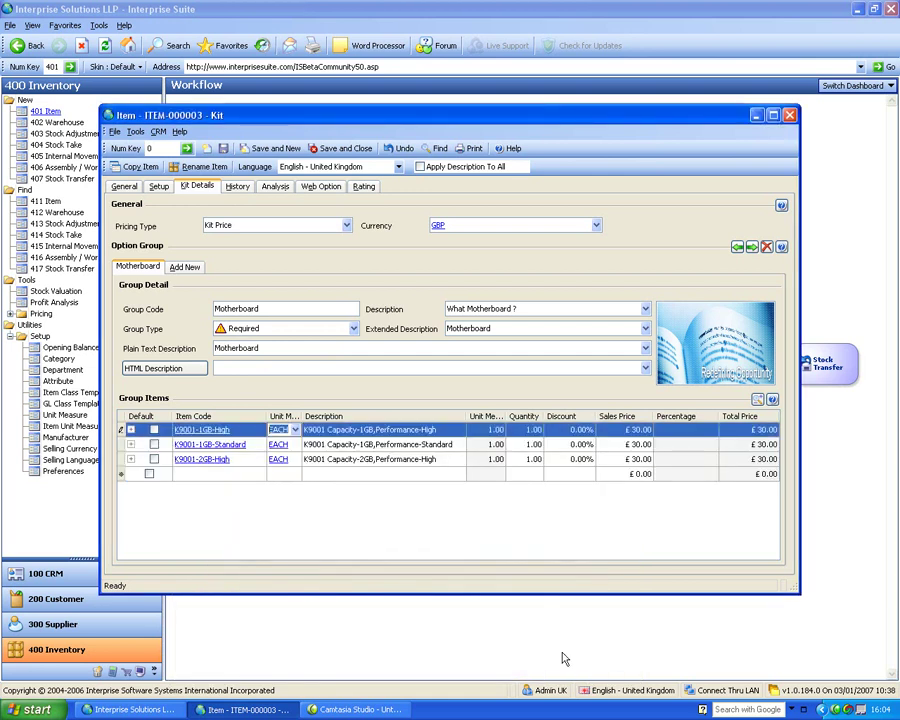
pyautogui.click(154, 444)
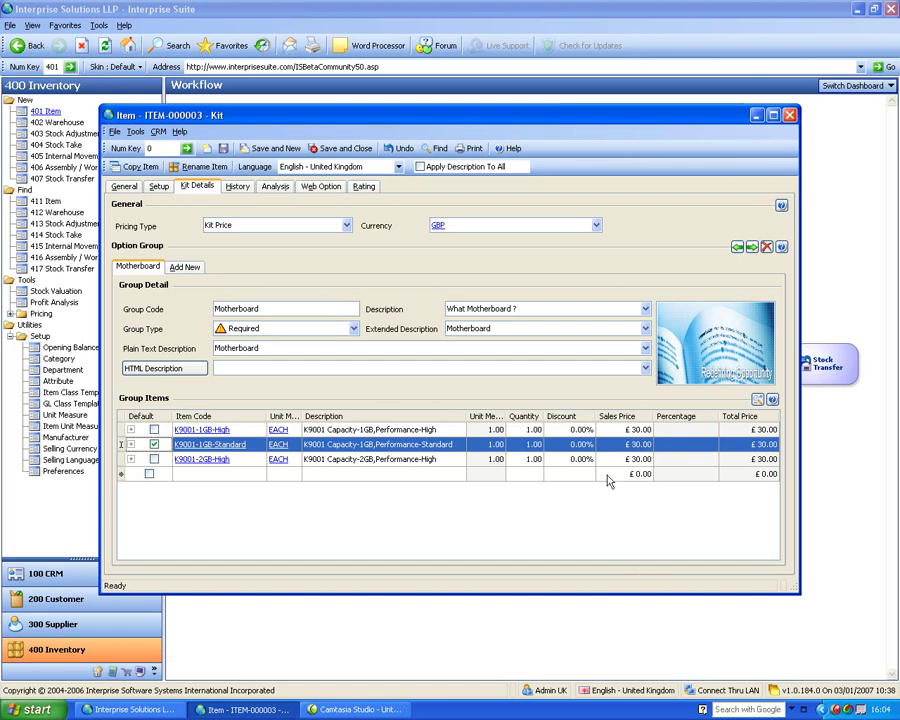
# - Price K9001-1GB-High at £10 and K9001-2GB-High at £20
pyautogui.press('Up')
pyautogui.press('BackSpace')
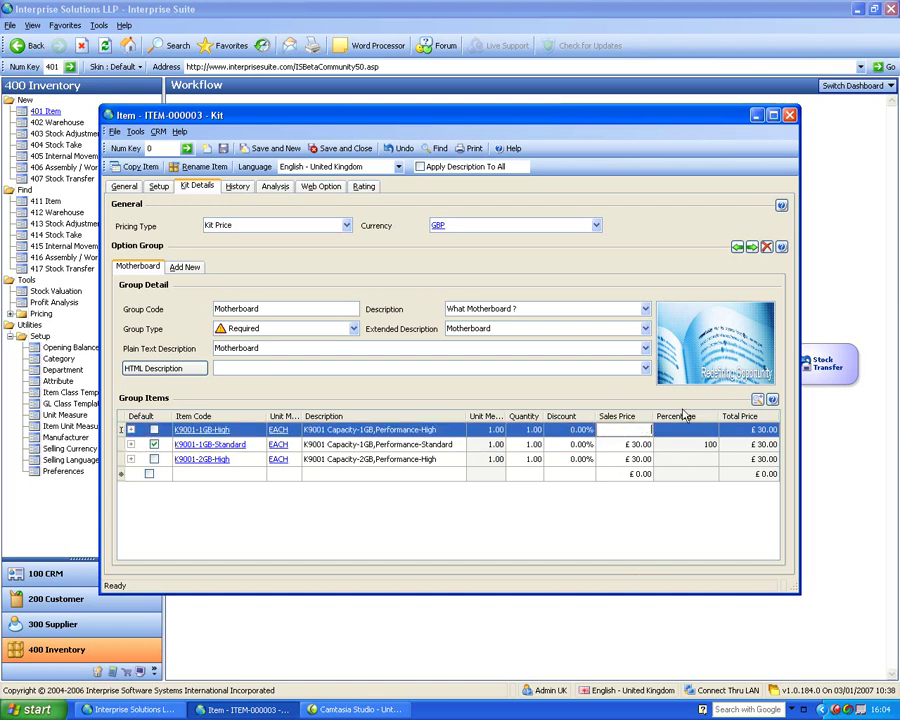
pyautogui.write('10')
pyautogui.press('Down')
pyautogui.press('Return')
pyautogui.press('Down')
pyautogui.write('20')
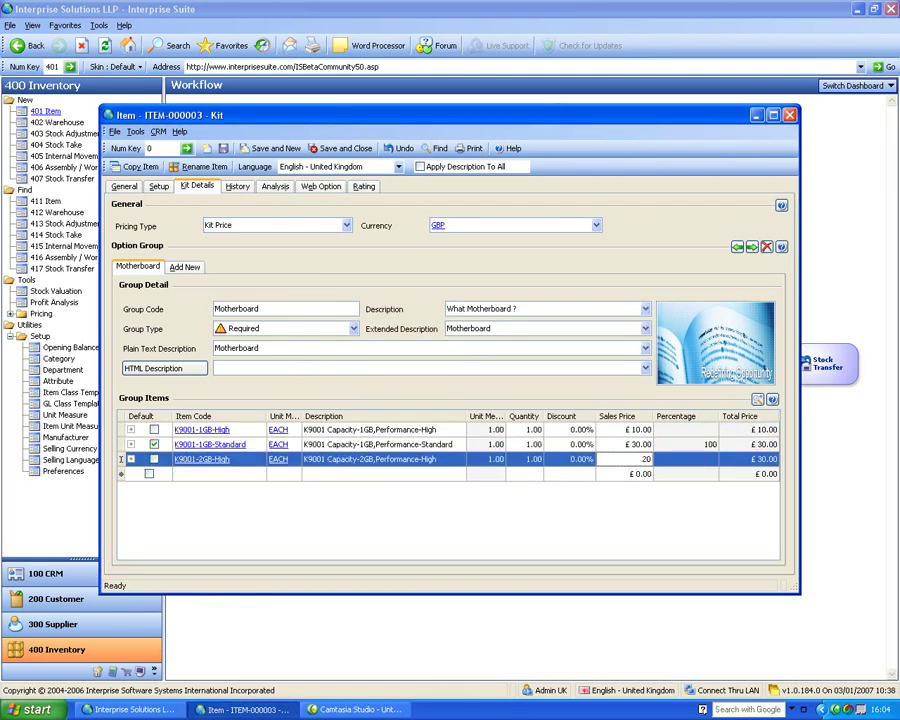
pyautogui.press('Return')
# - Accept the price recalculation so K9001-2GB-High totals £20, leaving pricing type on Kit Price
pyautogui.click(582, 478)
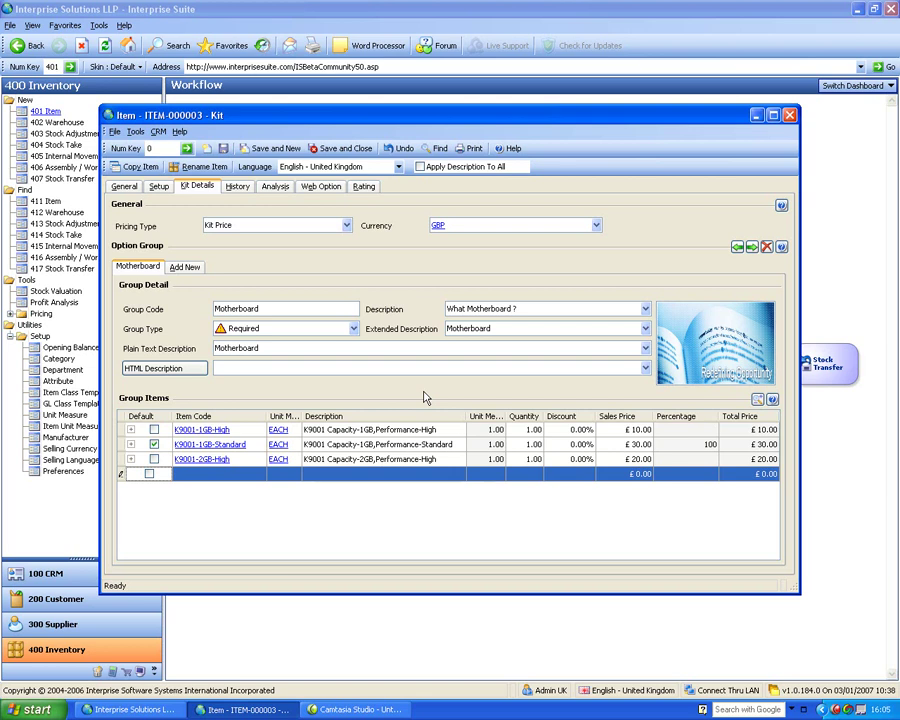
pyautogui.click(346, 226)
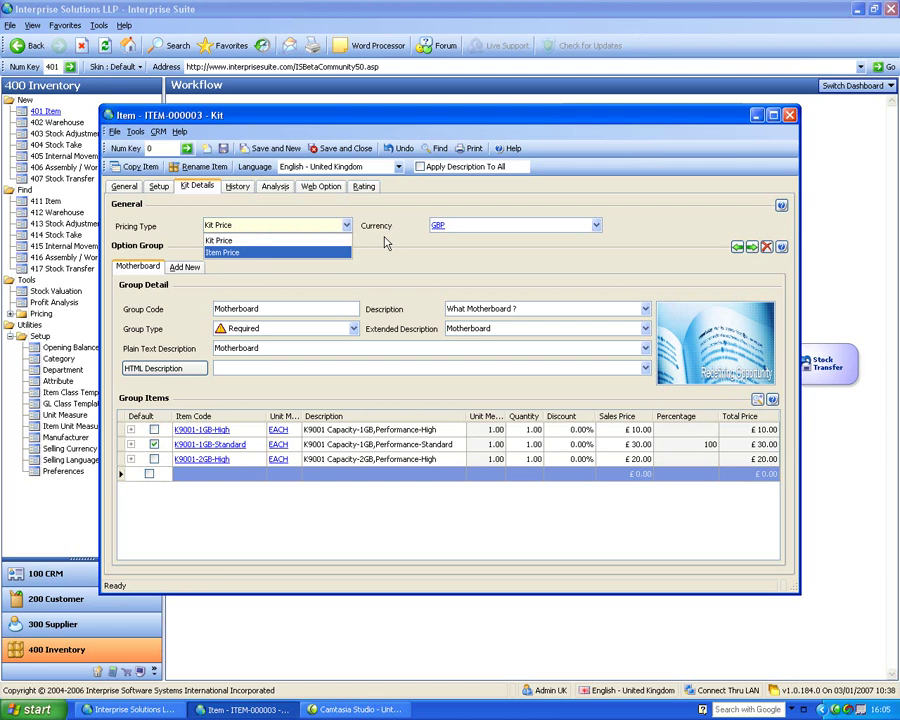
pyautogui.click(383, 242)
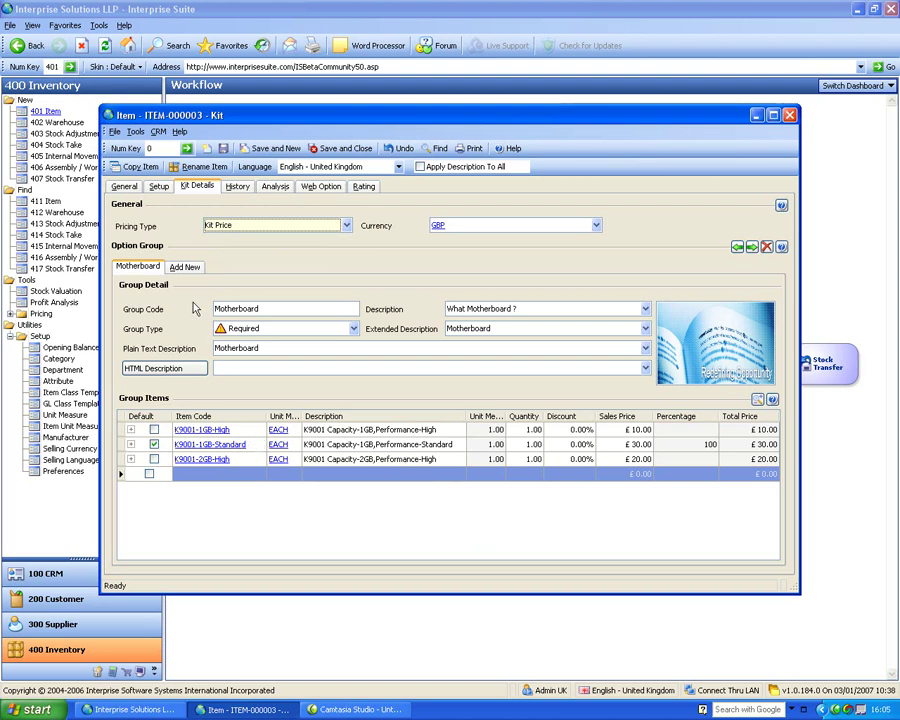
pyautogui.click(702, 446)
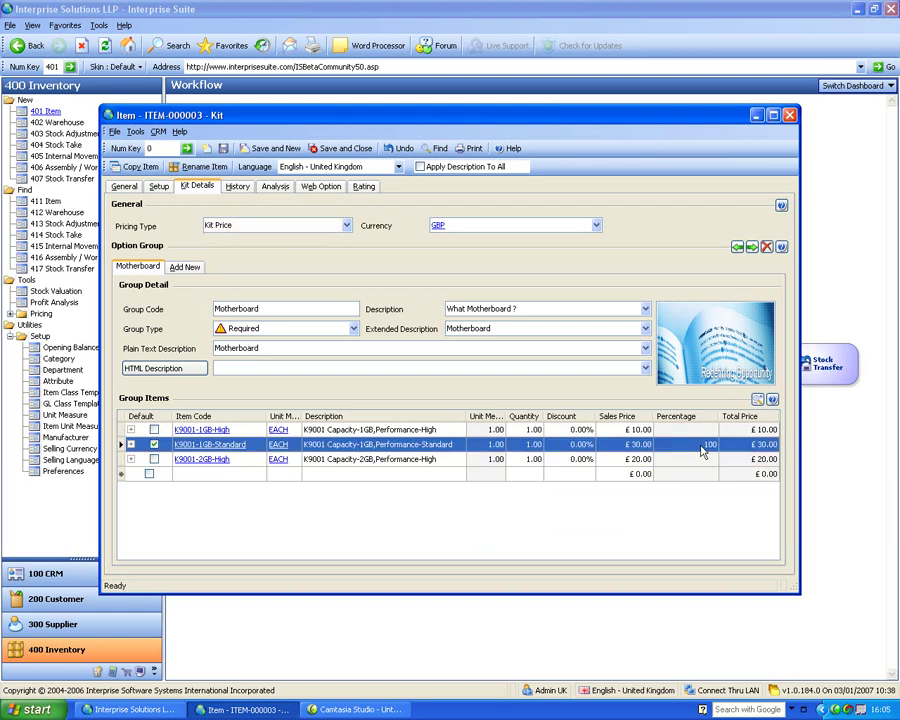
# - Add a new option group coded Ram with the description 'What Ram?'
pyautogui.click(180, 268)
pyautogui.write('Ram')
pyautogui.press('Tab')
pyautogui.hotkey('alt', 'Down')
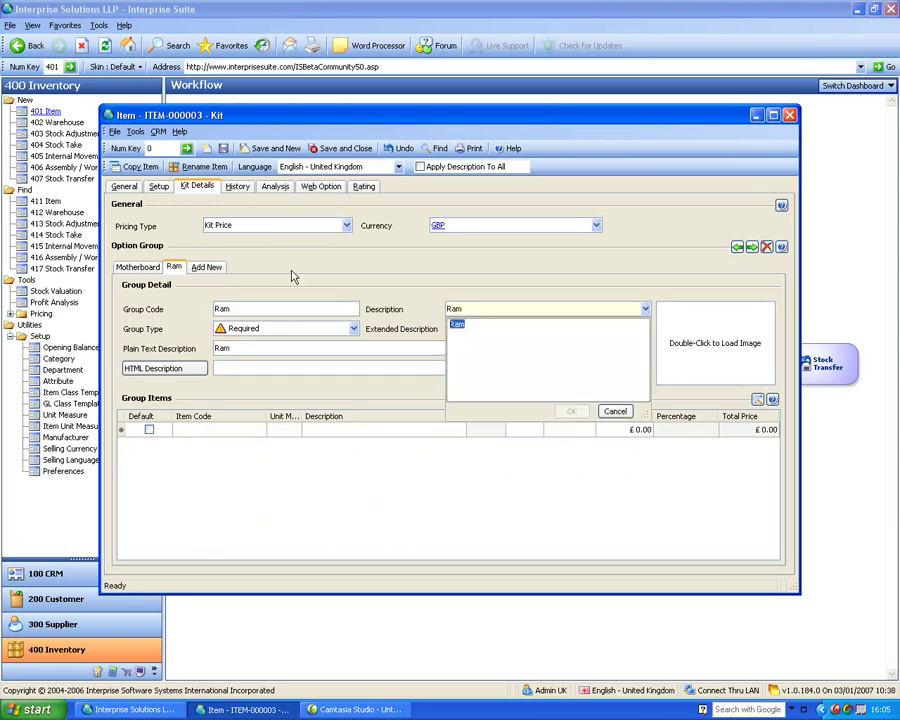
pyautogui.write('hhat Ram?')
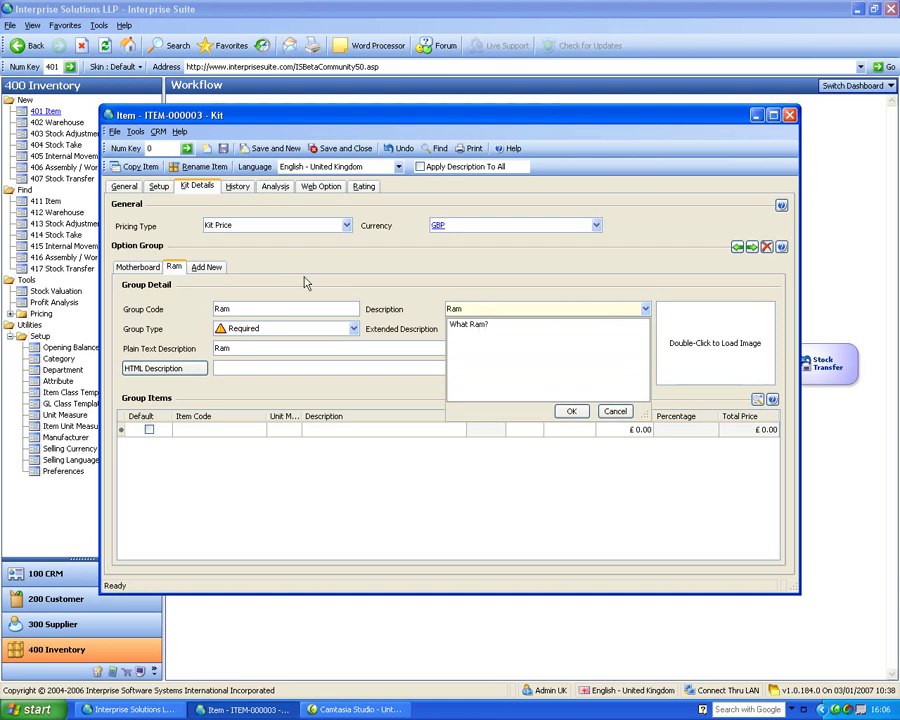
pyautogui.click(571, 411)
# - Add K9001-2GB-Standard, 500MB-High and 500MB-Standard to Ram, defaulting to 500MB-High
pyautogui.click(204, 432)
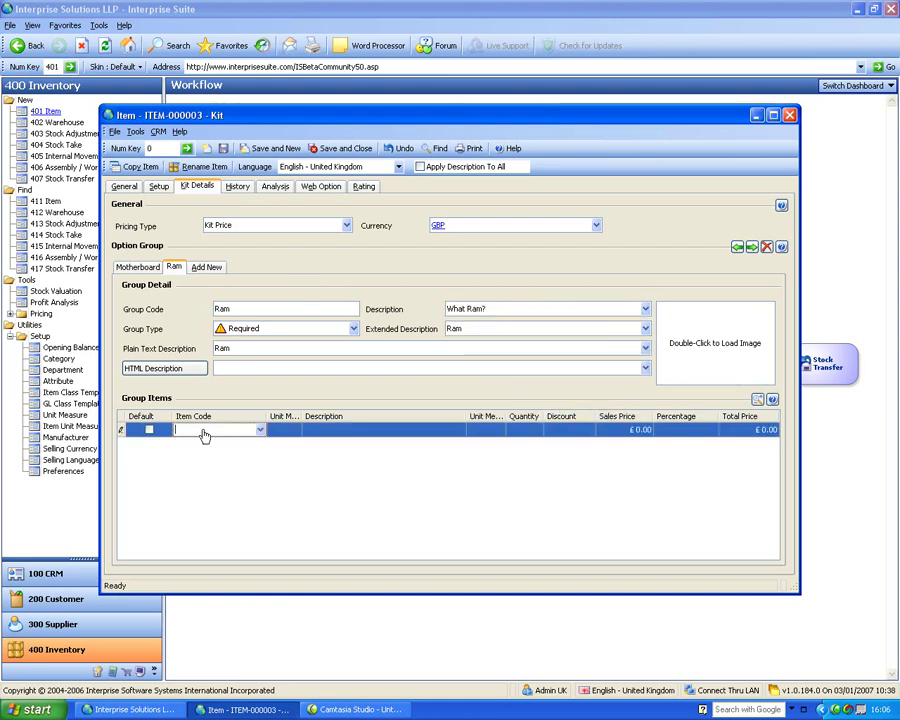
pyautogui.click(260, 430)
pyautogui.click(196, 598)
pyautogui.click(196, 598)
pyautogui.click(196, 612)
pyautogui.click(196, 627)
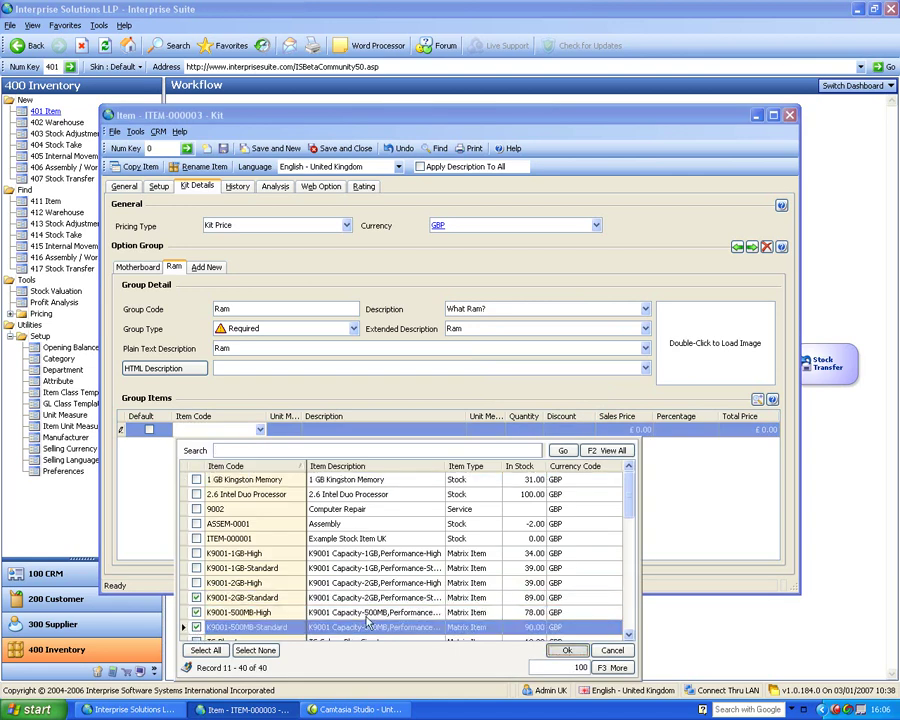
pyautogui.press('Return')
pyautogui.click(154, 444)
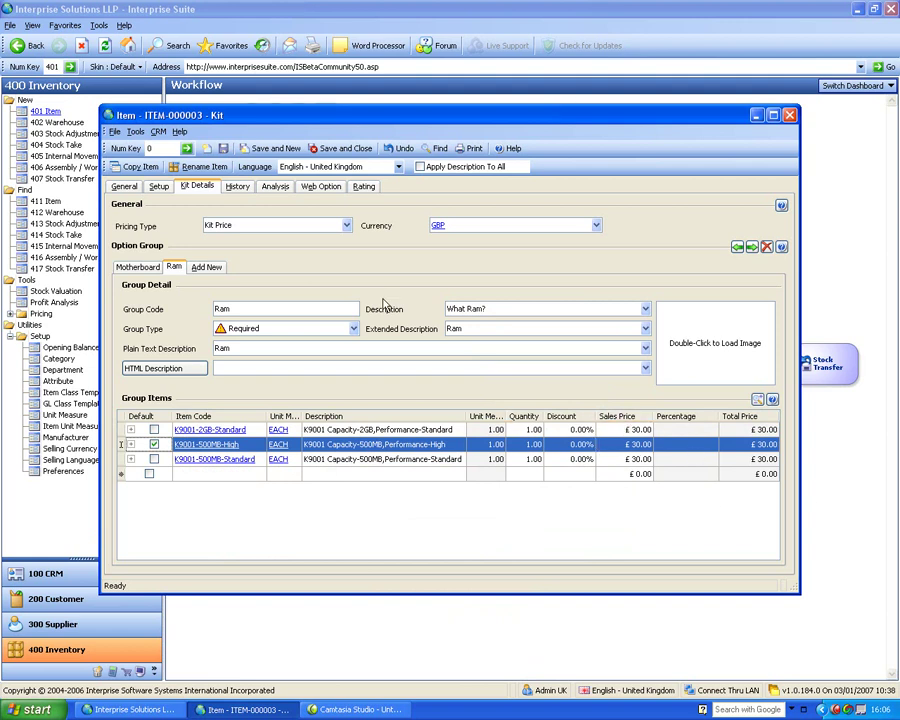
# - Save the kit item and review the Motherboard and Ram groups
pyautogui.click(223, 148)
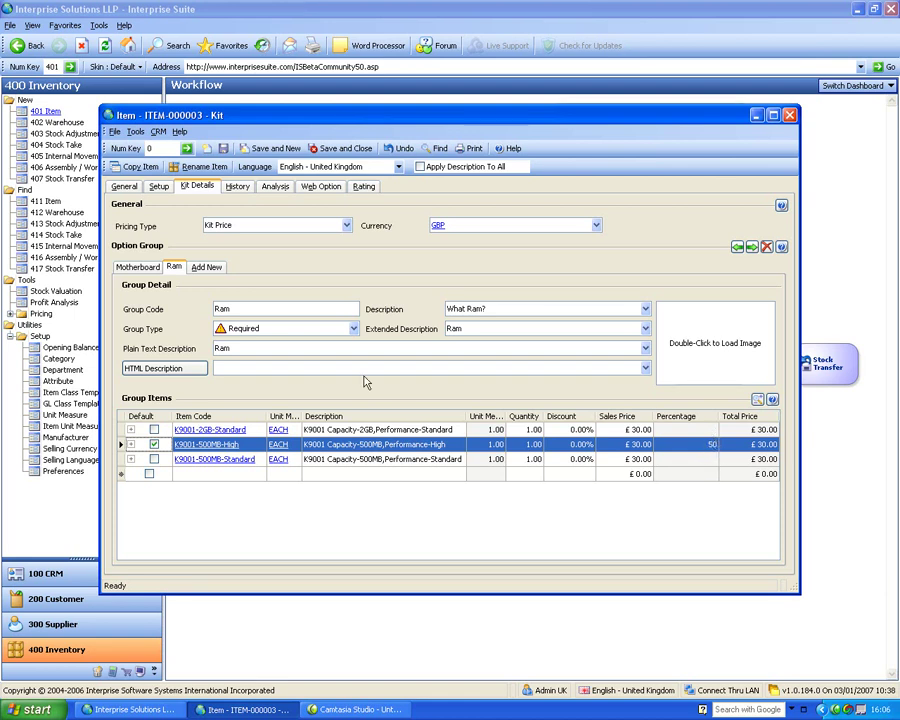
pyautogui.click(142, 268)
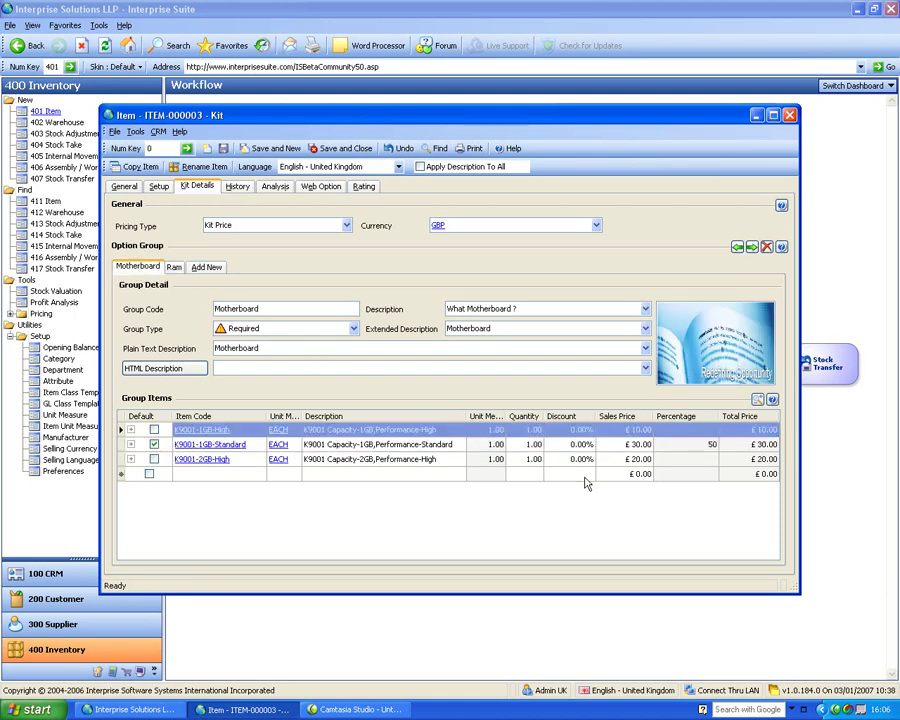
pyautogui.click(173, 268)
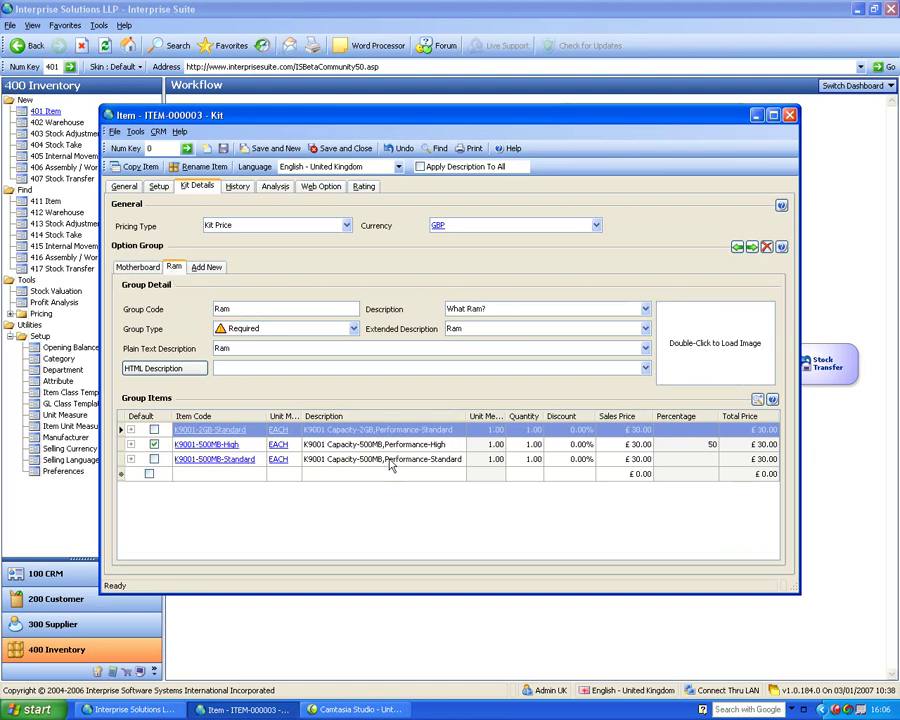
pyautogui.click(137, 267)
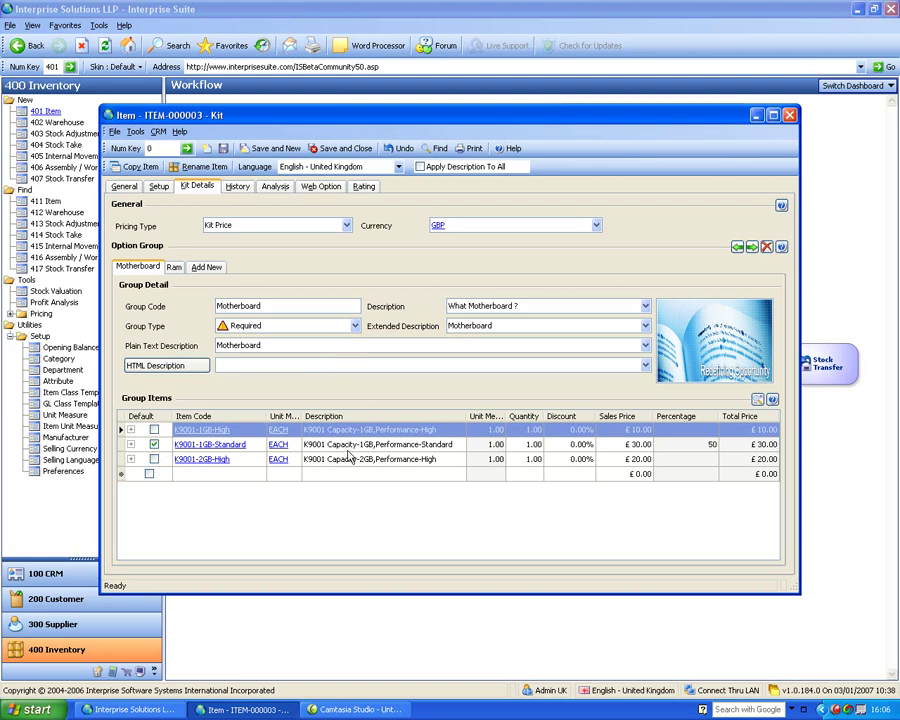
pyautogui.click(174, 266)
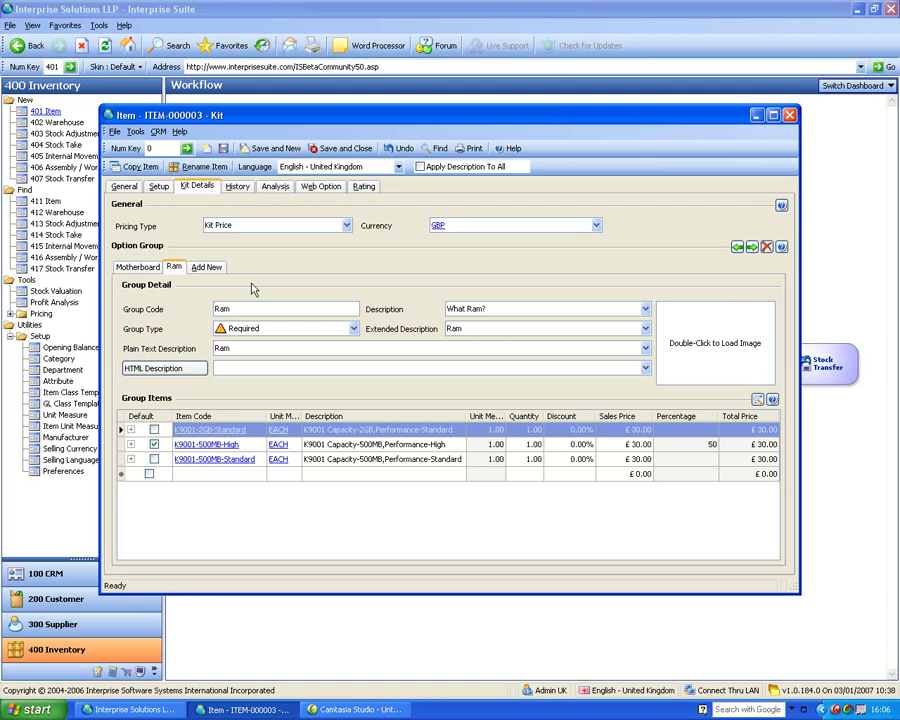
# - Save and close the kit, then start a new sales order for An Example Lead Company
pyautogui.click(338, 153)
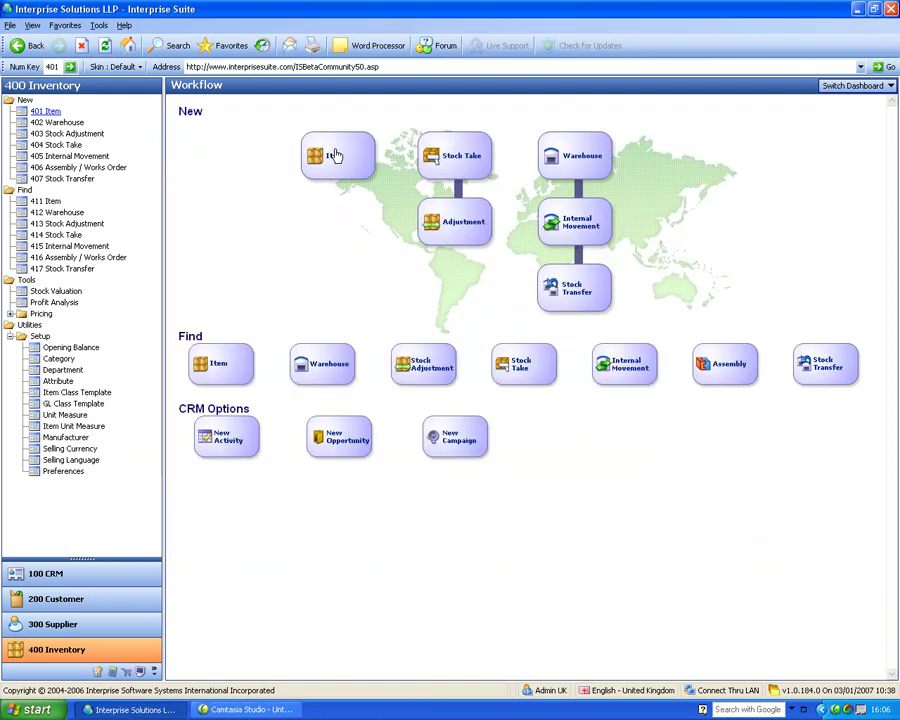
pyautogui.click(70, 600)
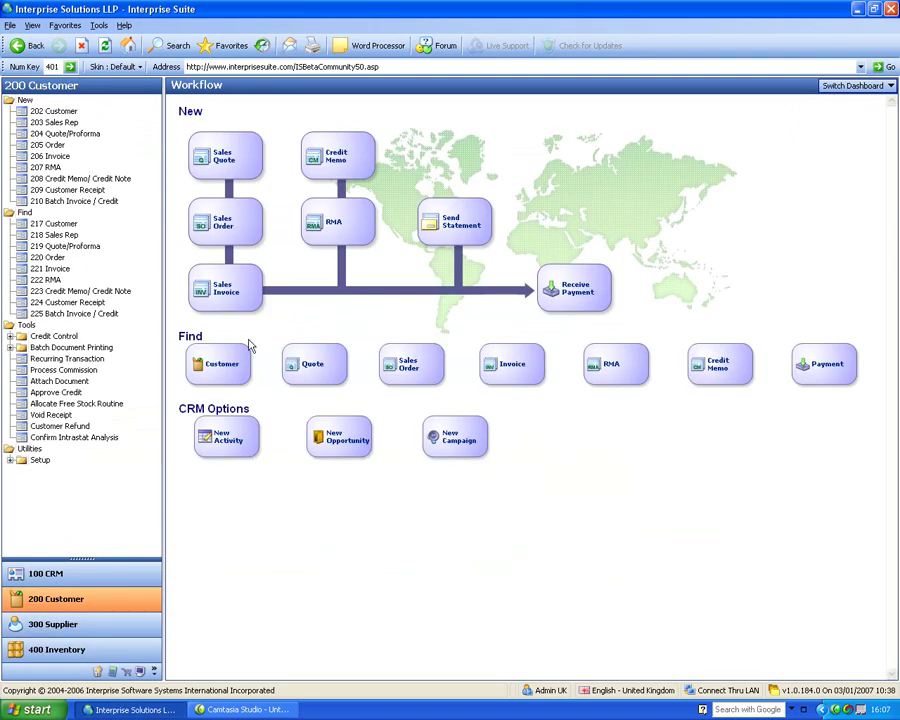
pyautogui.click(50, 145)
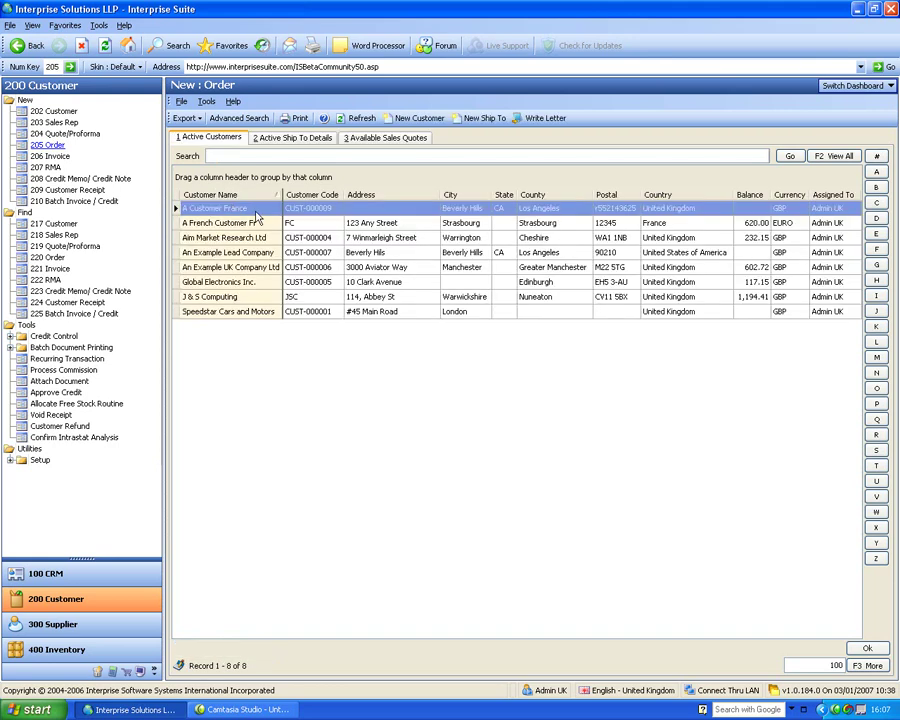
pyautogui.click(249, 253)
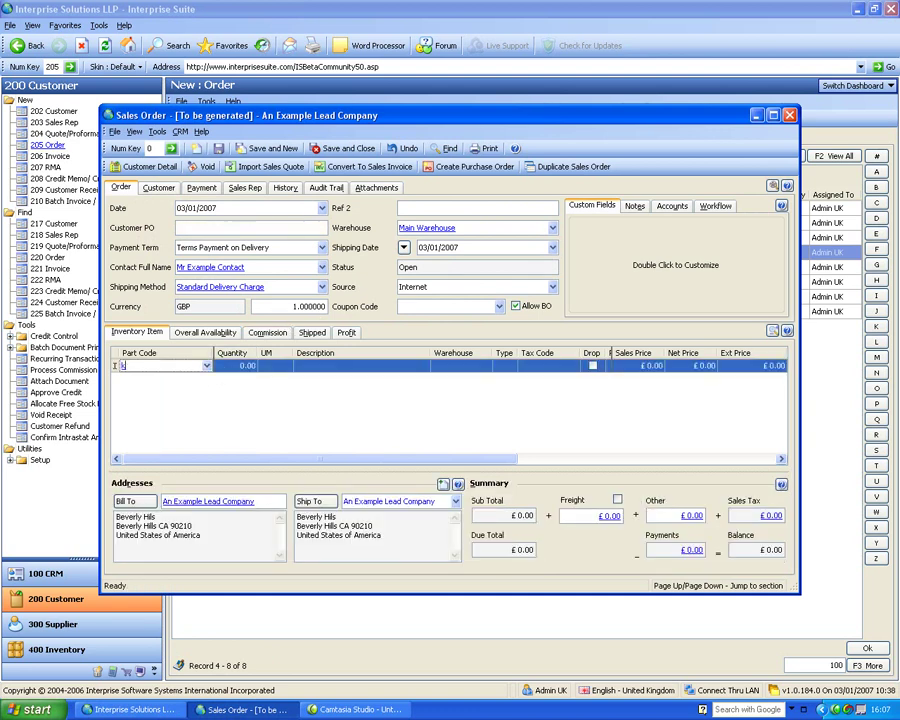
# - Add kit KIT-TP001 'KIT Computer Example' at £280.00, accepting its configured components
pyautogui.press('Return')
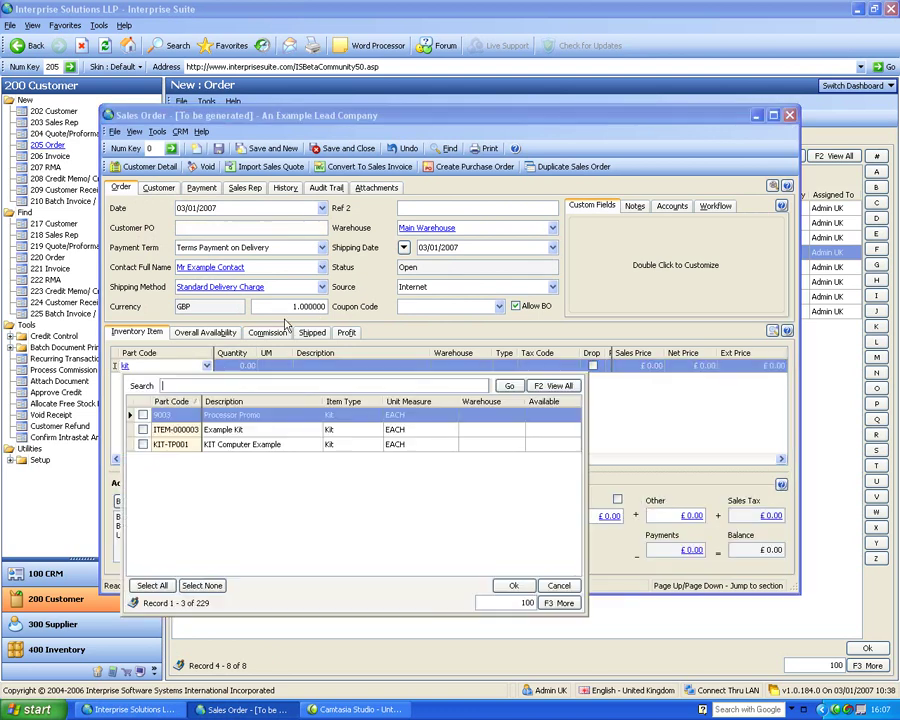
pyautogui.click(160, 444)
pyautogui.click(143, 444)
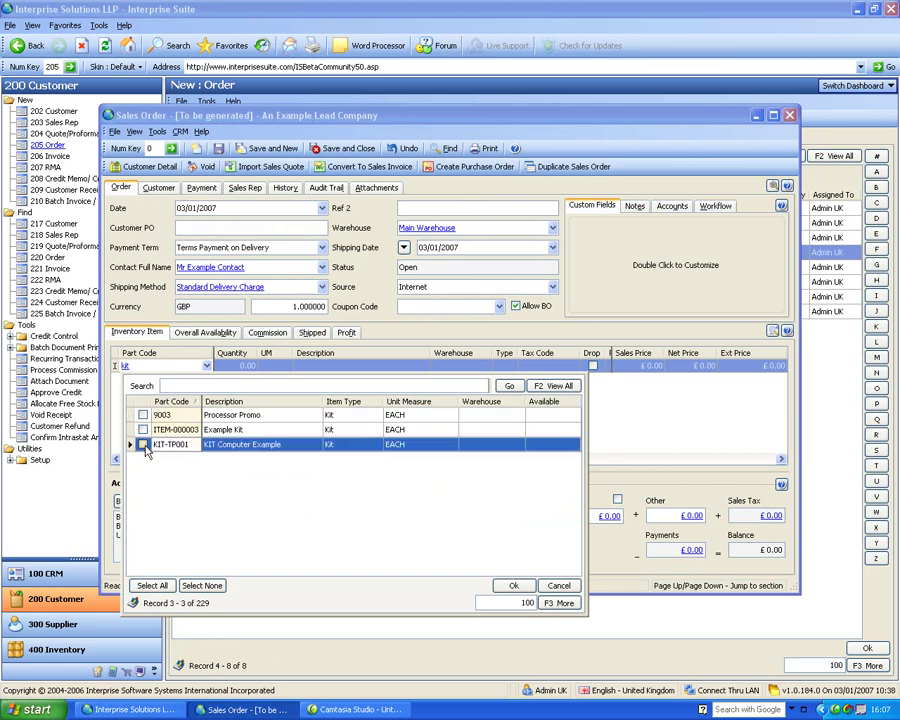
pyautogui.click(512, 587)
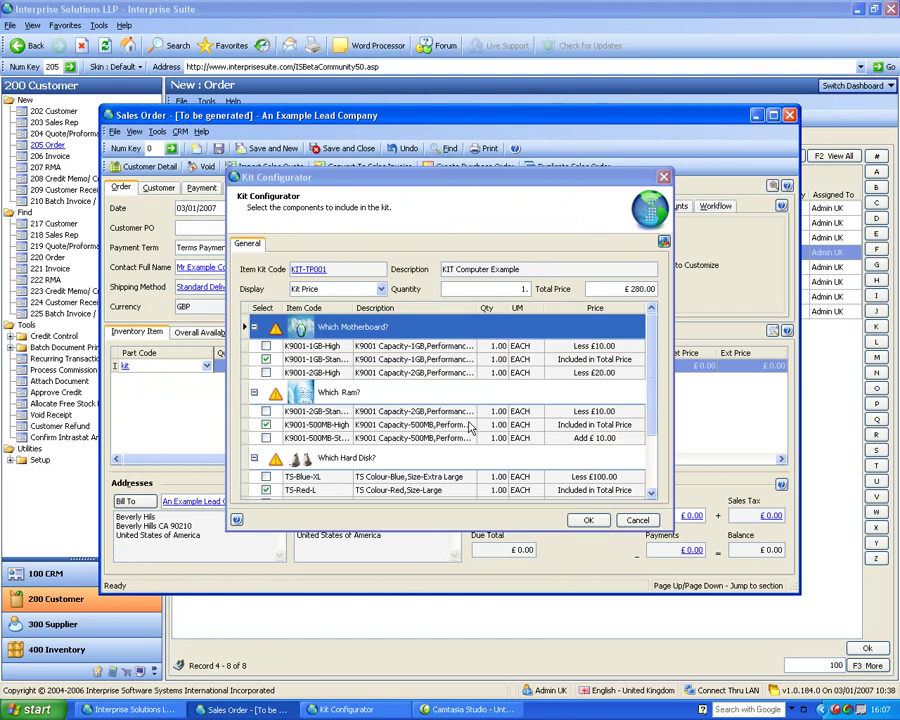
pyautogui.moveTo(653, 410); pyautogui.dragTo(645, 378)
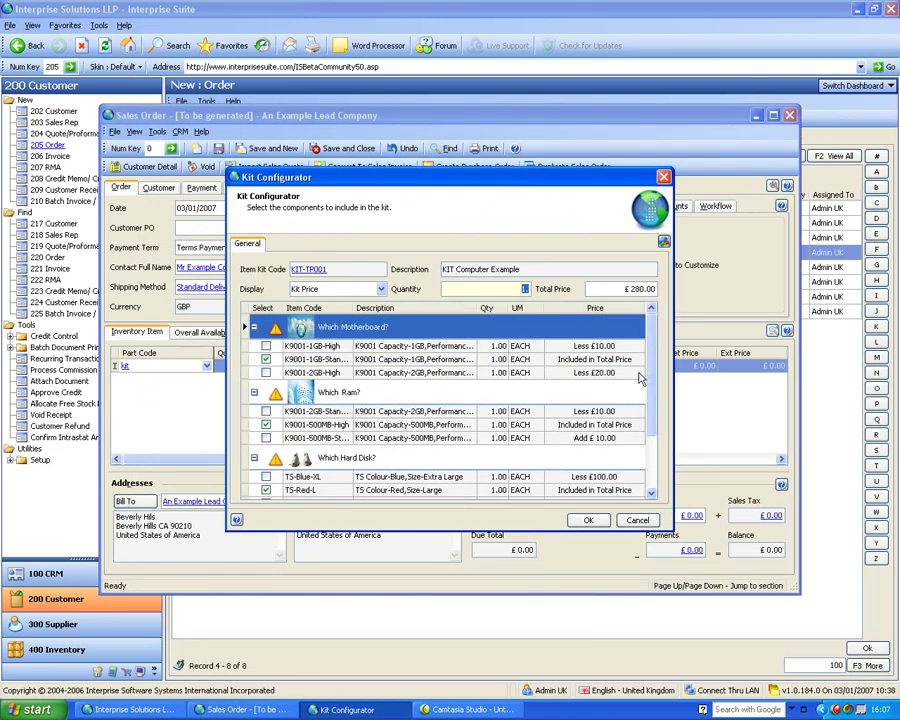
pyautogui.click(586, 520)
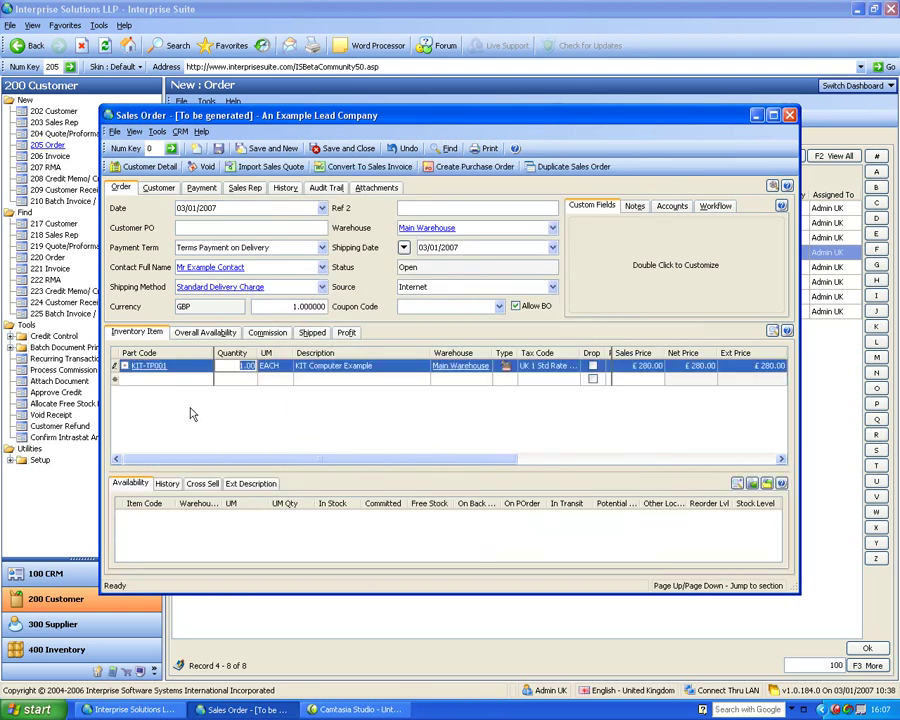
# - Add Example Kit ITEM-000003 configured with the K9001-2GB-High motherboard at £50.00
pyautogui.click(200, 379)
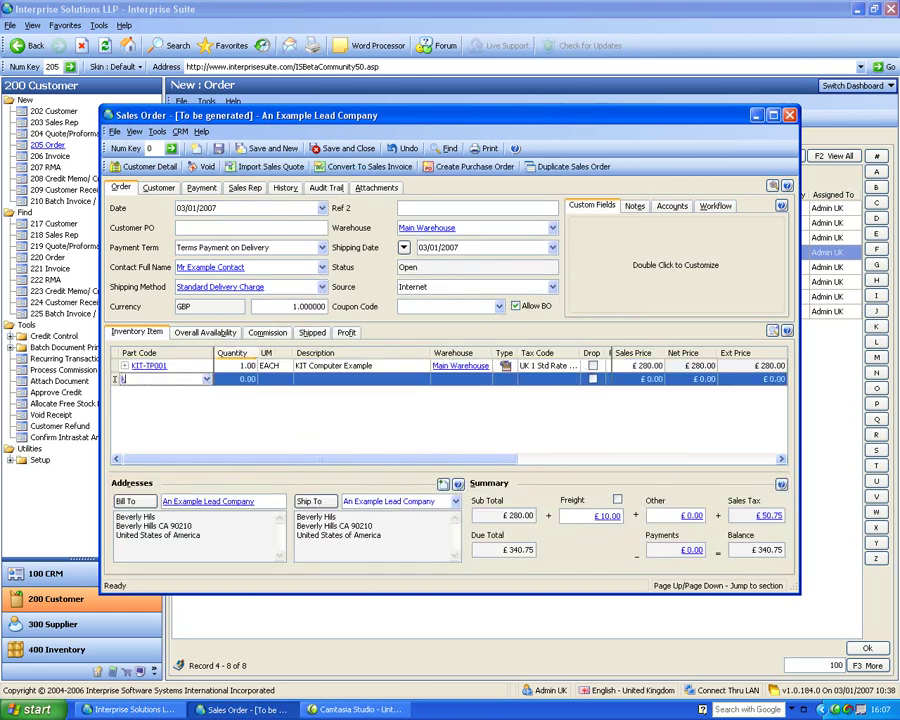
pyautogui.press('Tab')
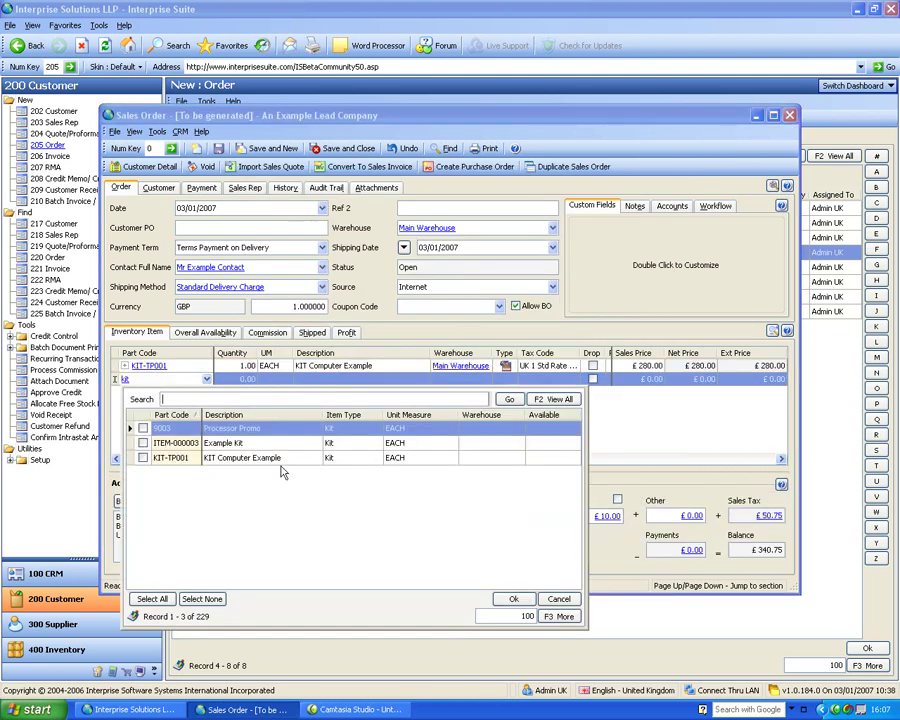
pyautogui.click(266, 444)
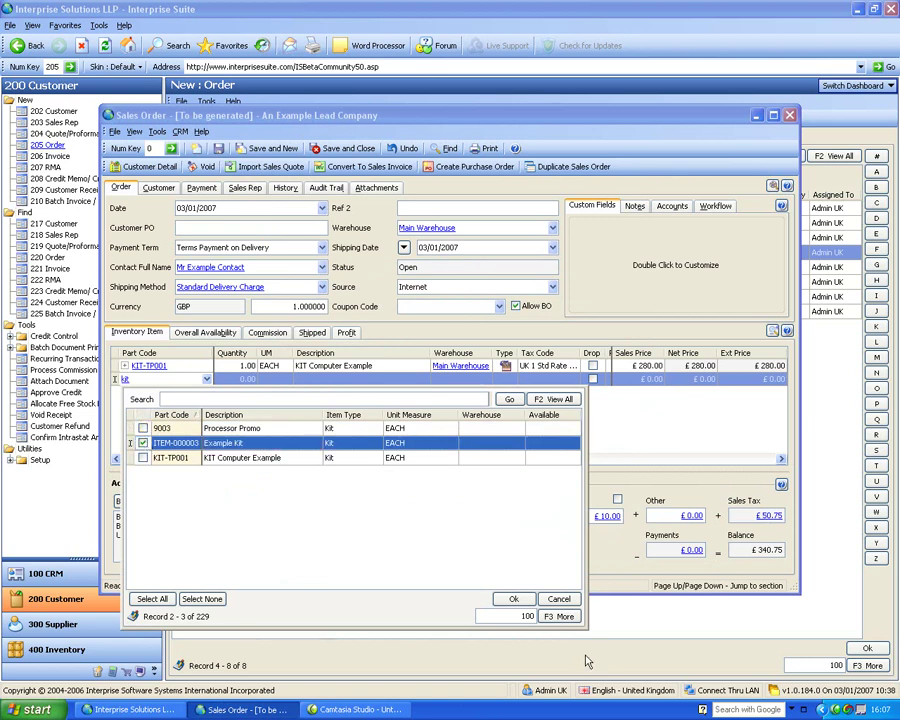
pyautogui.click(513, 598)
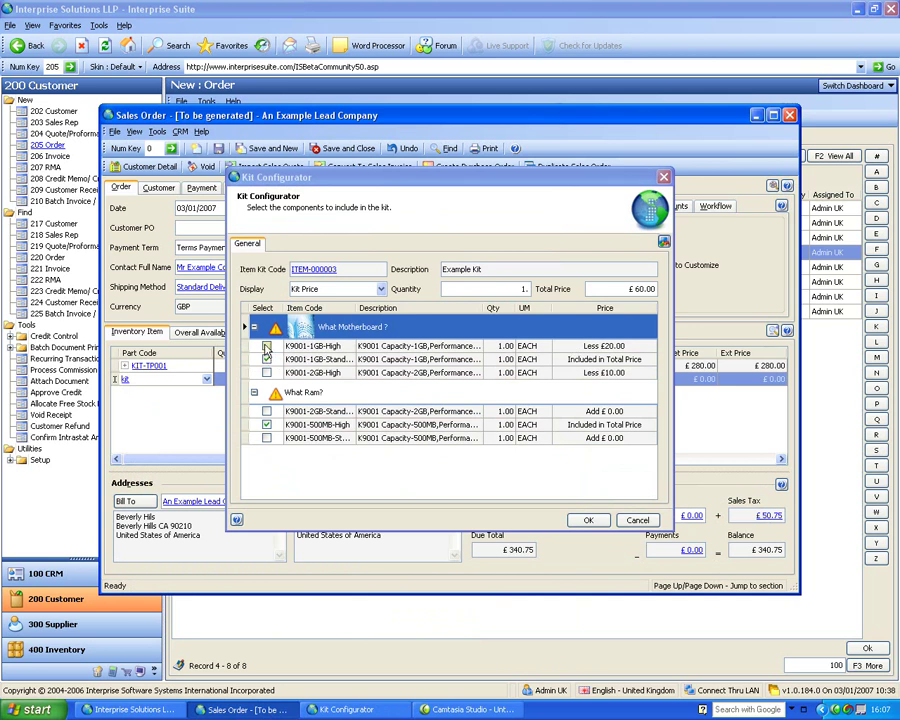
pyautogui.click(266, 345)
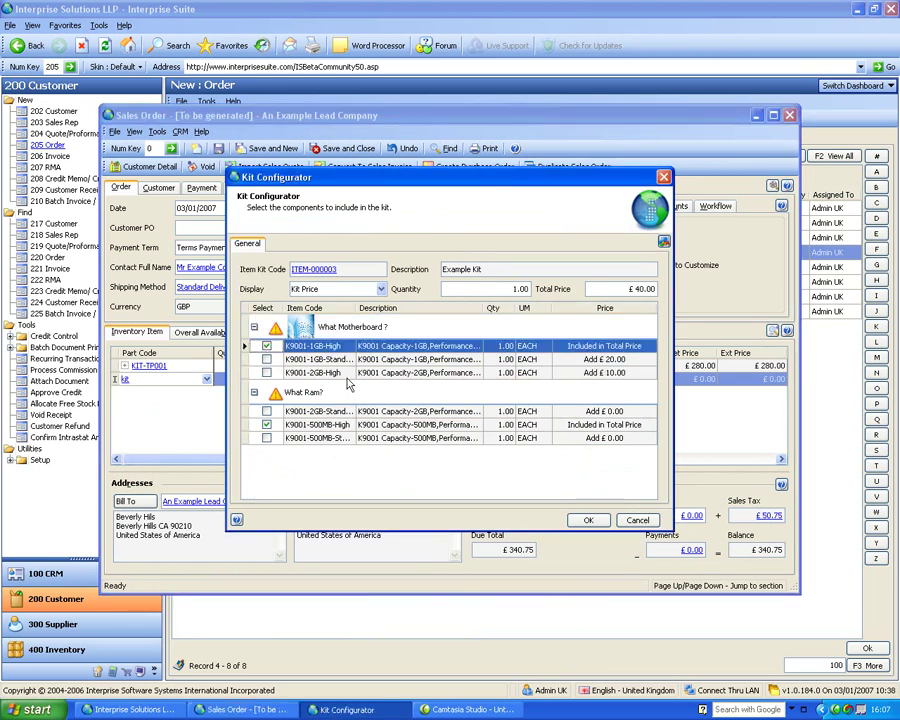
pyautogui.click(266, 372)
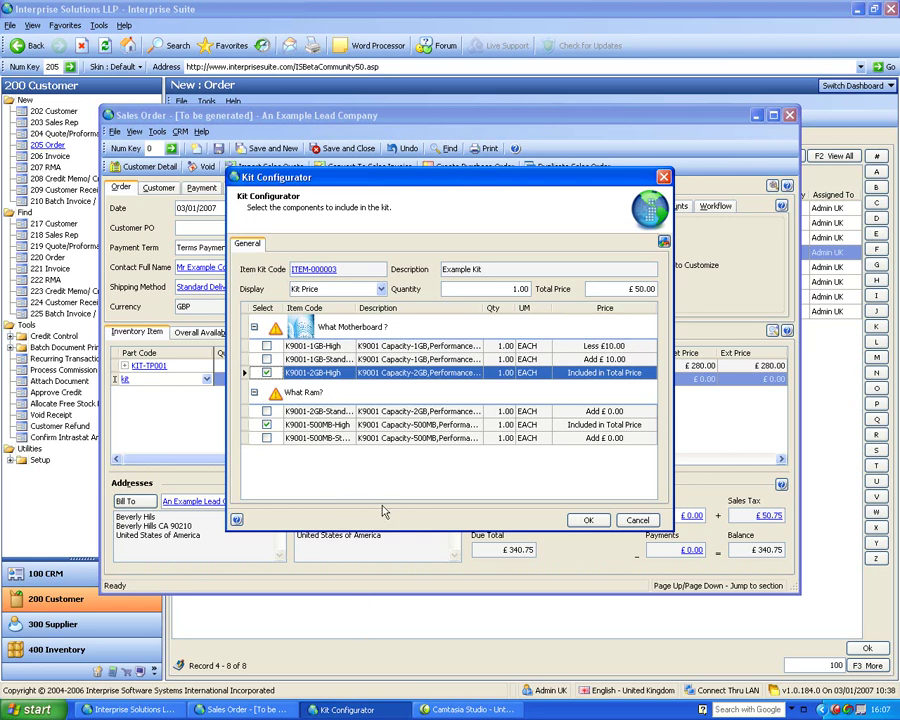
pyautogui.click(588, 520)
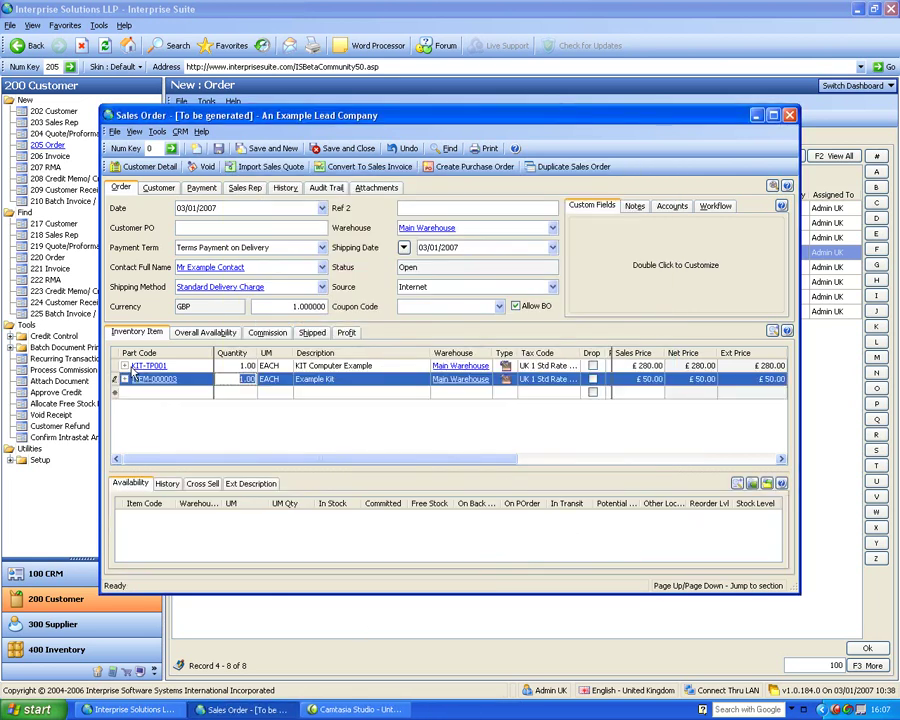
# - Expand and collapse the Example Kit line to inspect its component lines
pyautogui.click(124, 379)
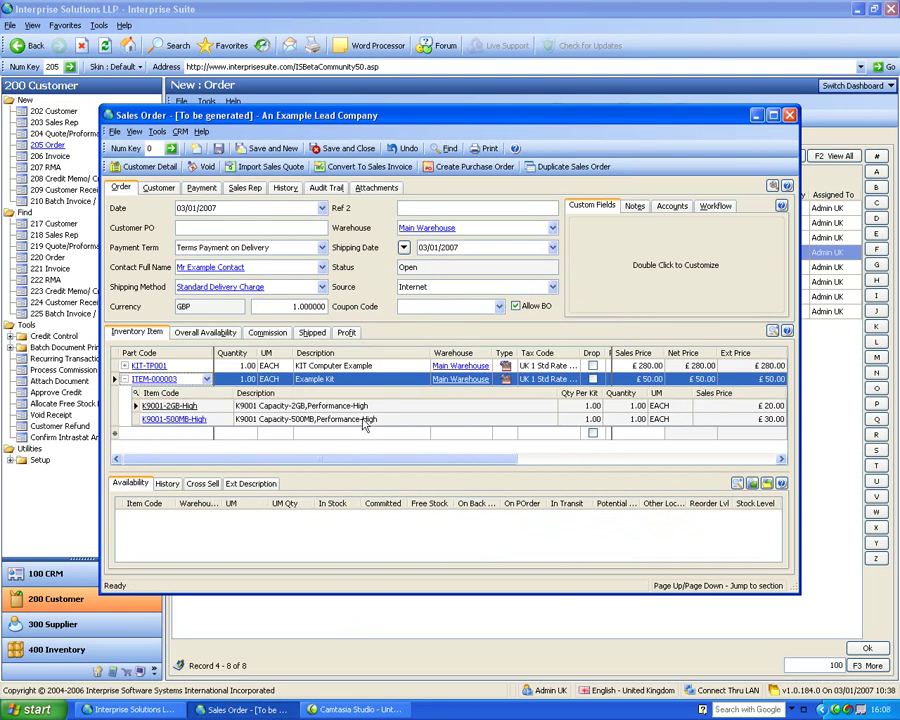
pyautogui.click(124, 380)
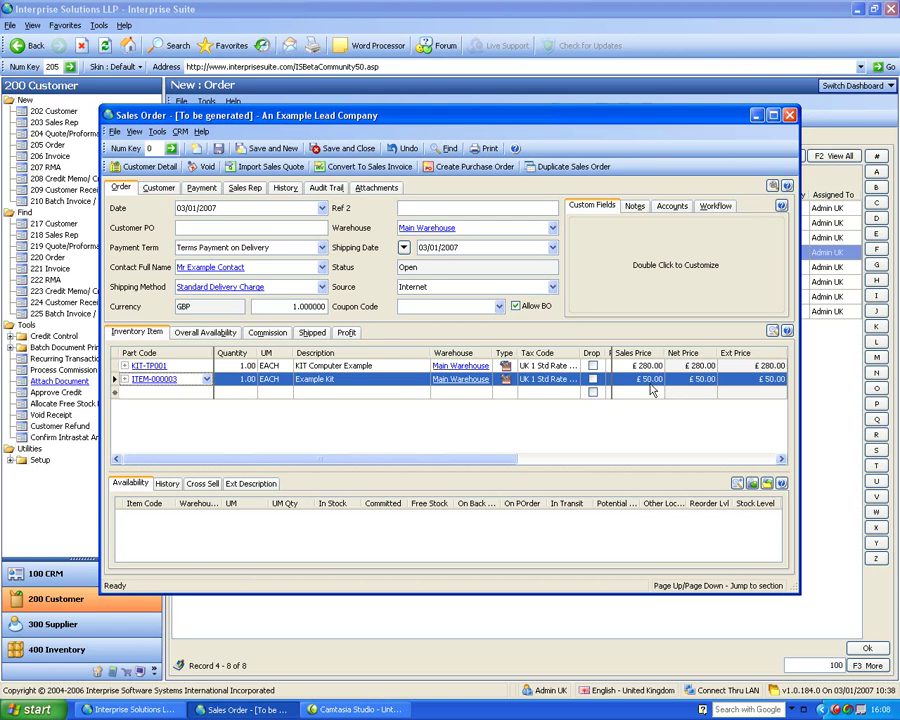
pyautogui.click(124, 380)
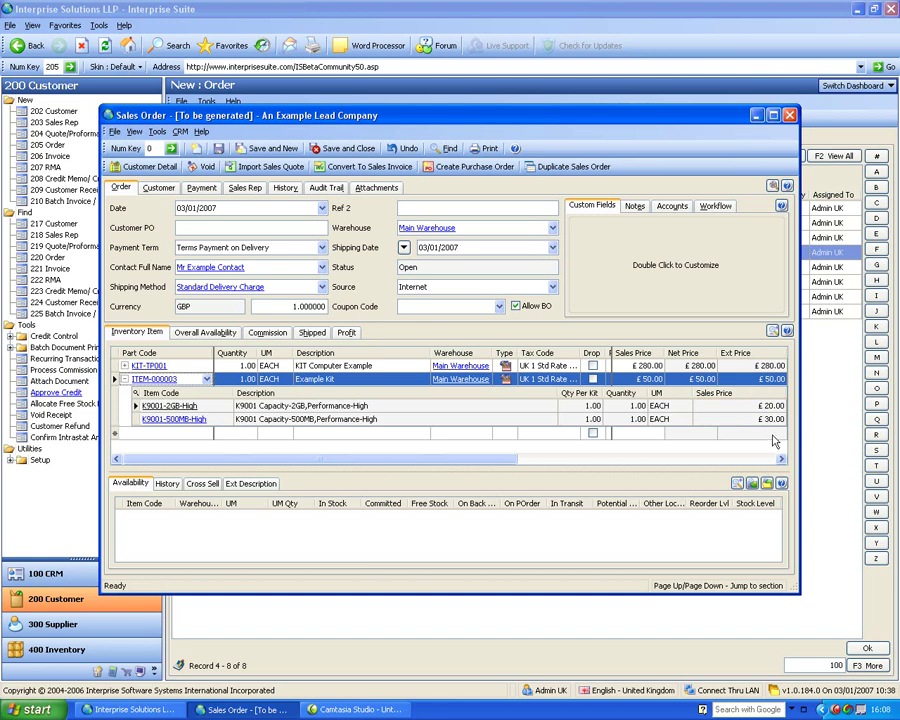
pyautogui.click(117, 380)
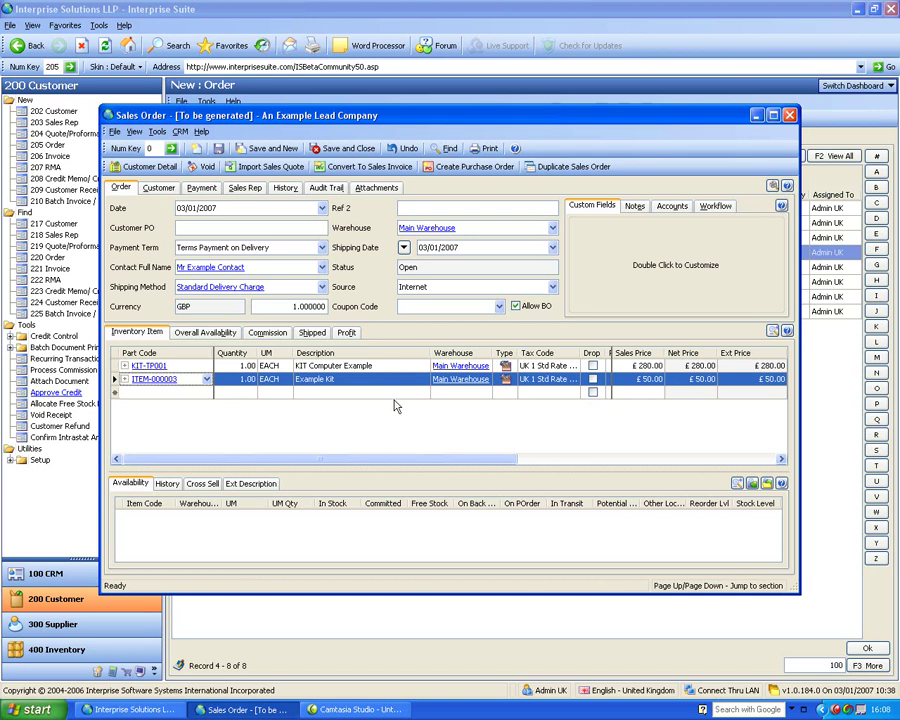
# - Add Example TShirt ITEM-000002 with quantities 10 Blue Large and 10 Red Medium
pyautogui.click(116, 392)
pyautogui.write('matr')
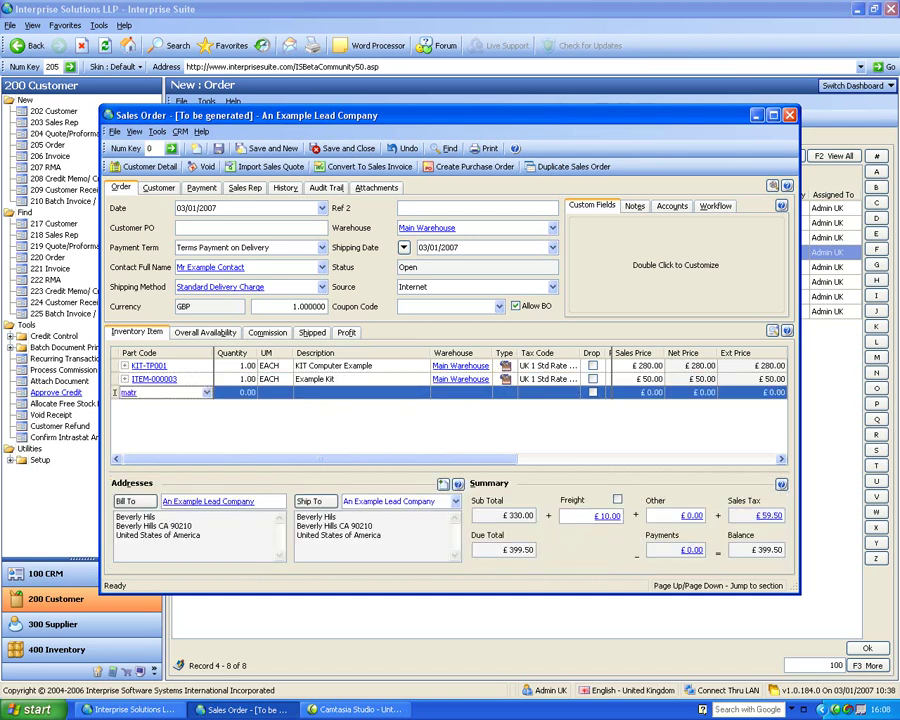
pyautogui.press('Tab')
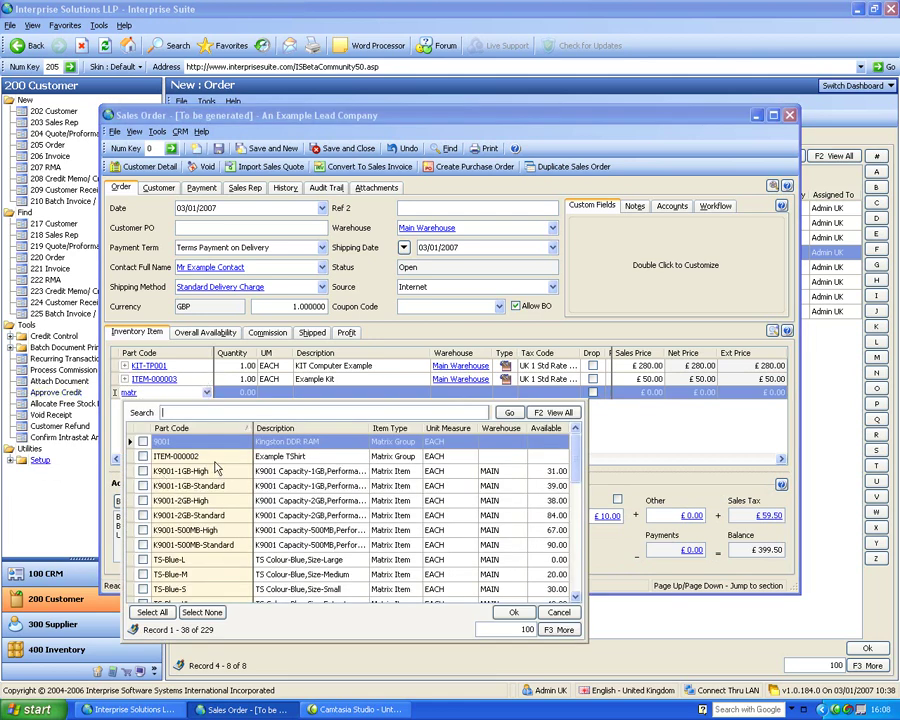
pyautogui.click(168, 458)
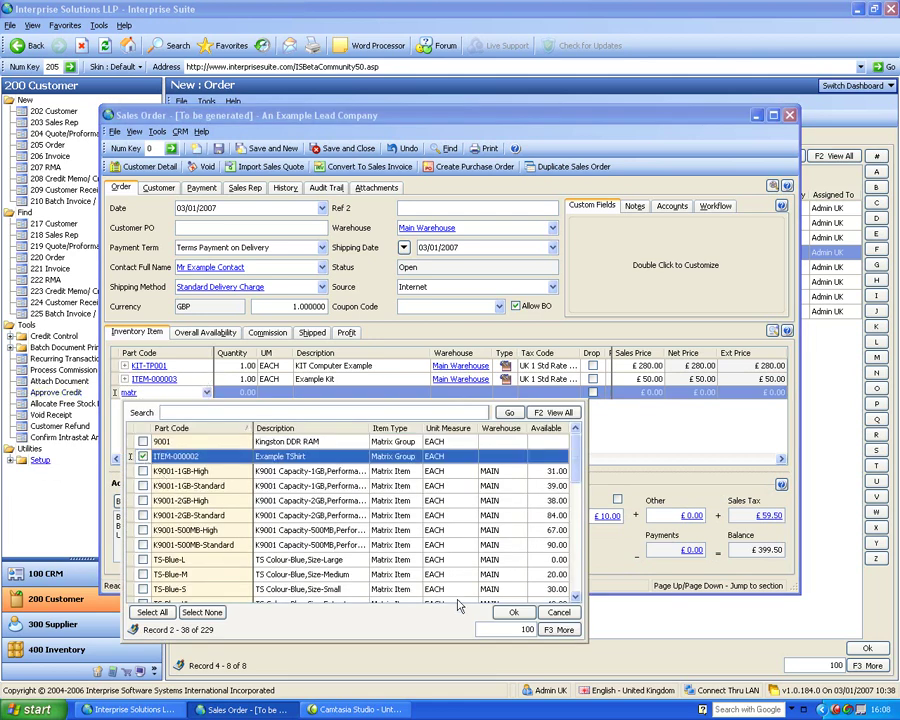
pyautogui.click(506, 613)
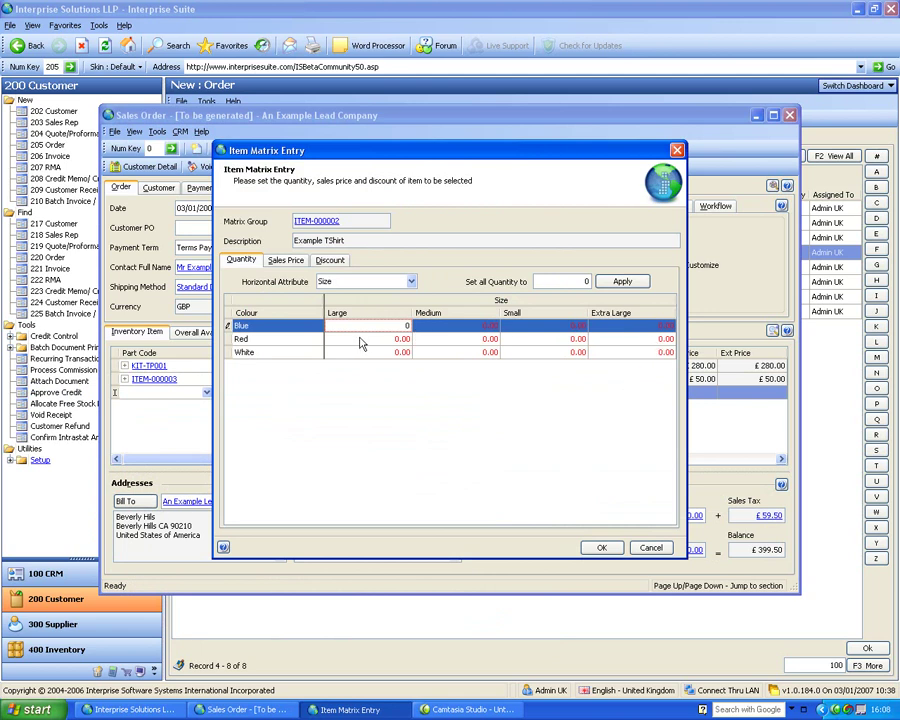
pyautogui.click(407, 327)
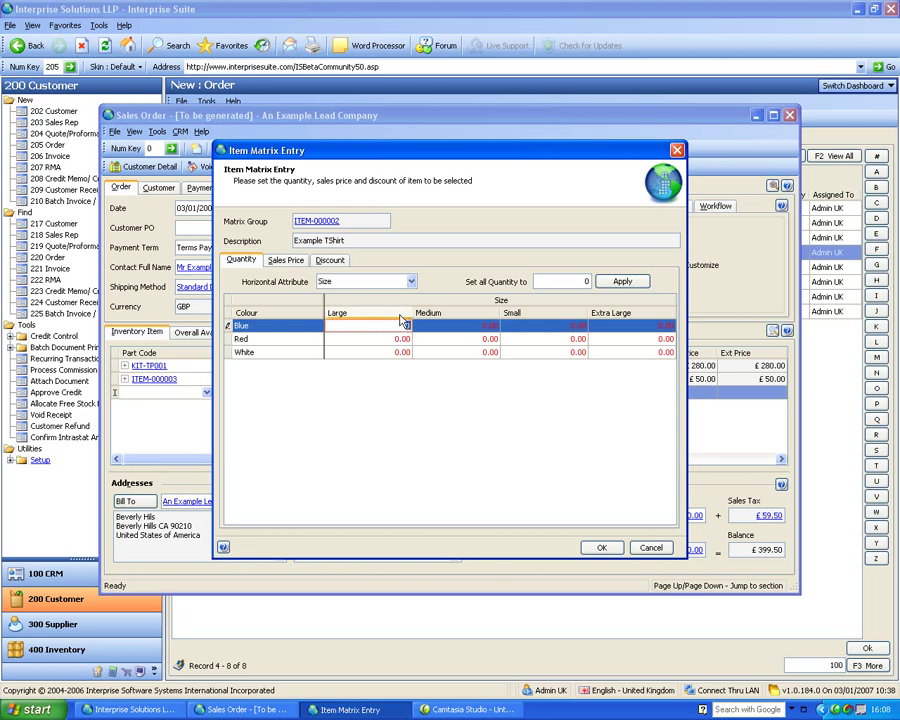
pyautogui.write('10')
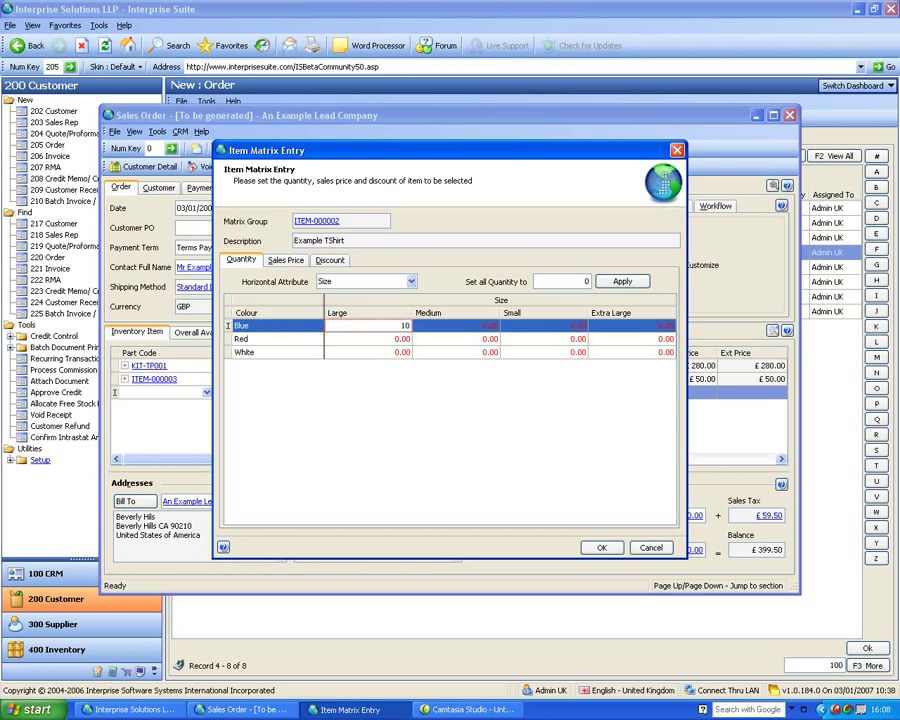
pyautogui.press('Return')
pyautogui.press('Tab')
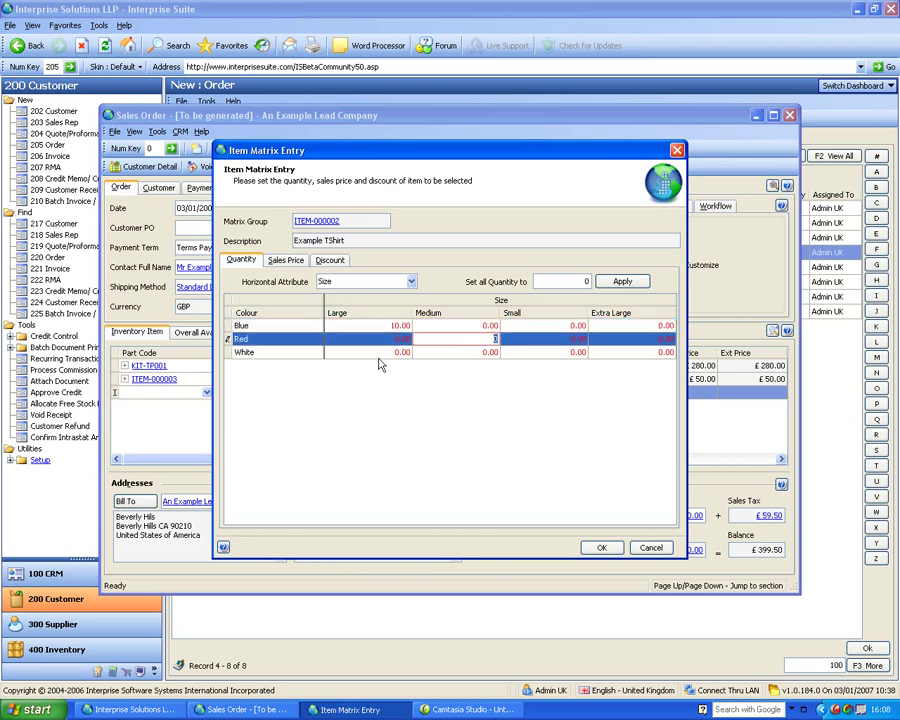
pyautogui.write('10')
pyautogui.press('Tab')
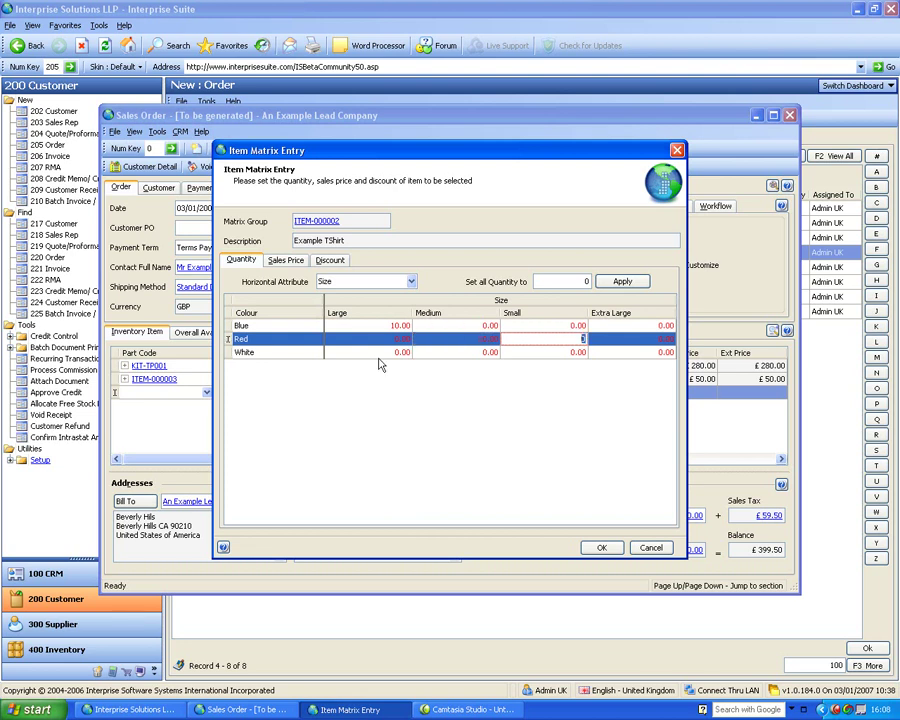
# - Set every colour and size sales price to £1.00 and add the T-shirt lines to the order
pyautogui.click(285, 260)
pyautogui.click(578, 281)
pyautogui.write('1')
pyautogui.click(616, 282)
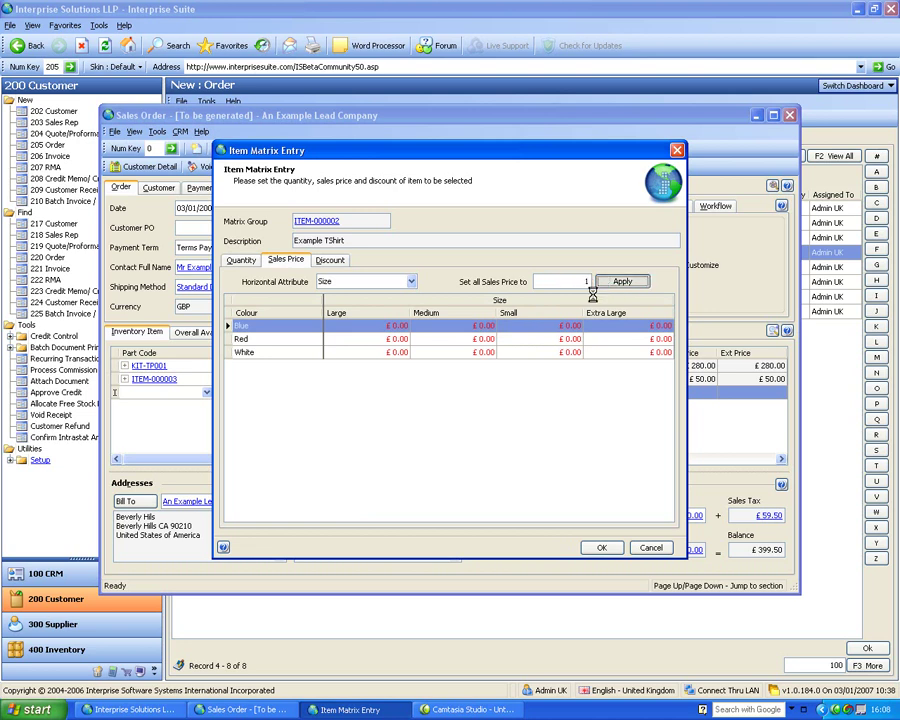
pyautogui.click(600, 548)
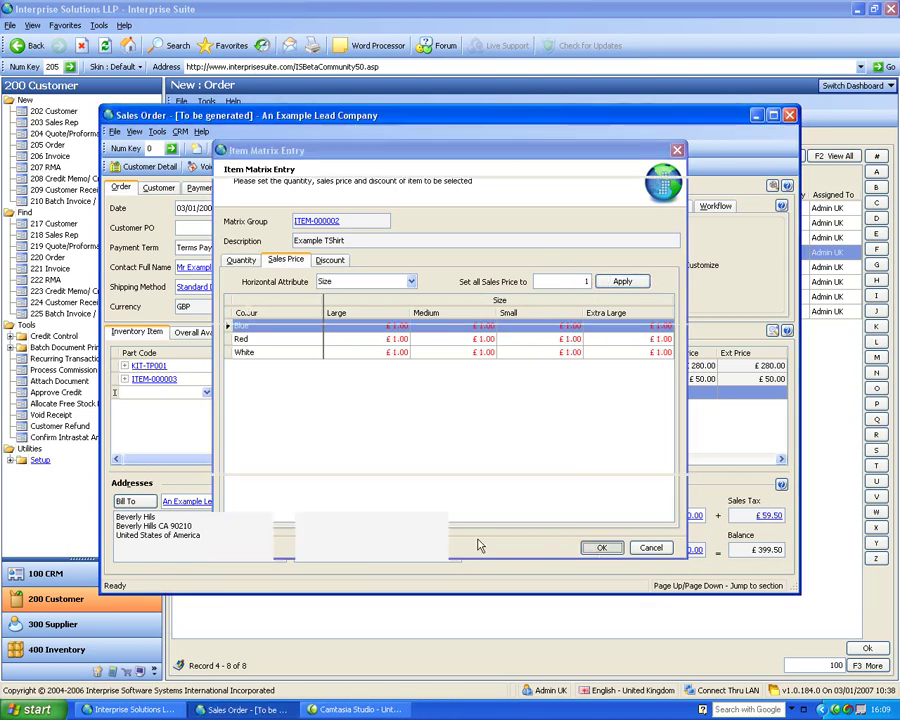
pyautogui.scroll(-1, 300, 400)
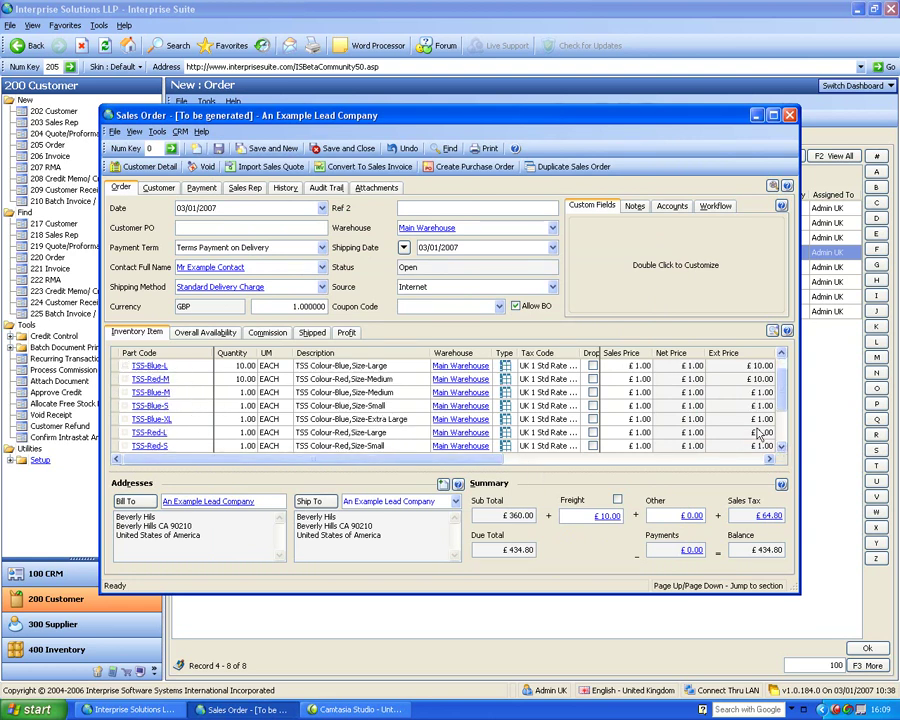
# - Save and close sales order SO-000015 and start a new Assembly inventory item
pyautogui.click(345, 148)
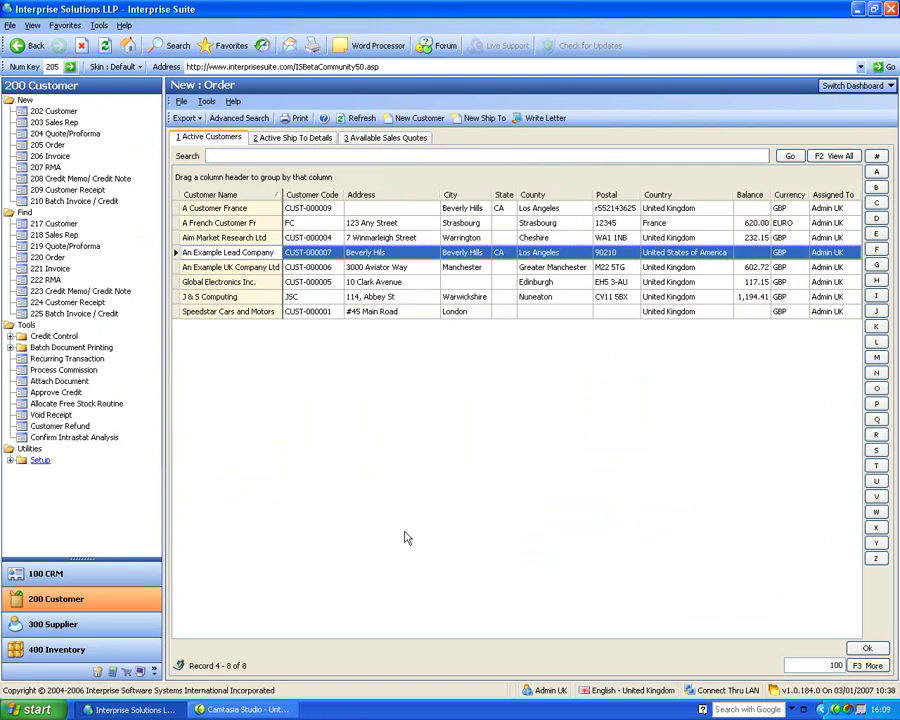
pyautogui.click(112, 650)
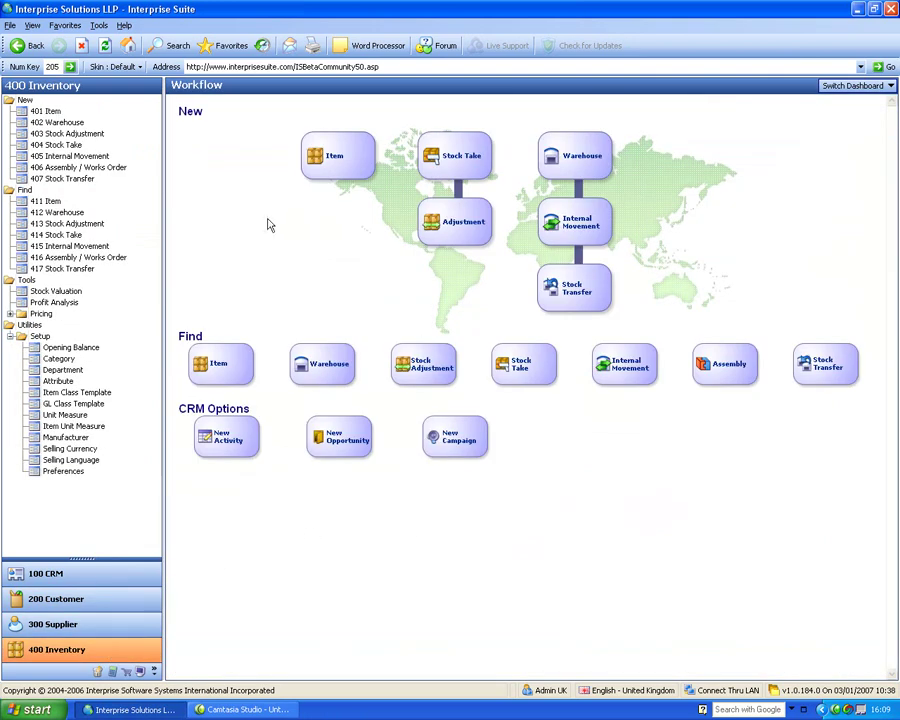
pyautogui.click(45, 112)
pyautogui.click(330, 383)
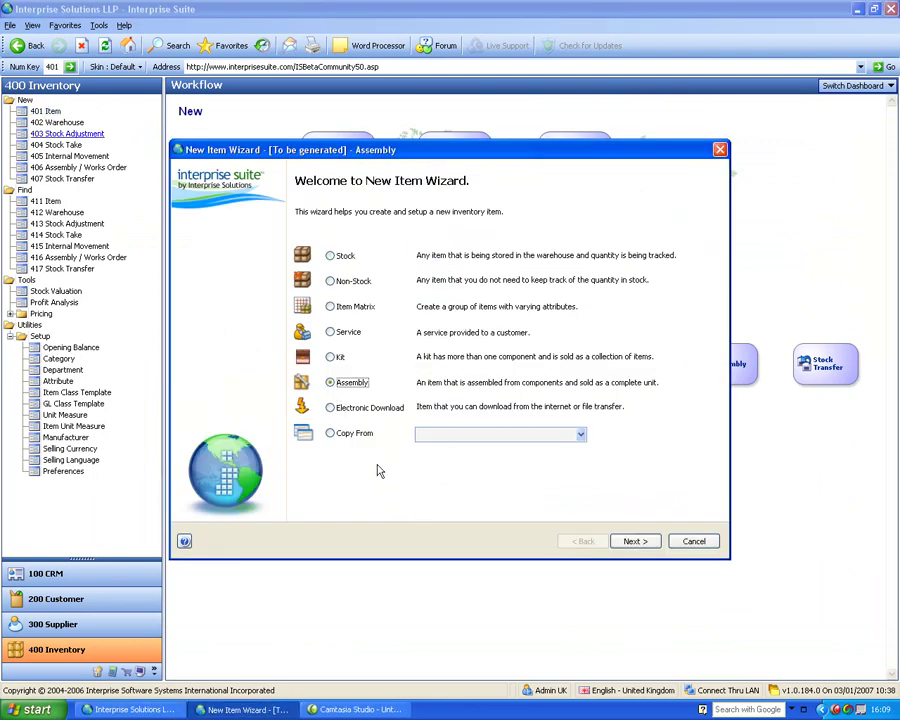
pyautogui.click(632, 540)
# - Copy 'Example Assembluy Item' into the extended description and advance to Assembly Components
pyautogui.press('Tab')
pyautogui.press('Tab')
pyautogui.press('Tab')
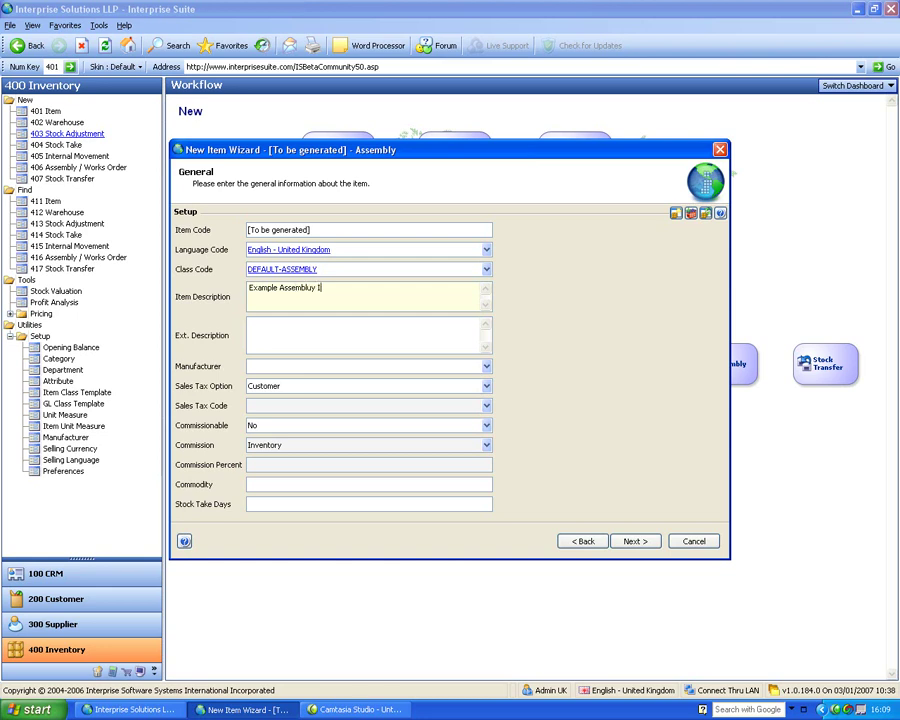
pyautogui.press('Tab')
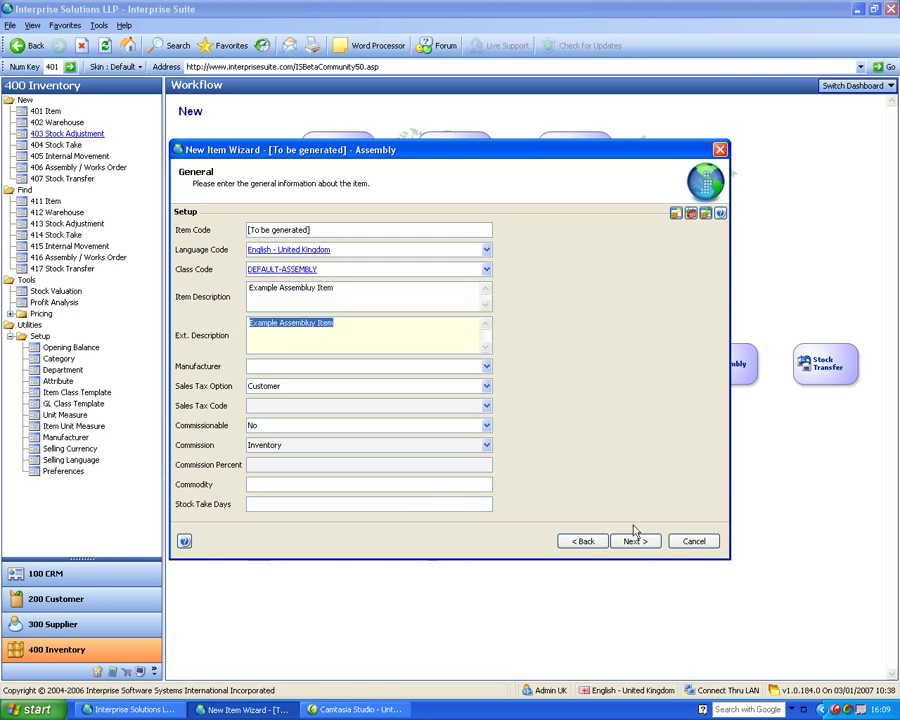
pyautogui.click(638, 542)
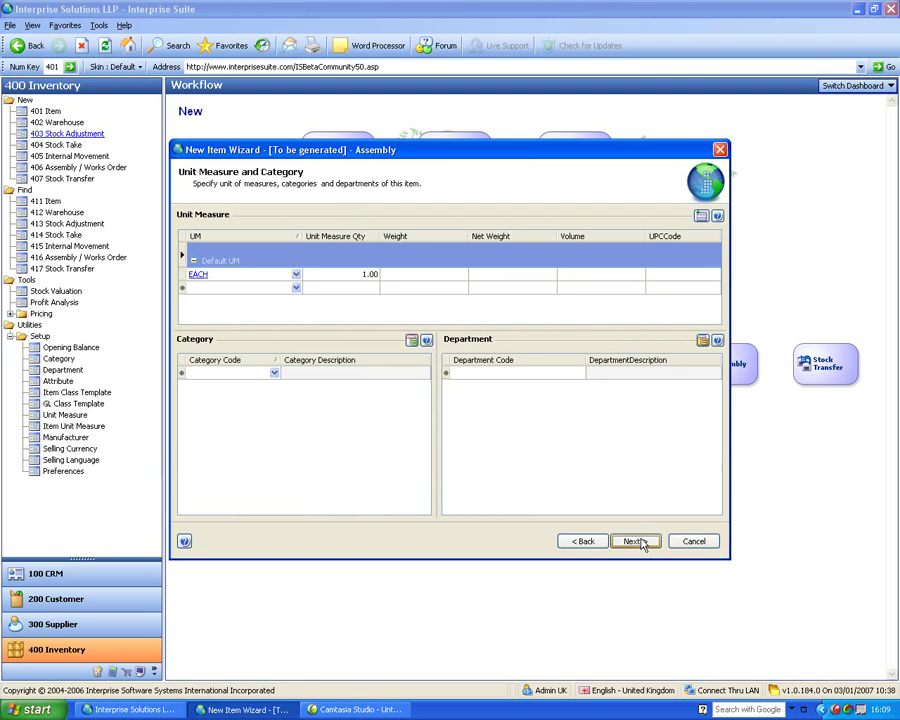
pyautogui.click(642, 543)
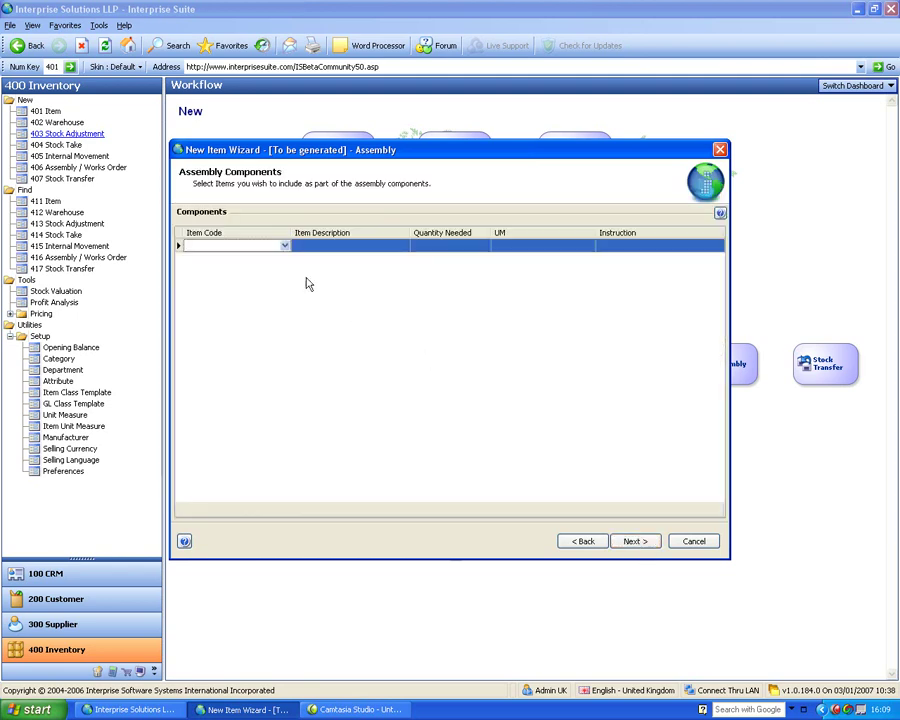
# - Pick five components including 1 GB Kingston Memory, 2.6 Intel Duo Processor, ITEM-000001 and K9001 items
pyautogui.click(284, 247)
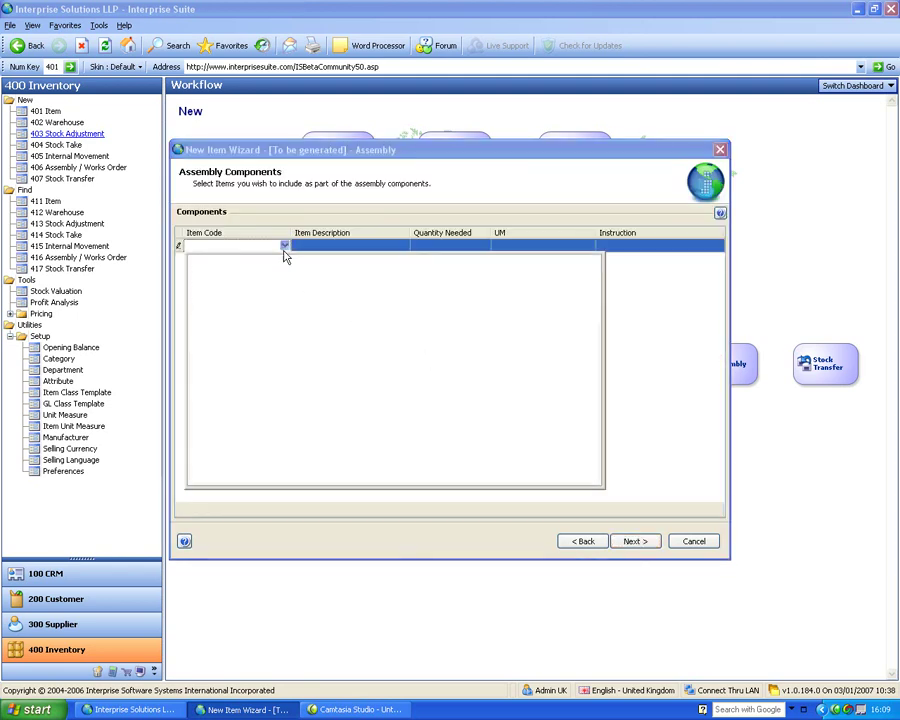
pyautogui.click(207, 295)
pyautogui.click(207, 309)
pyautogui.click(207, 339)
pyautogui.click(207, 354)
pyautogui.click(207, 383)
pyautogui.click(207, 368)
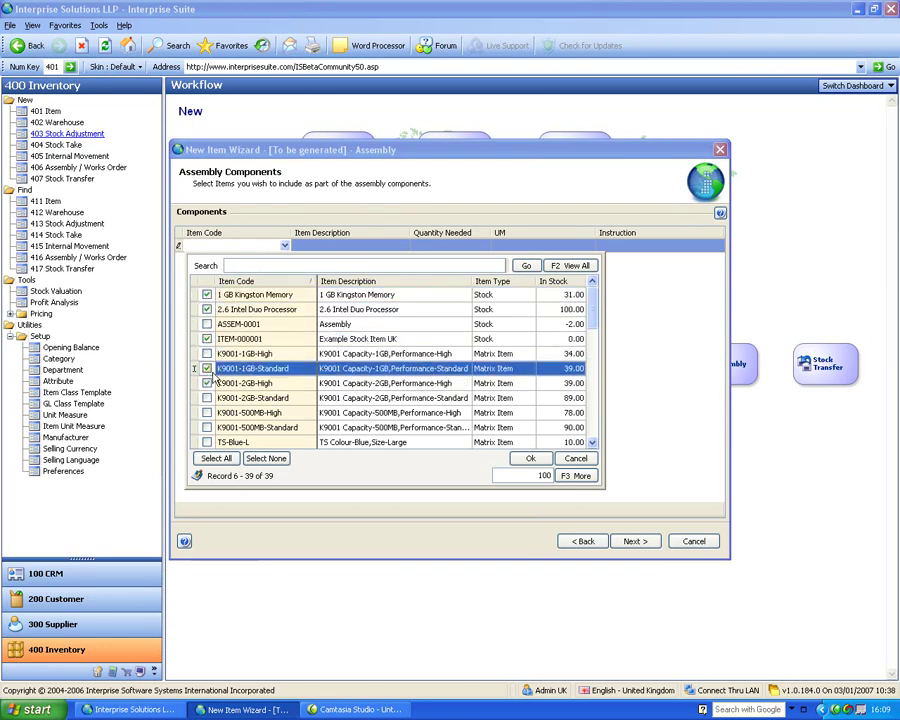
pyautogui.click(530, 459)
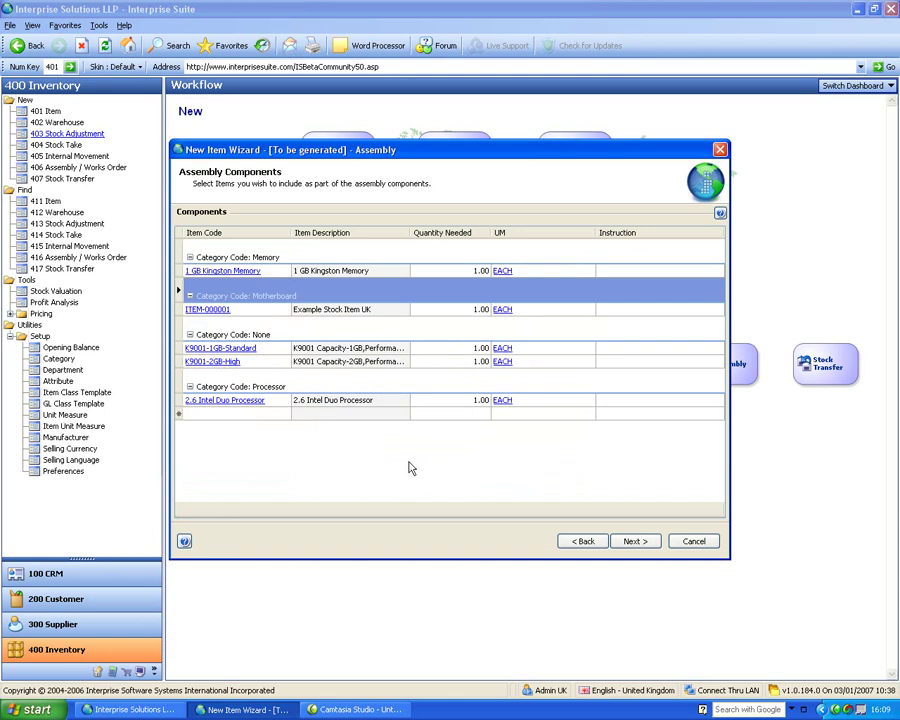
# - Set quantities 10 for Kingston memory and 20 for ITEM-000001, adding the instruction 'screw this to that'
pyautogui.click(458, 272)
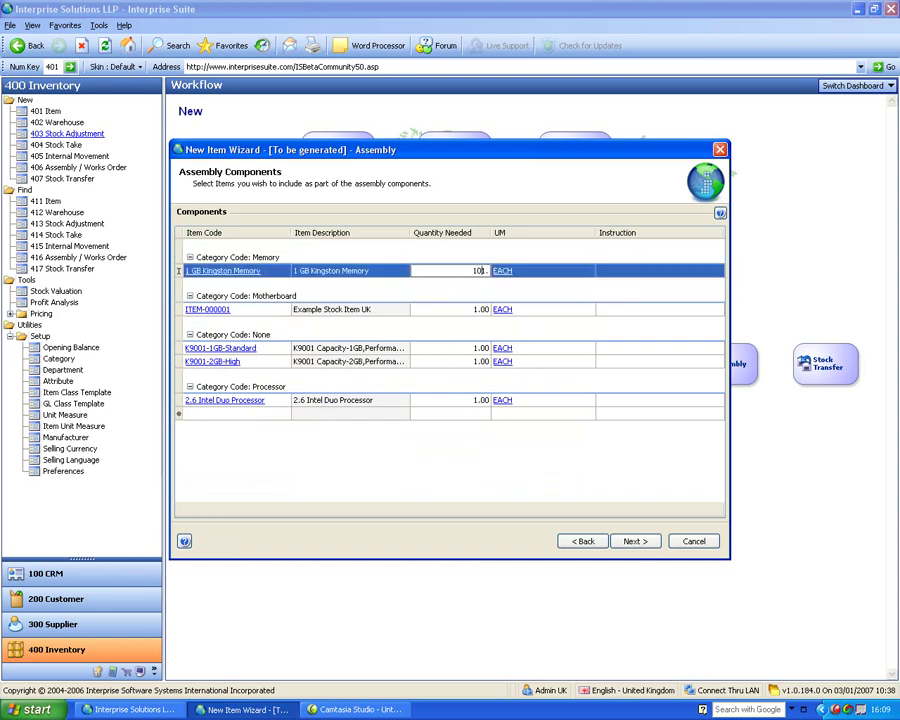
pyautogui.write('10')
pyautogui.press('Down')
pyautogui.write('20')
pyautogui.press('Down')
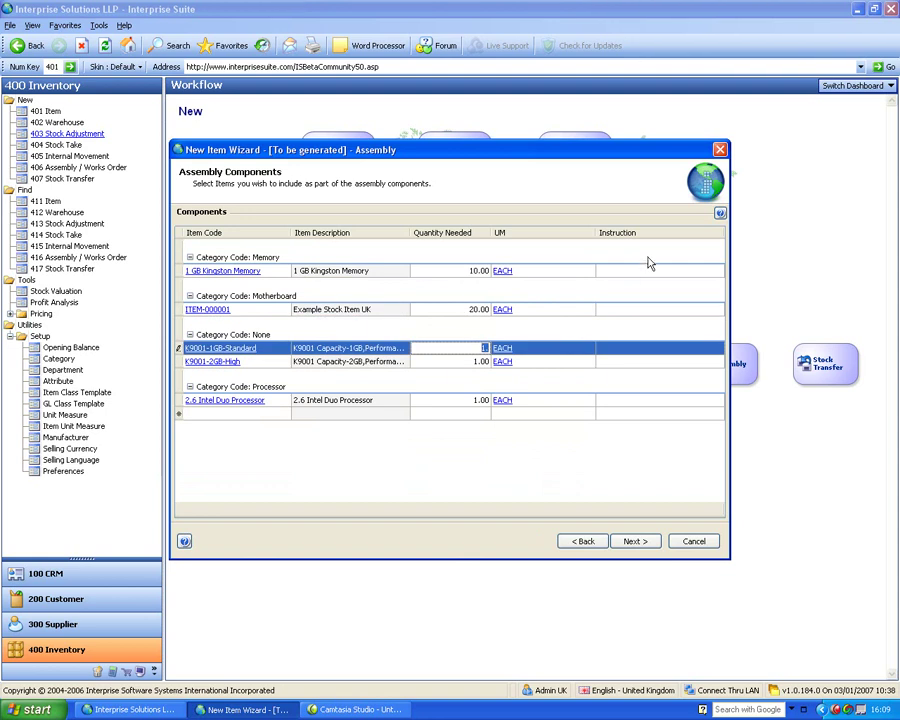
pyautogui.click(649, 270)
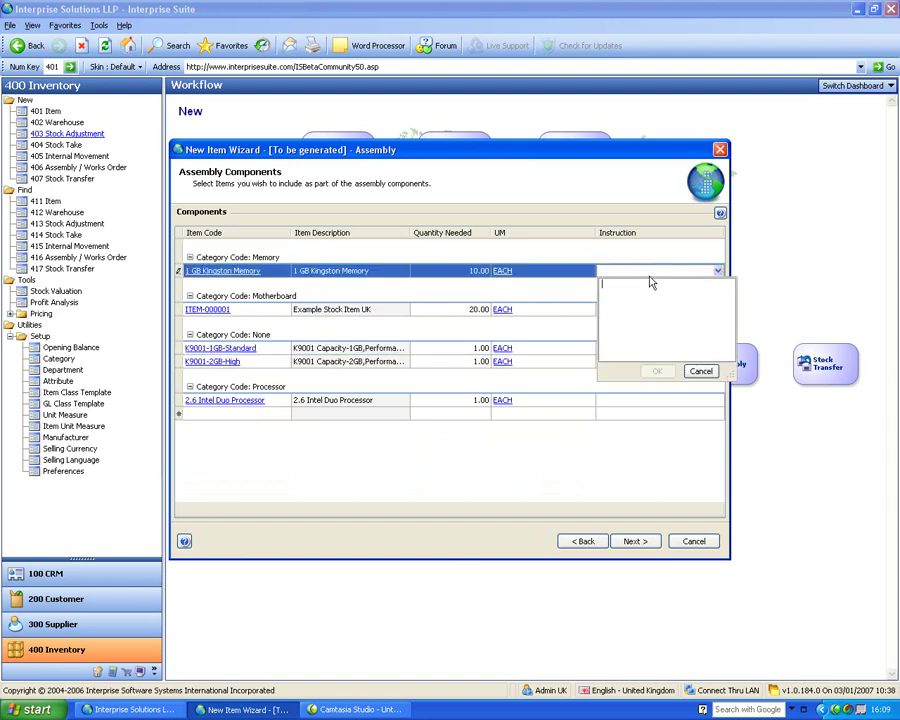
pyautogui.write('screw this to that')
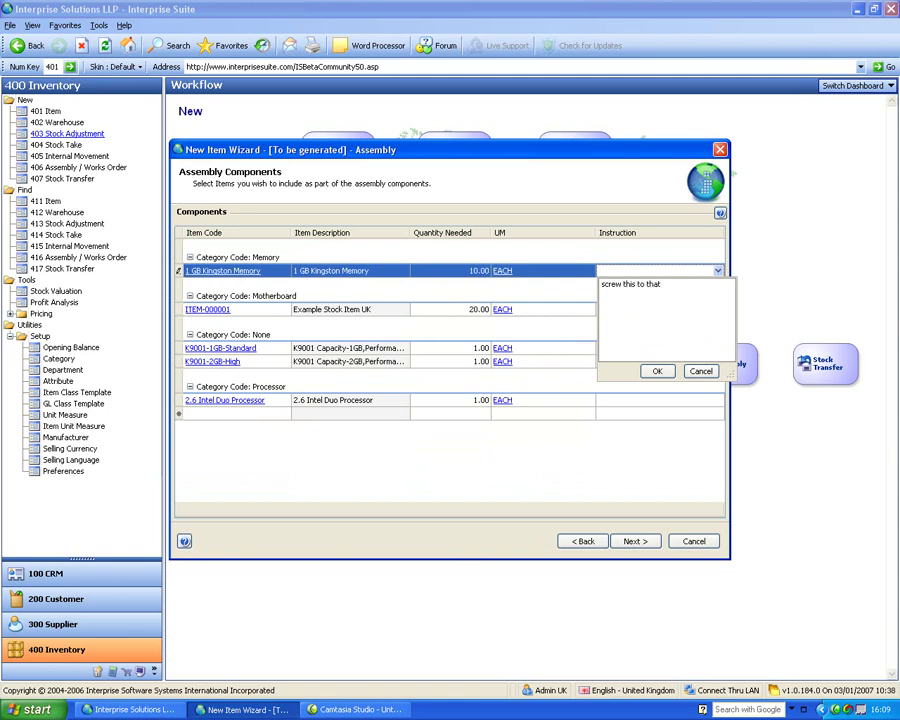
pyautogui.click(657, 371)
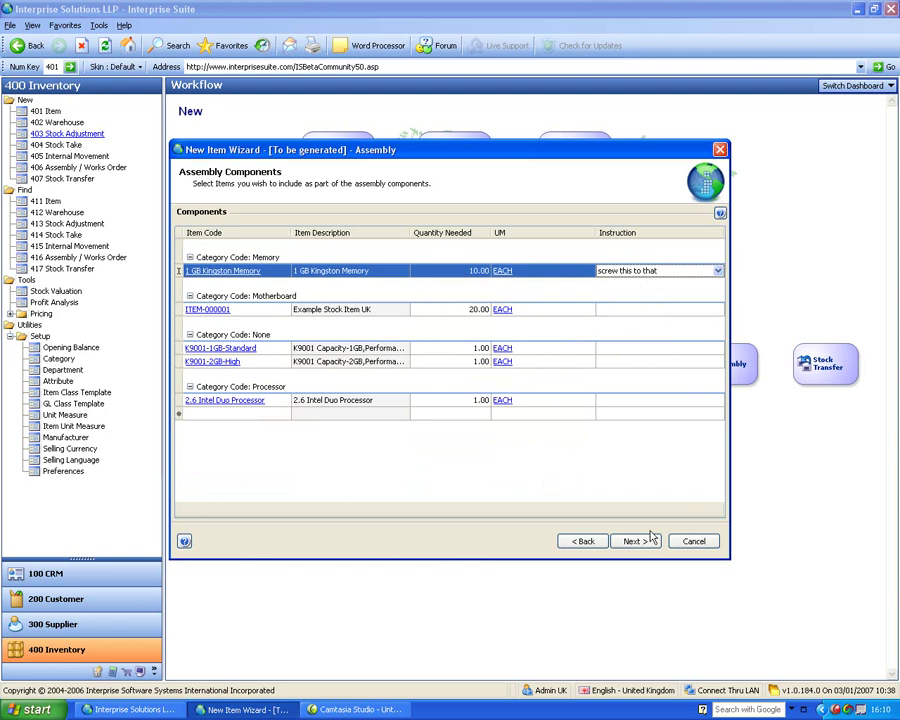
pyautogui.click(648, 539)
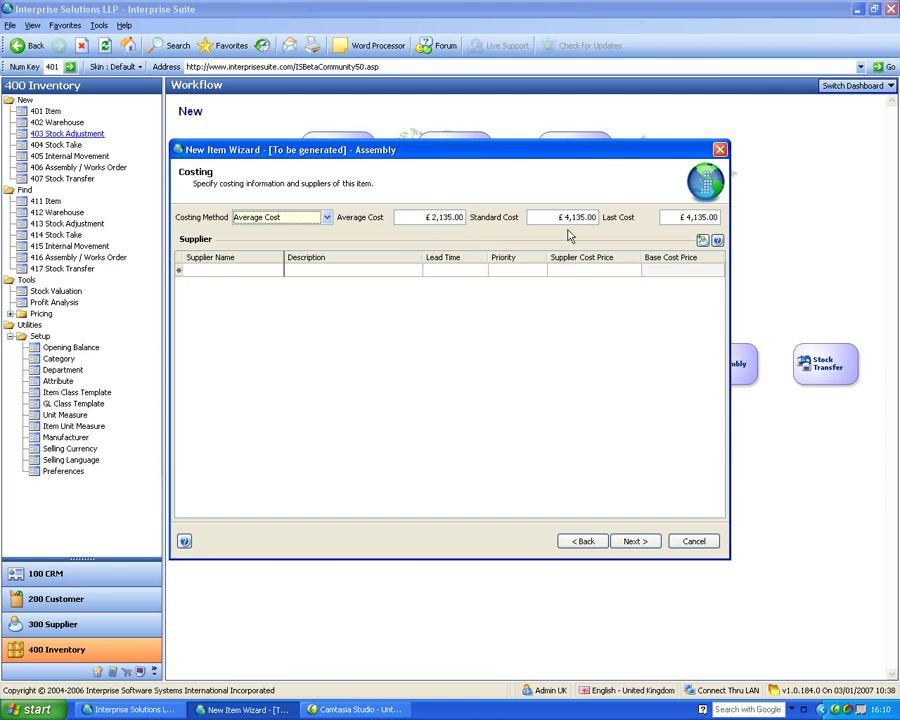
# - Step through the remaining wizard pages to create assembly item ITEM-000004
pyautogui.click(633, 541)
pyautogui.click(632, 542)
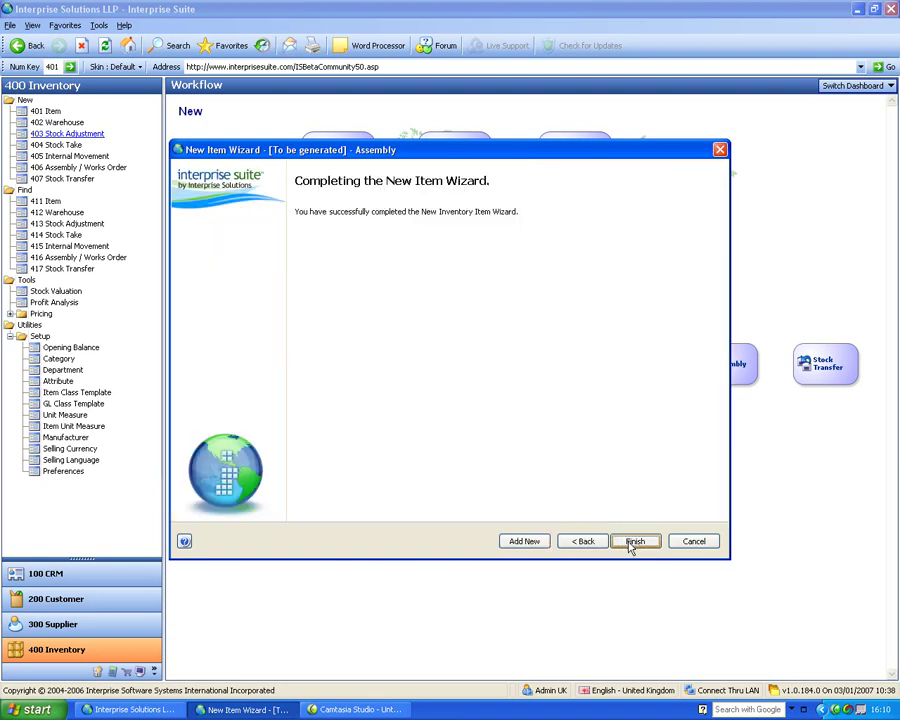
pyautogui.click(632, 543)
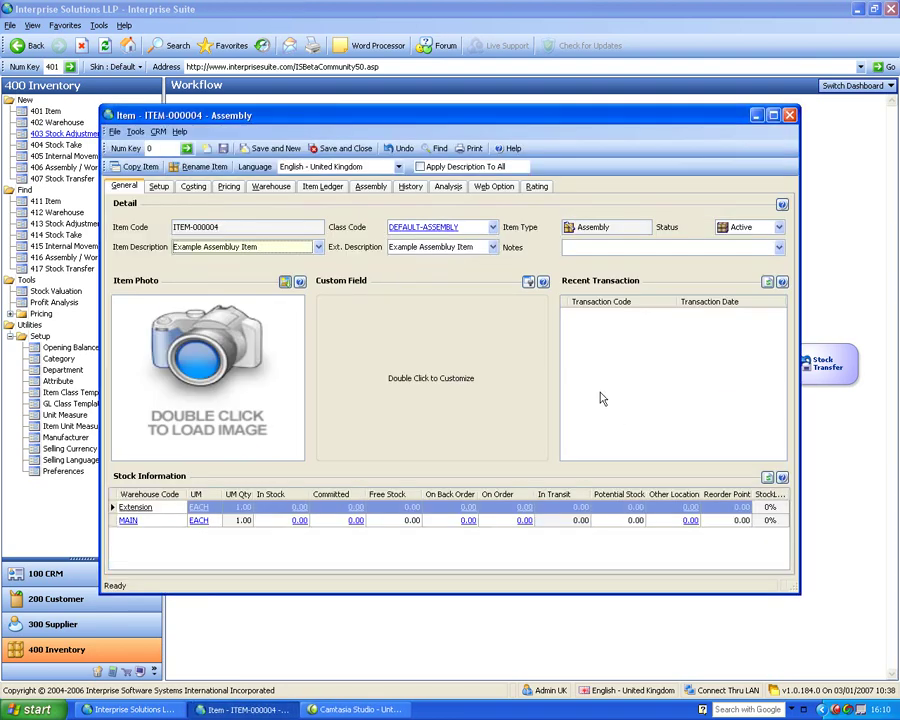
# - Review the component costs on the Assembly tab, then save and close the item
pyautogui.click(368, 188)
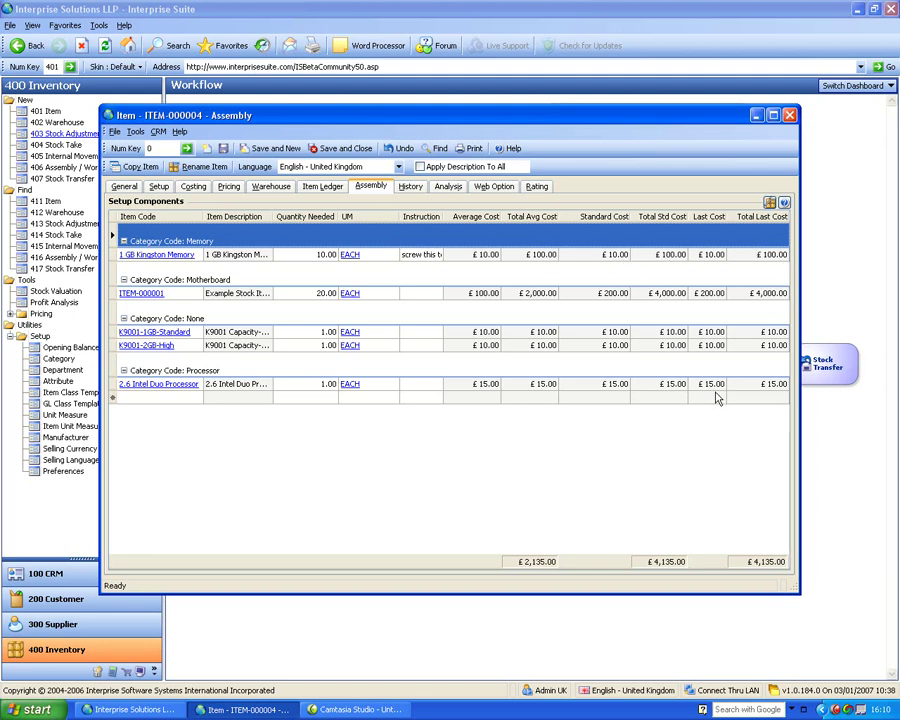
pyautogui.click(345, 148)
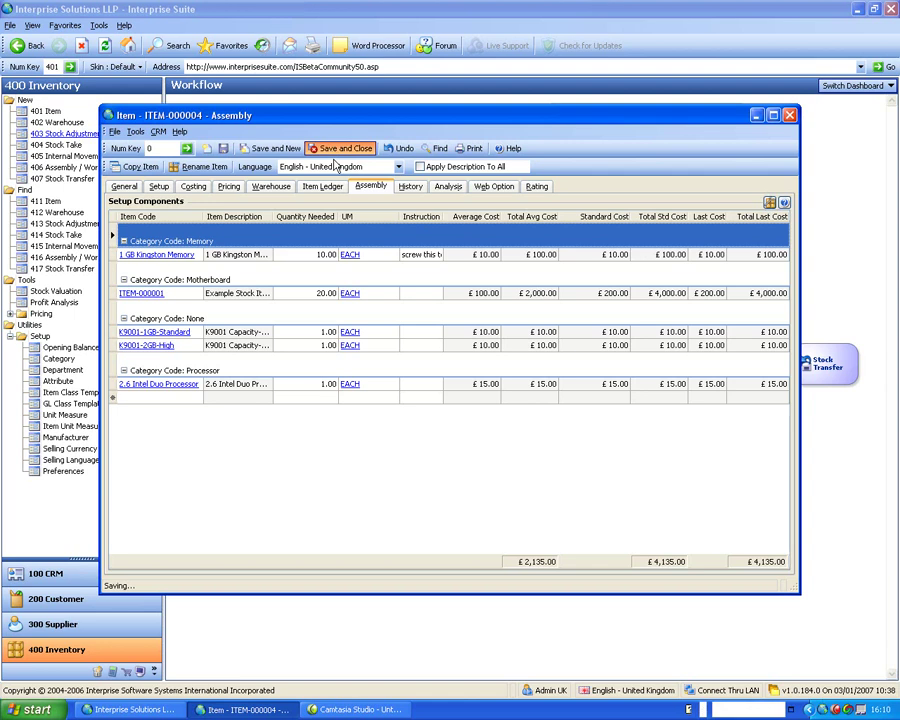
pyautogui.press('Return')
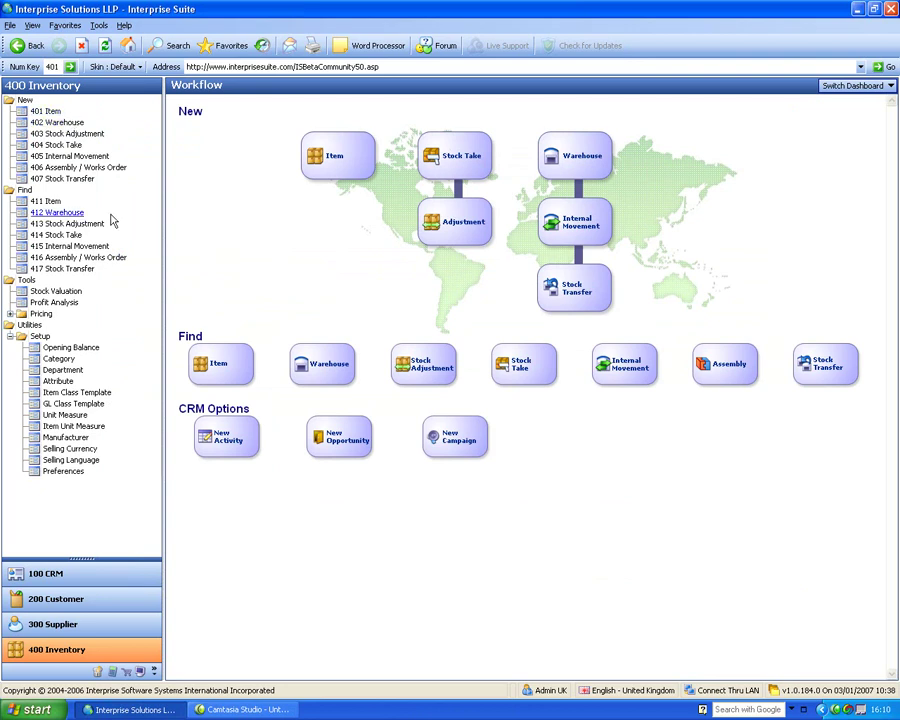
# - Open the MAIN warehouse record from the 412 Warehouse list
pyautogui.click(56, 213)
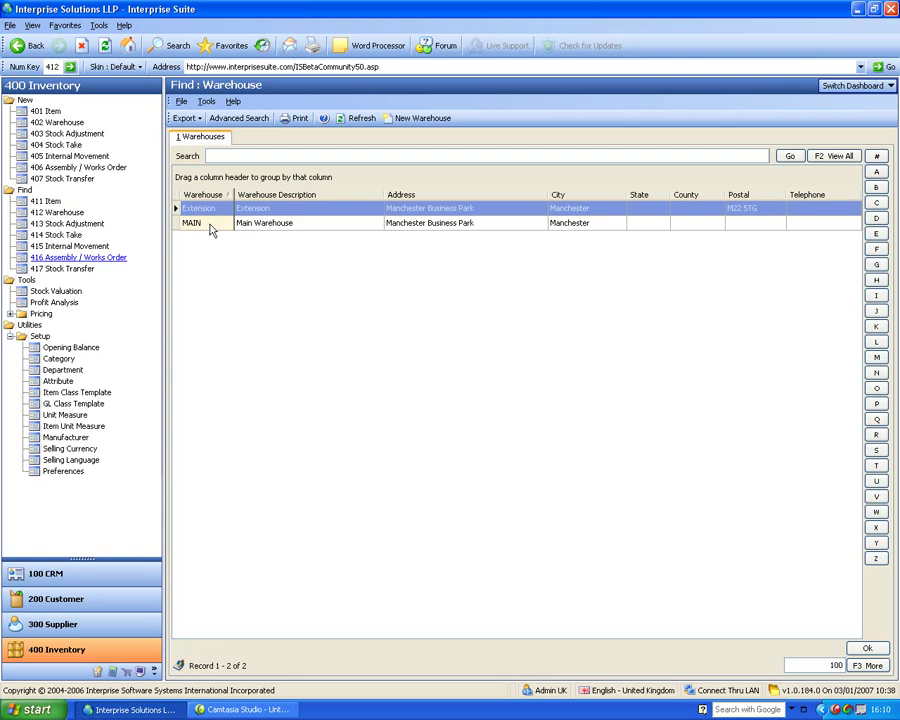
pyautogui.doubleClick(208, 225)
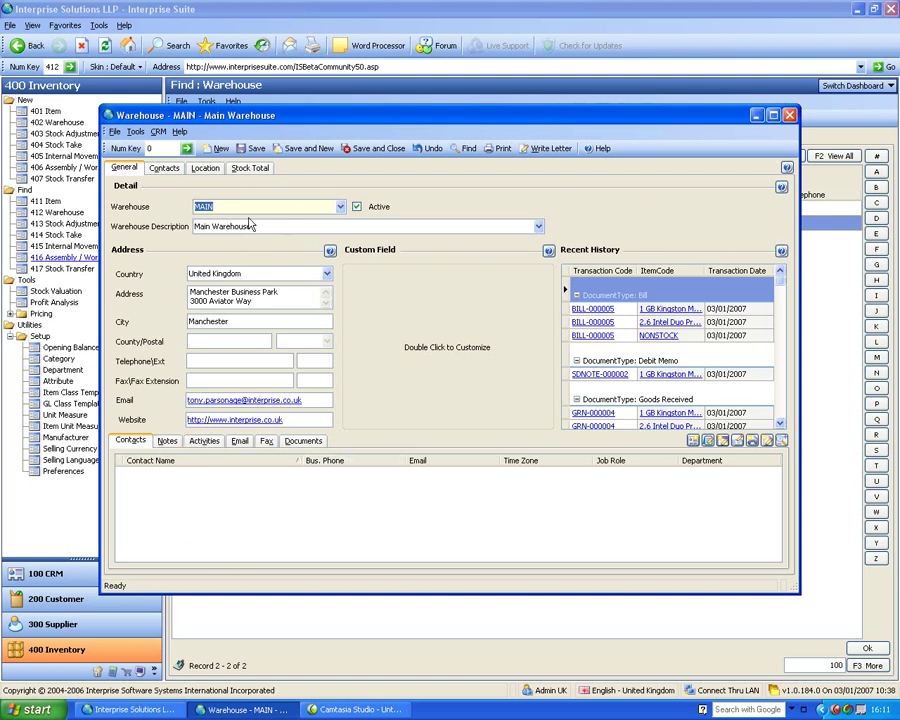
# - Review MAIN's locations on the Location tab: Normal, Drop Ship, Defective, Repair and Return To Supplier
pyautogui.click(205, 168)
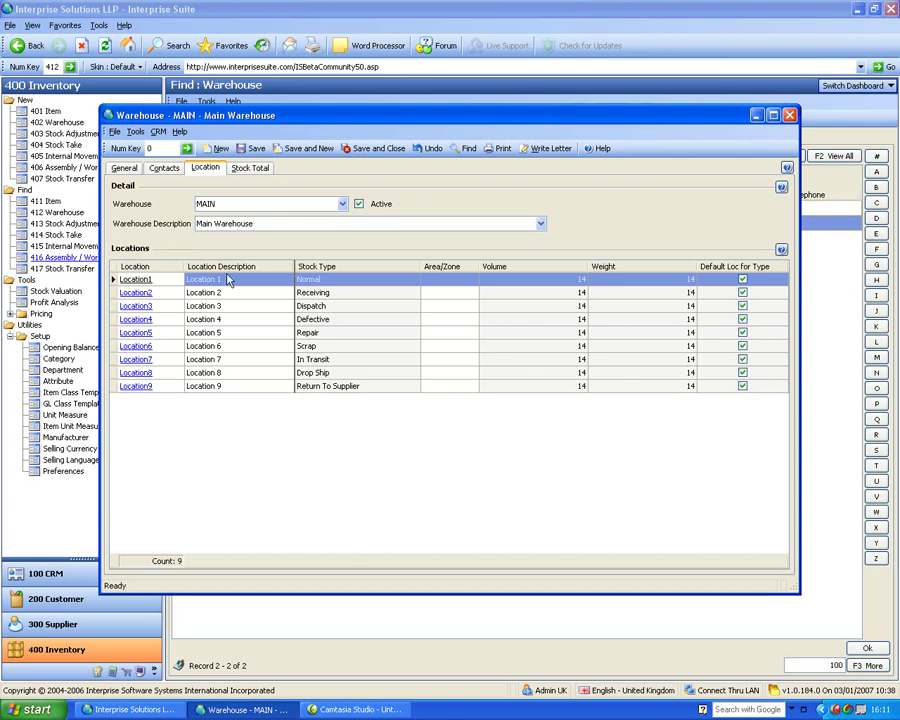
pyautogui.click(318, 282)
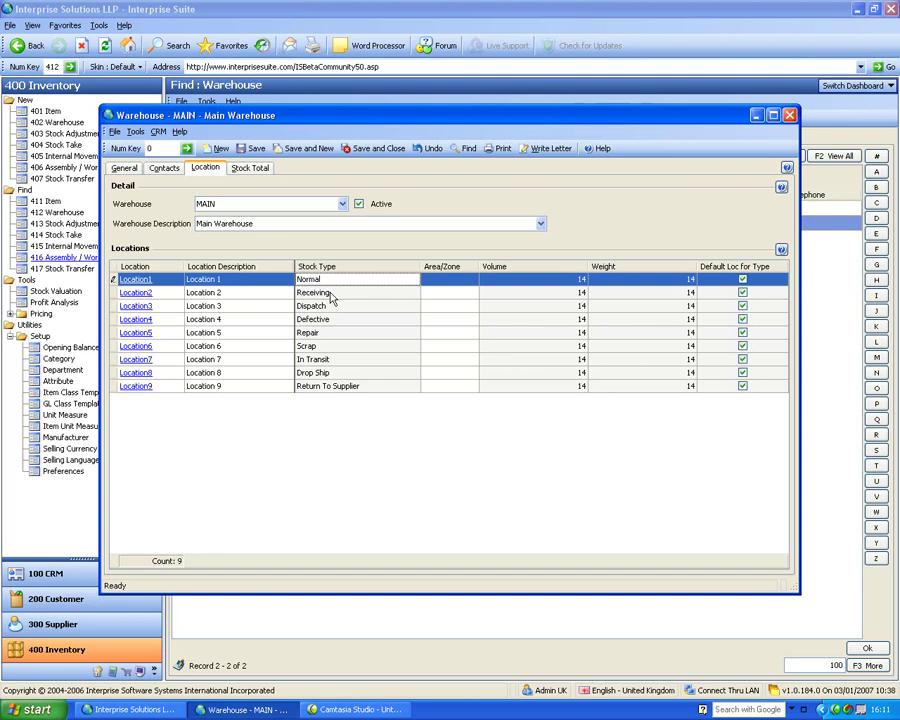
pyautogui.click(341, 373)
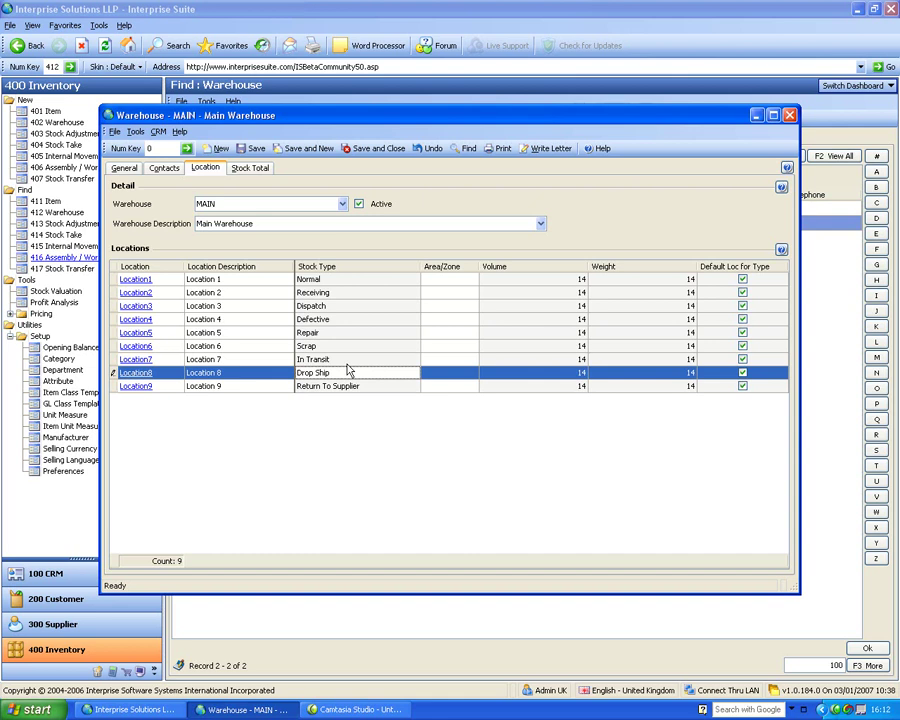
pyautogui.click(324, 283)
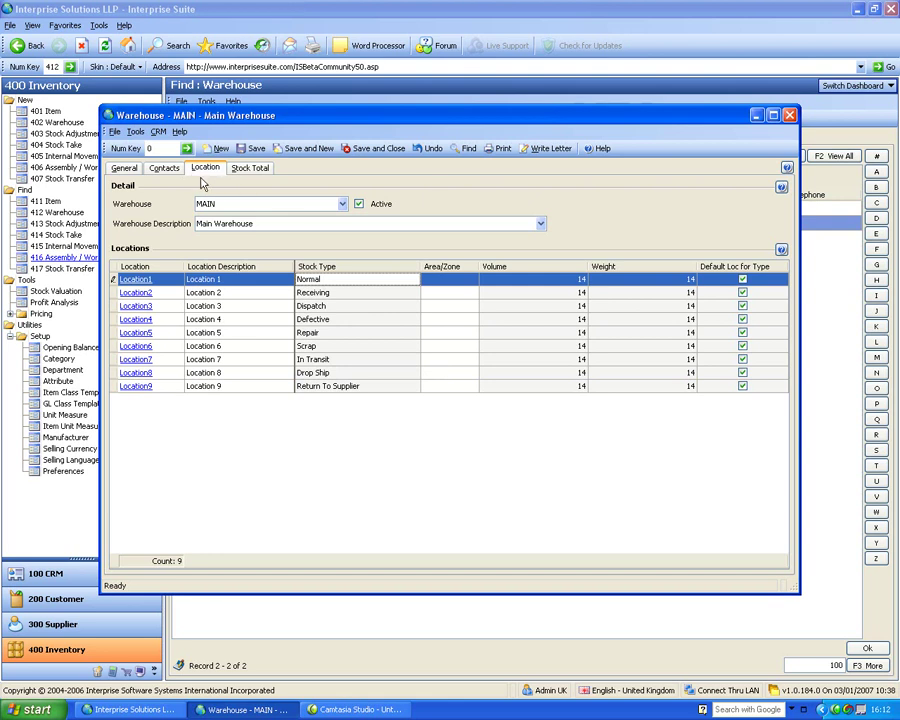
pyautogui.click(116, 170)
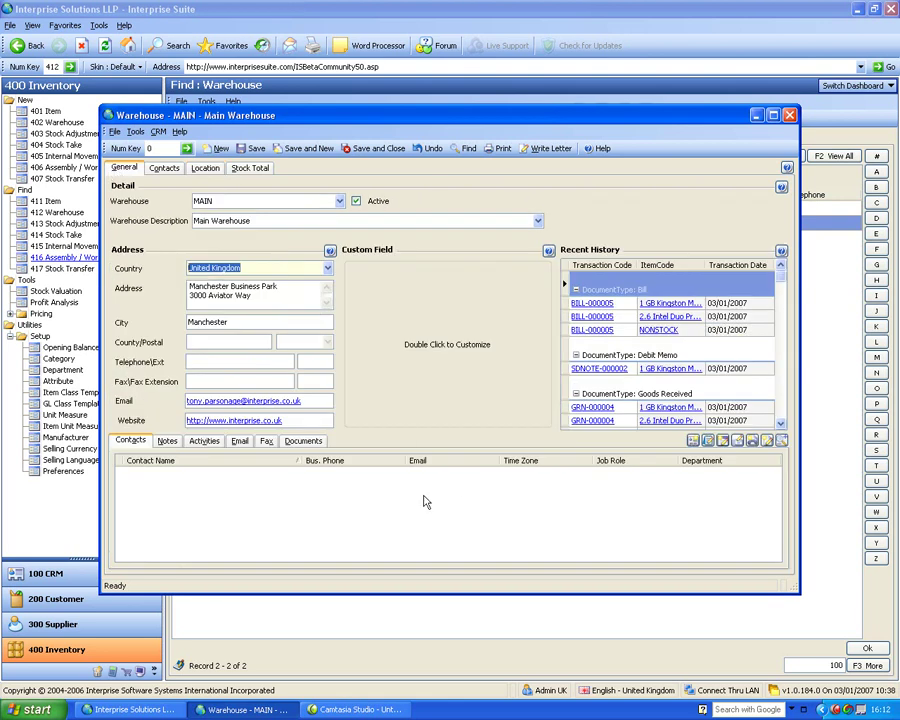
pyautogui.click(205, 170)
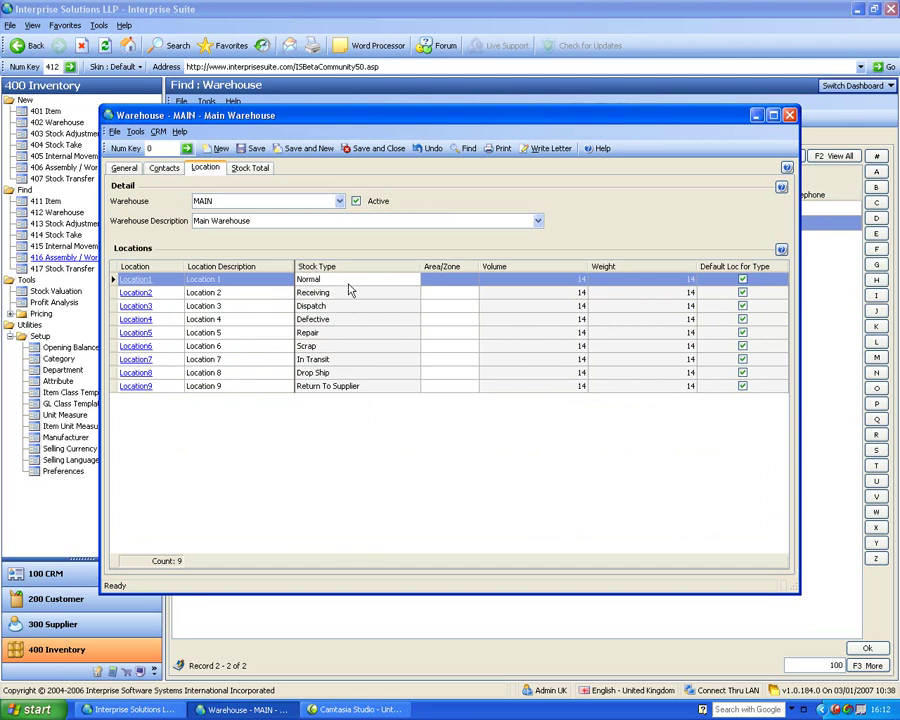
pyautogui.click(376, 388)
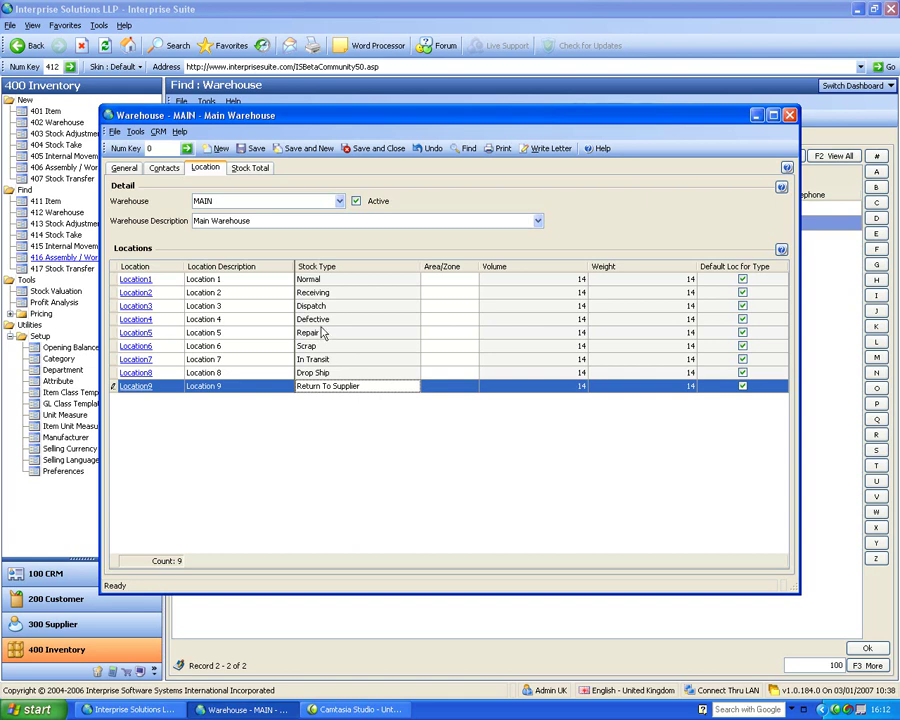
pyautogui.click(324, 282)
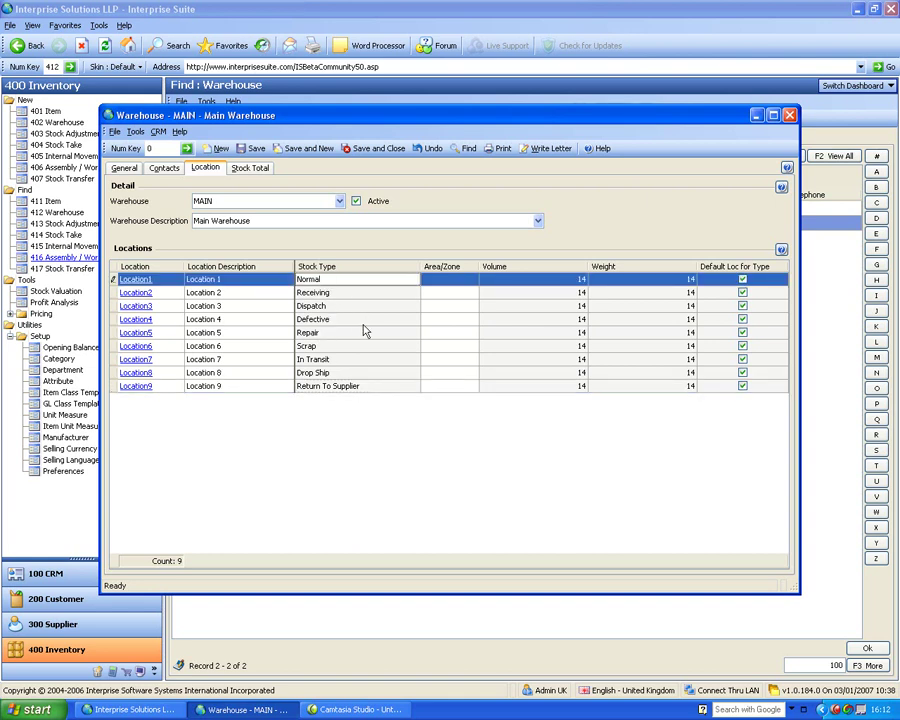
pyautogui.click(340, 320)
pyautogui.click(338, 338)
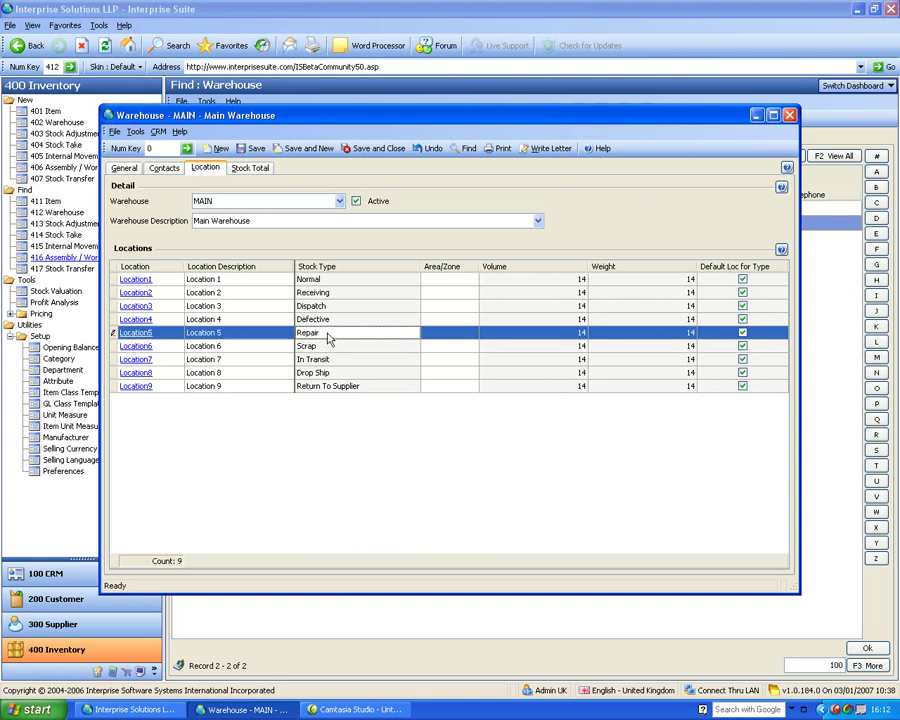
# - Check the Intel Duo Processor's location stock counts for its other-location and 100 in-stock quantities
pyautogui.click(250, 168)
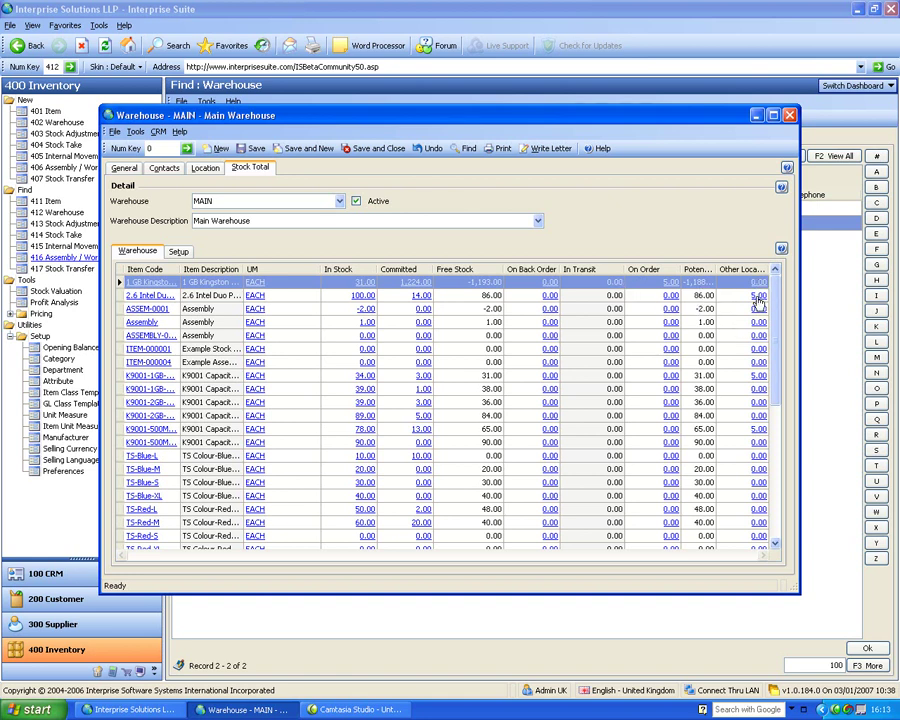
pyautogui.click(758, 297)
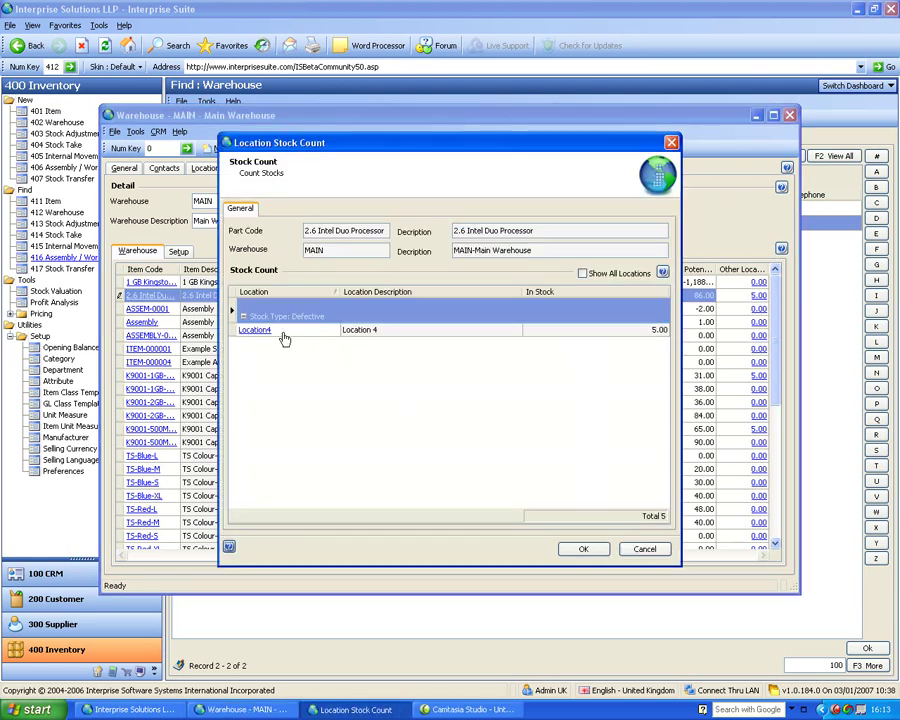
pyautogui.click(284, 334)
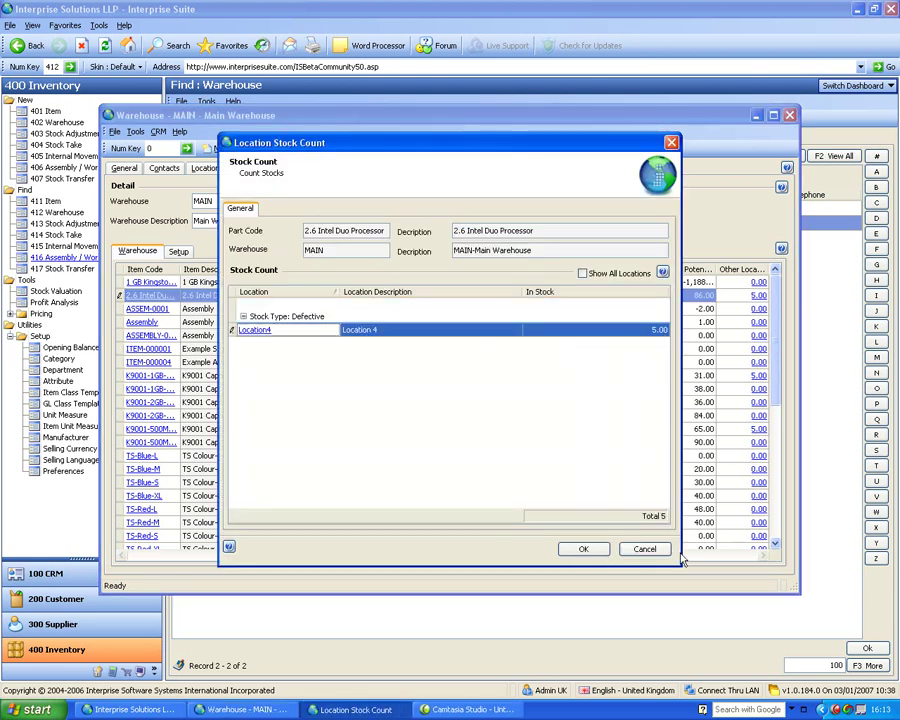
pyautogui.click(645, 549)
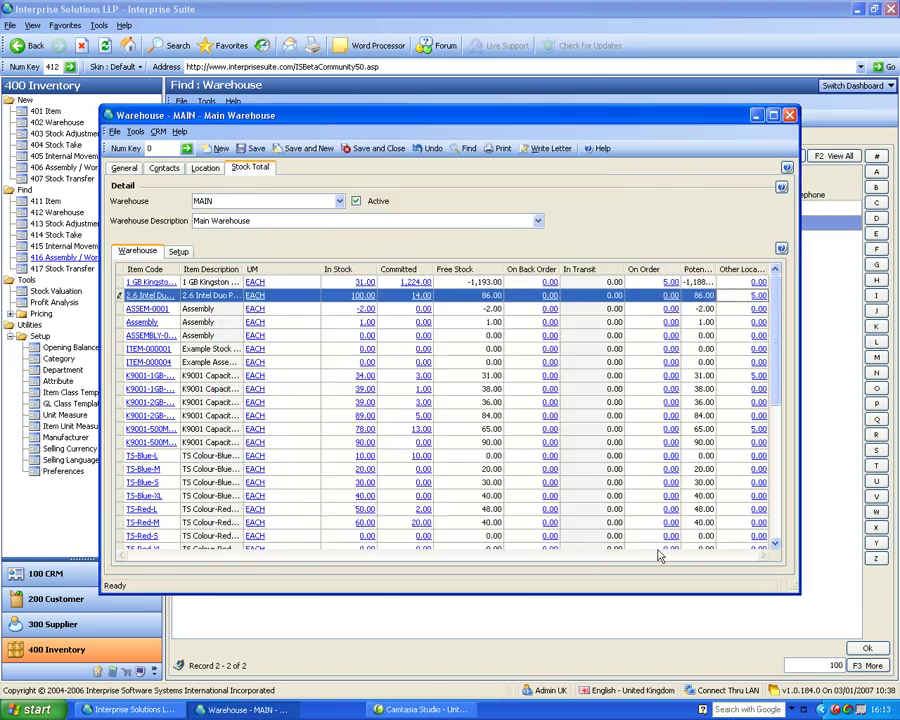
pyautogui.click(362, 296)
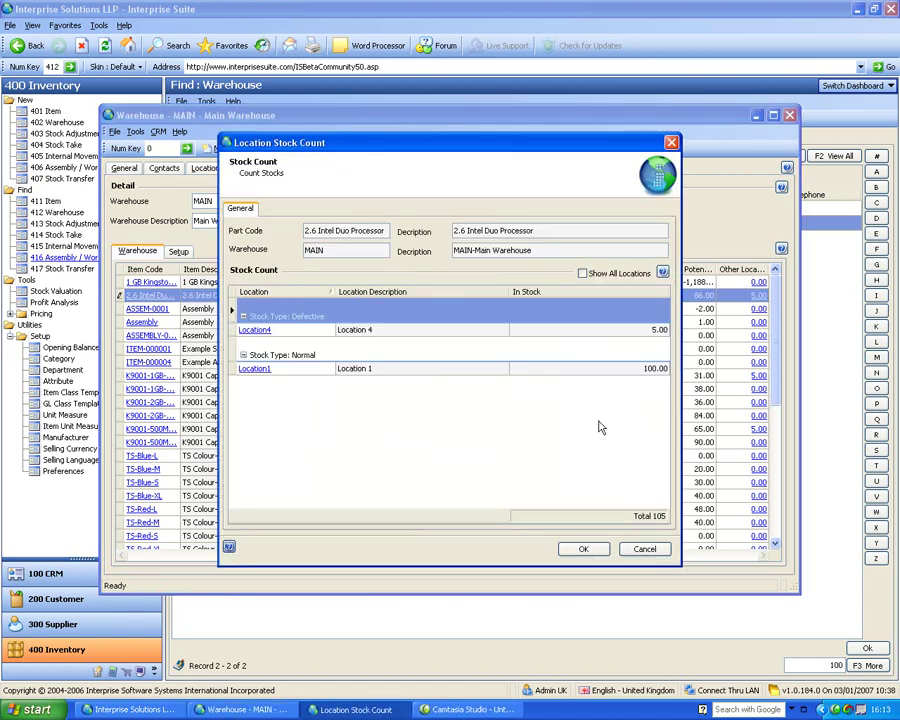
pyautogui.click(565, 367)
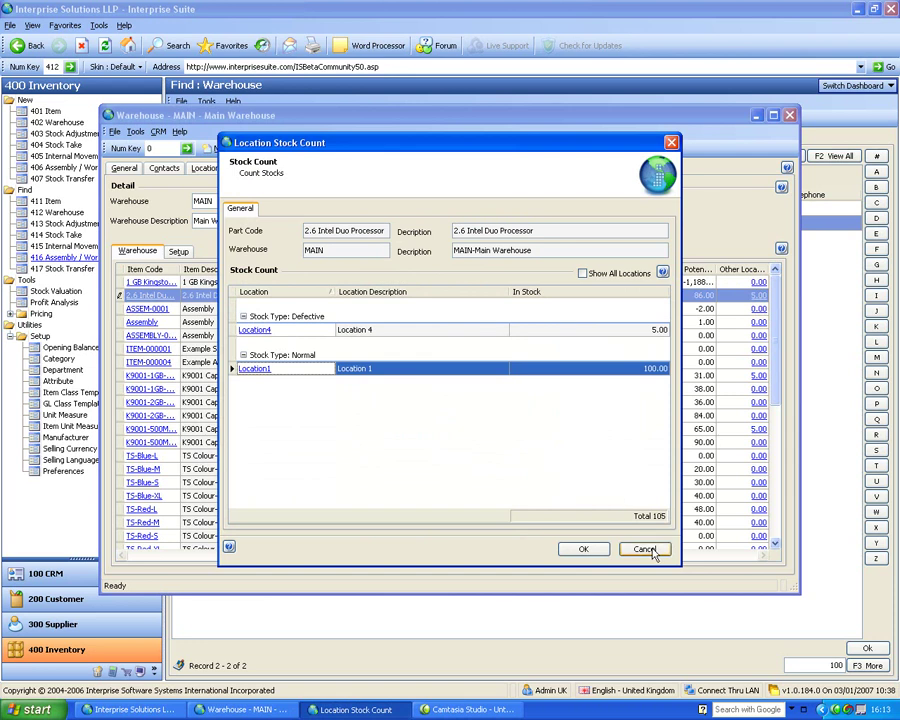
pyautogui.click(648, 550)
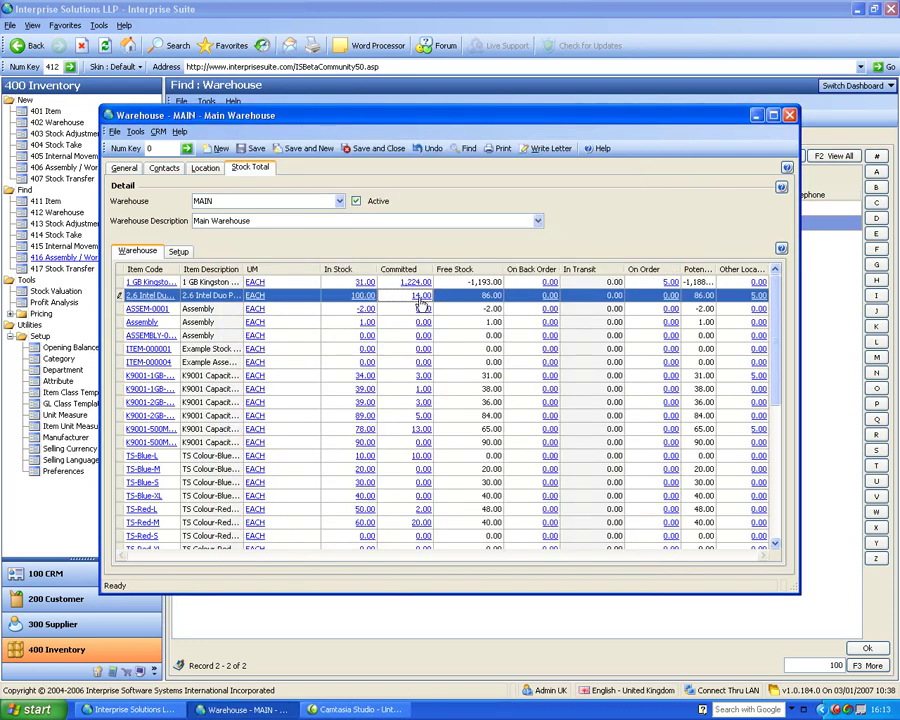
# - Review the sales orders committing 14 units, then show the warehouse's min, max and reorder settings
pyautogui.click(421, 302)
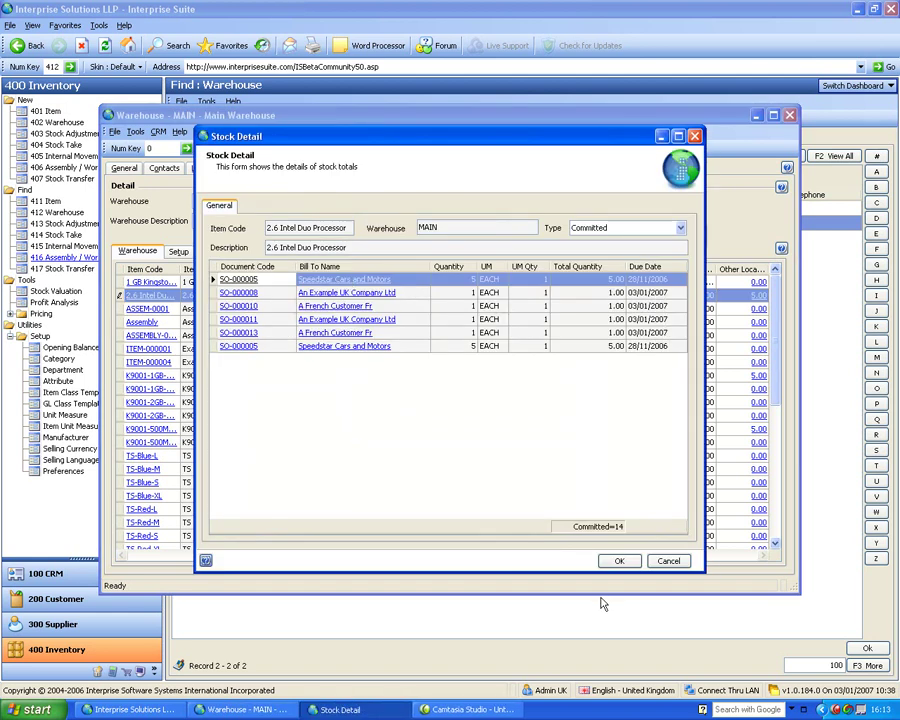
pyautogui.click(672, 561)
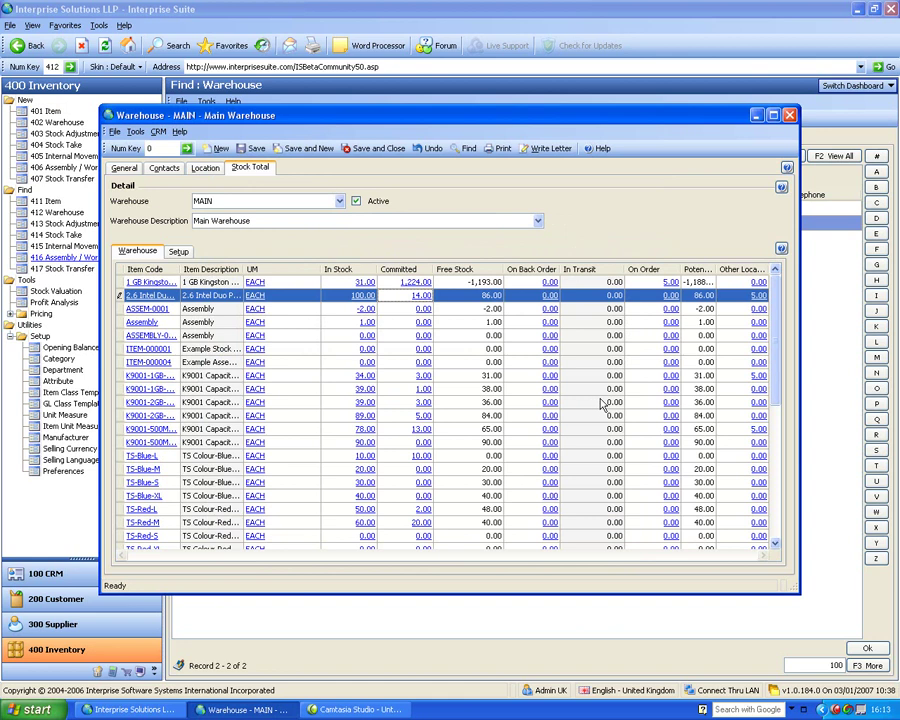
pyautogui.click(175, 253)
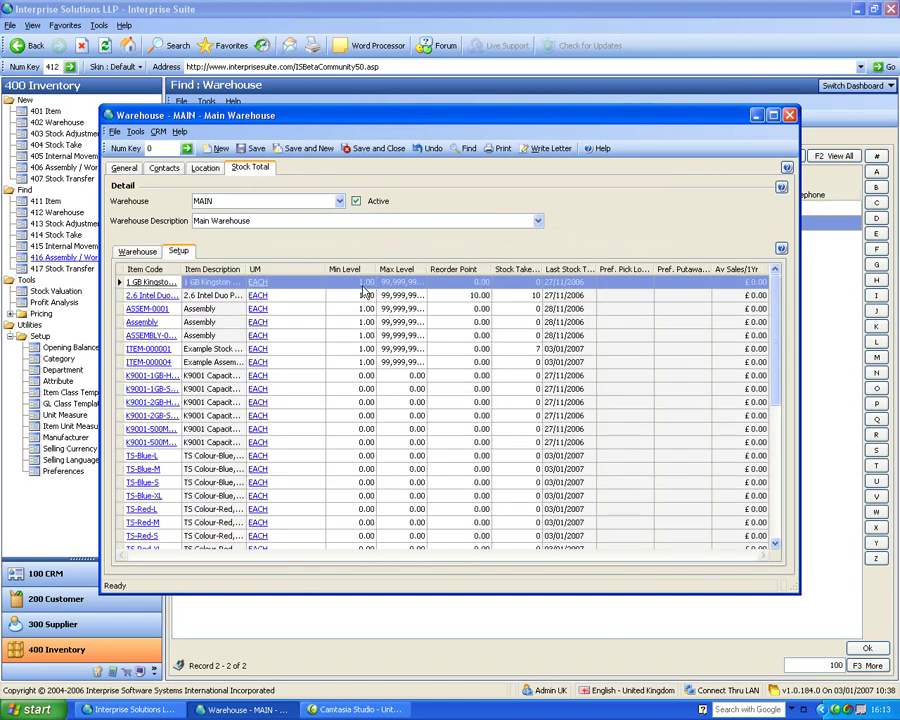
# - Enter a stock take value of 10 for the 2.6 Intel Duo Processor and close the MAIN warehouse
pyautogui.click(519, 296)
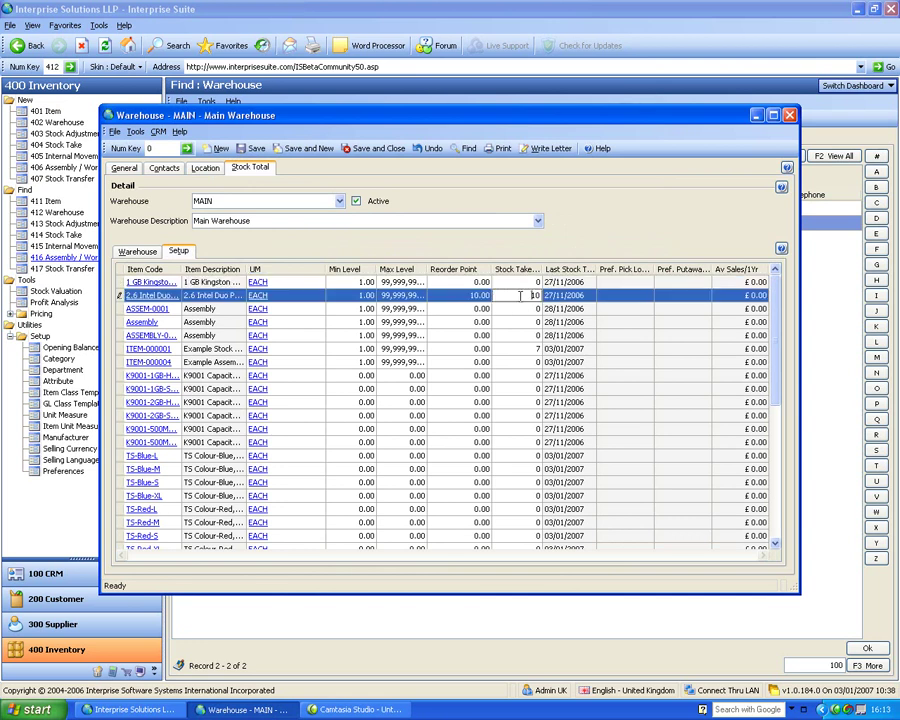
pyautogui.click(622, 284)
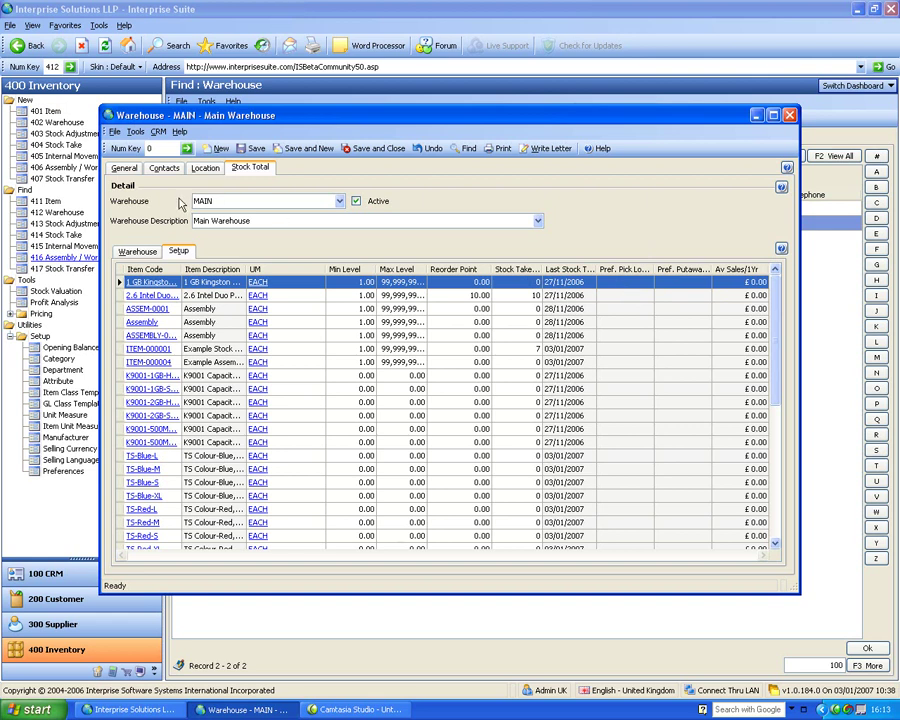
pyautogui.click(789, 115)
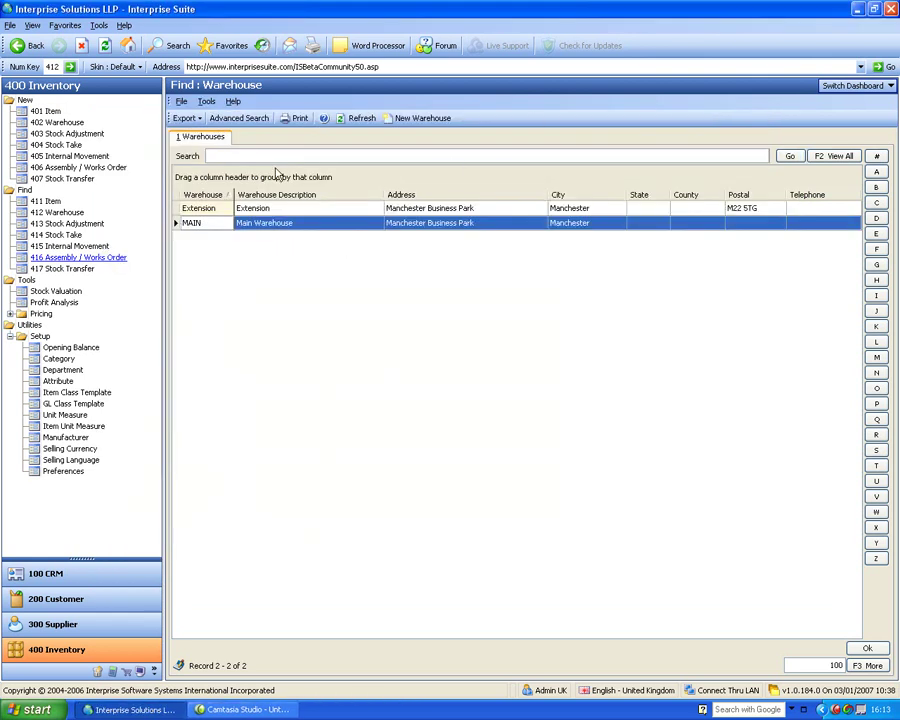
# - Show 1 GB Kingston Memory's item ledger filtered to this month's transactions
pyautogui.click(45, 202)
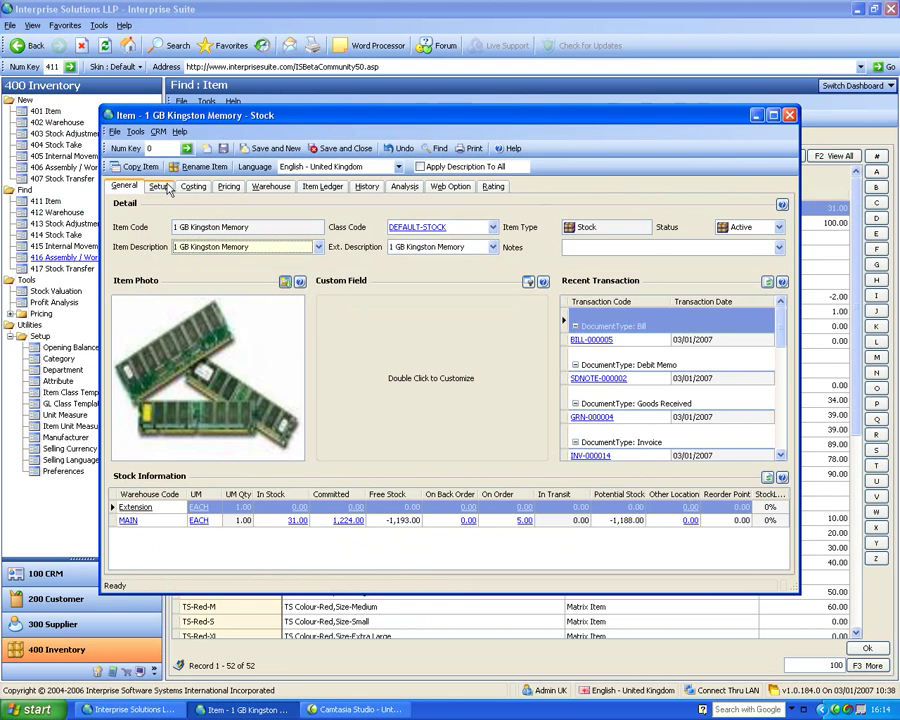
pyautogui.click(325, 187)
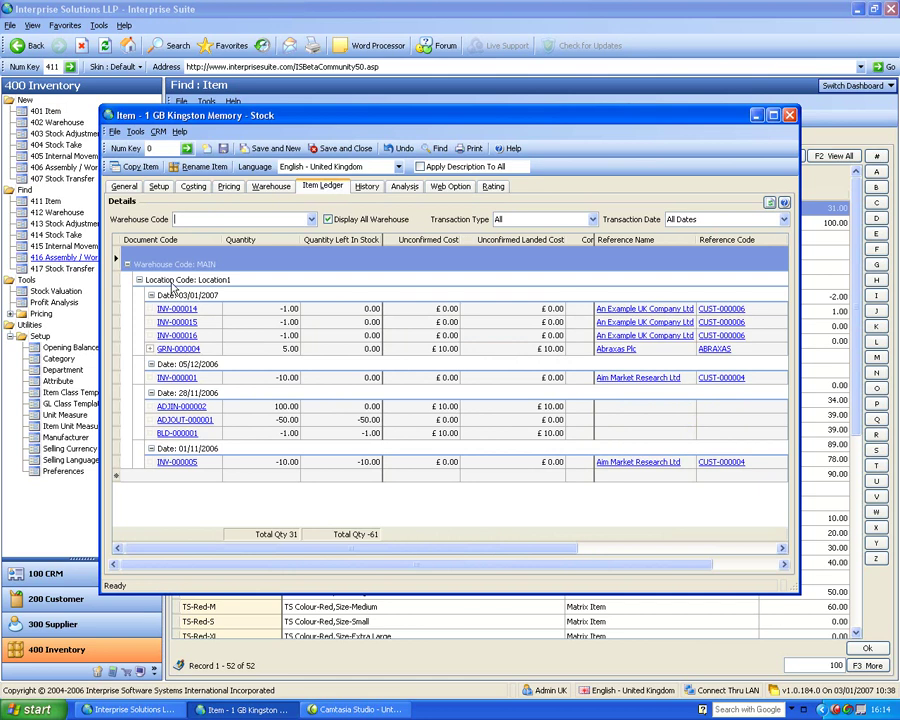
pyautogui.click(277, 314)
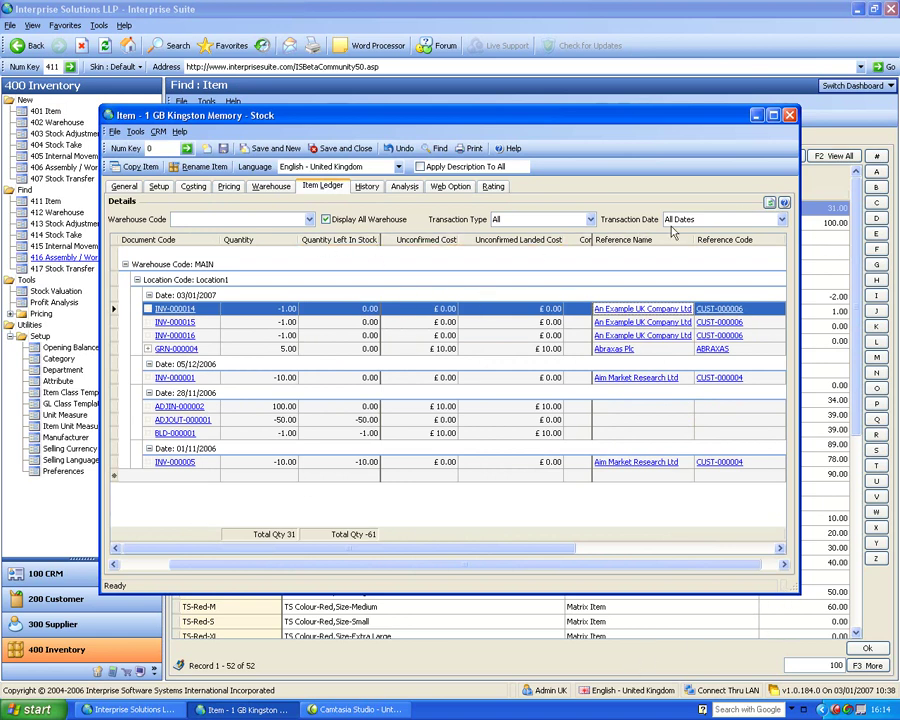
pyautogui.click(781, 219)
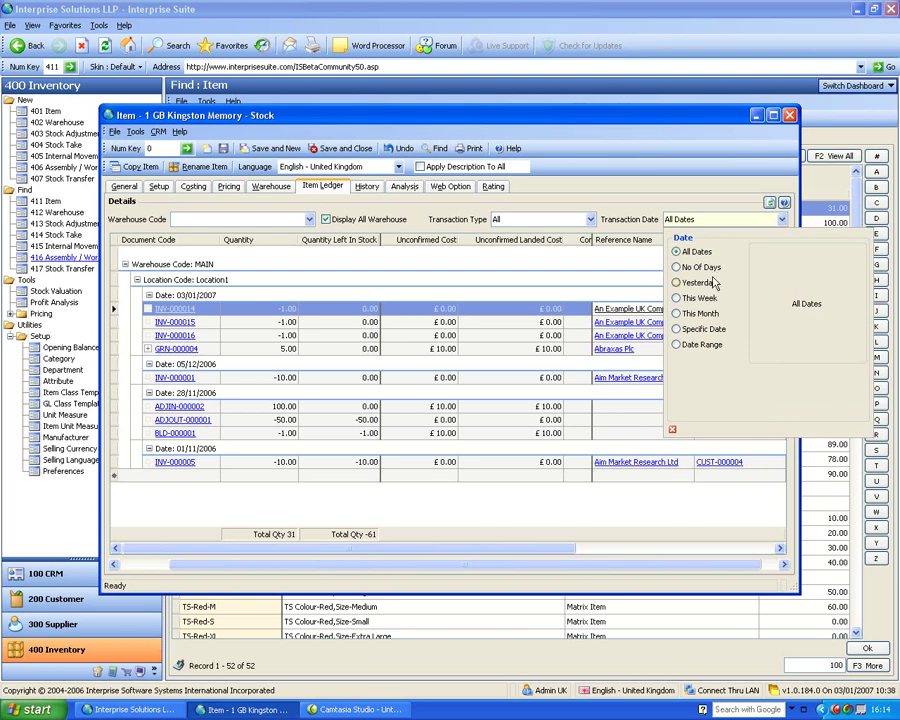
pyautogui.click(686, 314)
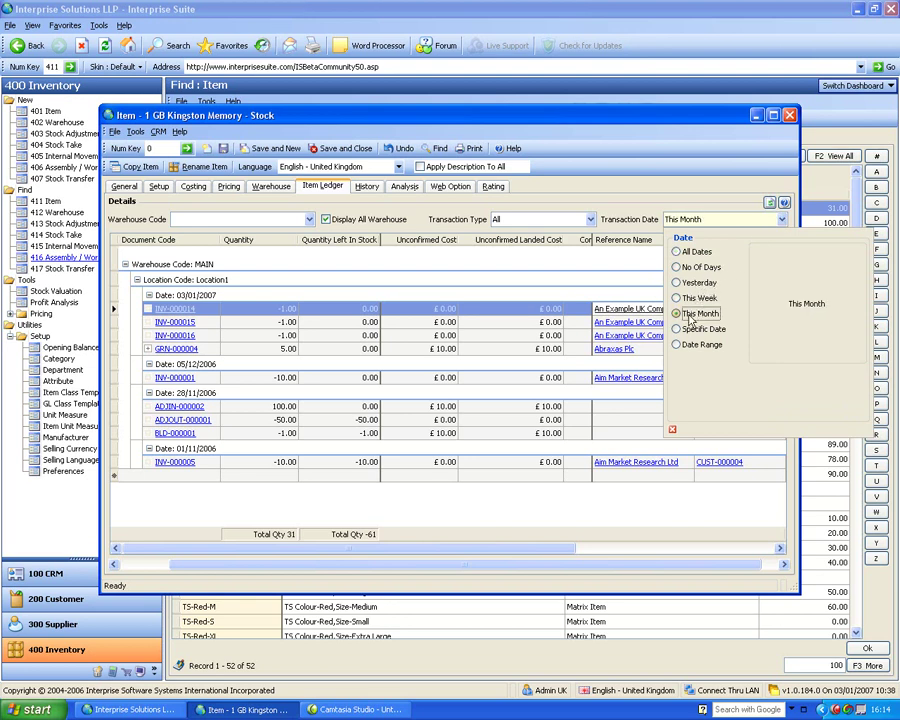
pyautogui.click(672, 431)
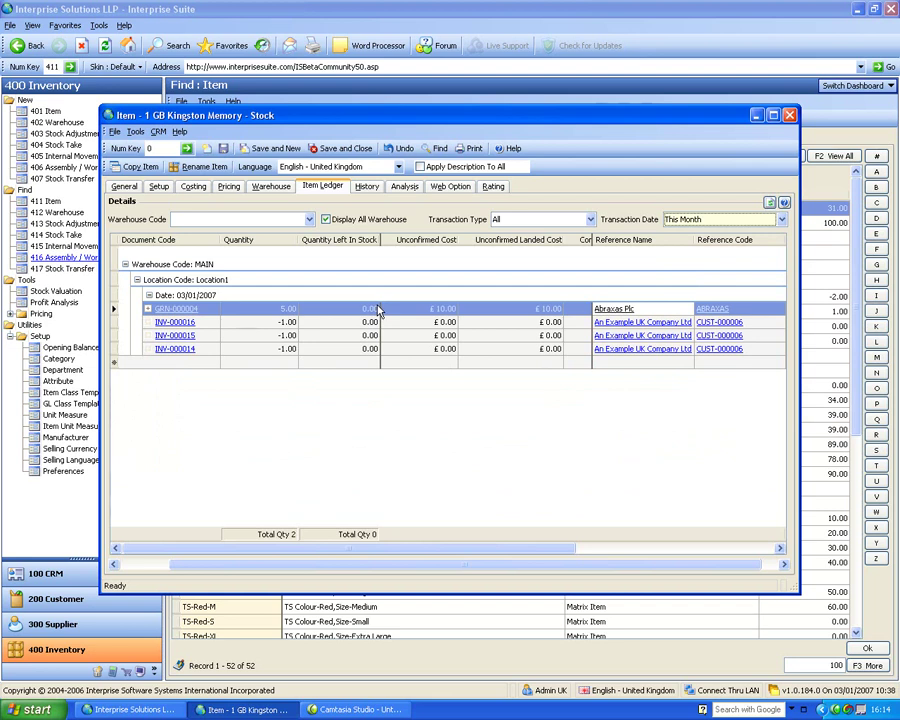
# - Inspect goods receipt GRN-000004 and its linked bill, then close the item record
pyautogui.moveTo(460, 546); pyautogui.dragTo(476, 552)
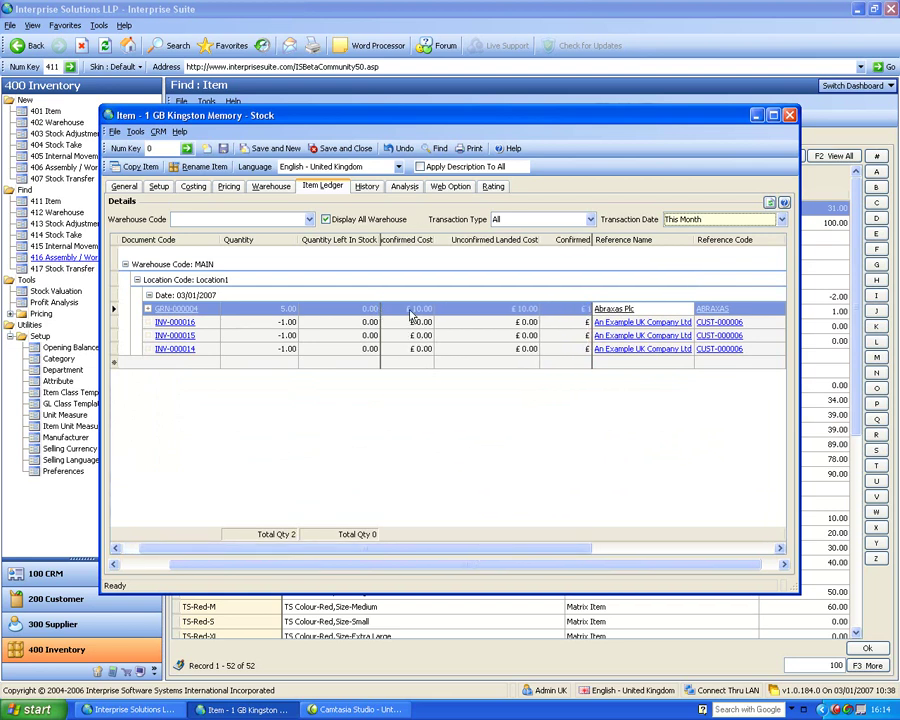
pyautogui.moveTo(474, 552); pyautogui.dragTo(563, 550)
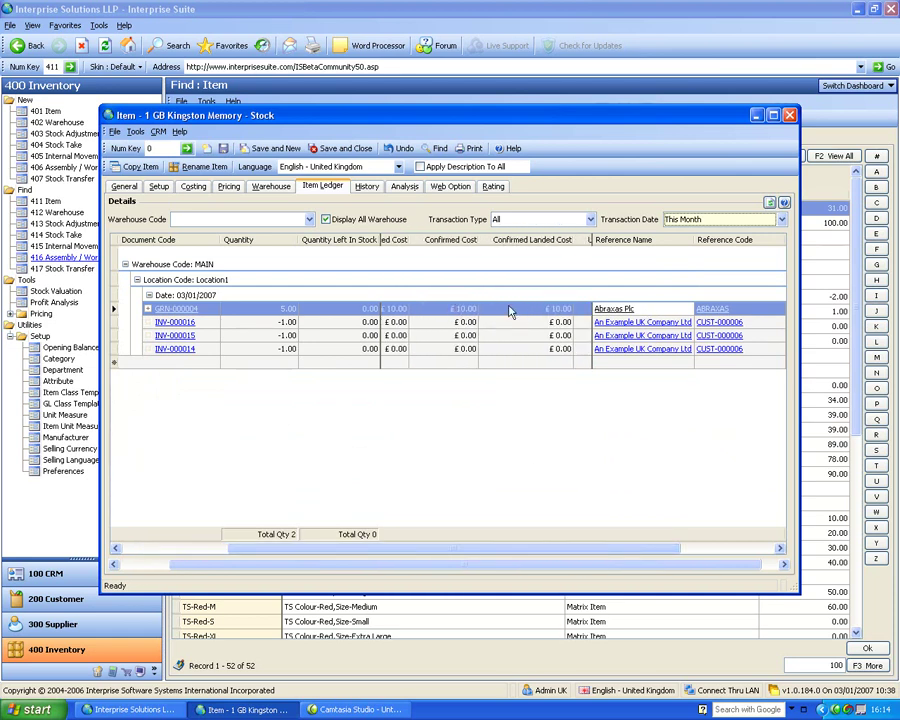
pyautogui.click(193, 310)
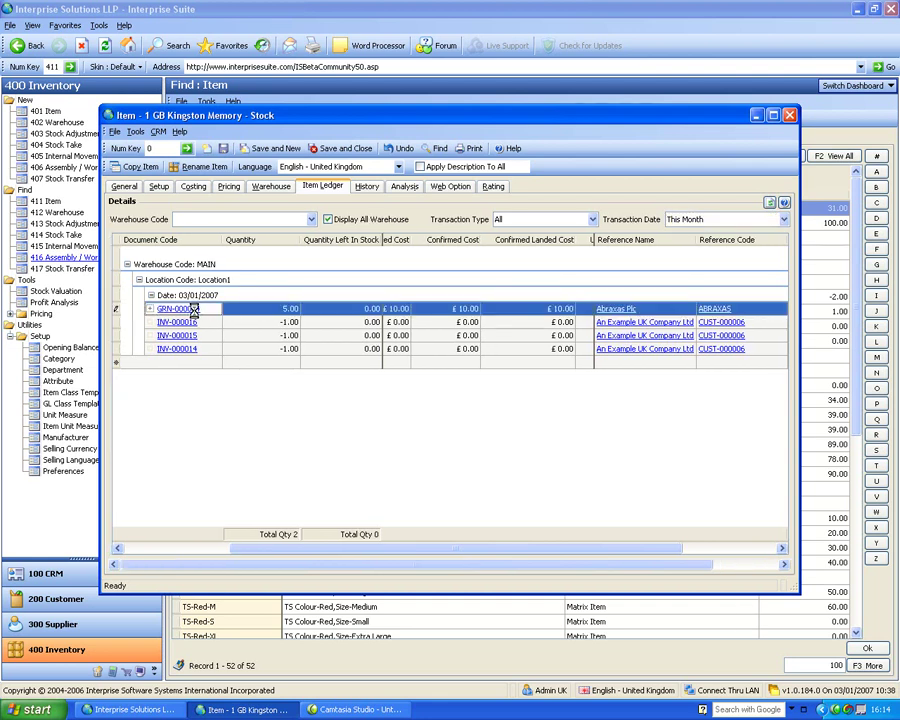
pyautogui.click(193, 310)
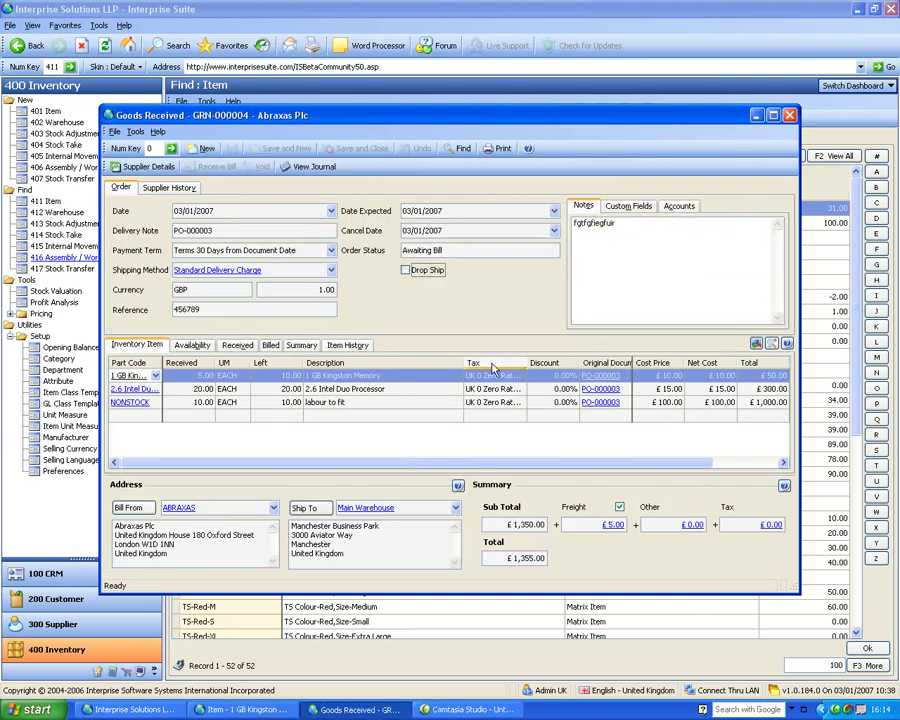
pyautogui.hotkey('alt', 'F4')
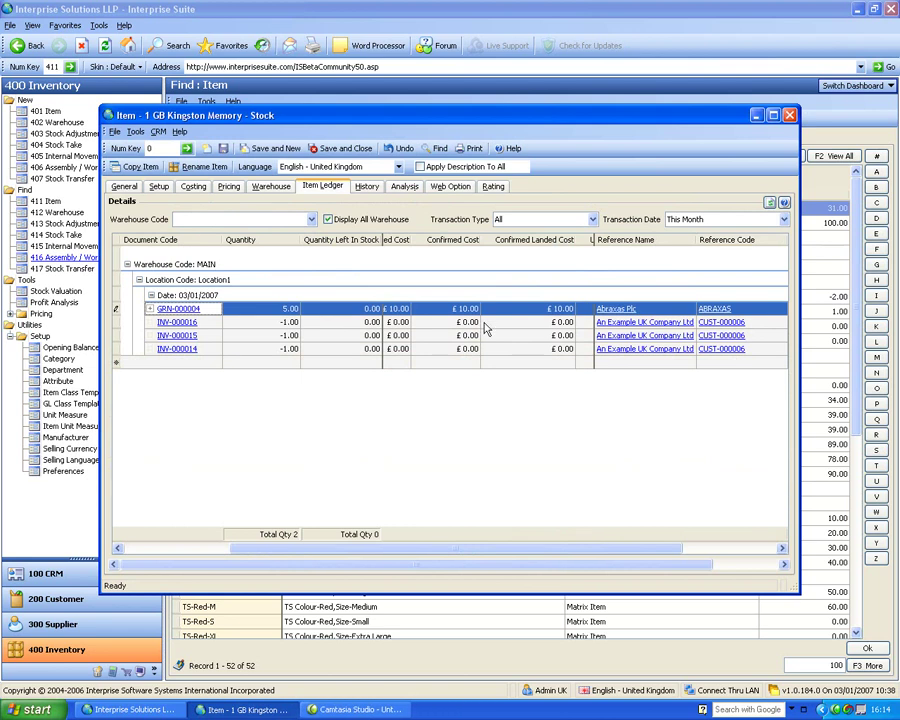
pyautogui.click(150, 308)
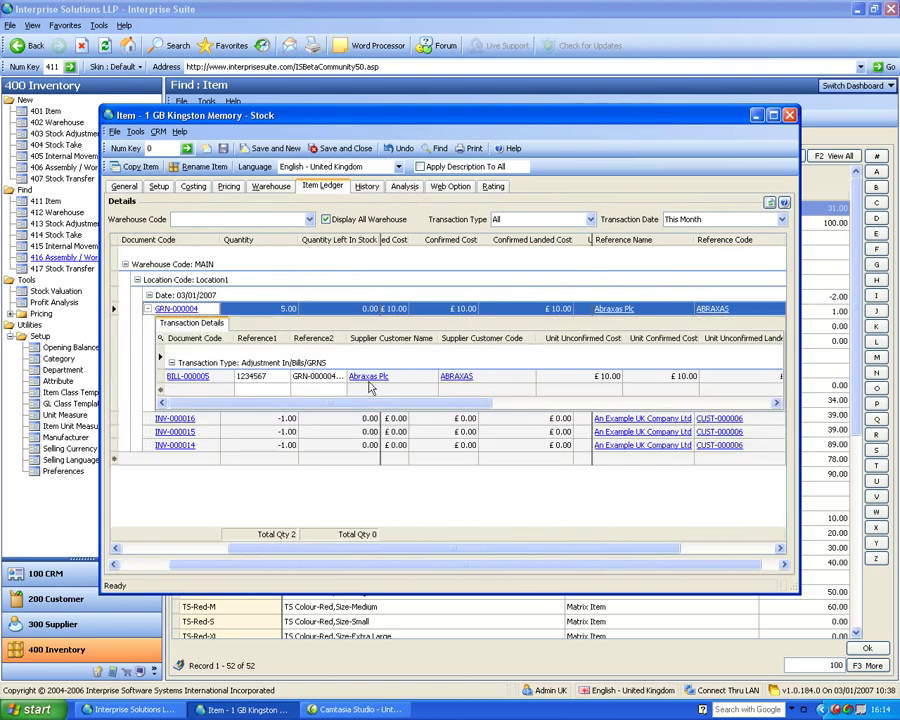
pyautogui.click(149, 309)
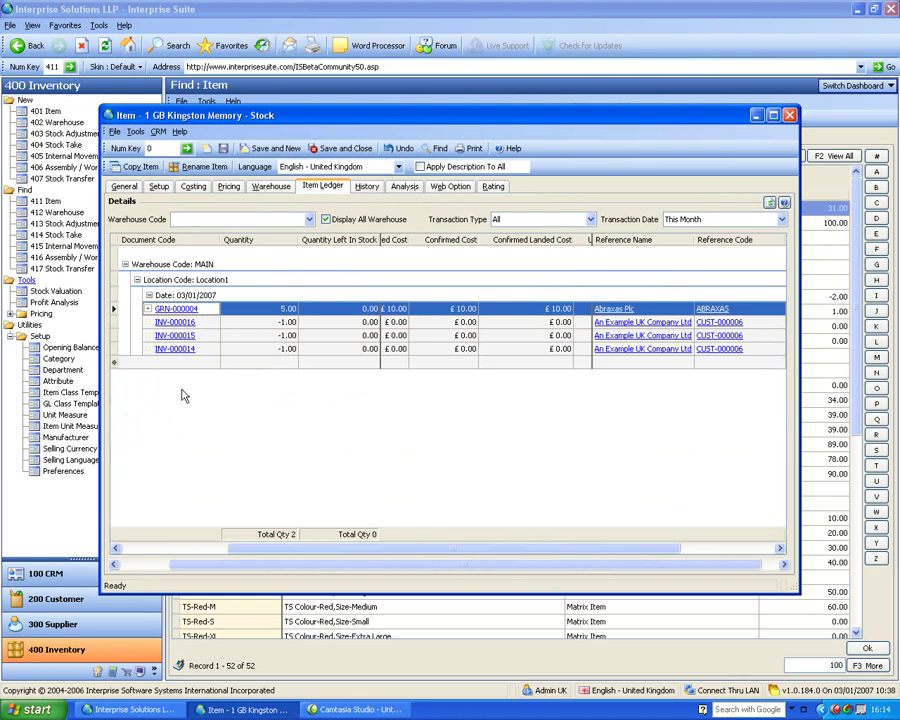
pyautogui.click(789, 115)
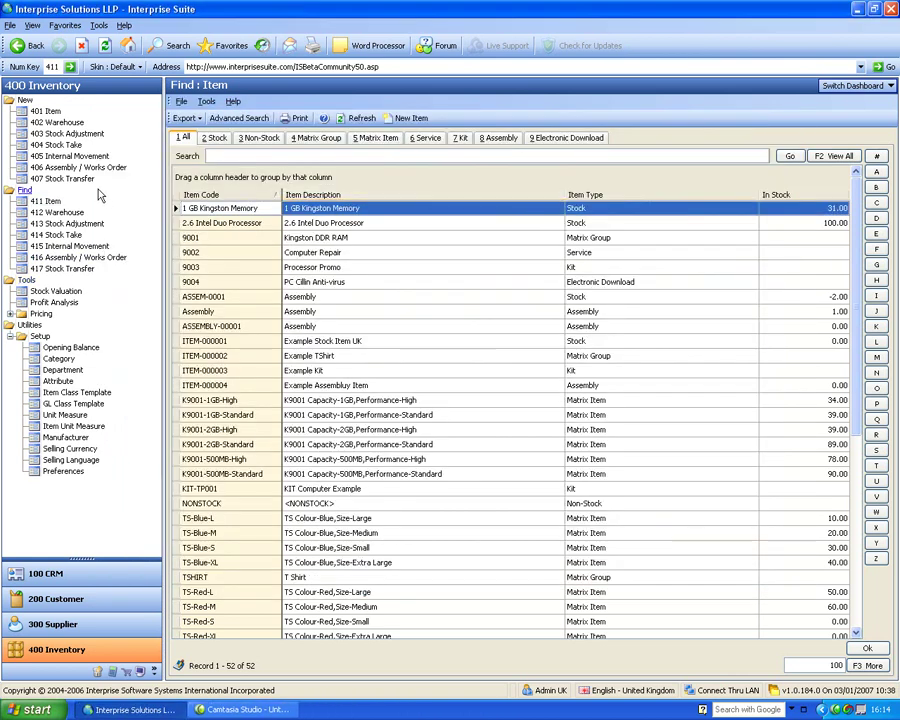
# - Start an In stock adjustment and add 1 GB Kingston Memory as its line item
pyautogui.click(82, 137)
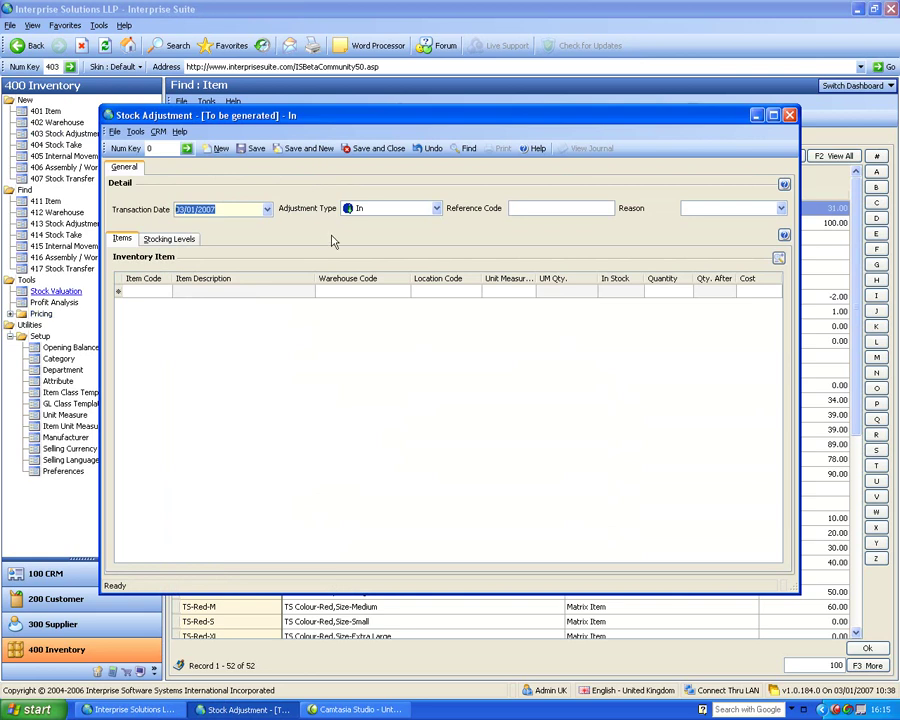
pyautogui.click(358, 208)
pyautogui.click(360, 223)
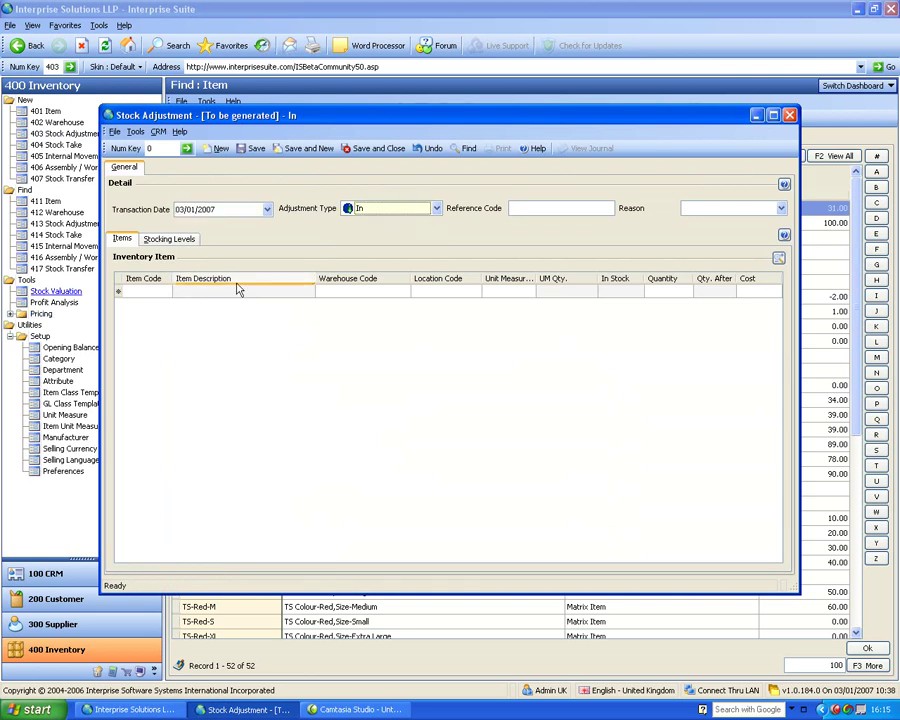
pyautogui.click(140, 291)
pyautogui.click(166, 291)
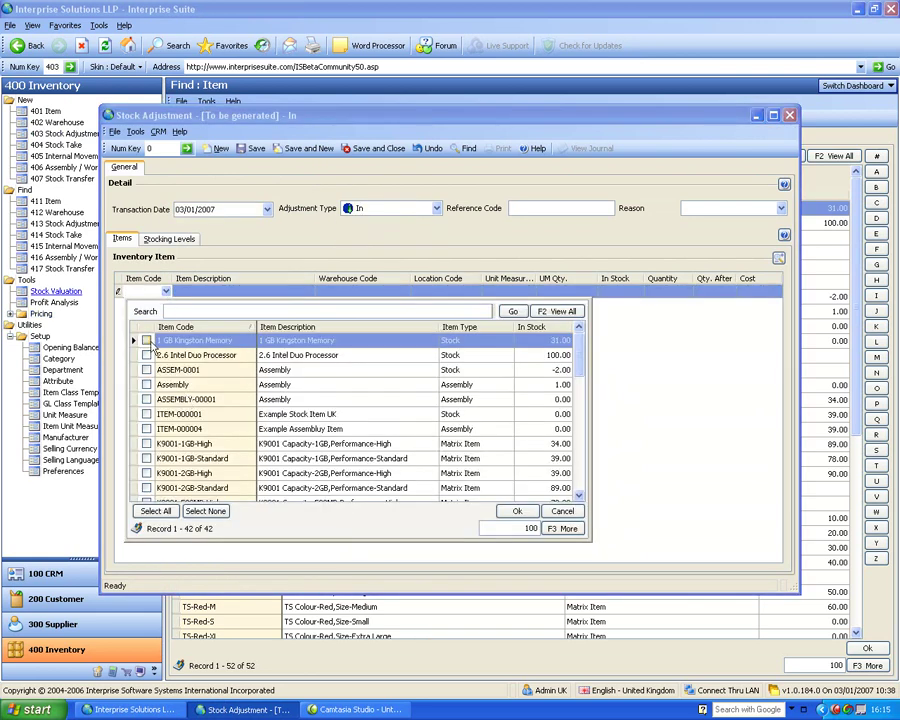
pyautogui.click(146, 340)
pyautogui.click(517, 513)
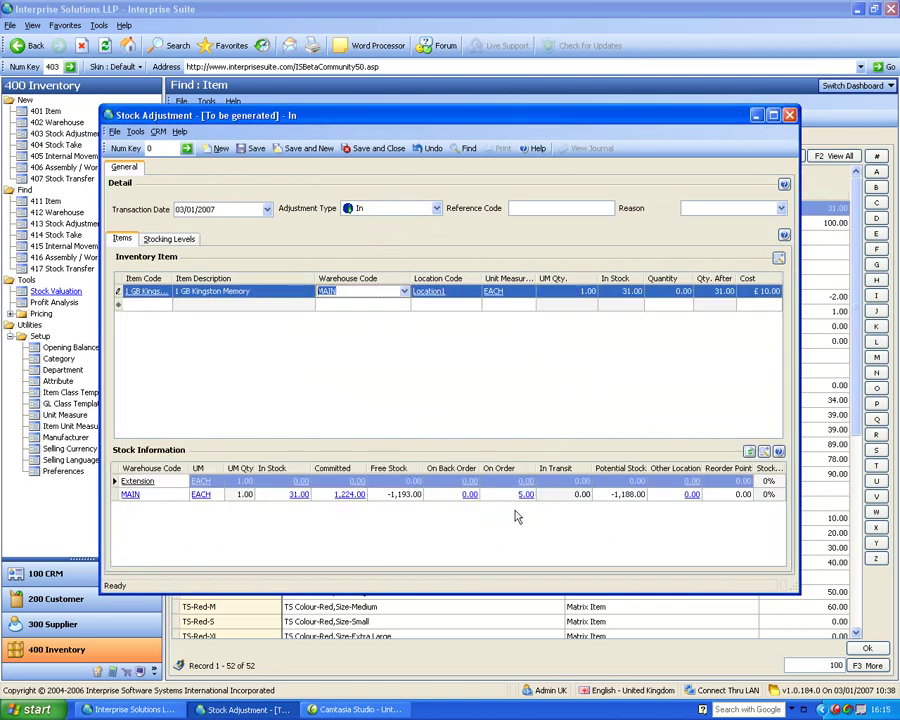
# - Enter quantity 10 at a £10.00 cost, save ADJIN-000004 and close it
pyautogui.click(466, 294)
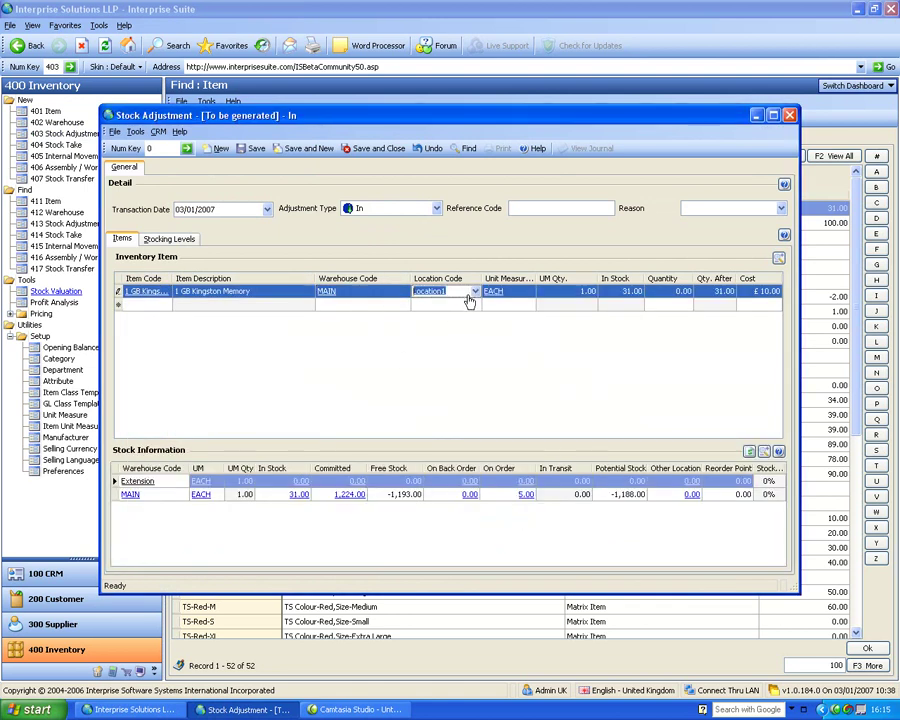
pyautogui.click(670, 291)
pyautogui.write('10')
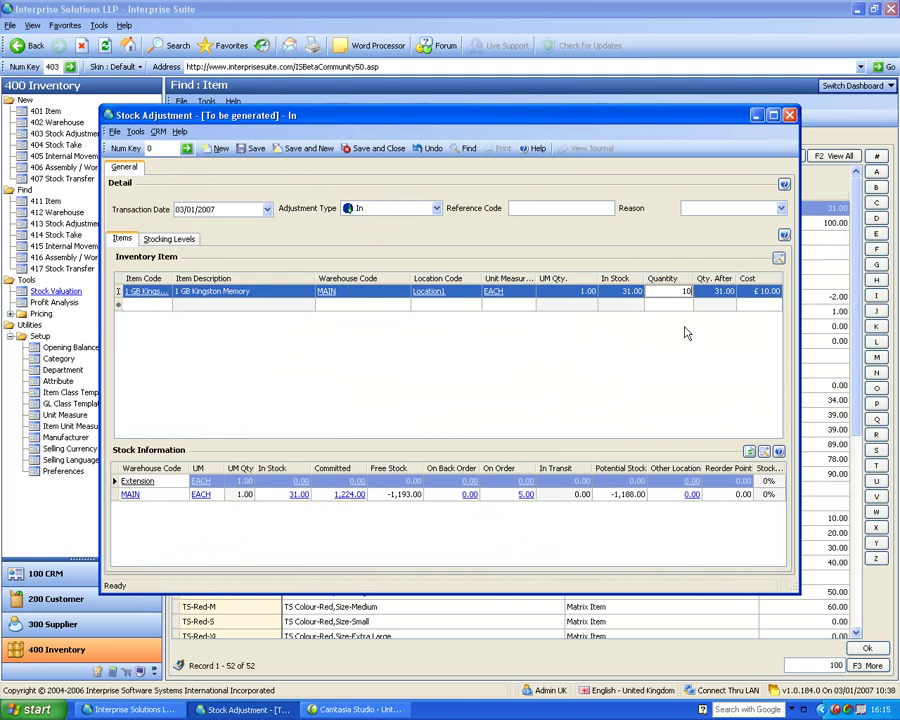
pyautogui.press('Tab')
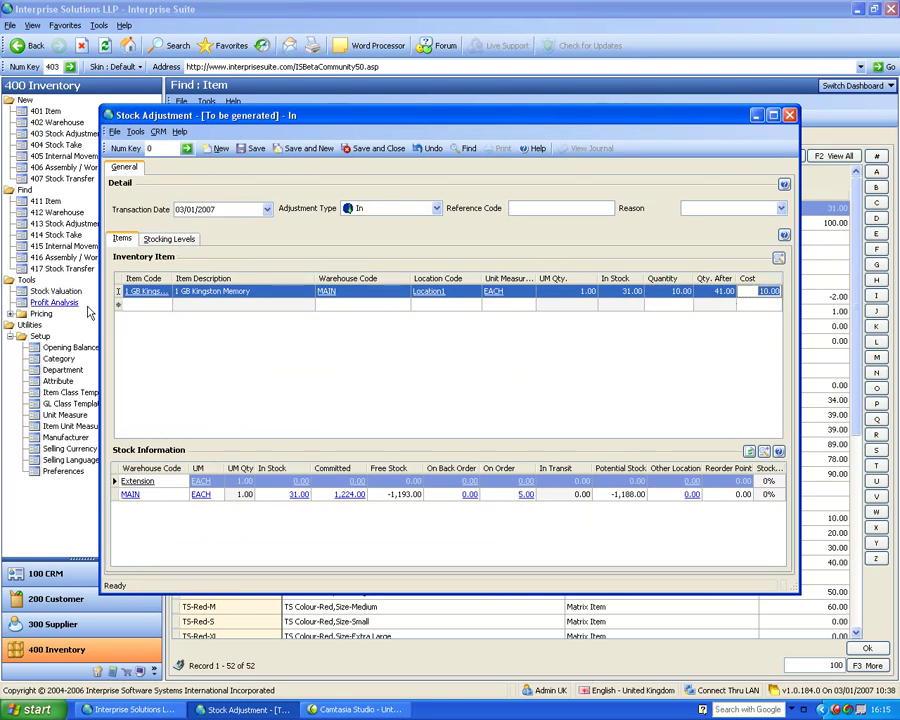
pyautogui.click(150, 305)
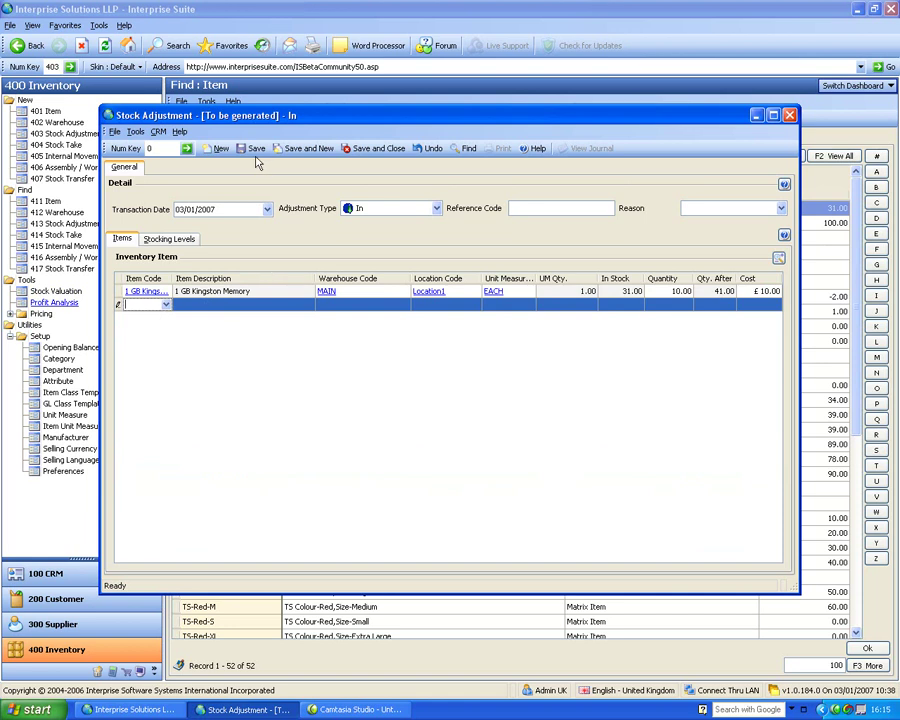
pyautogui.click(250, 148)
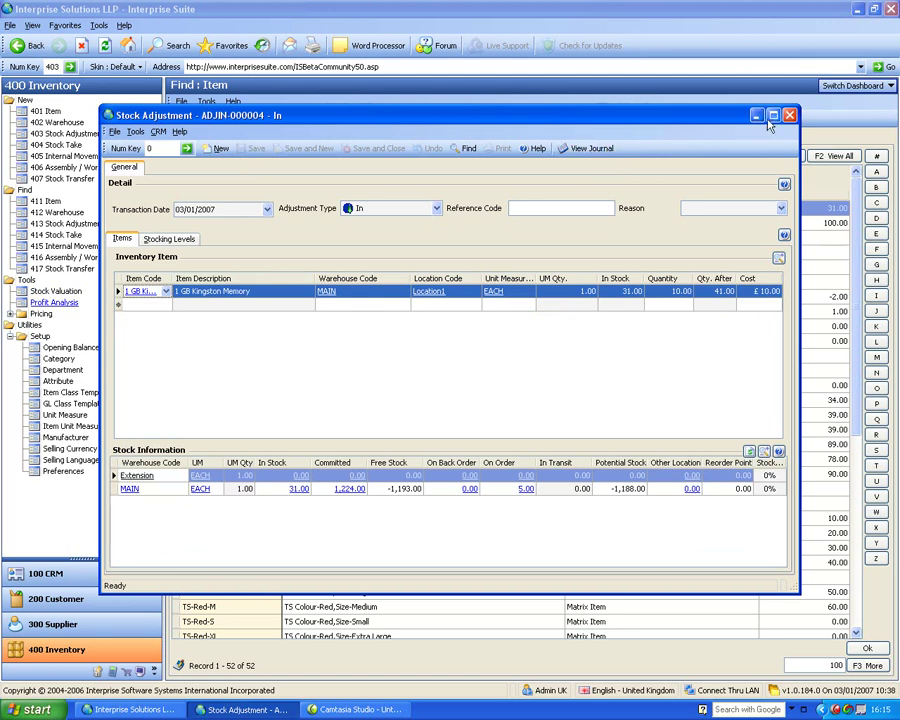
pyautogui.click(604, 152)
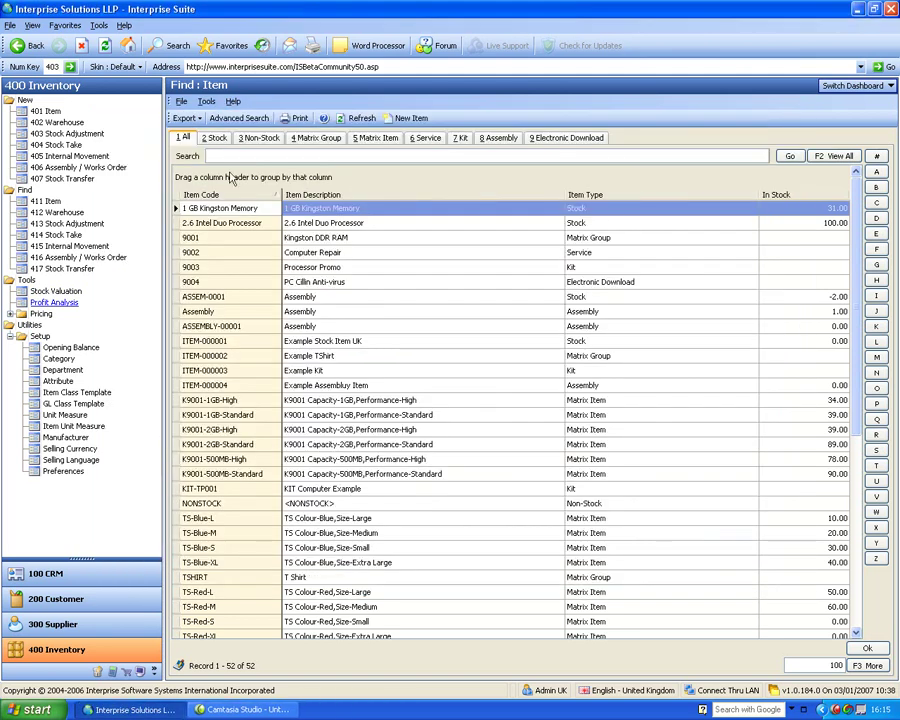
# - Create a new stock take for the MAIN warehouse with the All Location option and save it
pyautogui.click(52, 146)
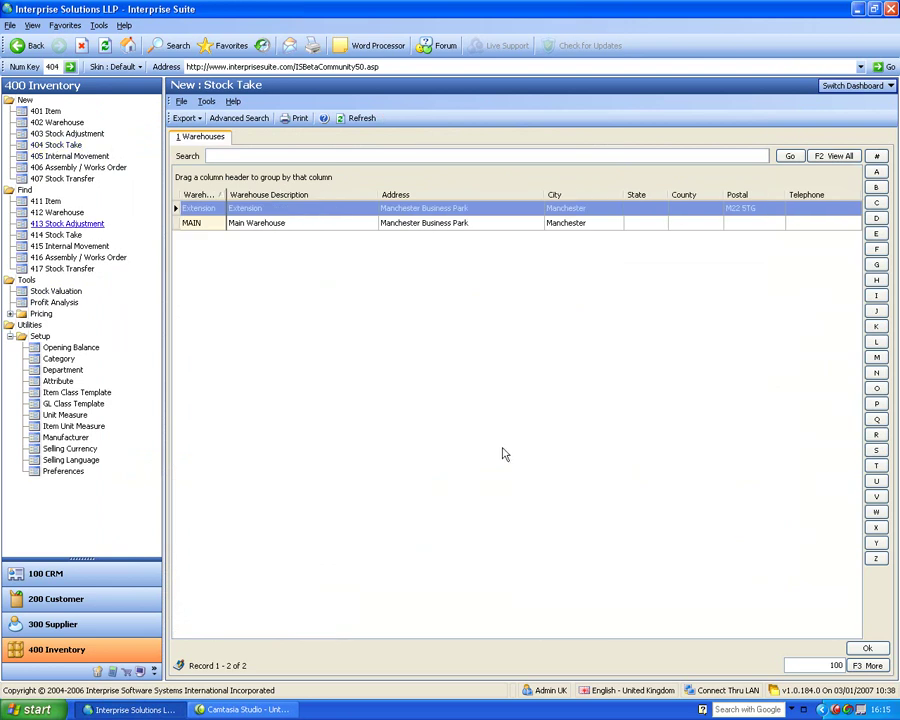
pyautogui.click(200, 223)
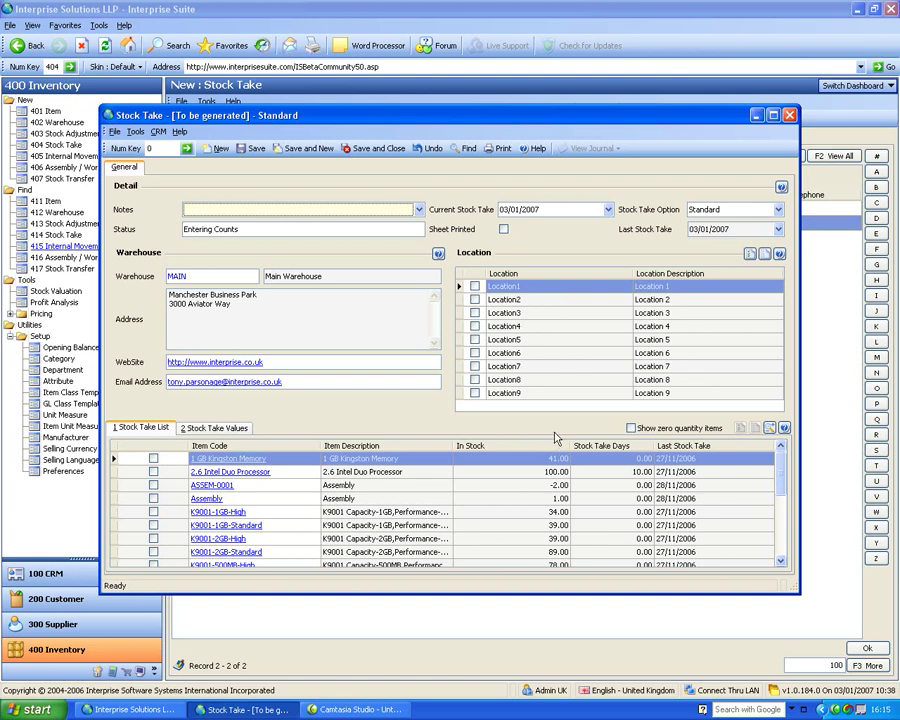
pyautogui.click(735, 209)
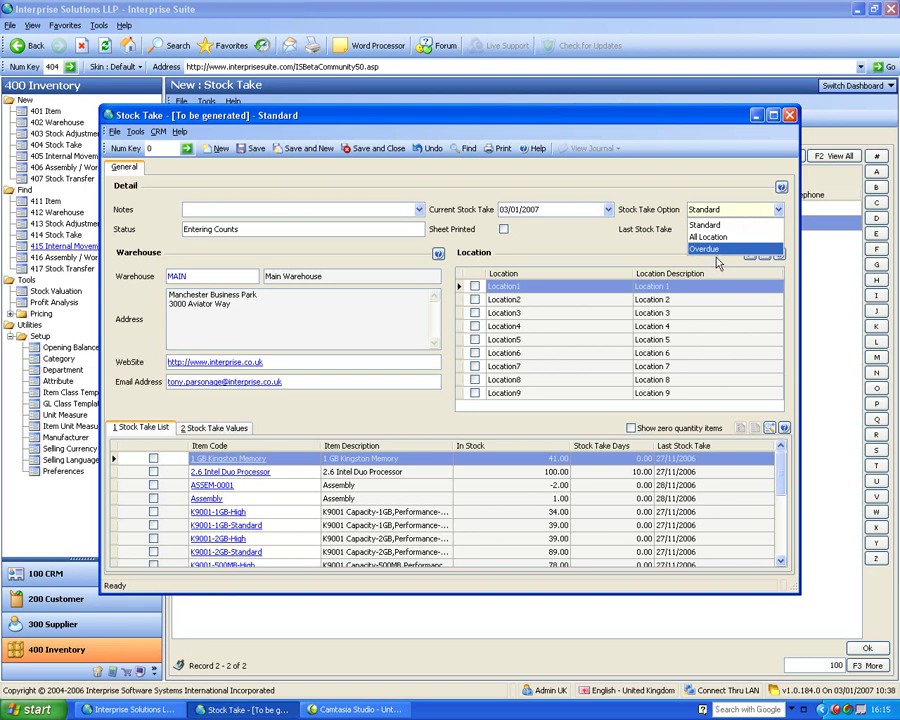
pyautogui.click(711, 252)
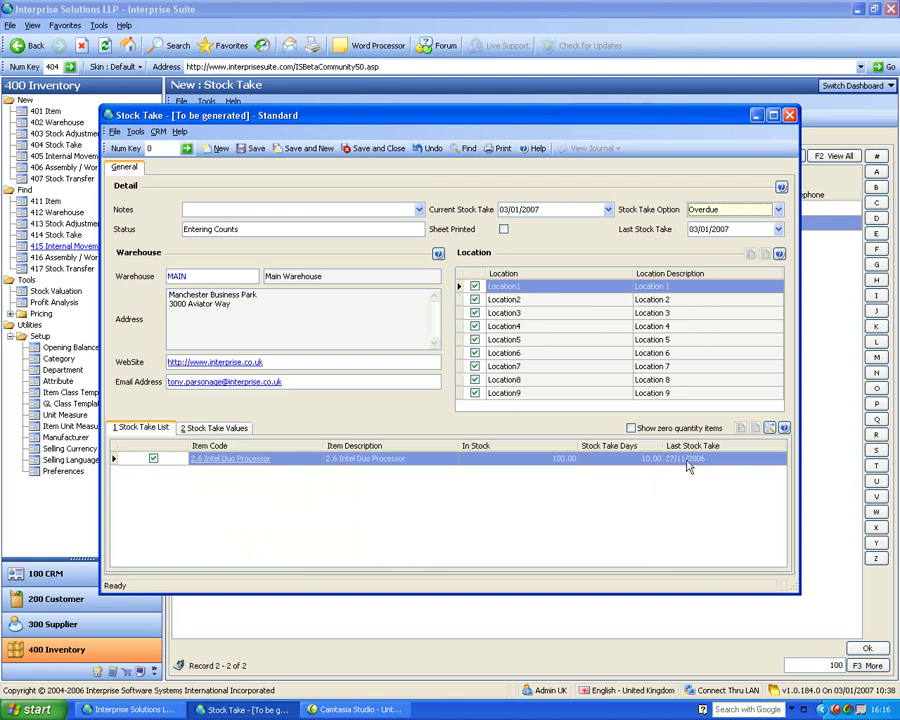
pyautogui.click(779, 210)
pyautogui.click(706, 237)
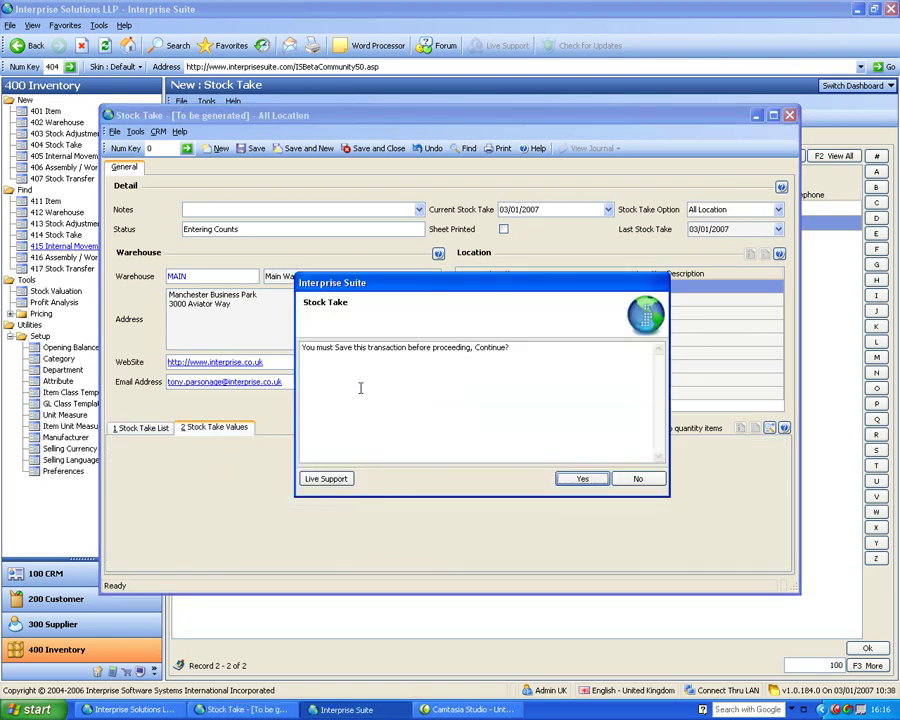
pyautogui.click(582, 480)
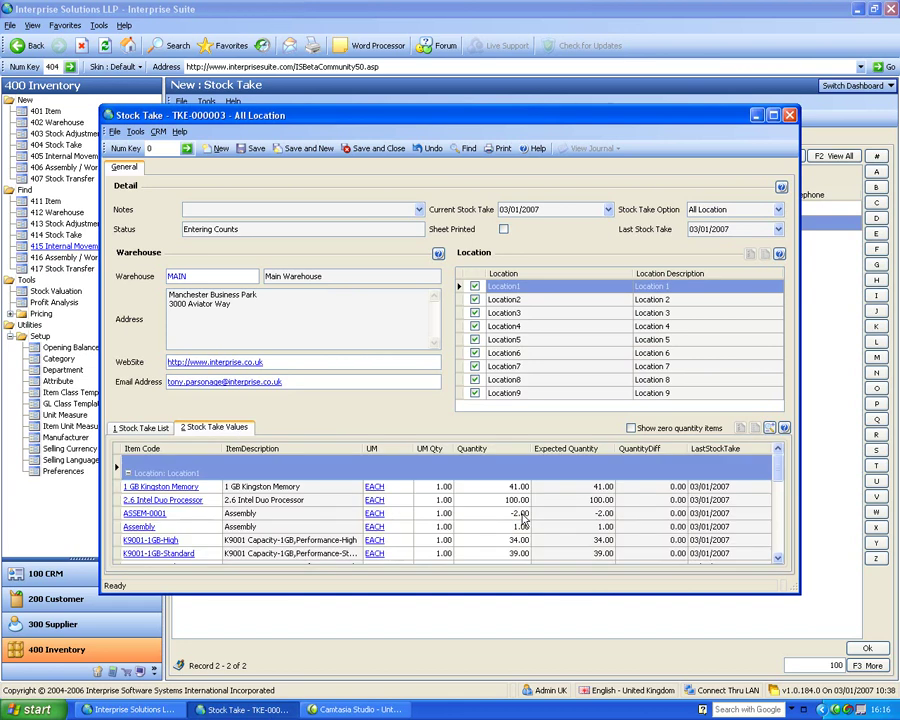
# - Count Kingston Memory 51, ASSEM-0001 0, K9001-1GB-High 40, K9001-1GB-Standard 30, then save and close
pyautogui.click(771, 429)
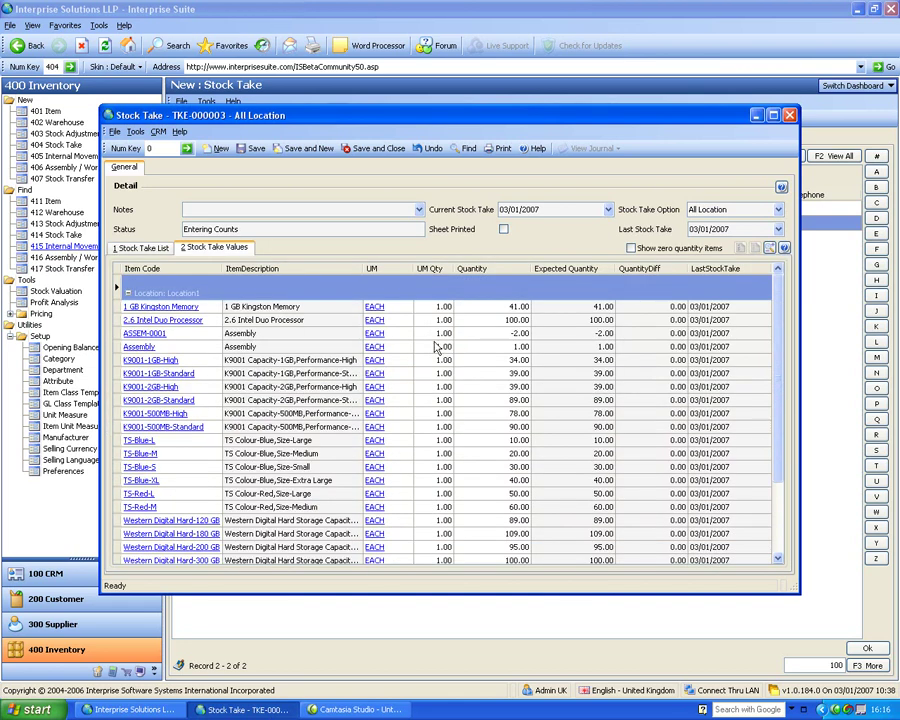
pyautogui.click(500, 307)
pyautogui.press('BackSpace')
pyautogui.press('BackSpace')
pyautogui.click(519, 307)
pyautogui.write('5')
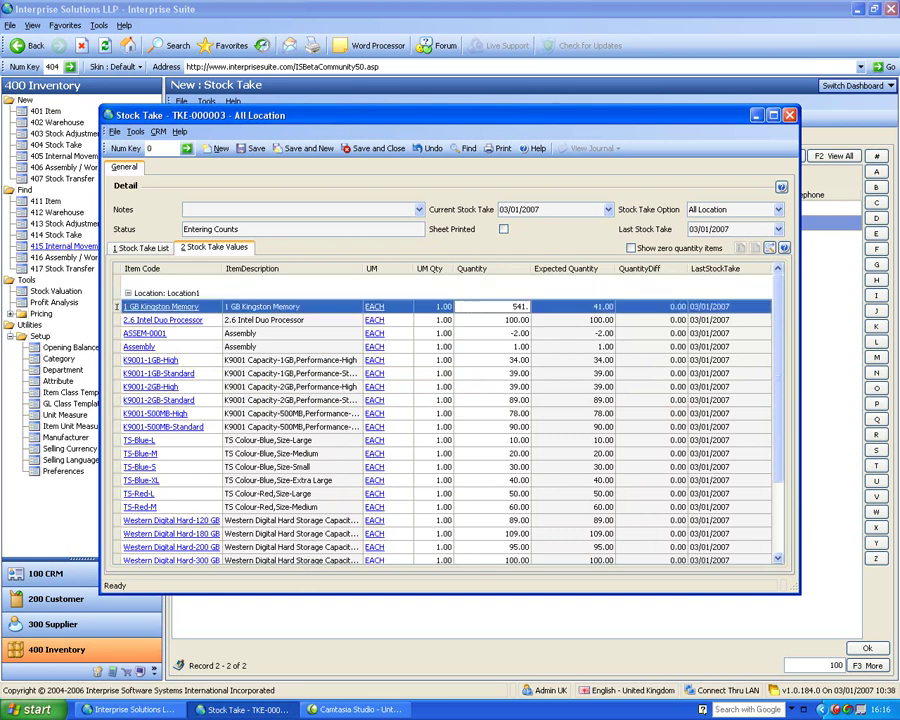
pyautogui.press('Down')
pyautogui.press('Down')
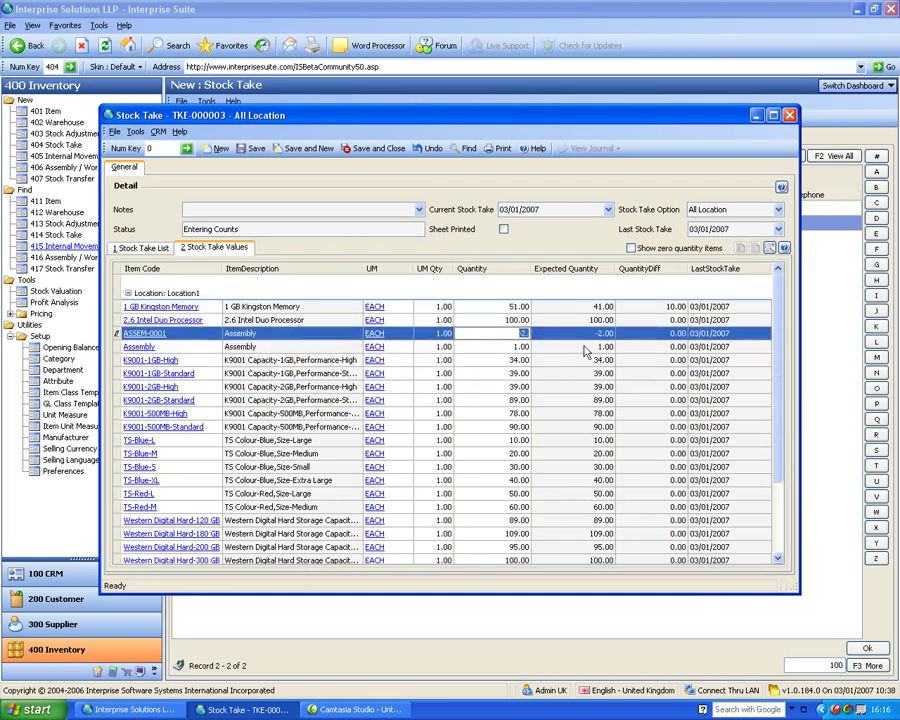
pyautogui.write('0')
pyautogui.press('Down')
pyautogui.press('Down')
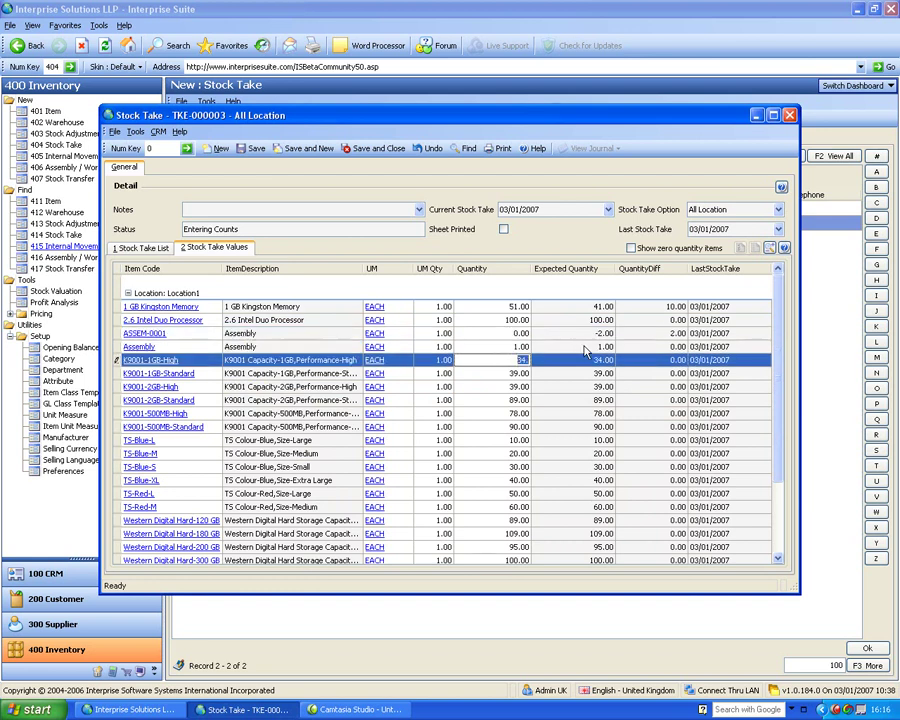
pyautogui.write('40')
pyautogui.press('Down')
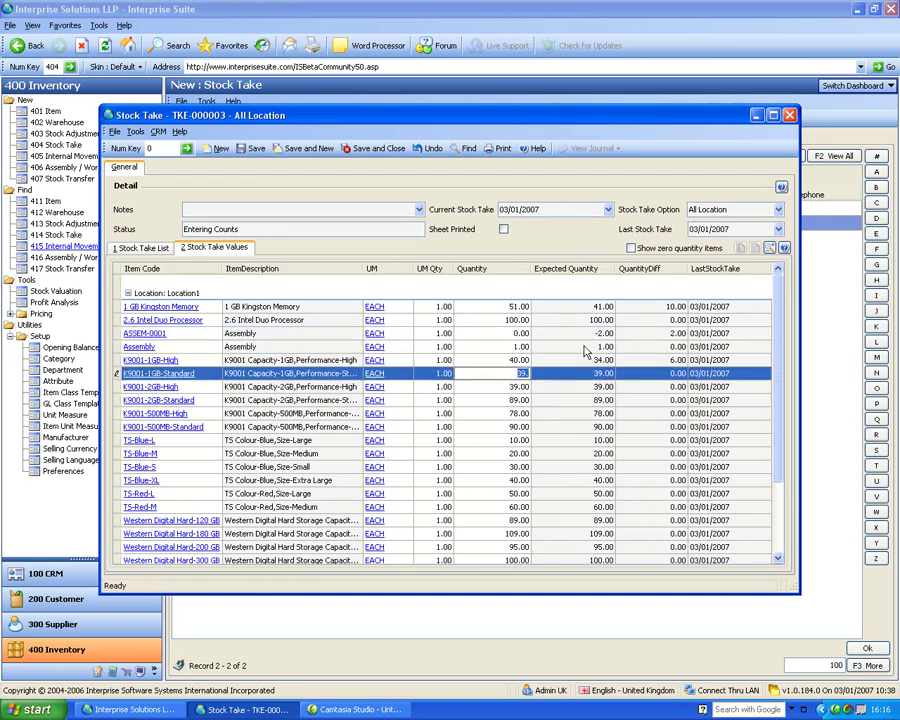
pyautogui.write('30')
pyautogui.press('Down')
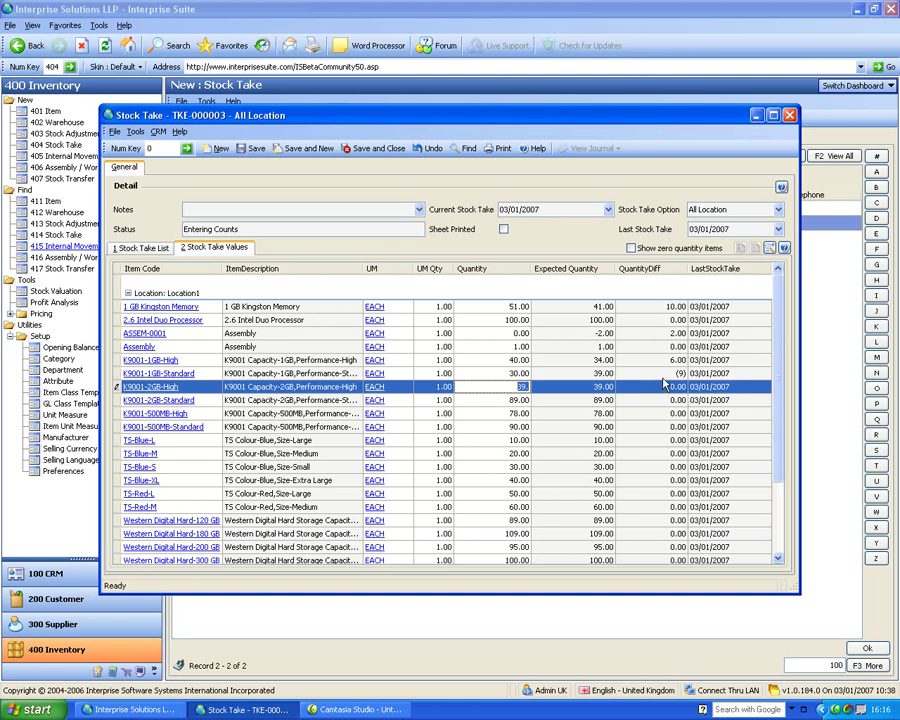
pyautogui.click(256, 150)
pyautogui.click(380, 148)
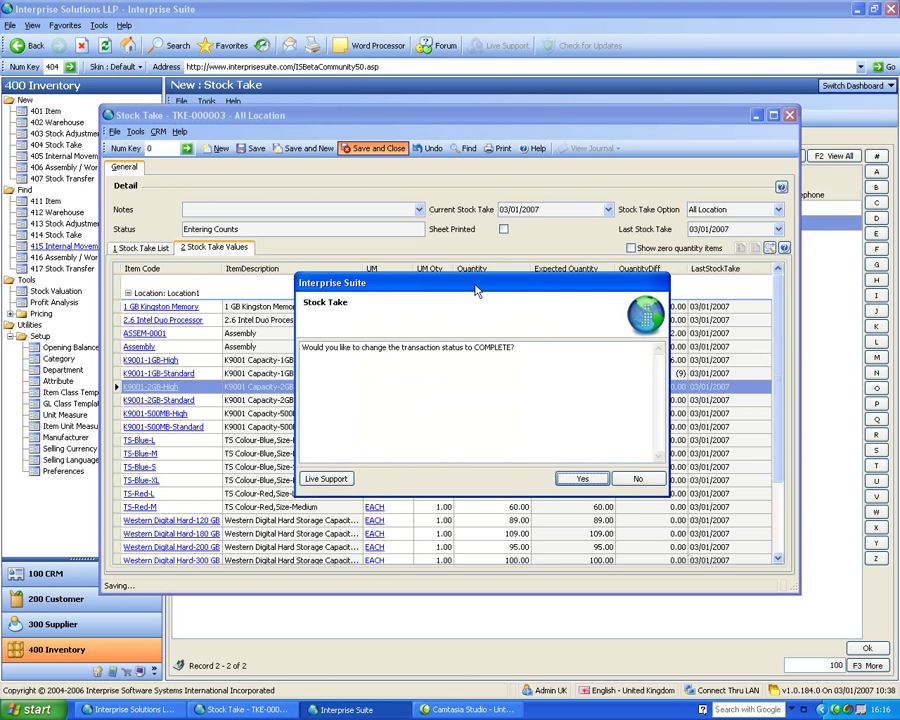
# - Decline the completion prompt, then reopen stock take TKE-000003 from the stock take list
pyautogui.moveTo(476, 290); pyautogui.dragTo(439, 375)
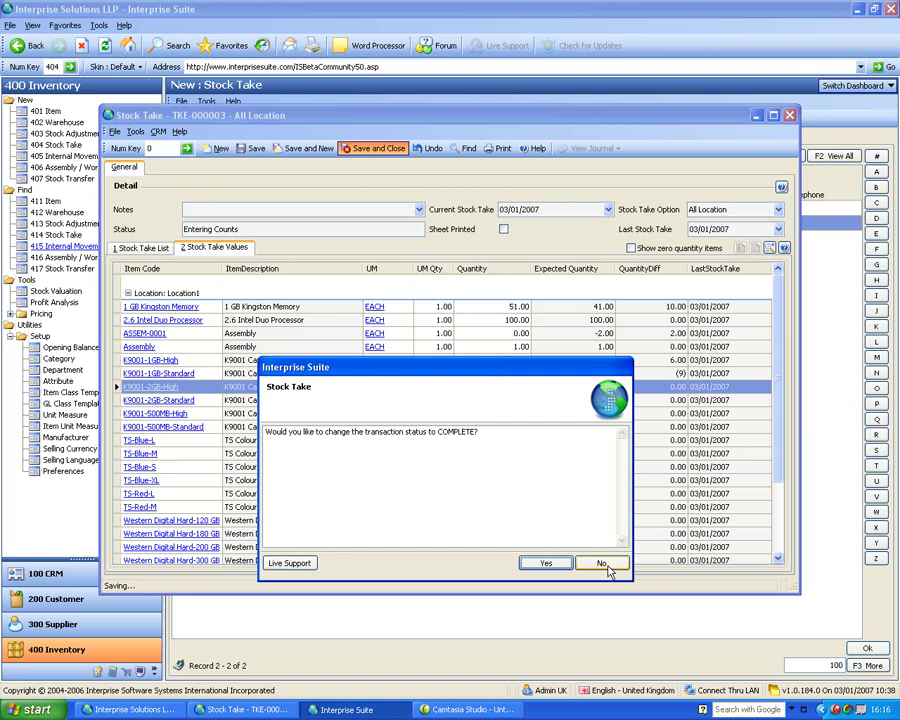
pyautogui.click(603, 565)
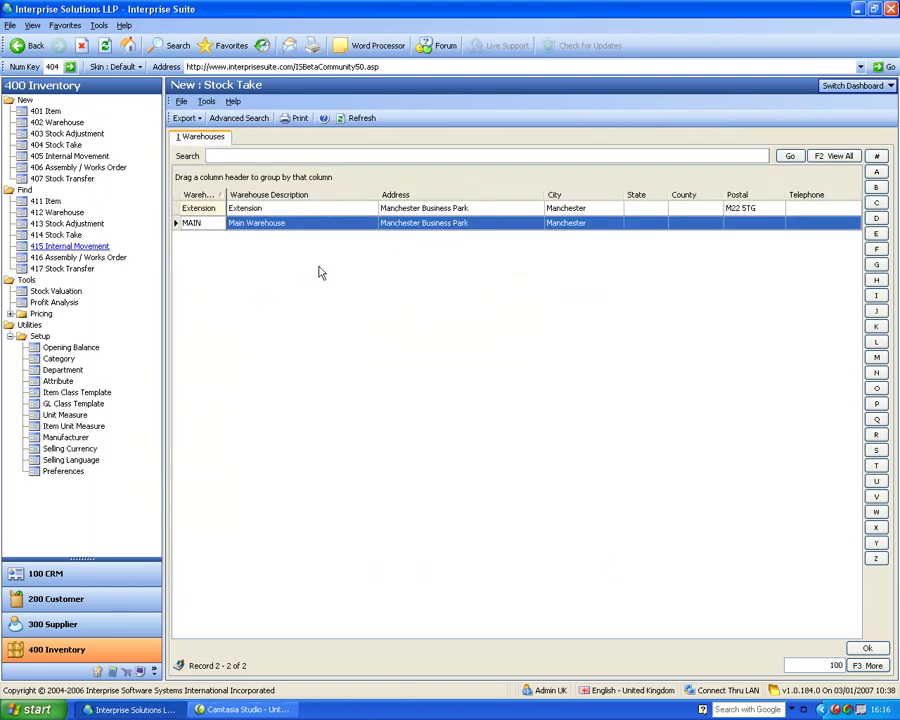
pyautogui.click(56, 234)
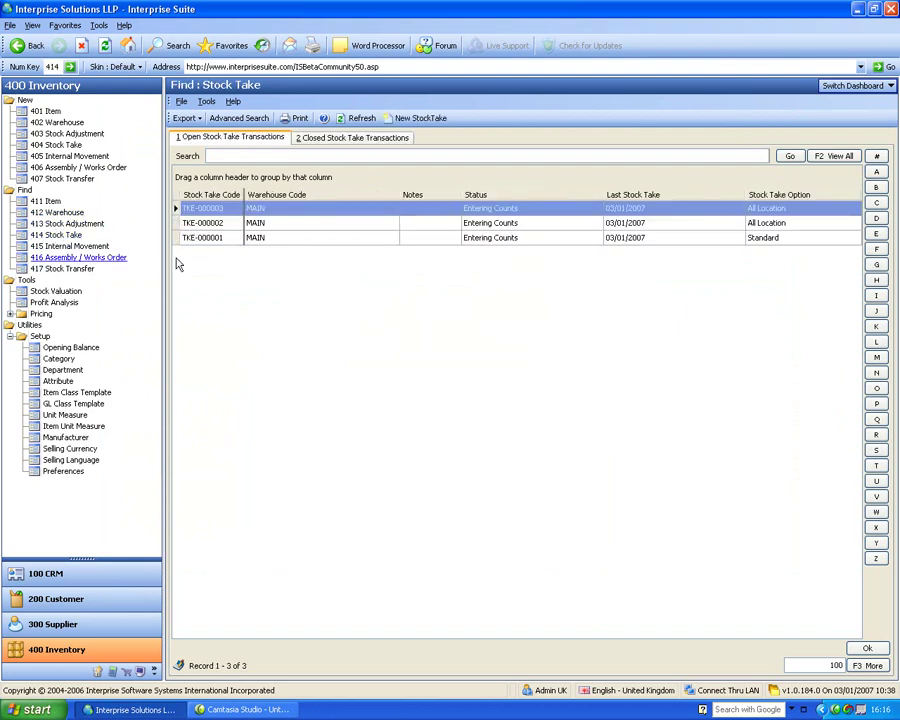
pyautogui.doubleClick(228, 210)
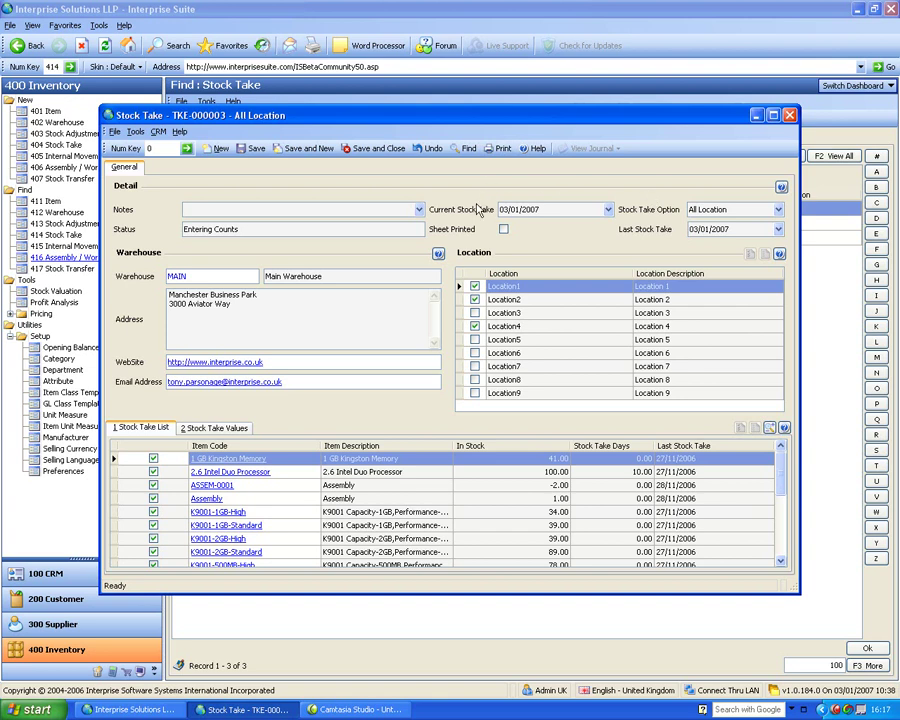
# - Save and close TKE-000003 marked complete, then compare the closed and open stock take lists
pyautogui.click(193, 432)
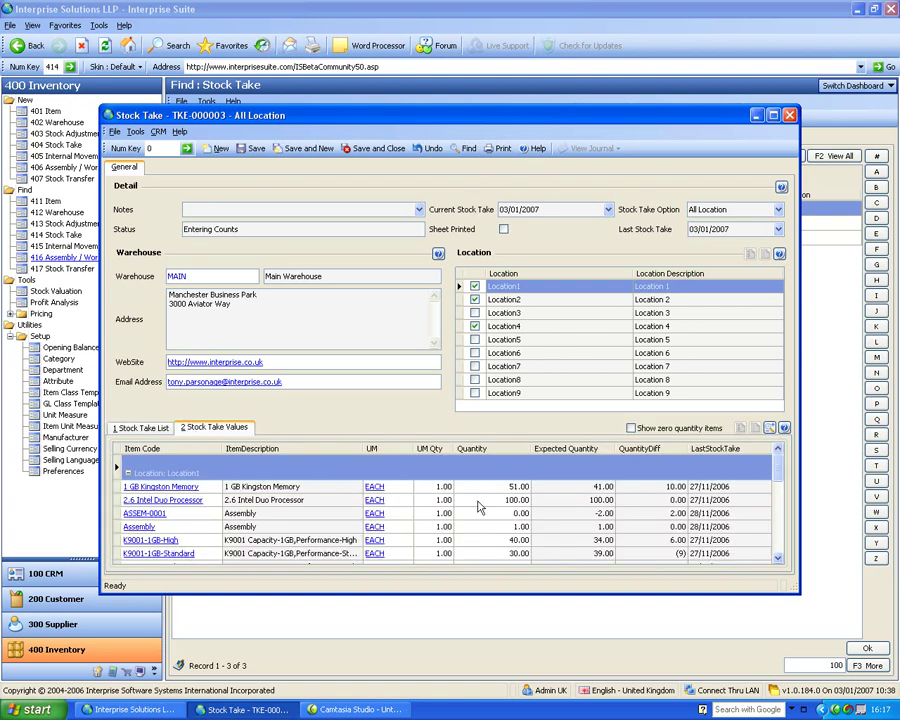
pyautogui.click(376, 148)
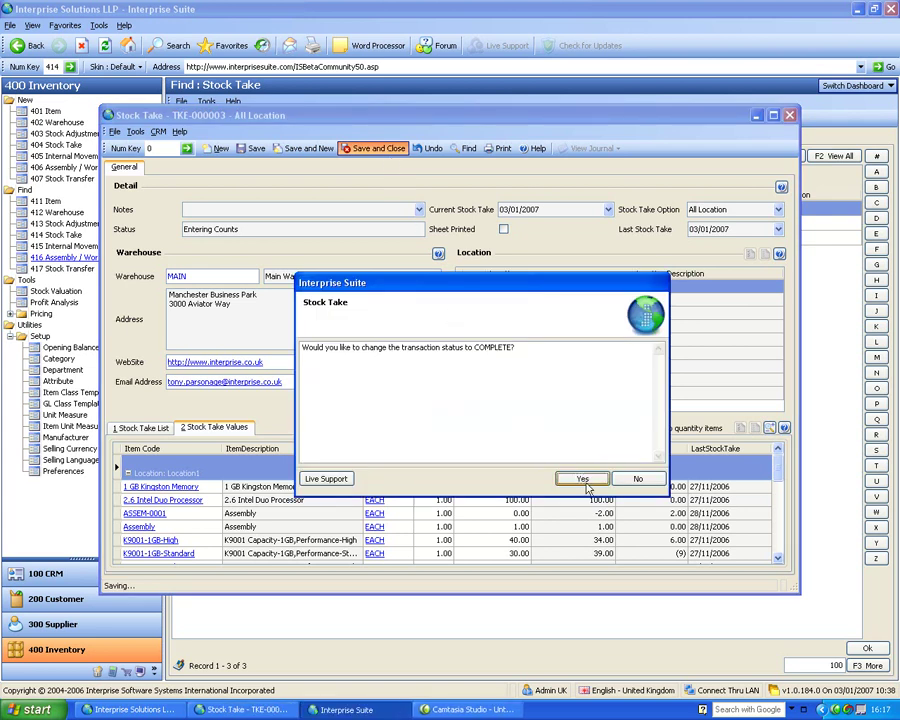
pyautogui.click(585, 482)
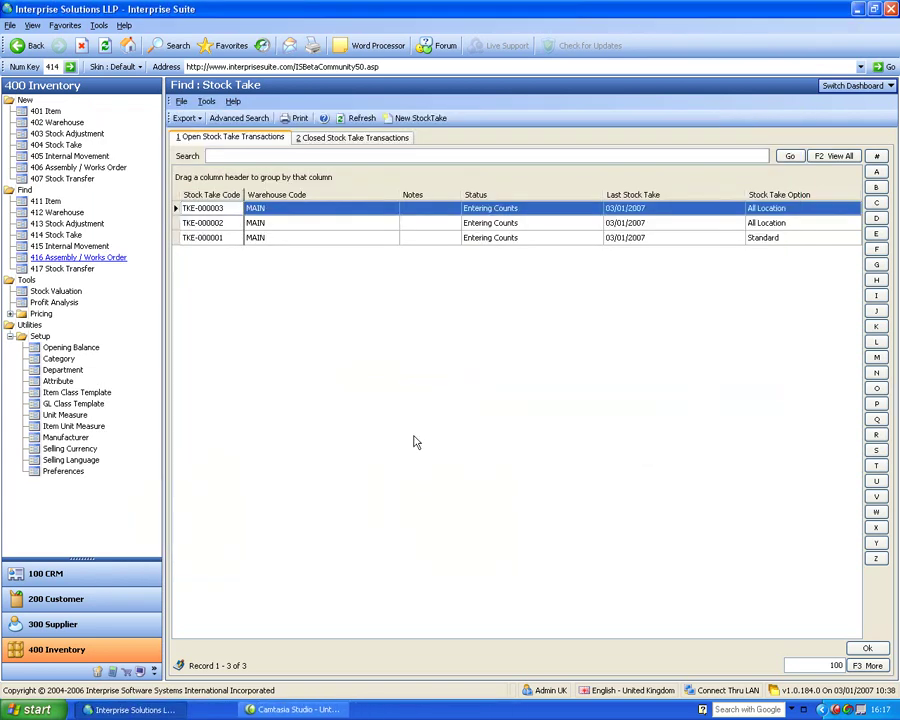
pyautogui.click(313, 141)
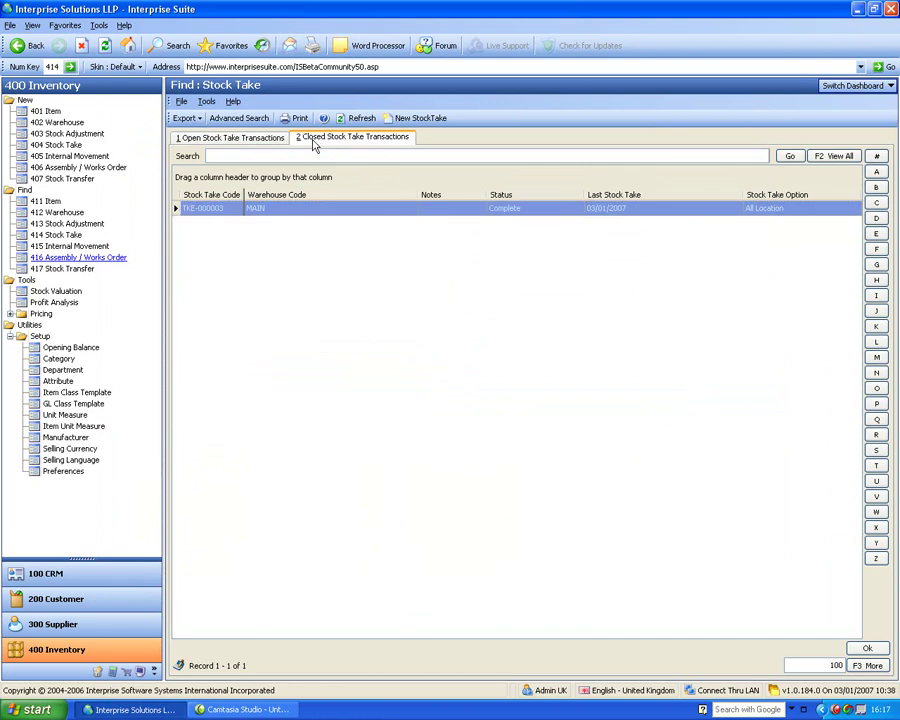
pyautogui.click(228, 140)
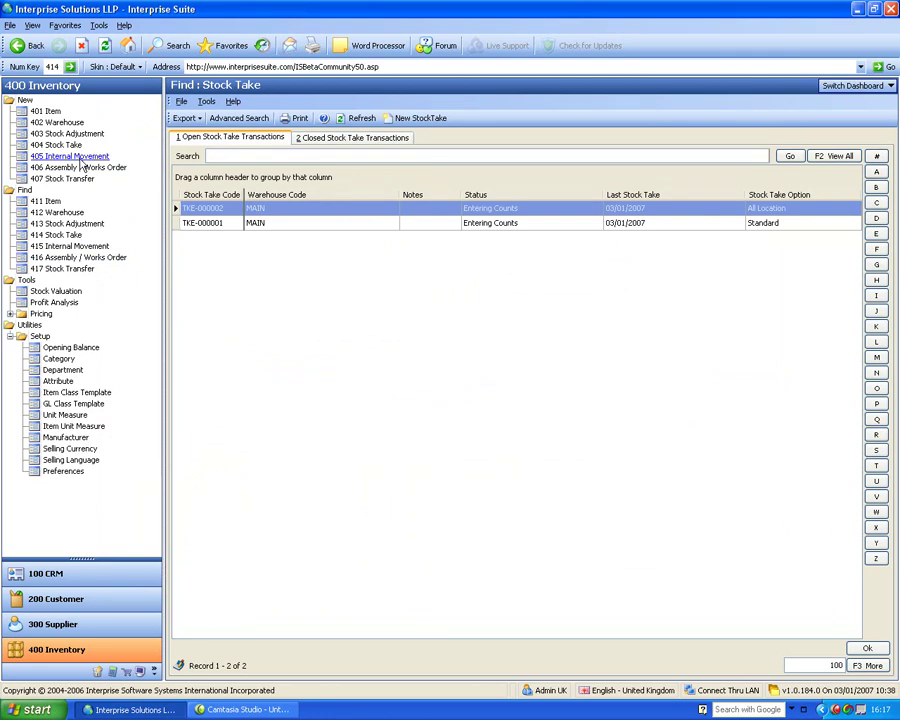
# - Start a new internal movement with a 1 GB Kingston Memory line
pyautogui.click(80, 160)
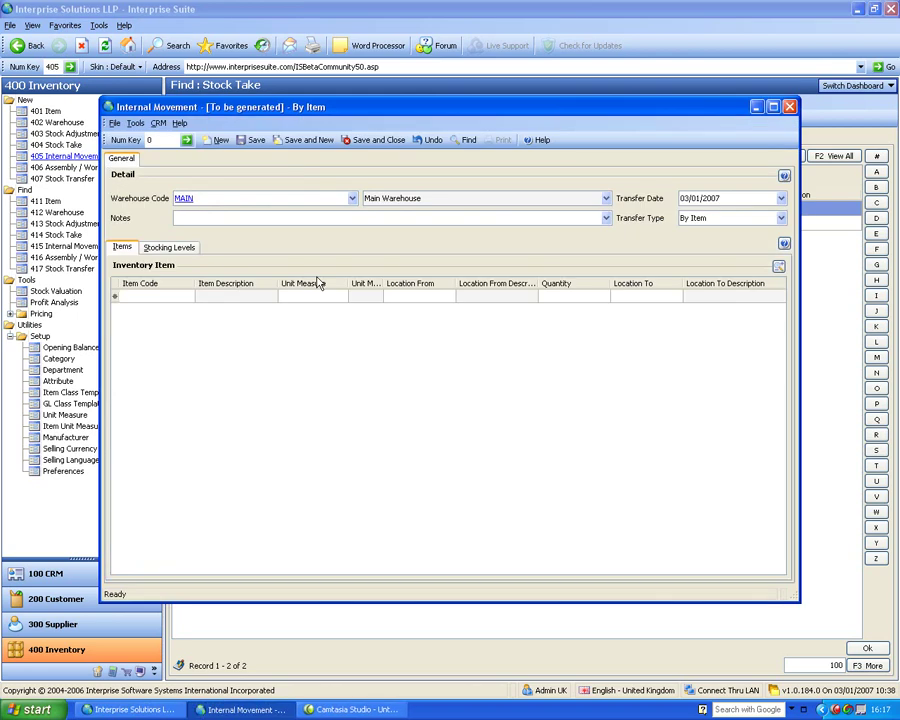
pyautogui.click(188, 296)
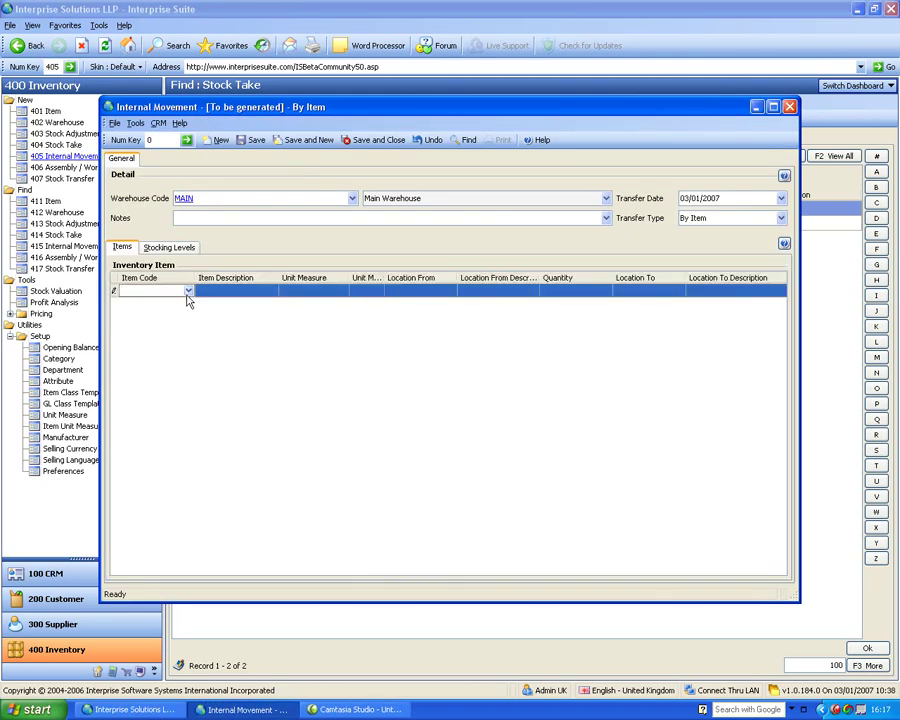
pyautogui.click(188, 291)
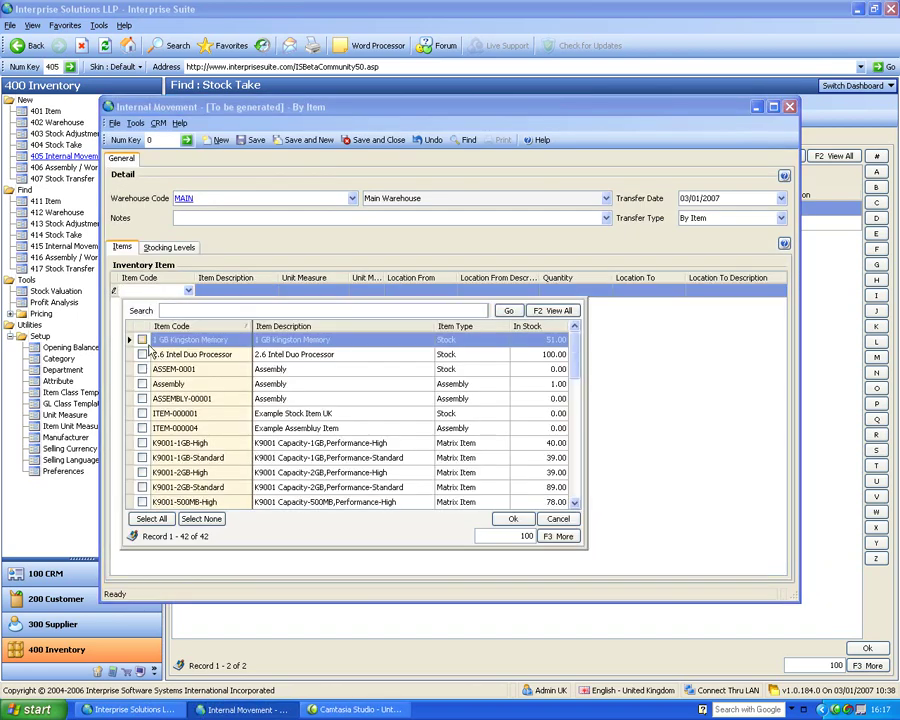
pyautogui.click(512, 518)
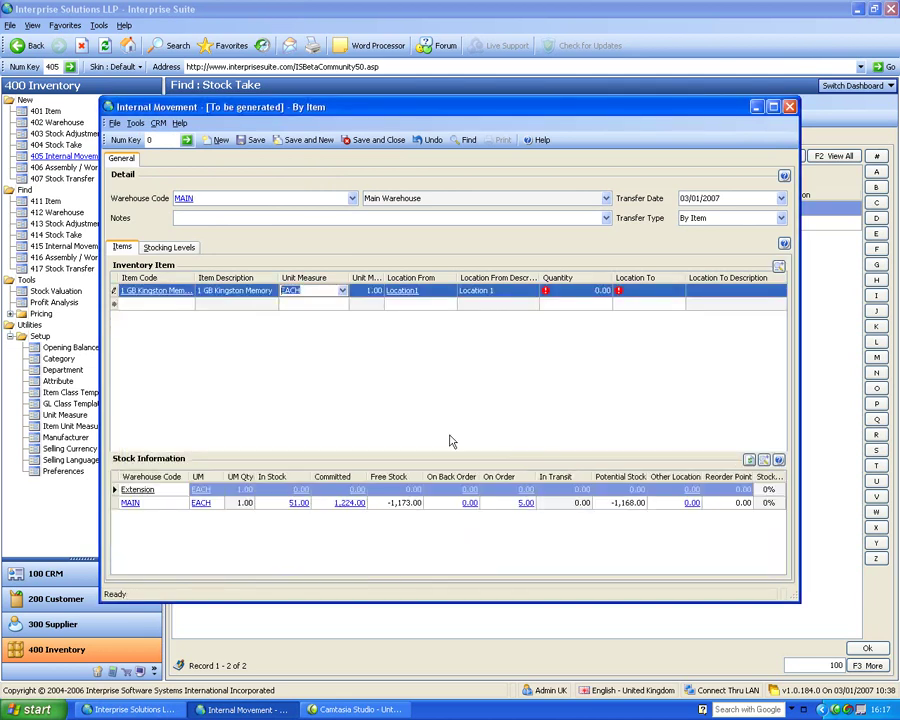
# - Move quantity 1 from Location1 to Location2 and save the movement
pyautogui.click(449, 292)
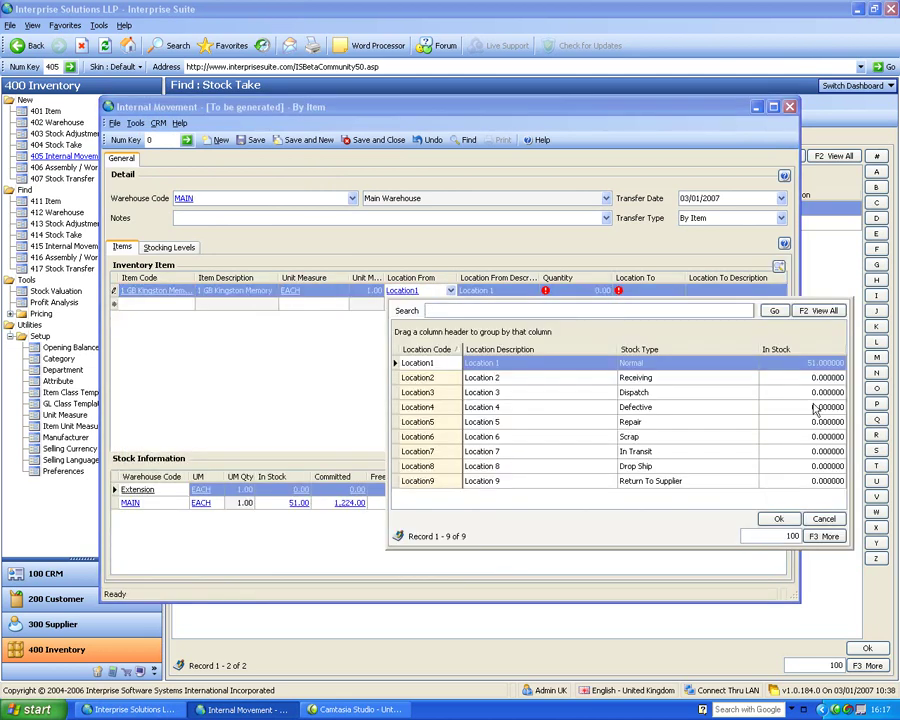
pyautogui.click(824, 519)
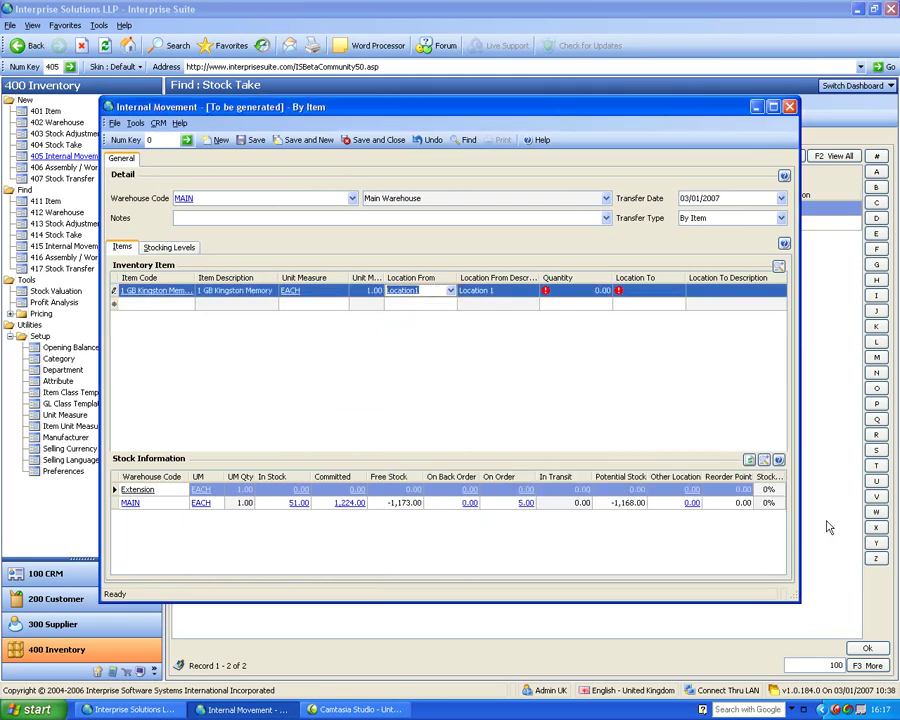
pyautogui.press('Tab')
pyautogui.write('1.')
pyautogui.press('Tab')
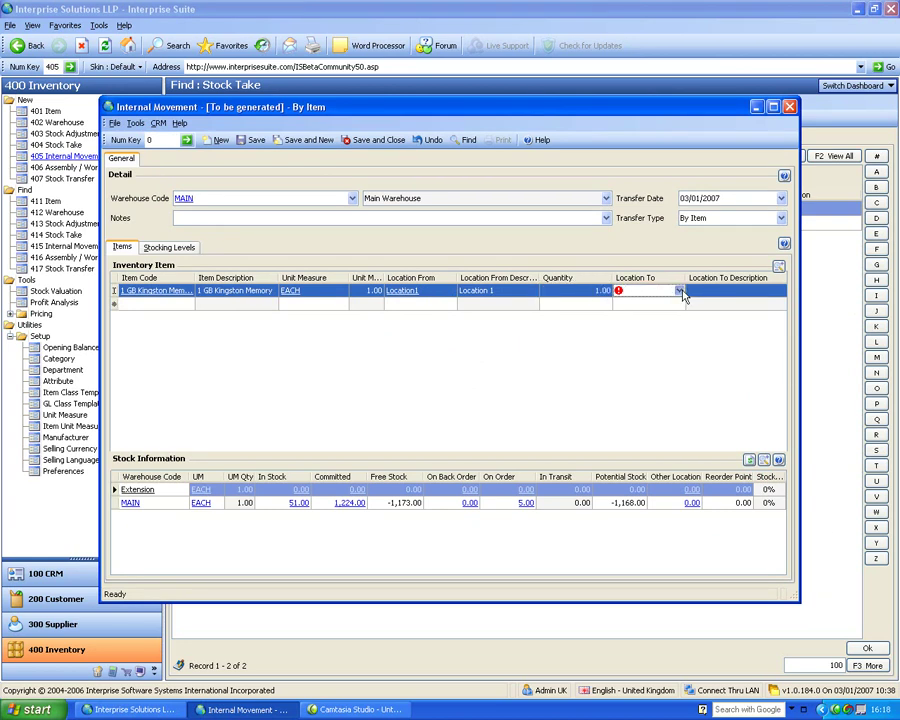
pyautogui.click(680, 291)
pyautogui.doubleClick(478, 380)
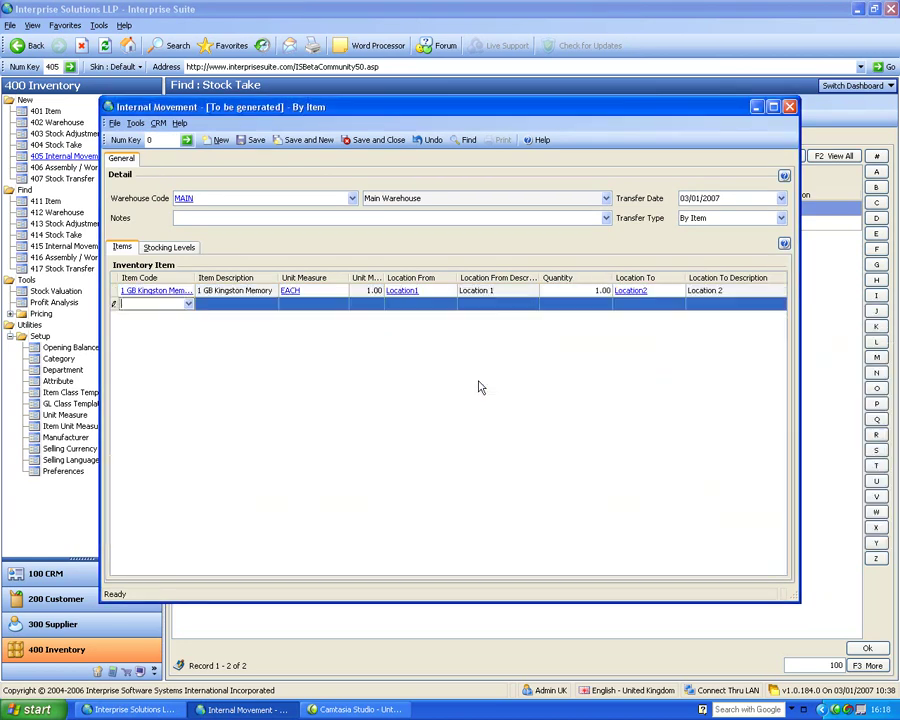
pyautogui.click(572, 291)
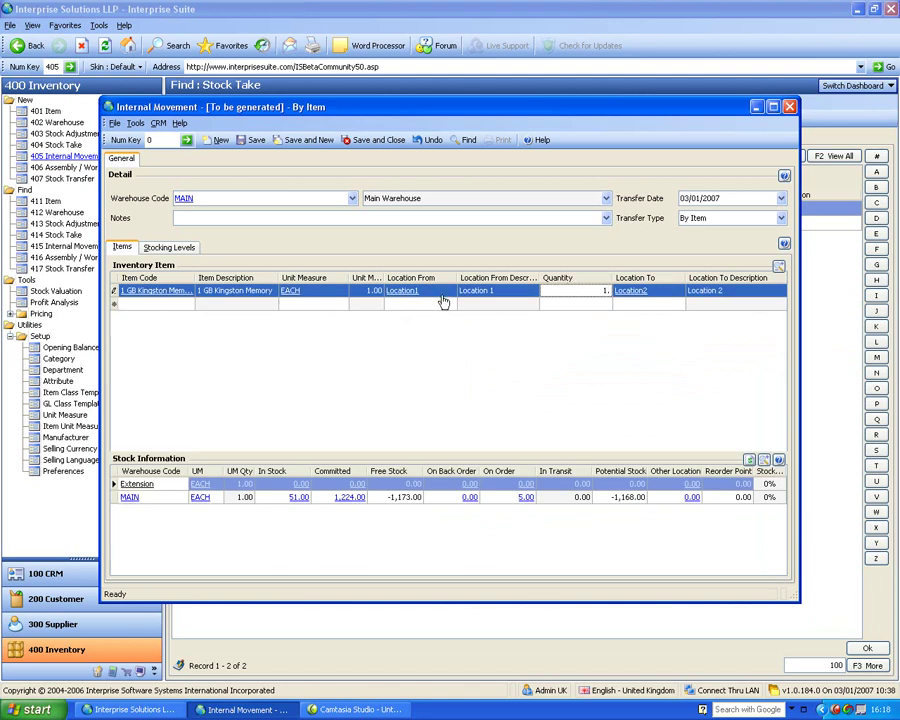
pyautogui.write('.')
pyautogui.click(377, 140)
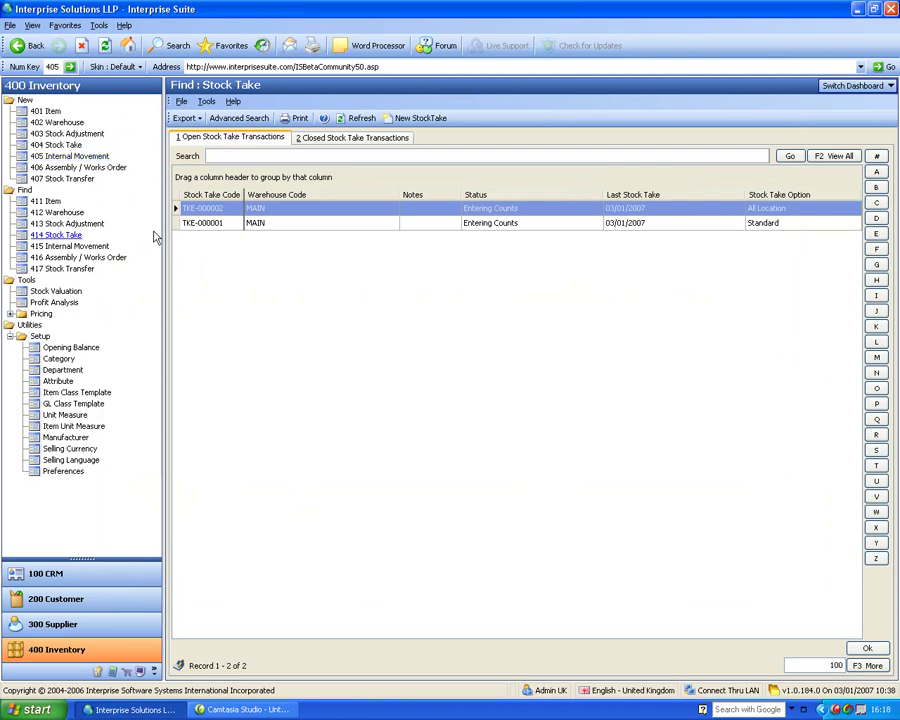
# - Create and save a build of 10 units of assembly ITEM-000004 'Example Assembluy Item'
pyautogui.click(108, 168)
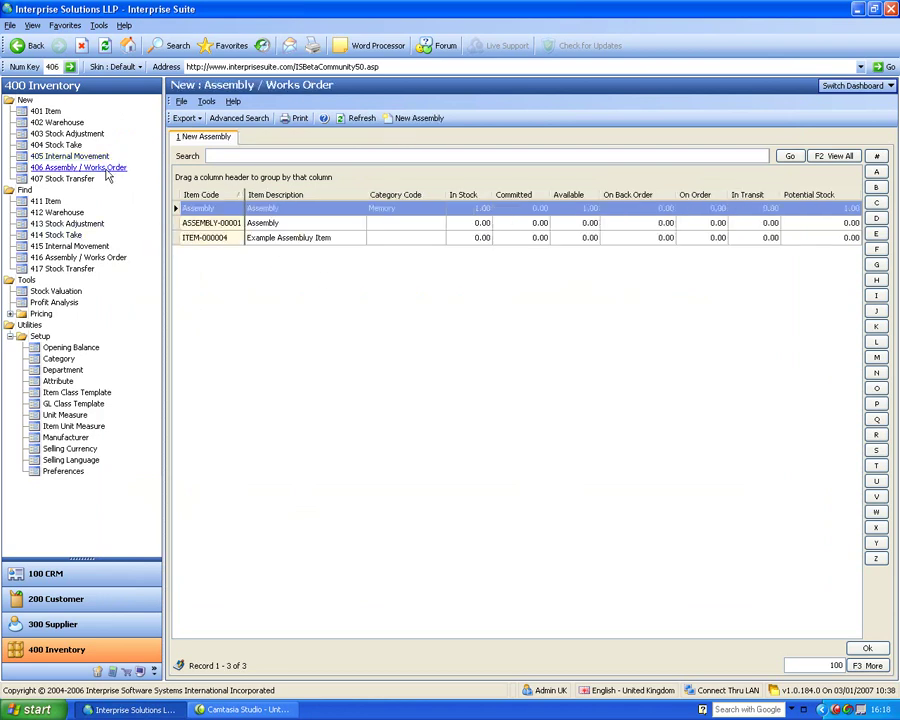
pyautogui.click(231, 237)
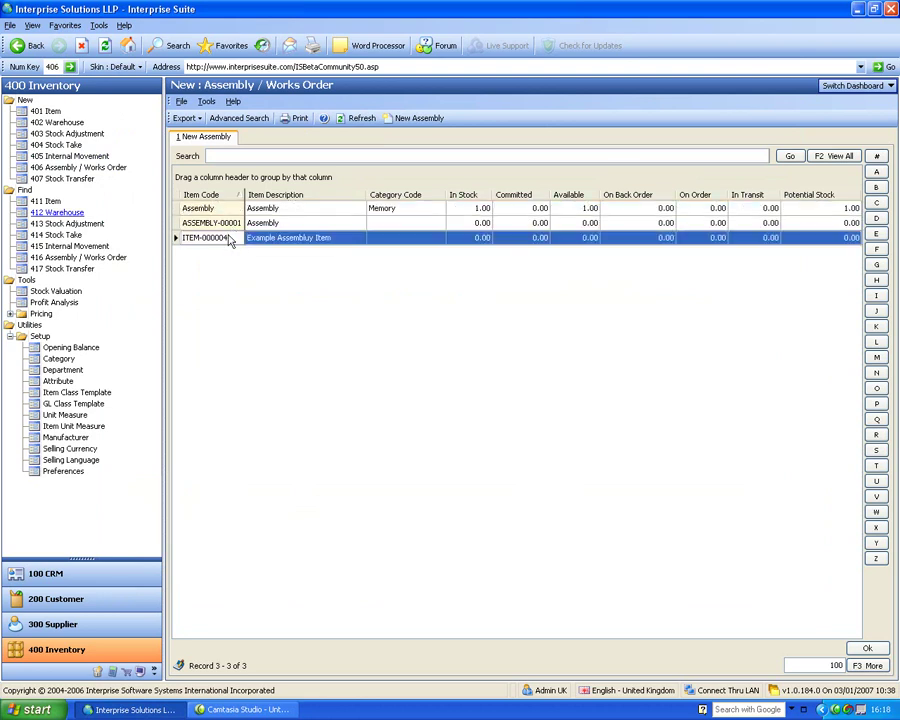
pyautogui.doubleClick(226, 238)
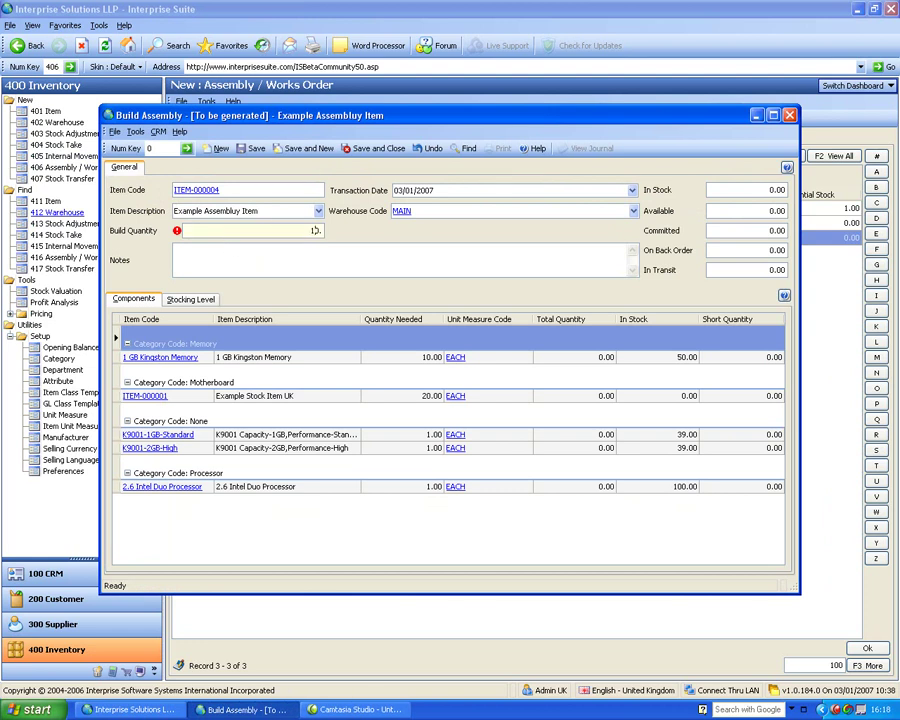
pyautogui.moveTo(178, 234)
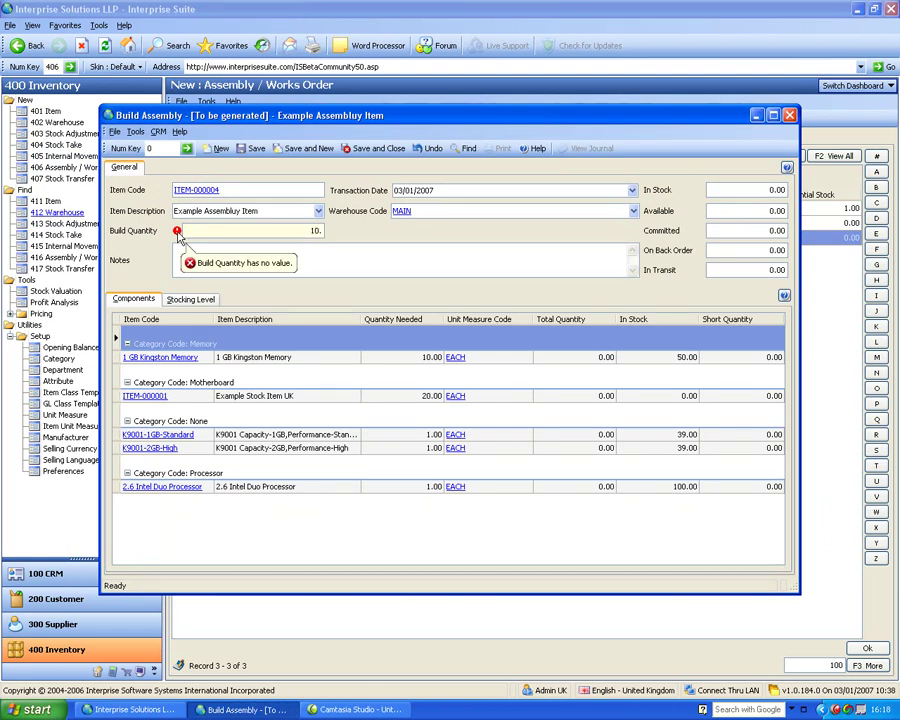
pyautogui.press('Tab')
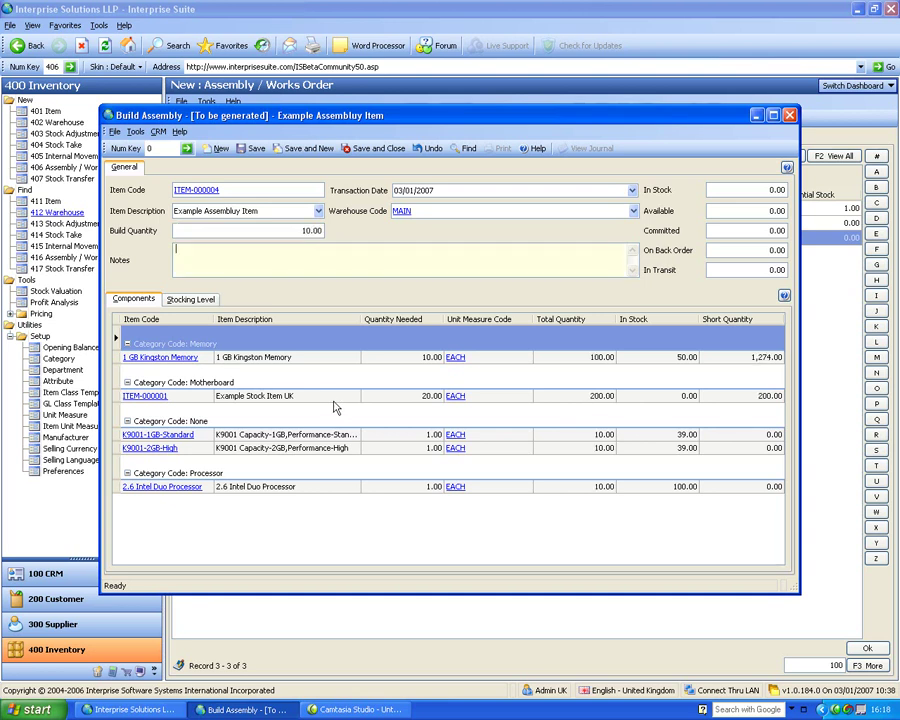
pyautogui.click(406, 362)
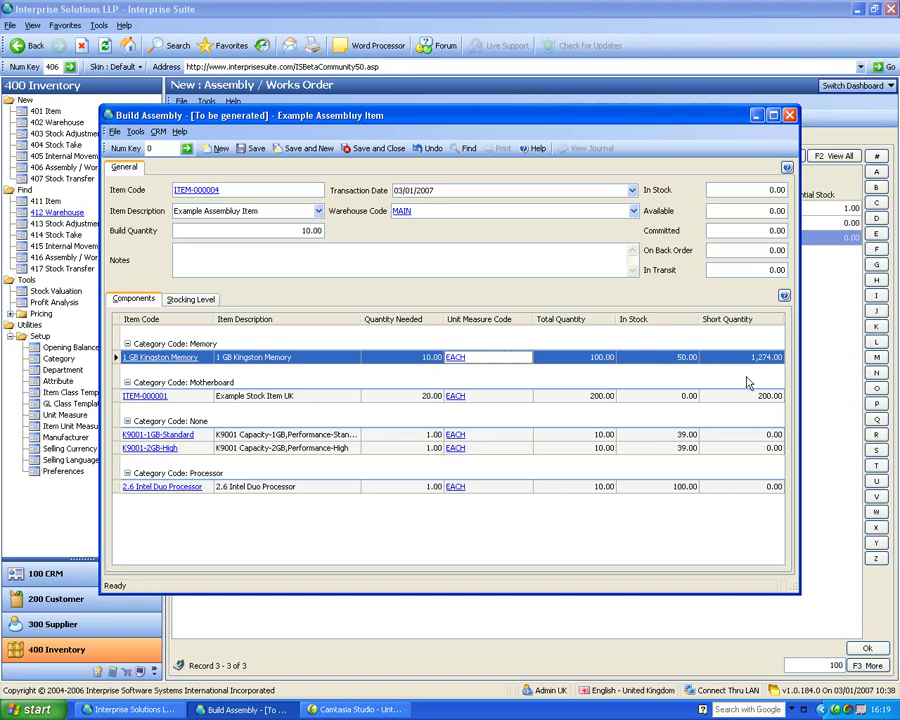
pyautogui.click(250, 151)
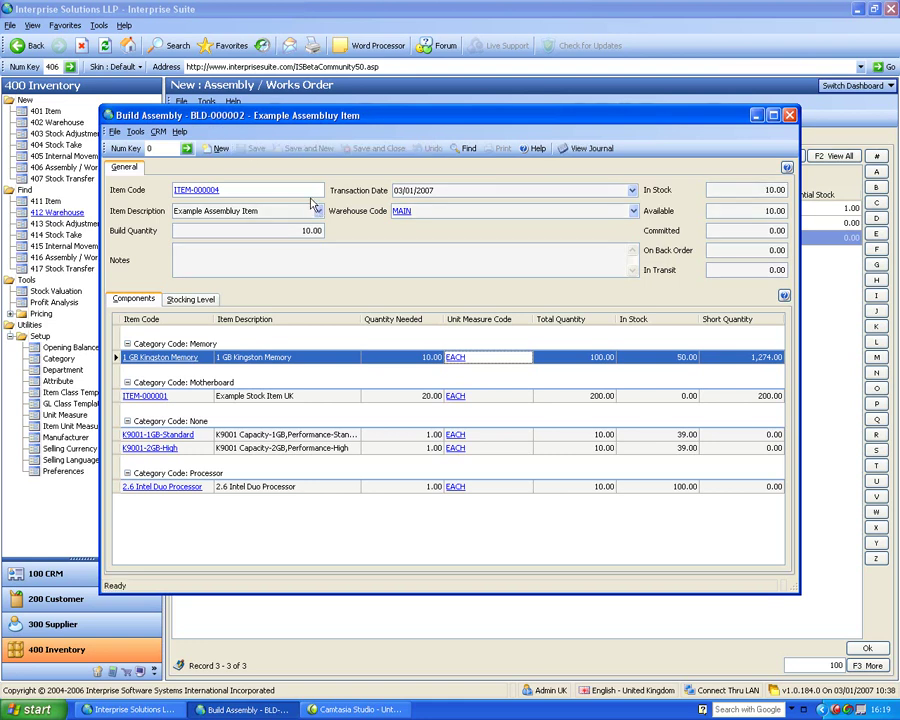
# - Open the assembly build history and select the new posted build BLD-000002
pyautogui.click(789, 115)
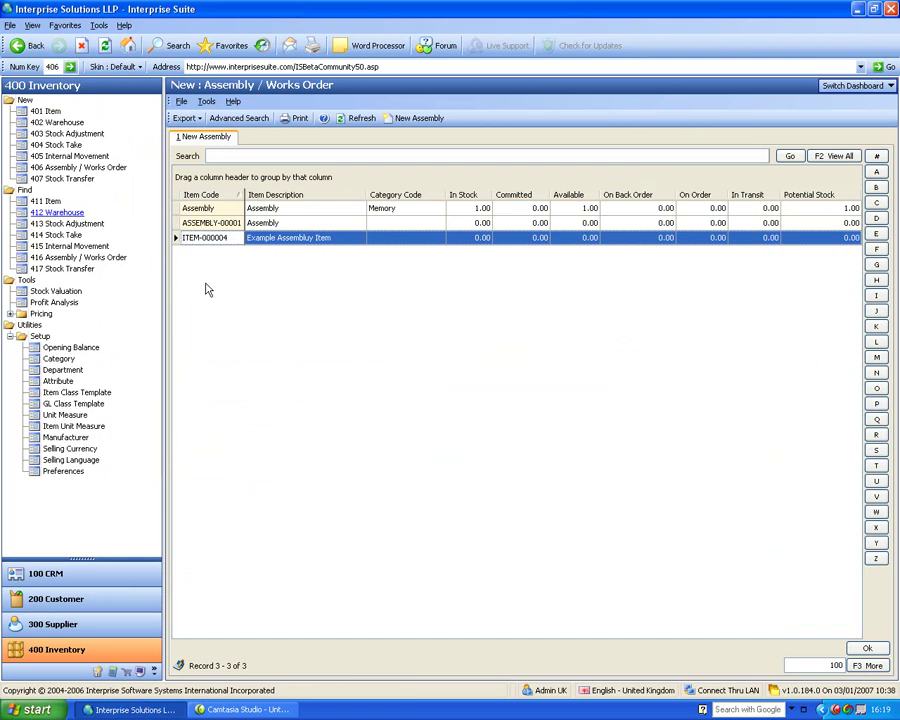
pyautogui.click(96, 257)
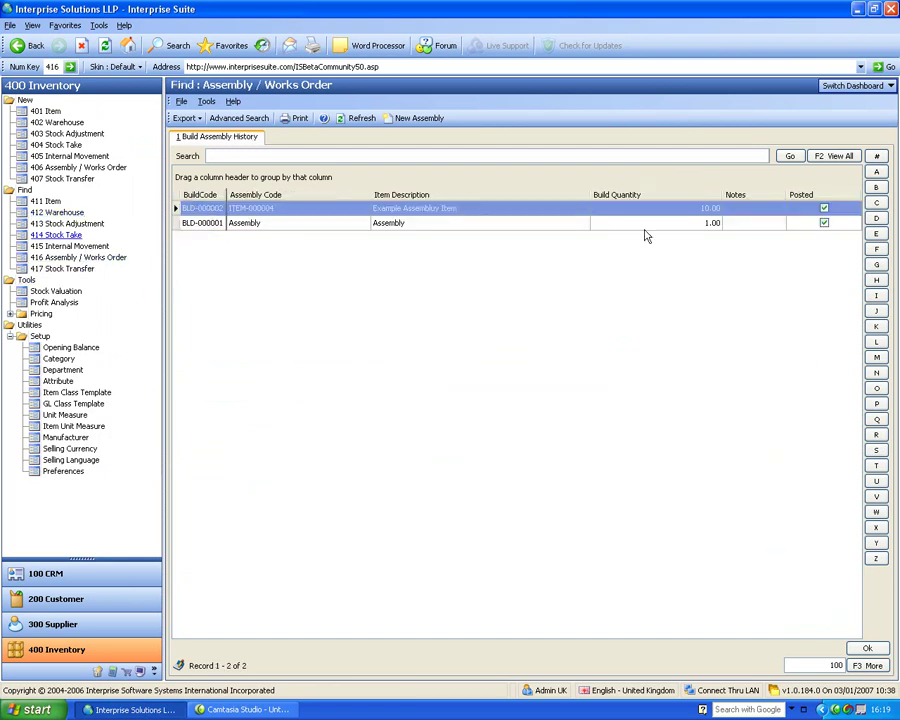
pyautogui.click(700, 210)
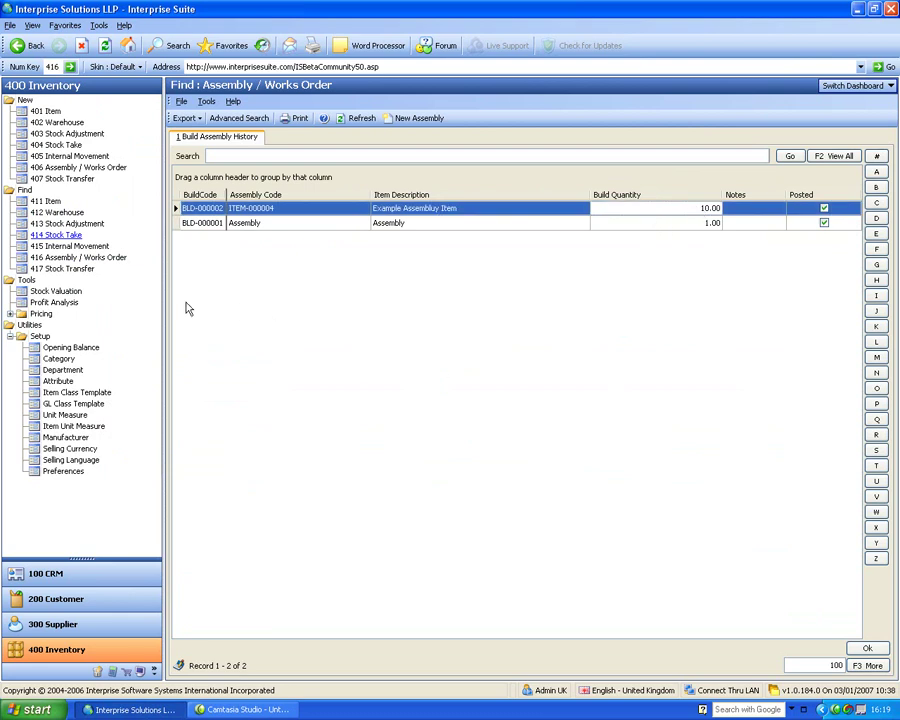
# - Show Stock Valuation full screen without Category Code and Costing Method grouping, expanding 2.6 Intel Duo Processor
pyautogui.click(68, 293)
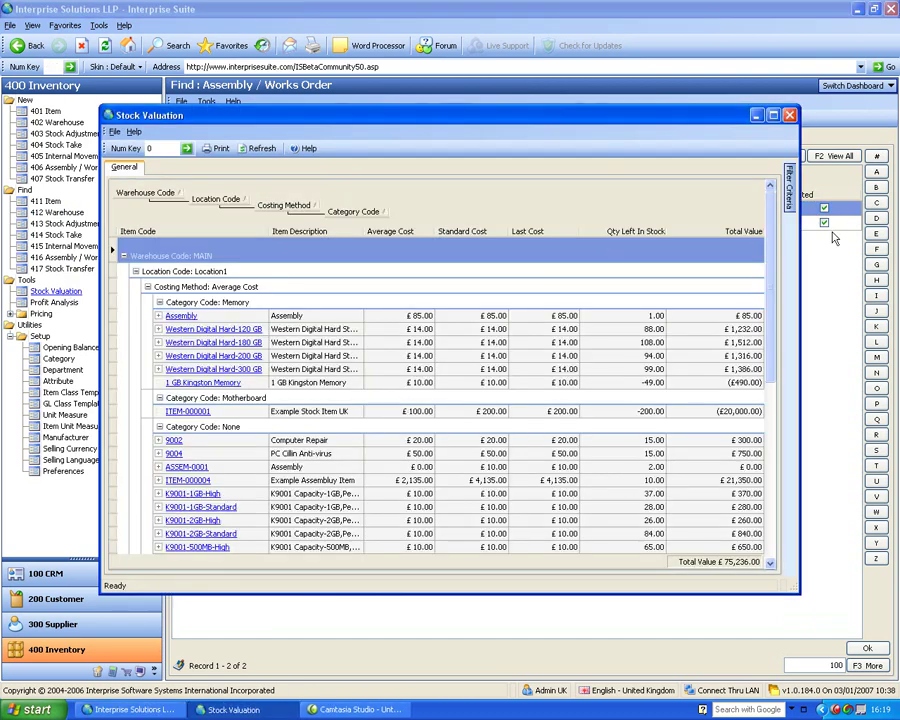
pyautogui.click(773, 115)
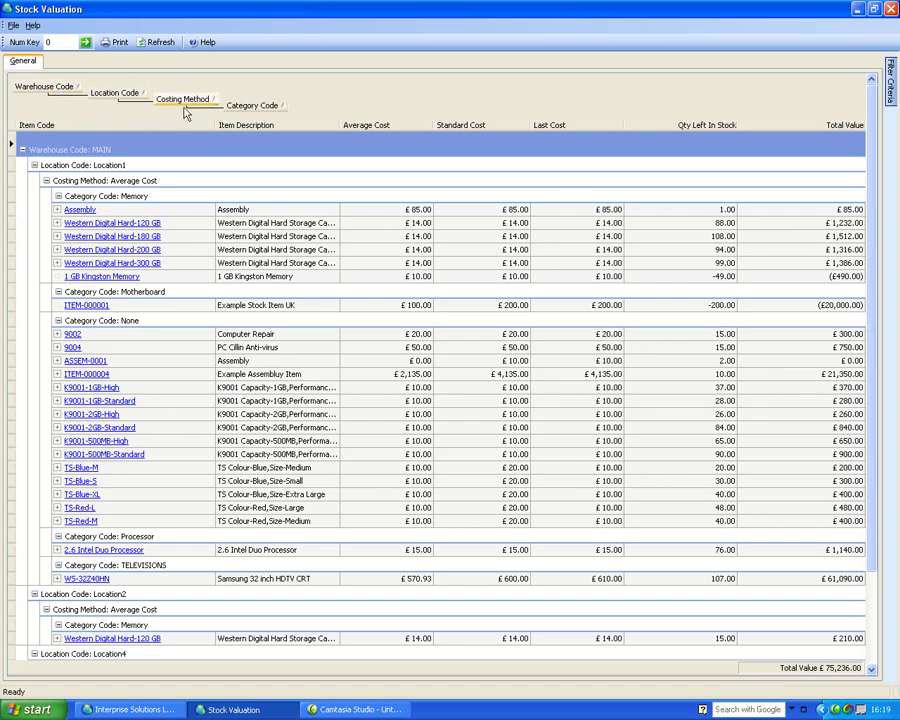
pyautogui.moveTo(263, 113); pyautogui.dragTo(340, 124)
pyautogui.moveTo(176, 100); pyautogui.dragTo(284, 122)
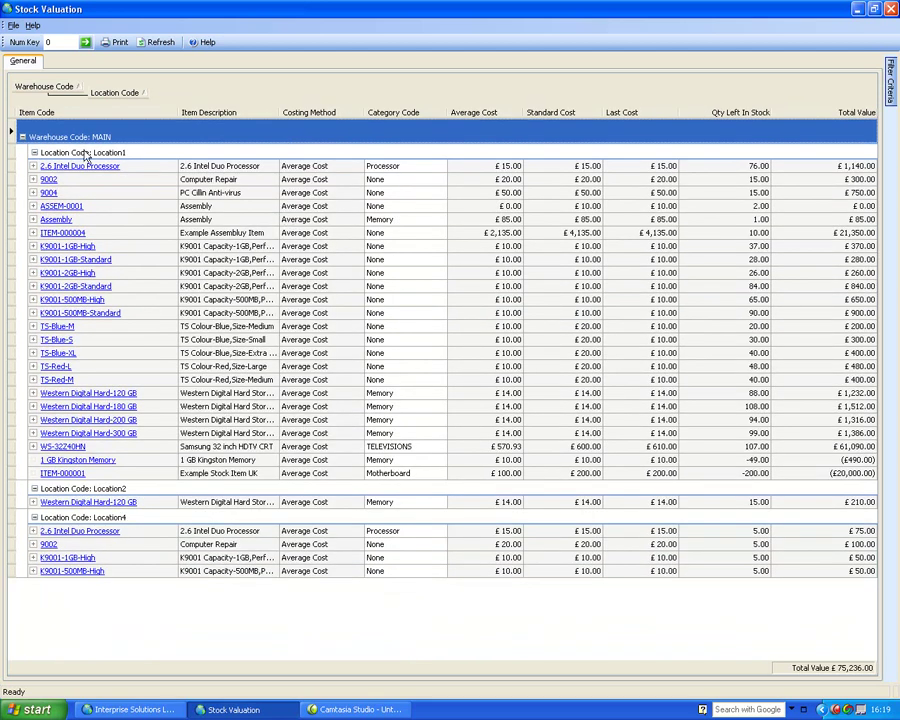
pyautogui.click(150, 168)
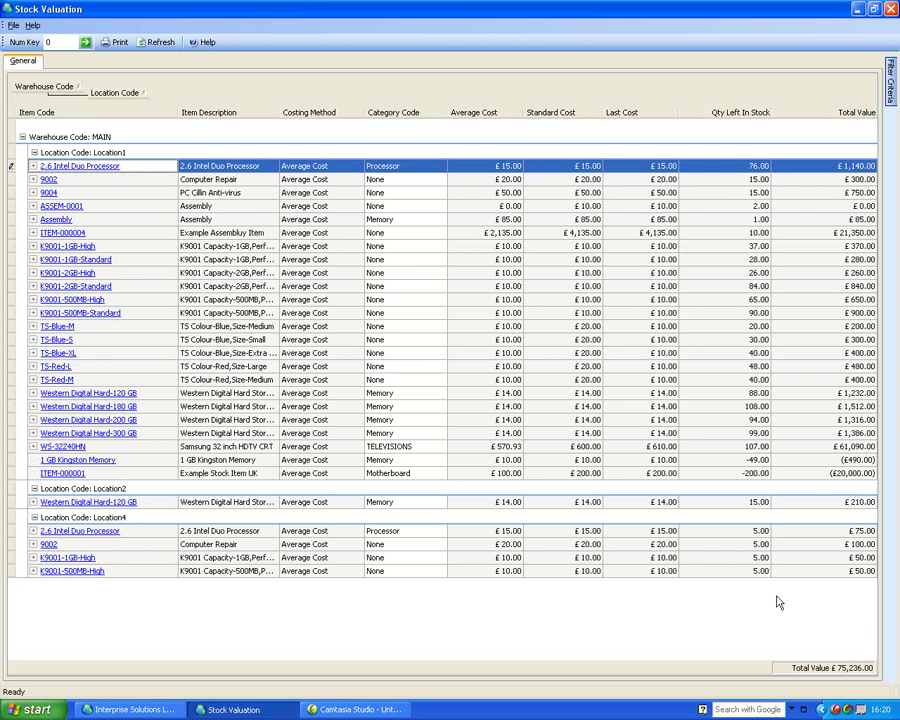
pyautogui.click(33, 166)
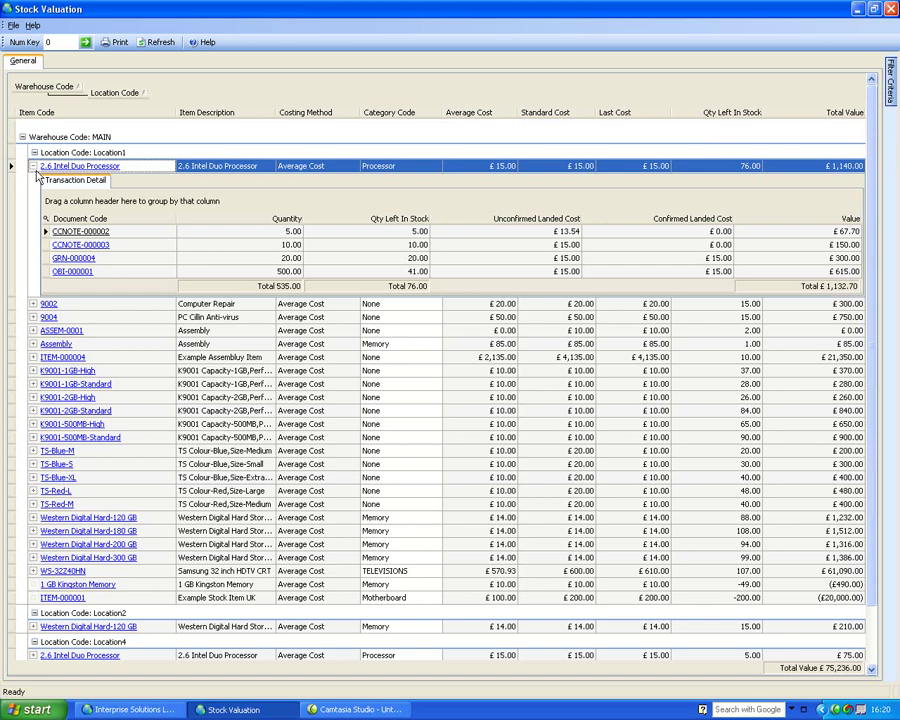
# - Close the Stock Valuation window to get back to the Assembly / Works Order list
pyautogui.click(212, 168)
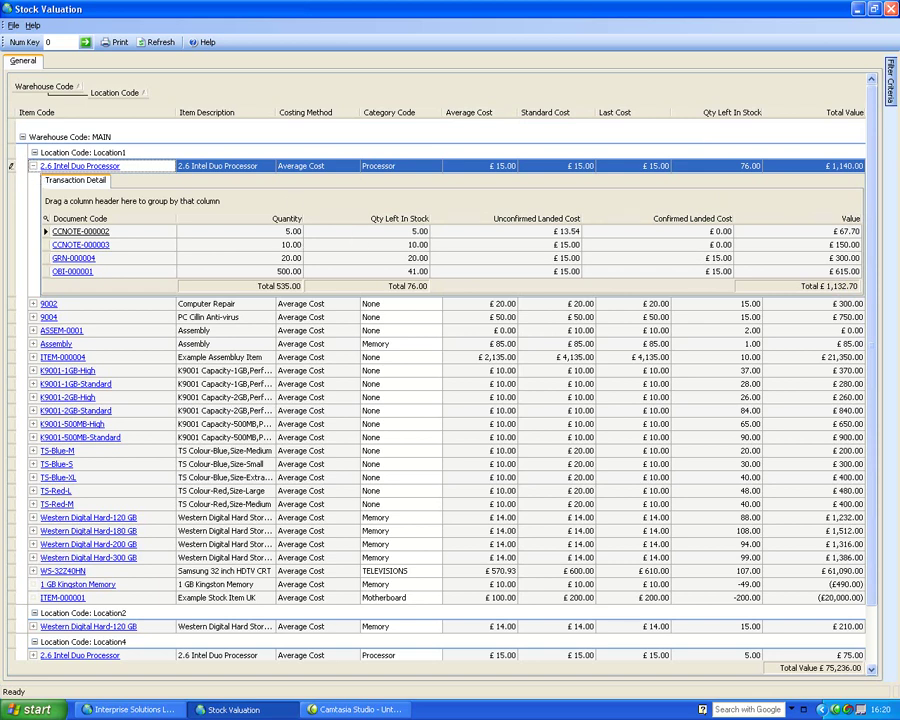
pyautogui.click(891, 8)
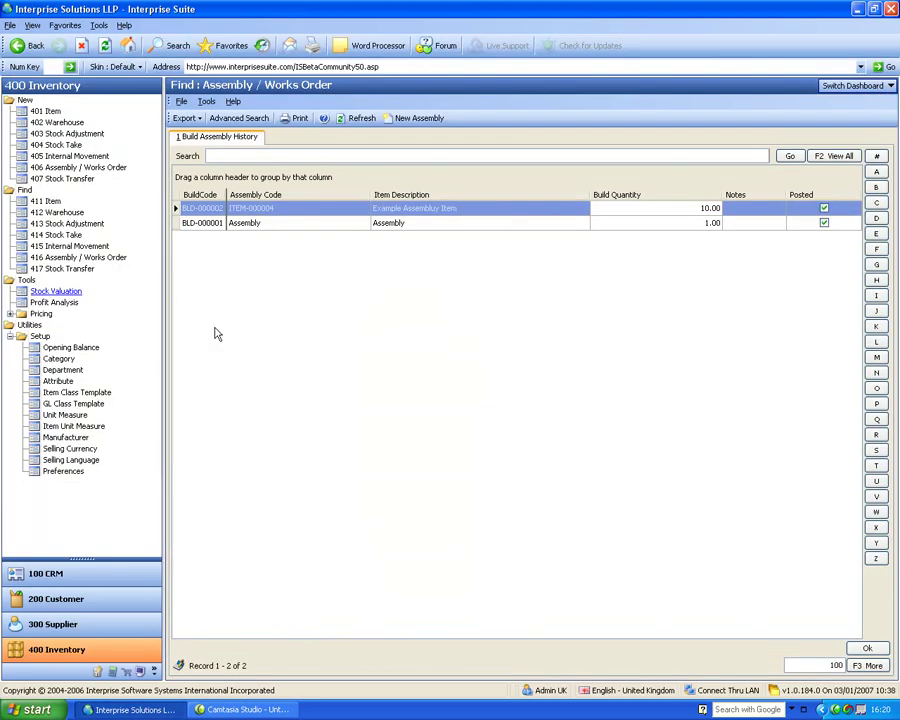
# - Open Profit Analysis from the Inventory Tools, check its Filter Criteria, and maximize the window
pyautogui.click(60, 303)
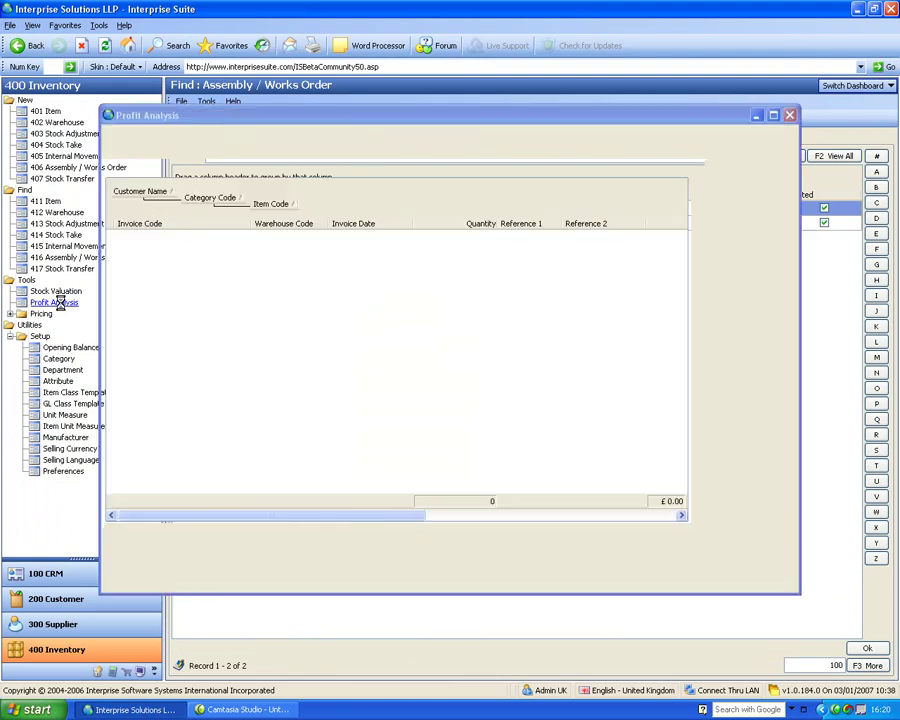
pyautogui.moveTo(789, 185)
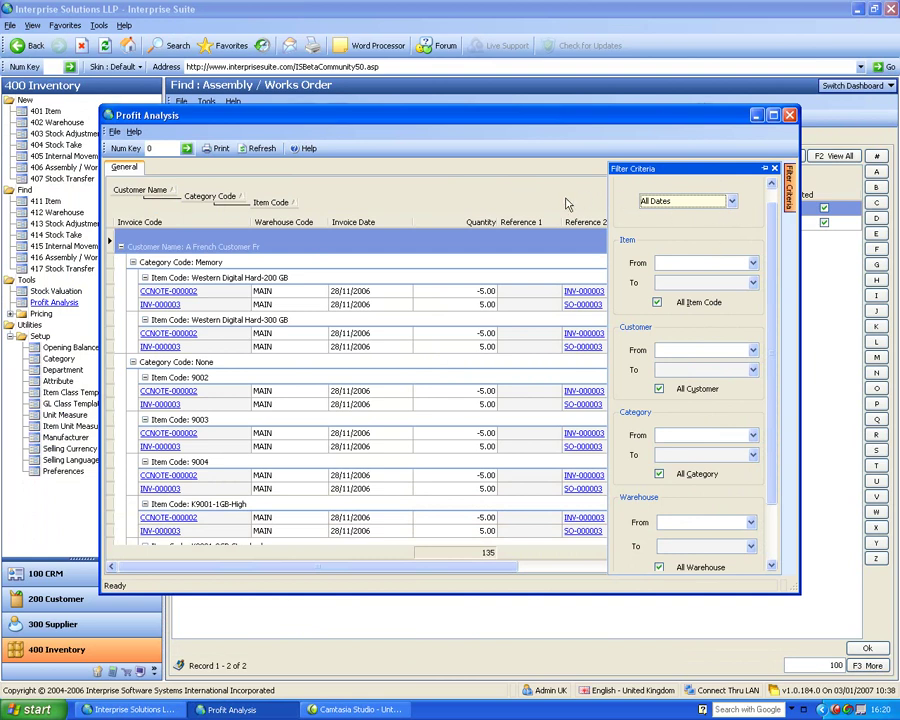
pyautogui.click(773, 115)
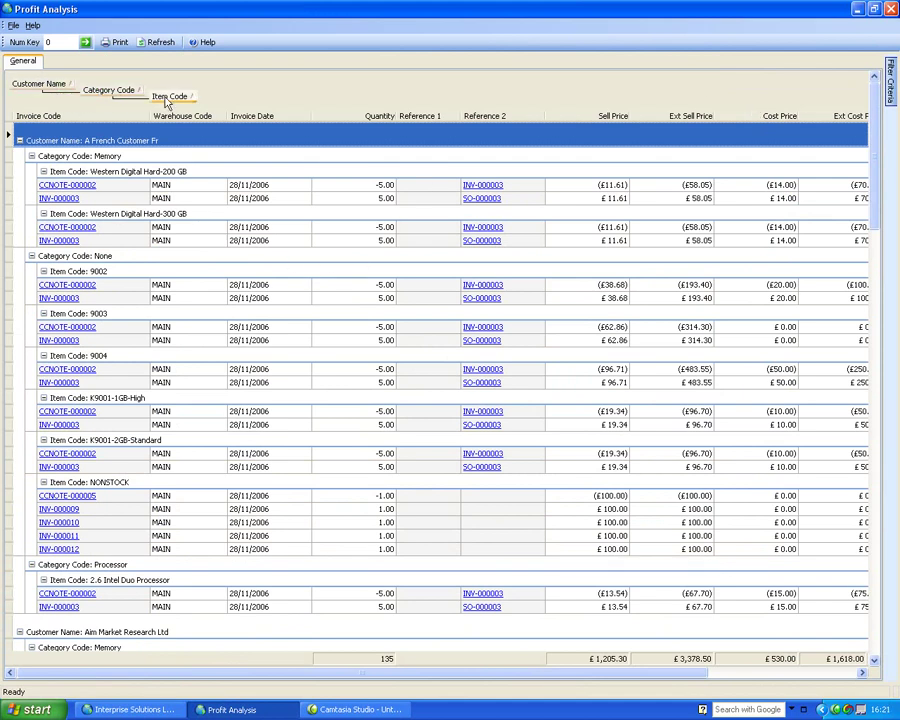
# - Remove the Item Code grouping and browse the CCNOTE-000002 and INV-000003 invoice lines
pyautogui.moveTo(224, 122); pyautogui.dragTo(226, 118)
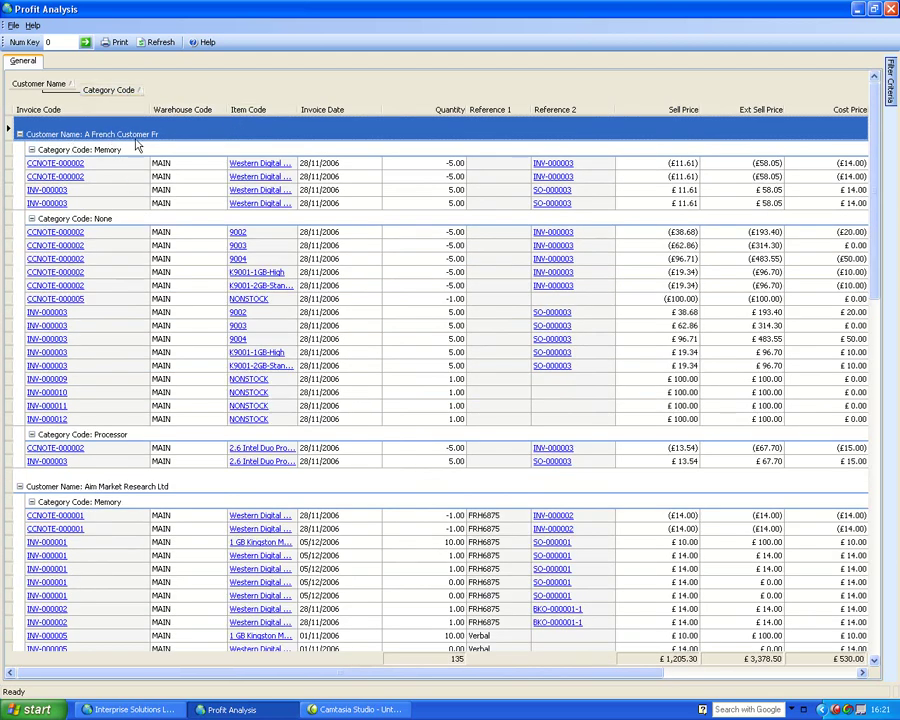
pyautogui.click(205, 177)
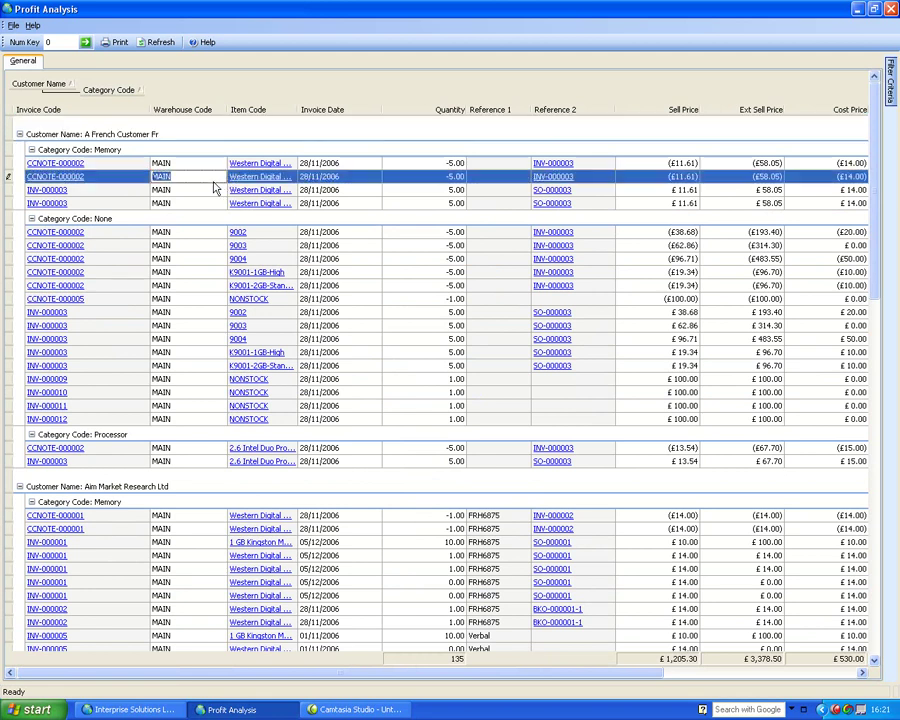
pyautogui.click(105, 190)
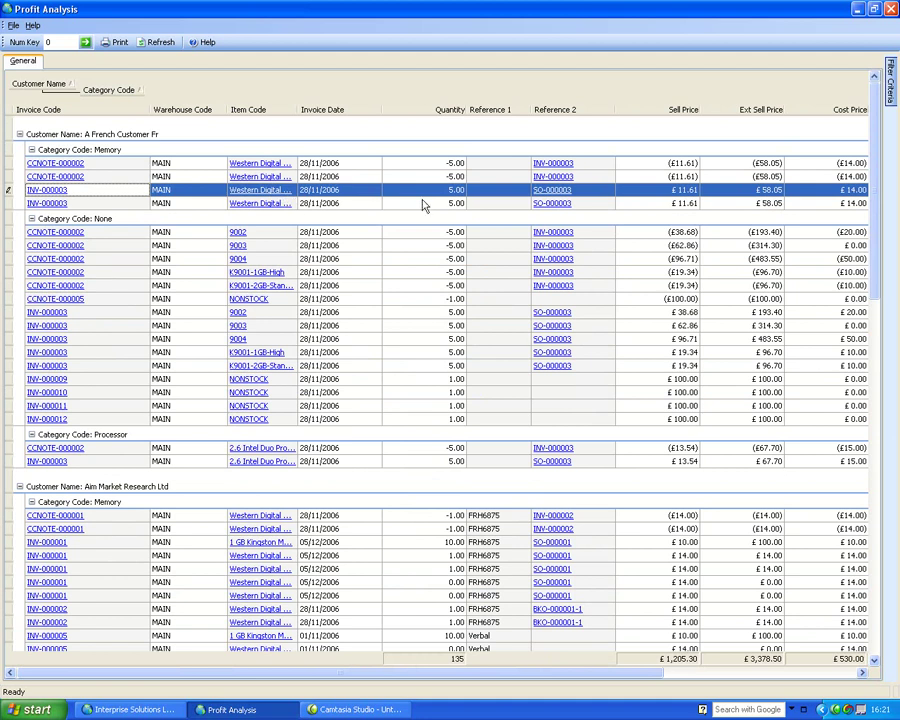
pyautogui.press('Tab')
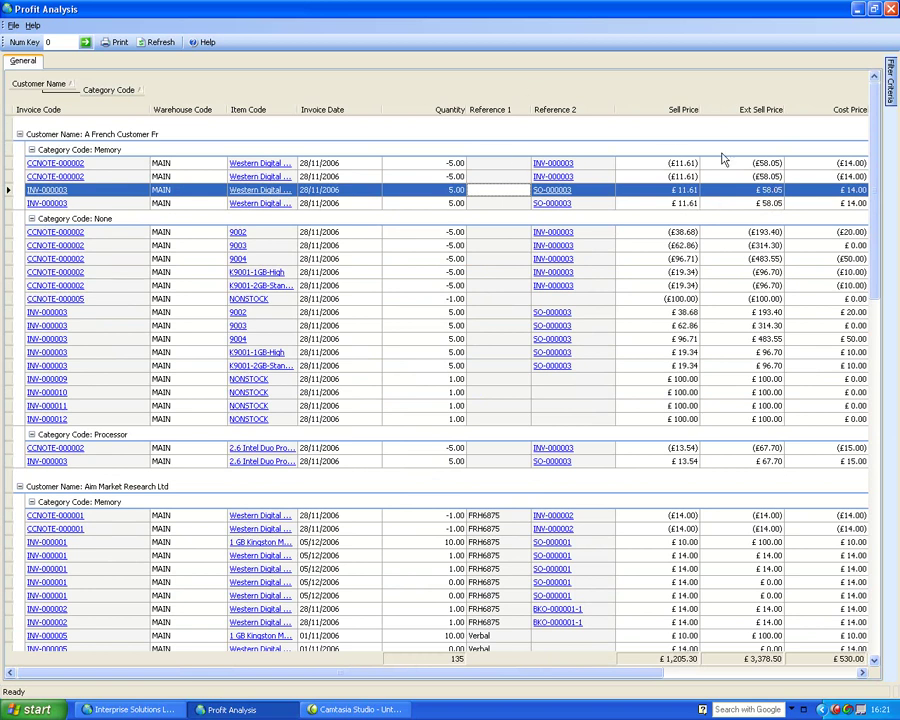
# - Scroll across to Gross Margin, review the INV-000001 and INV-000003 lines, and close Profit Analysis
pyautogui.moveTo(660, 672); pyautogui.dragTo(760, 670)
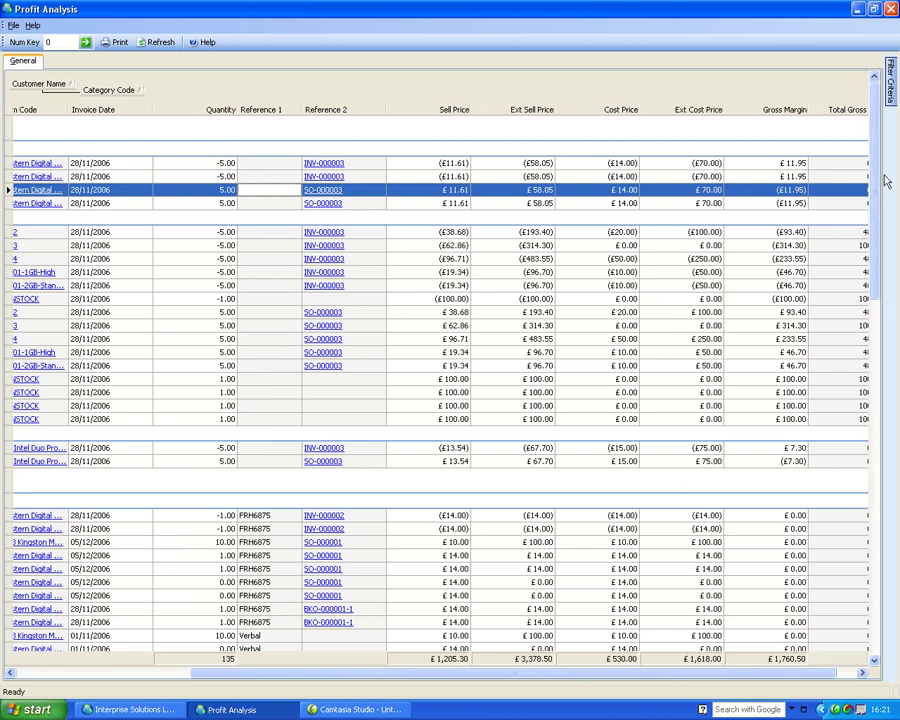
pyautogui.click(779, 673)
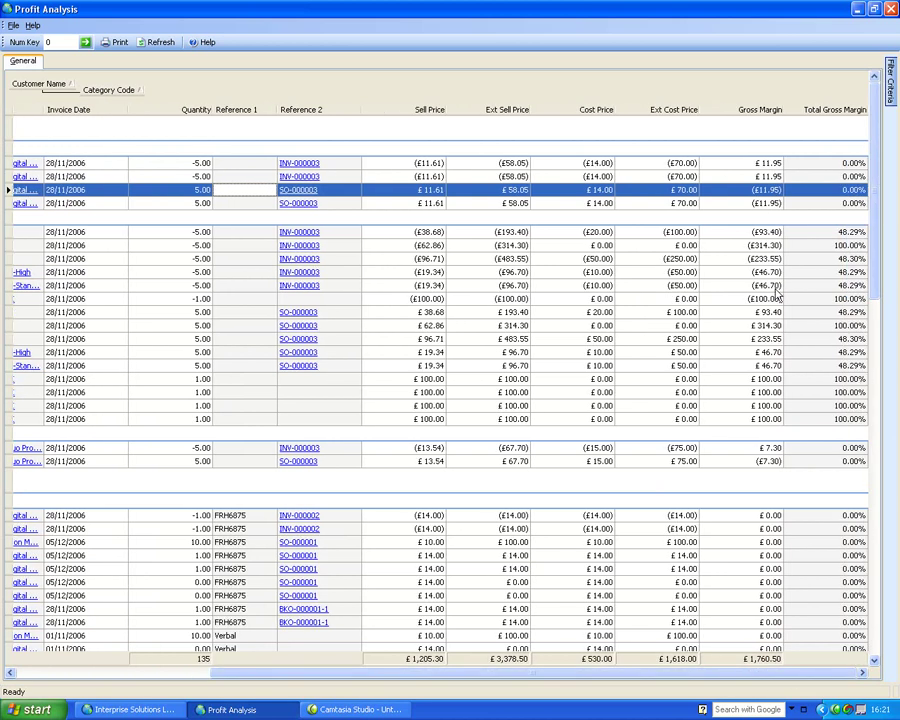
pyautogui.moveTo(769, 678); pyautogui.dragTo(448, 703)
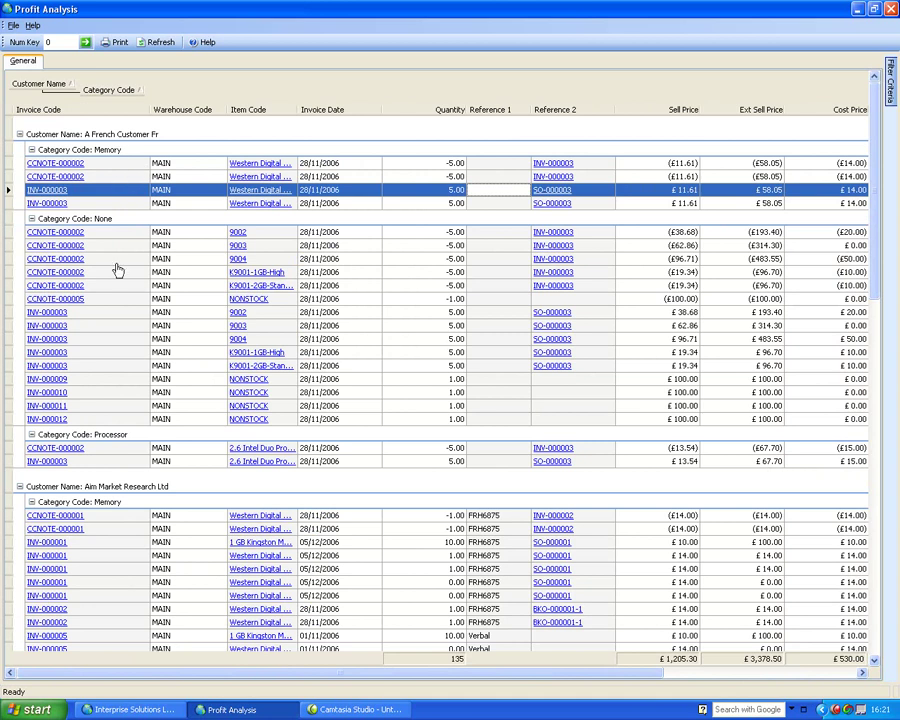
pyautogui.click(262, 568)
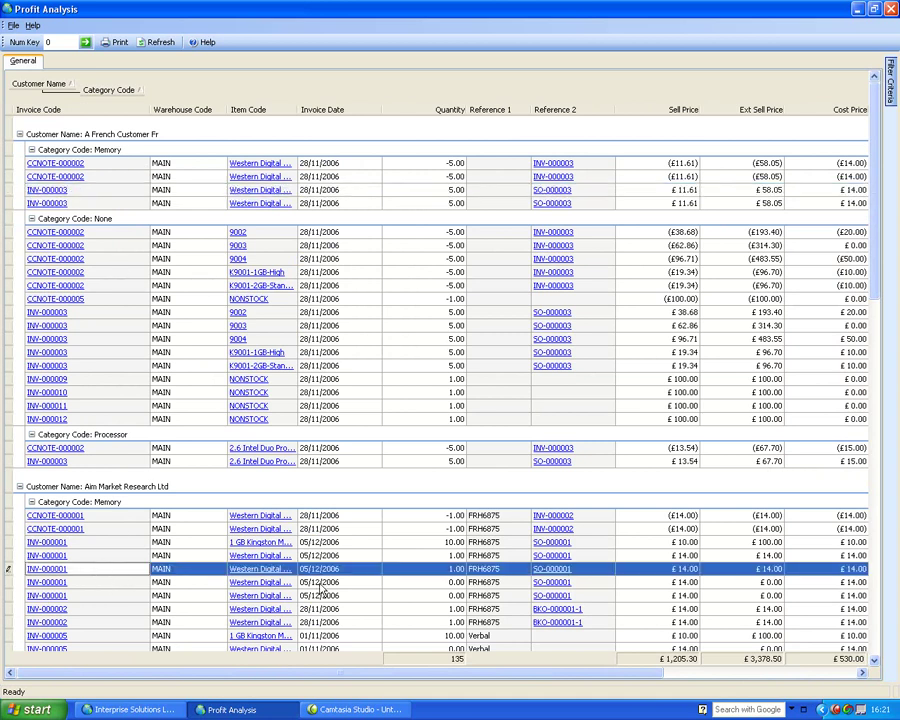
pyautogui.moveTo(645, 672); pyautogui.dragTo(850, 682)
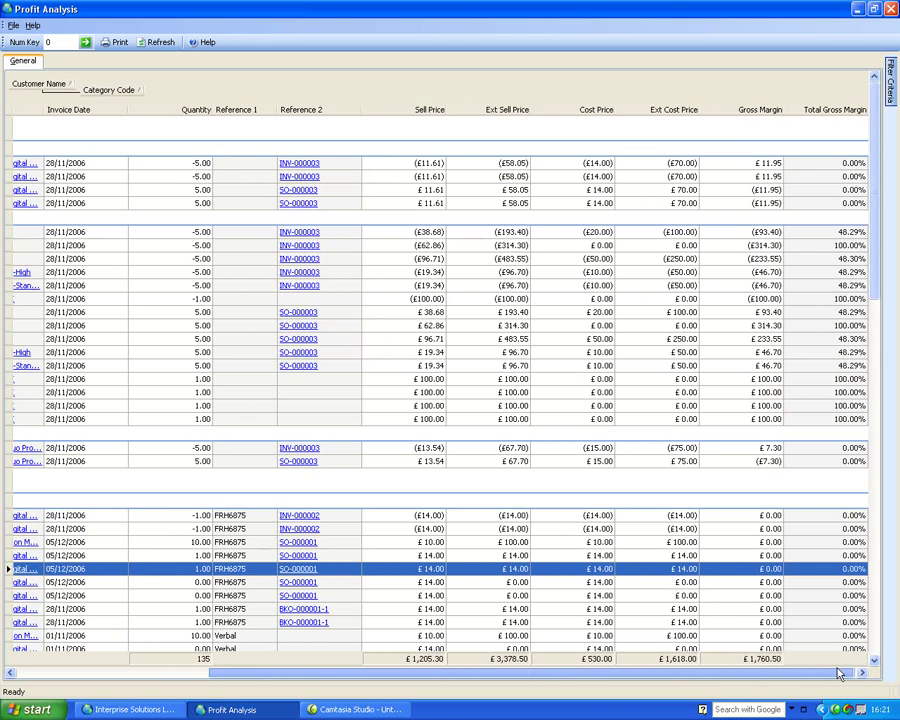
pyautogui.click(718, 200)
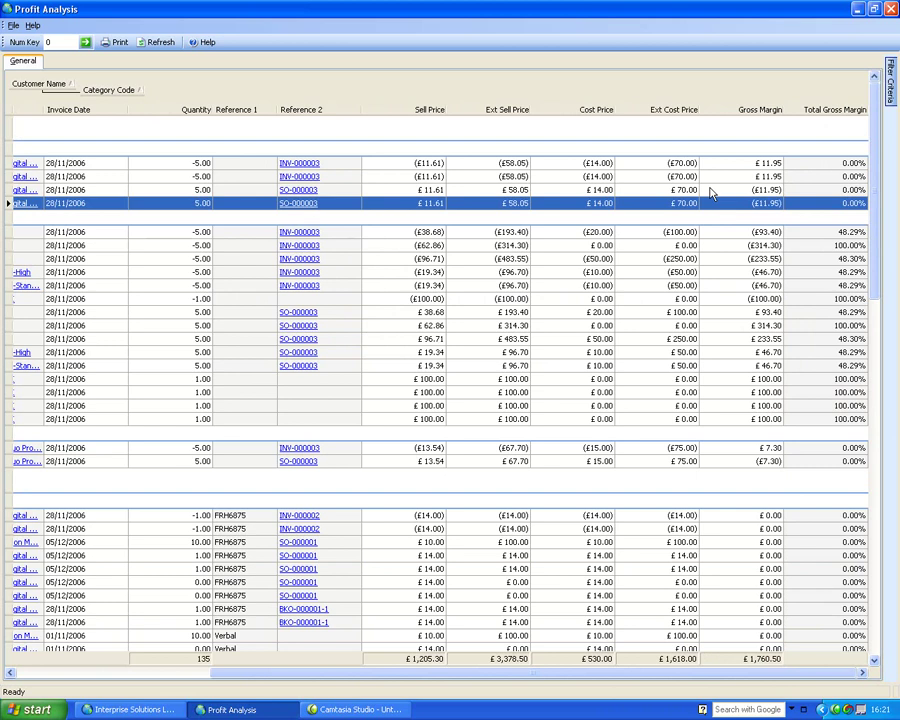
pyautogui.click(893, 9)
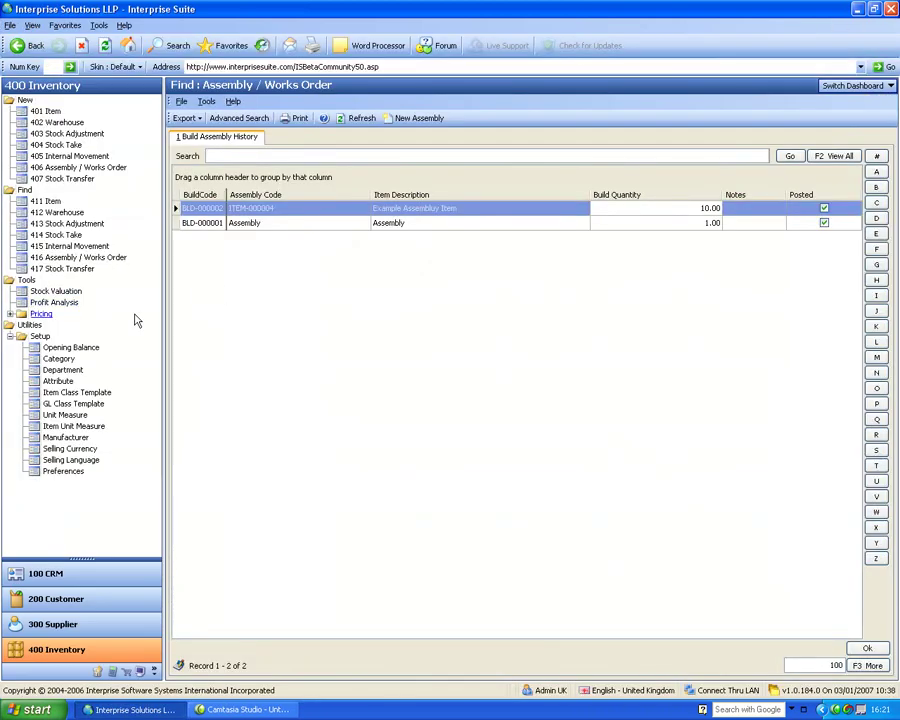
# - Open Default Wholesale Pricing and the 1 GB Kingston Memory item record
pyautogui.click(9, 315)
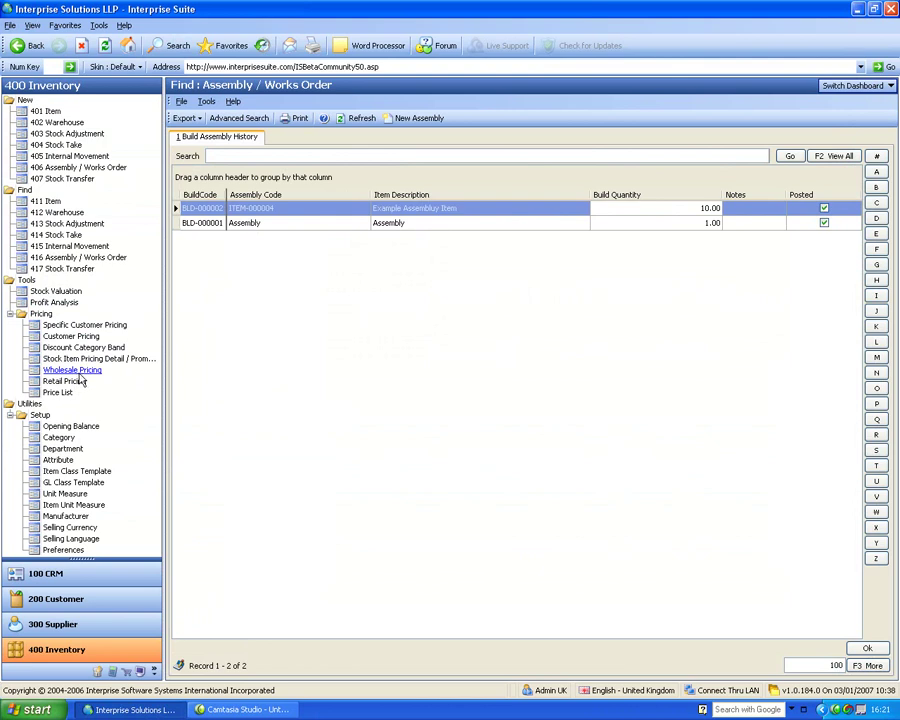
pyautogui.click(74, 370)
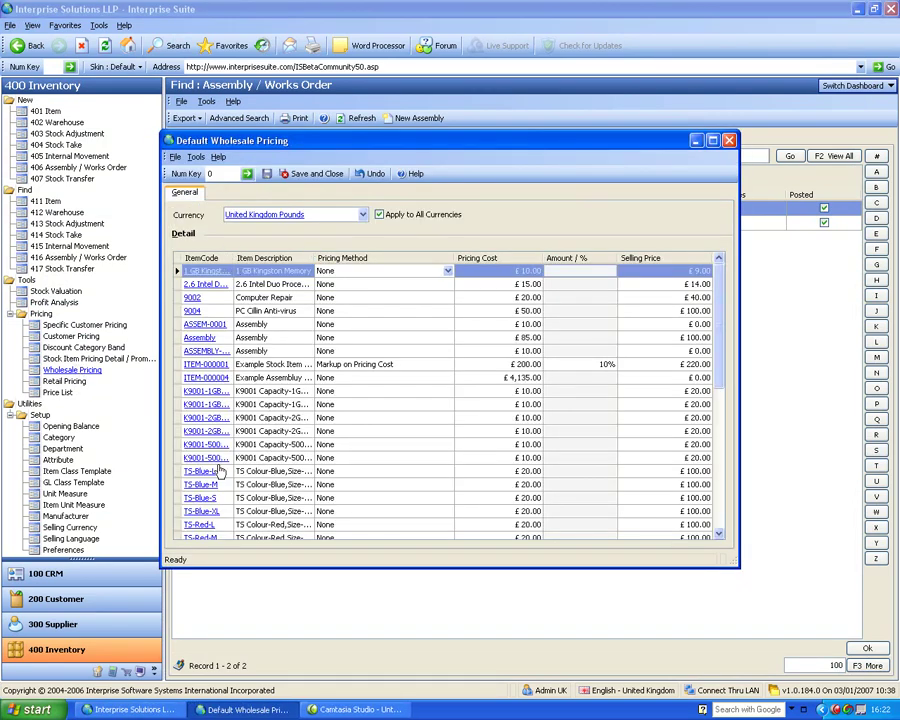
pyautogui.click(209, 272)
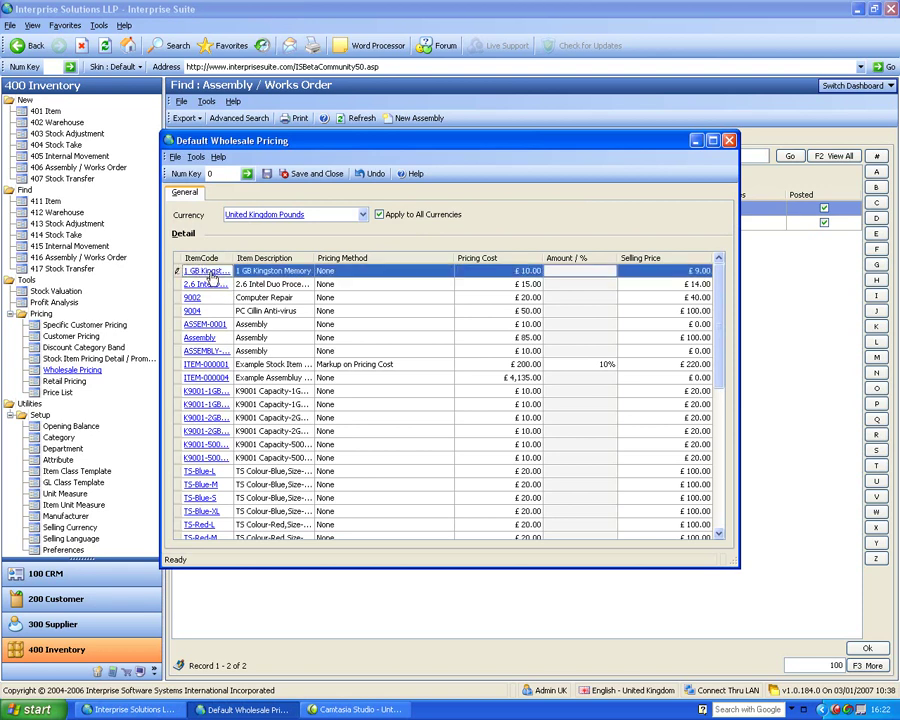
pyautogui.click(209, 274)
# - Review the item's Pricing tab, close it without saving, then enlarge and reposition the pricing window
pyautogui.click(228, 186)
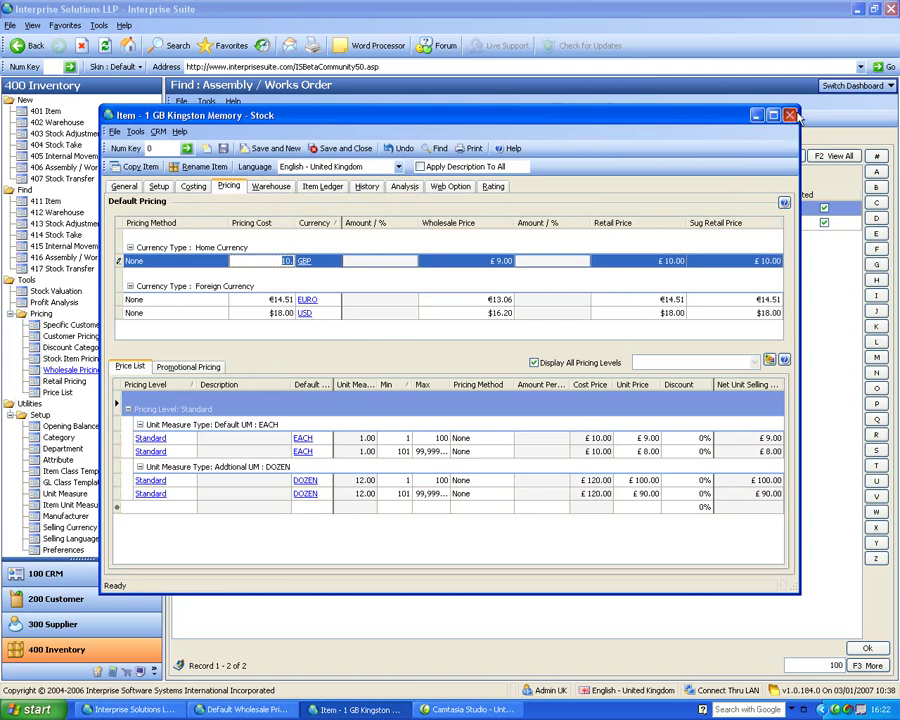
pyautogui.click(789, 115)
pyautogui.click(580, 478)
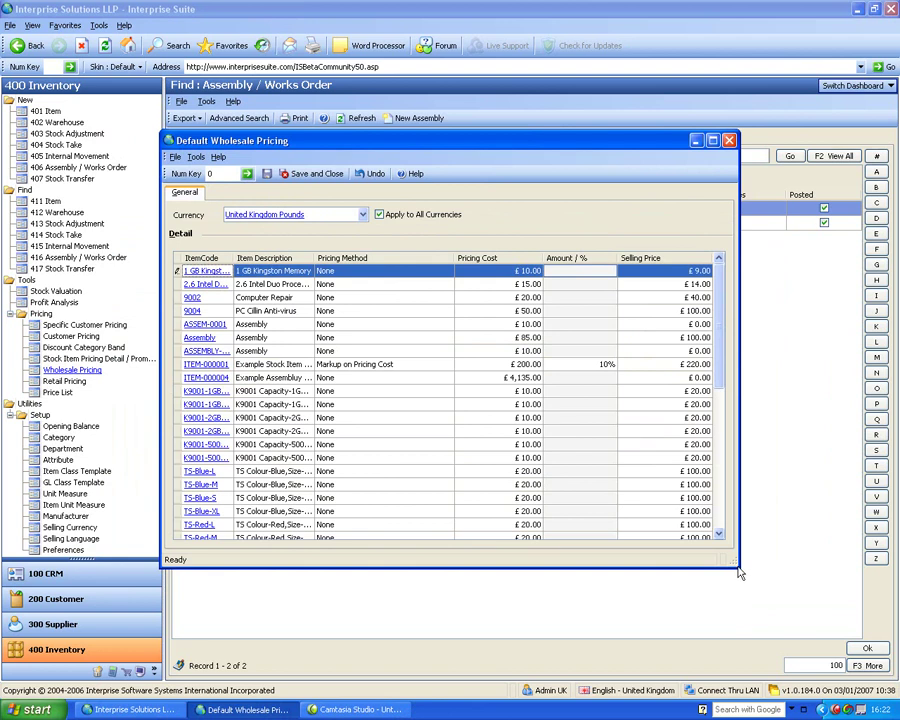
pyautogui.moveTo(737, 566); pyautogui.dragTo(885, 648)
pyautogui.moveTo(440, 142); pyautogui.dragTo(419, 108)
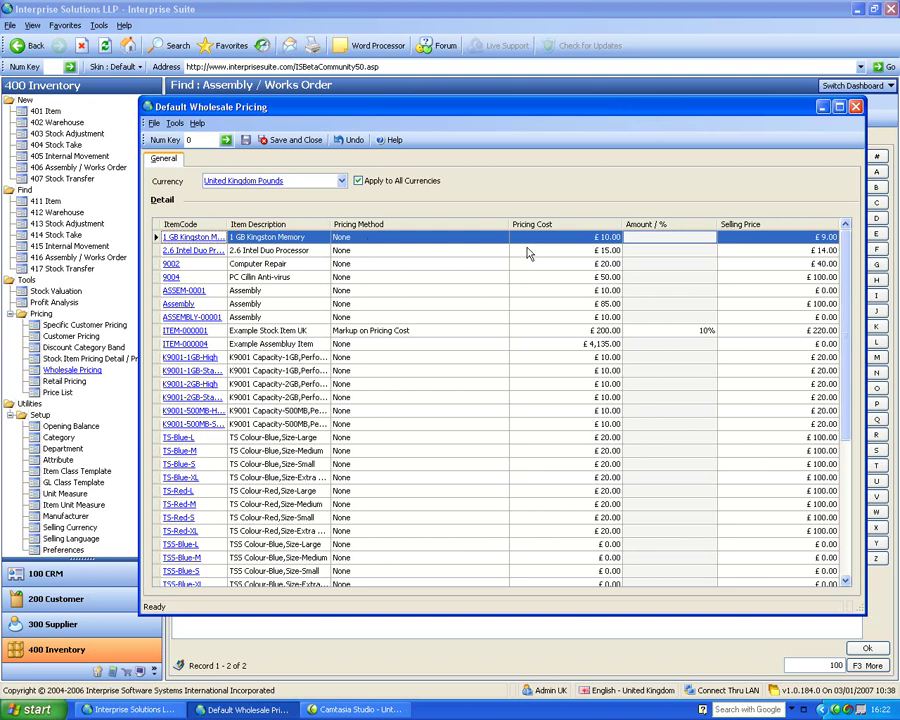
# - Set selling prices to £10.00 for 1 GB Kingston Memory and £20.00 for 2.6 Intel Duo Processor
pyautogui.click(754, 243)
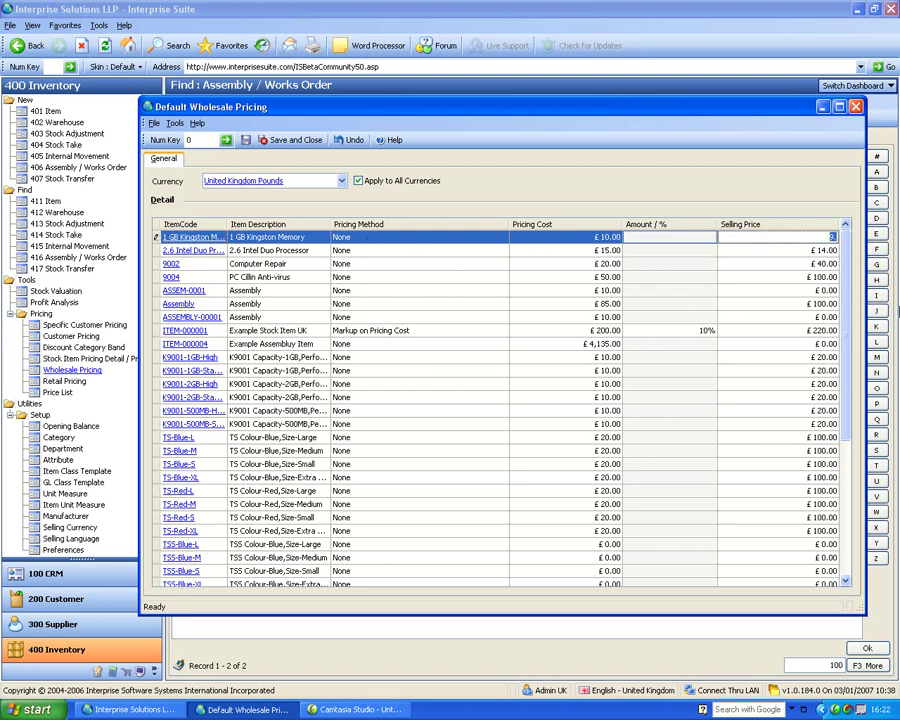
pyautogui.press('Return')
pyautogui.write('20.')
pyautogui.press('Return')
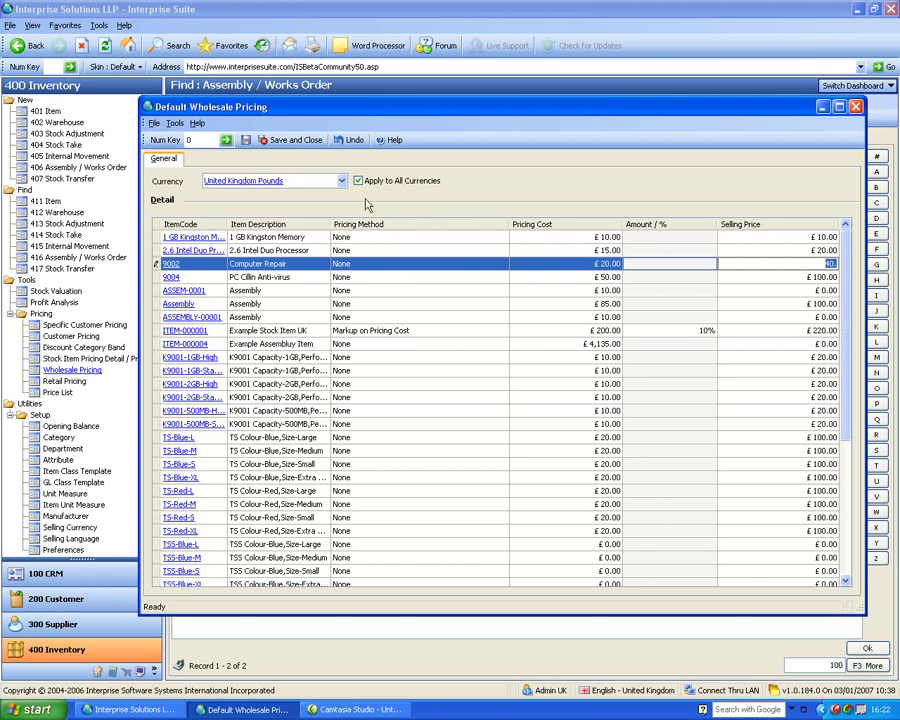
pyautogui.click(341, 182)
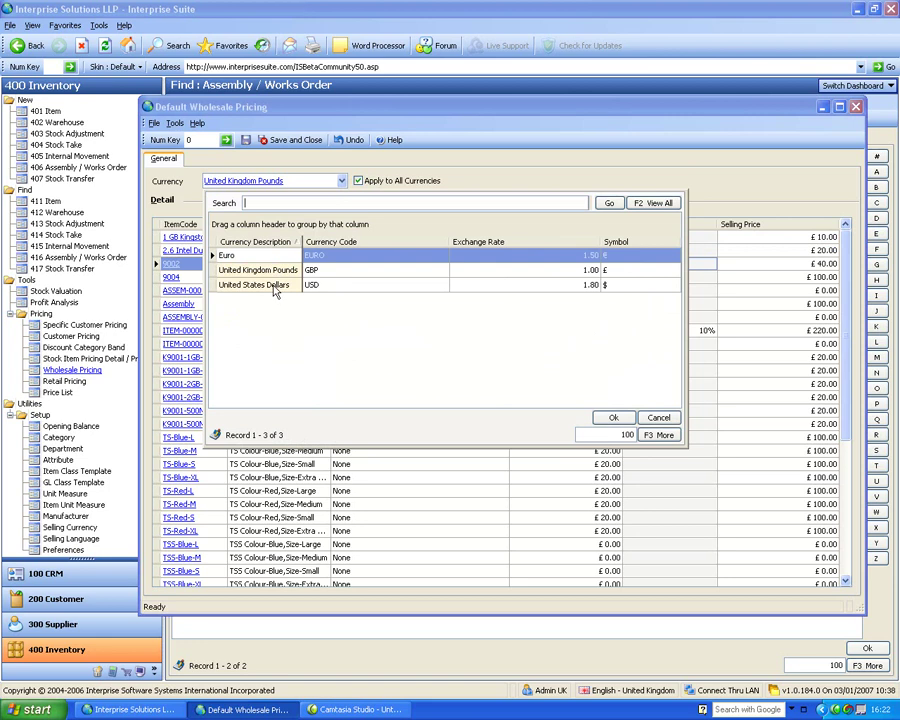
# - Switch to United States Dollars, turn off Apply to All Currencies, and enter USD prices for both items
pyautogui.click(274, 288)
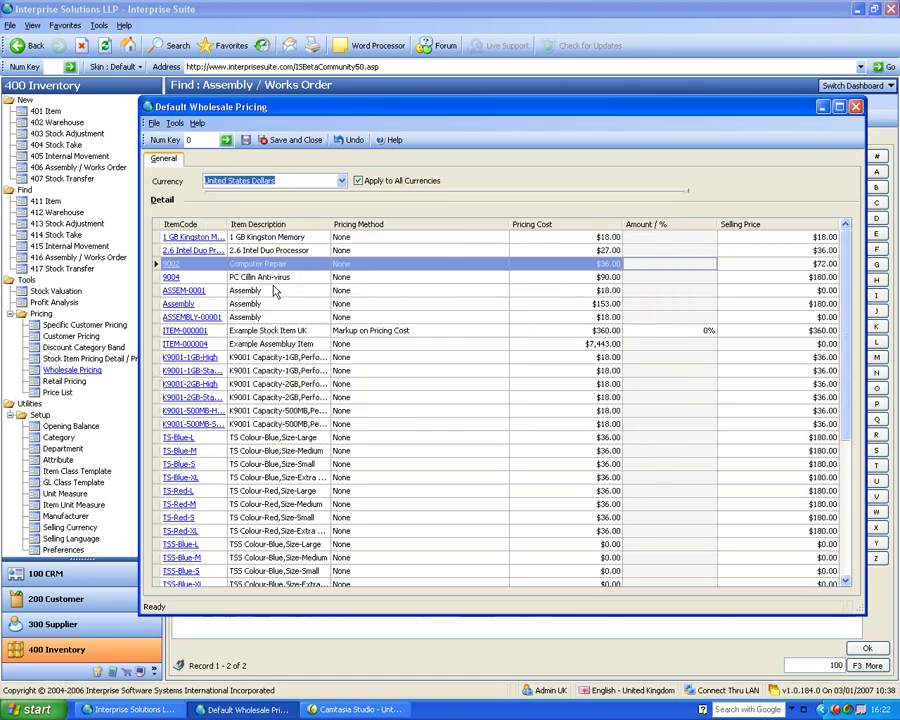
pyautogui.click(822, 240)
pyautogui.click(815, 251)
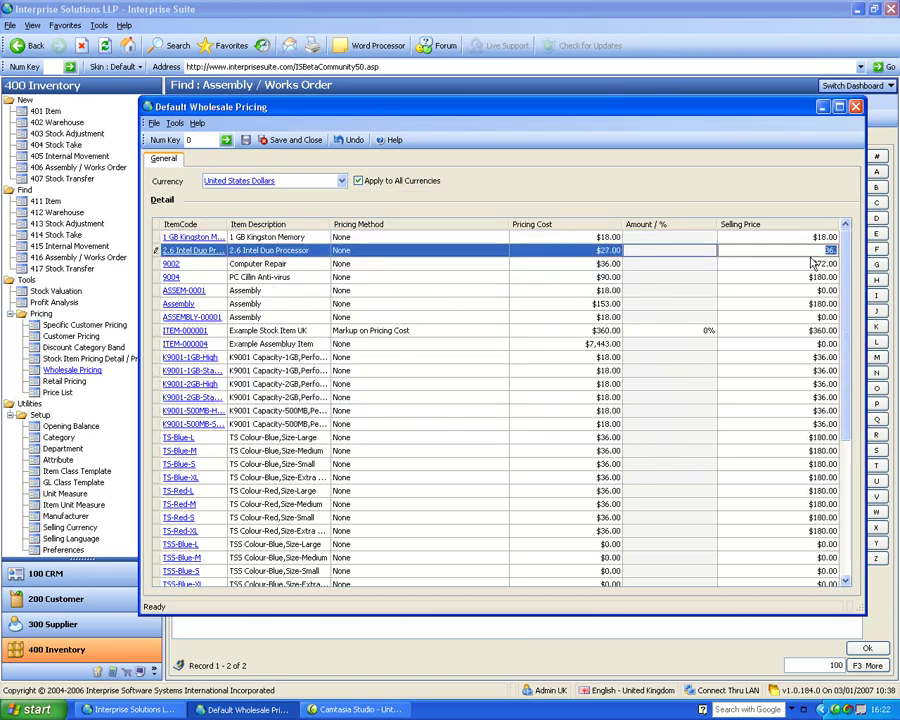
pyautogui.click(358, 180)
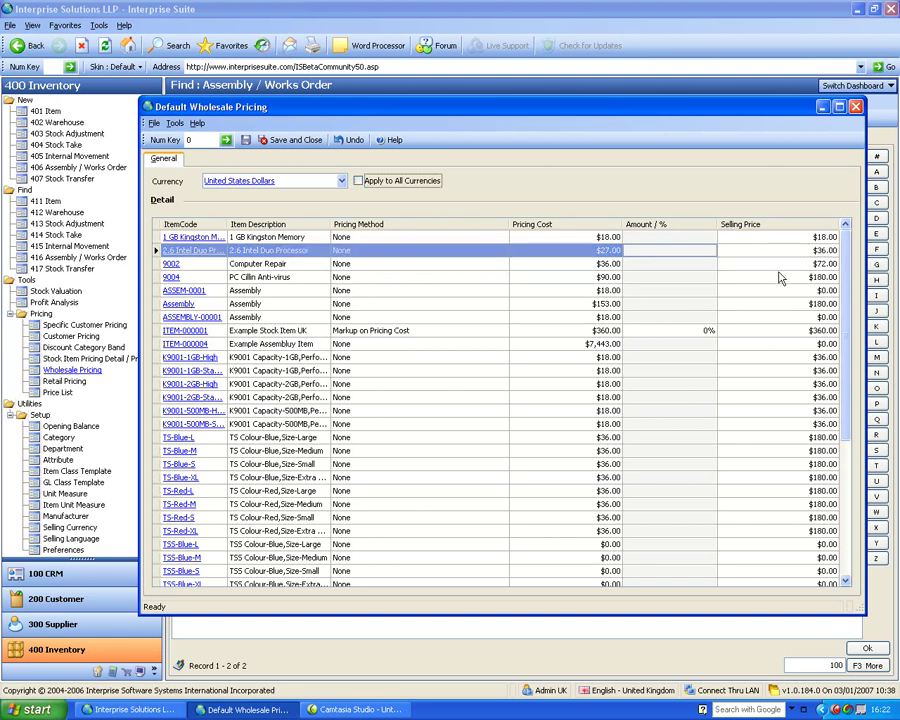
pyautogui.click(800, 237)
pyautogui.write('19.99')
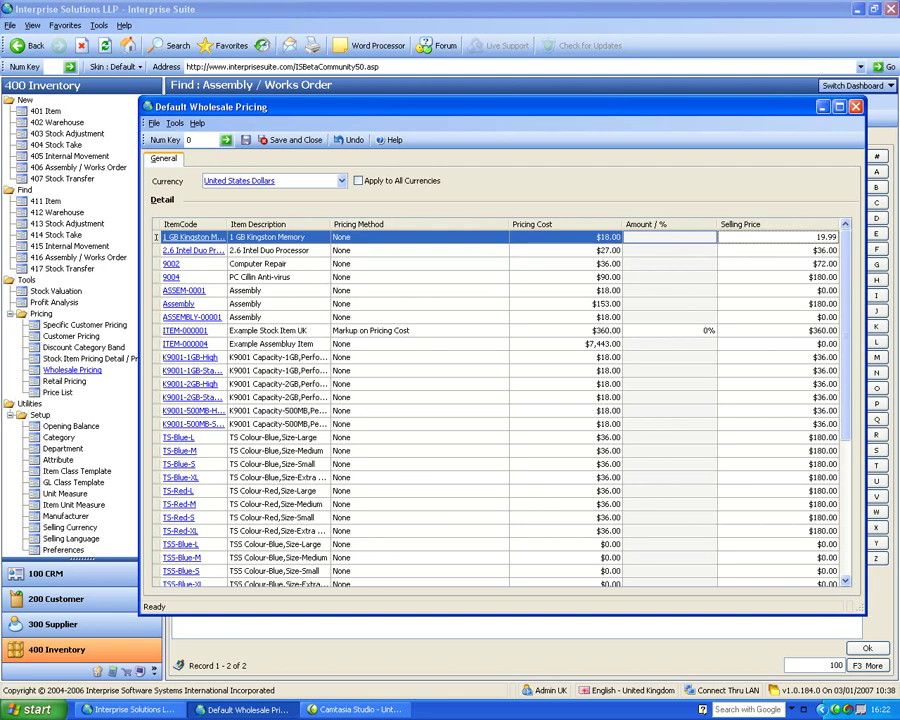
pyautogui.press('Down')
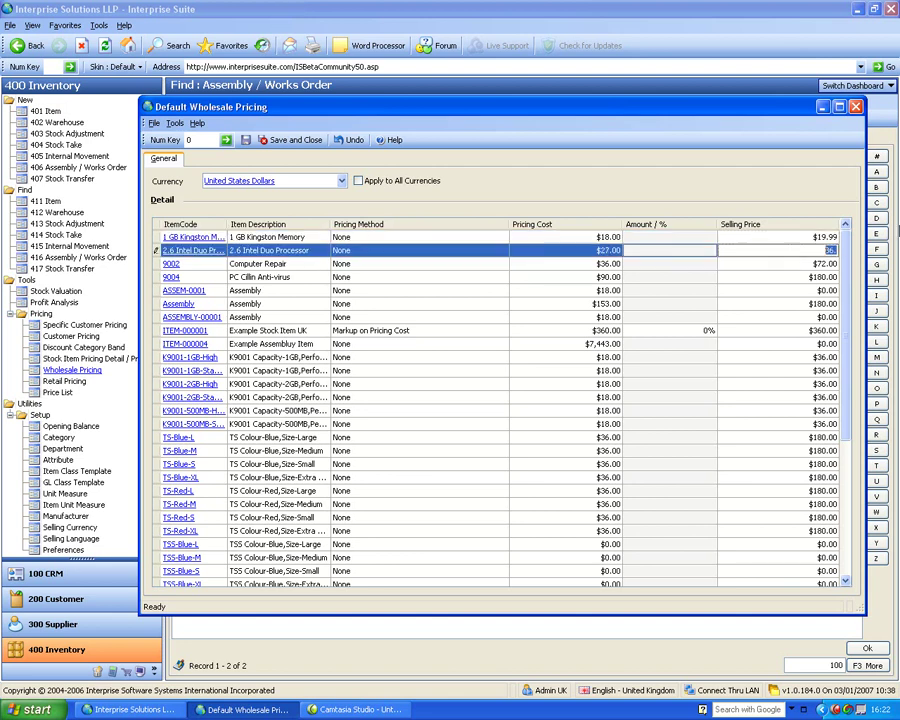
pyautogui.write('39.99')
pyautogui.press('Down')
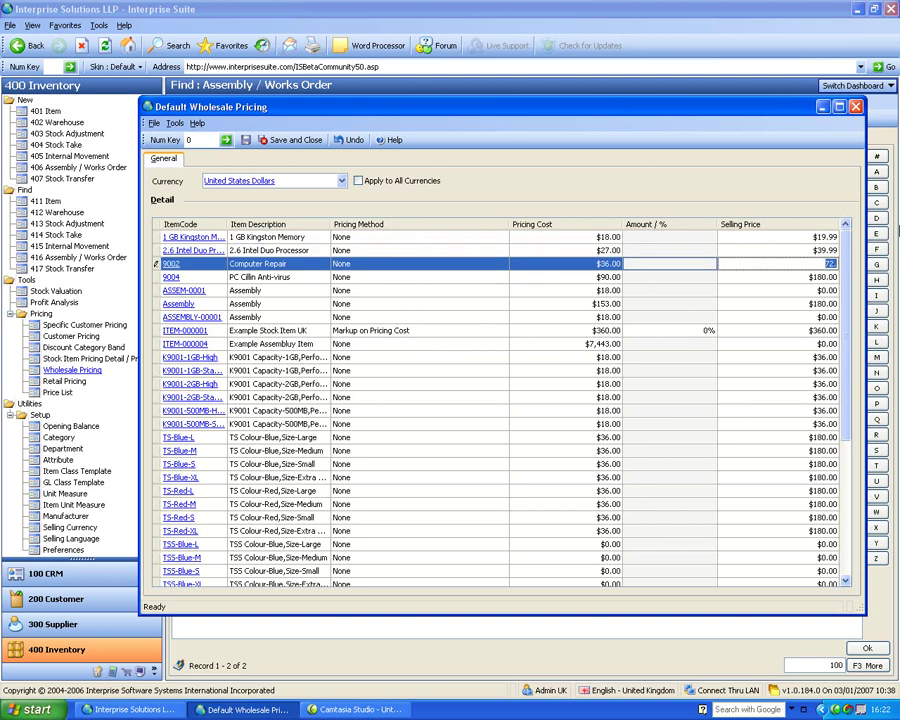
# - Compare the prices in United Kingdom Pounds, then return to United States Dollars
pyautogui.click(341, 181)
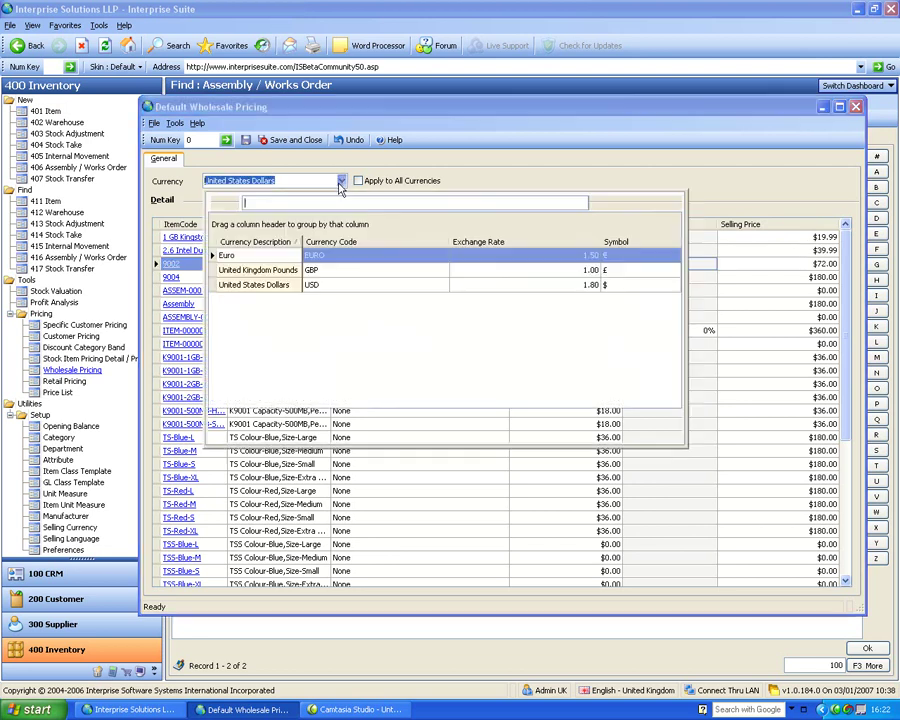
pyautogui.click(292, 275)
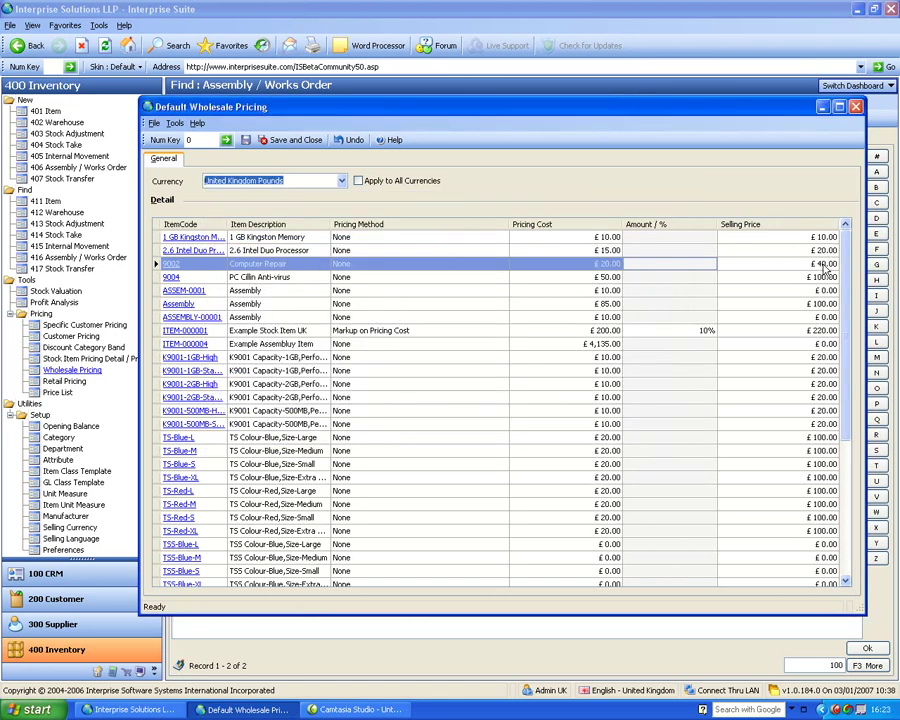
pyautogui.click(341, 181)
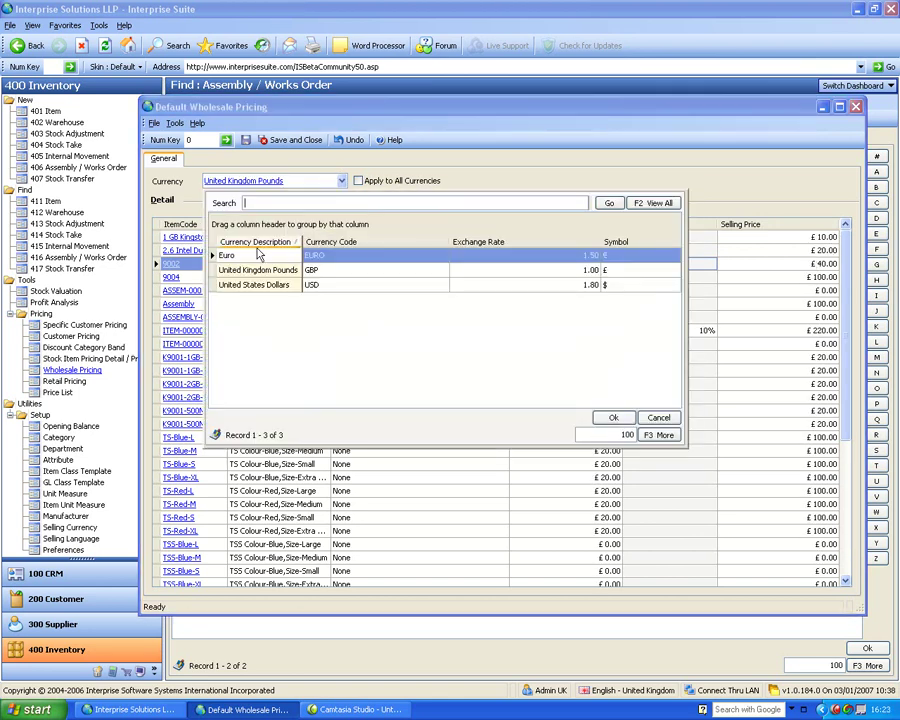
pyautogui.click(240, 229)
# - With Apply to All Currencies ticked, set Kingston memory to $18.00 and Intel Duo to $29.00
pyautogui.click(358, 181)
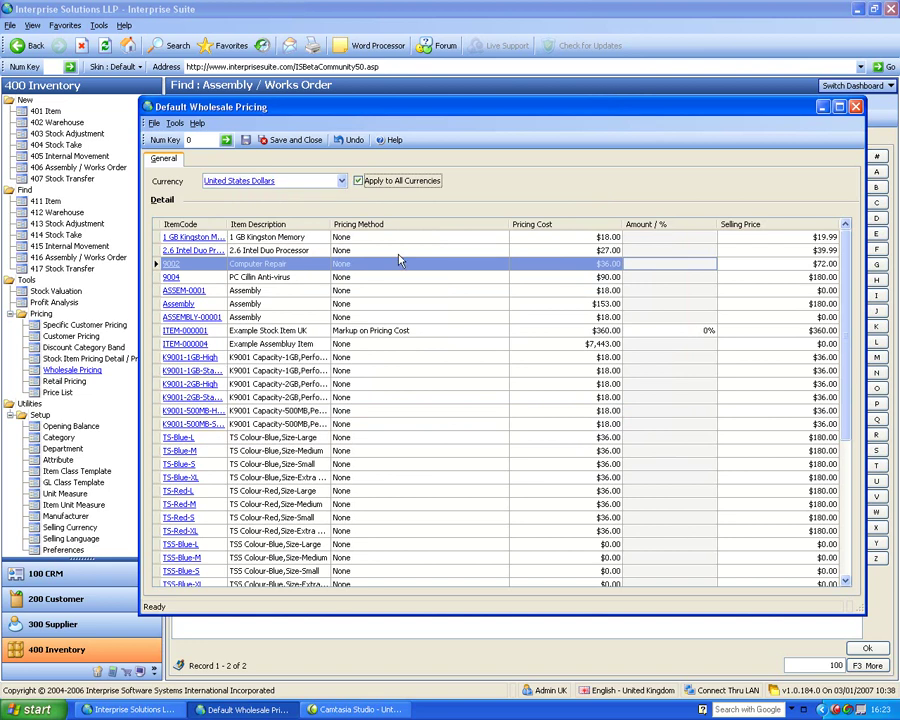
pyautogui.click(805, 237)
pyautogui.write('18.')
pyautogui.click(805, 250)
pyautogui.write('19.')
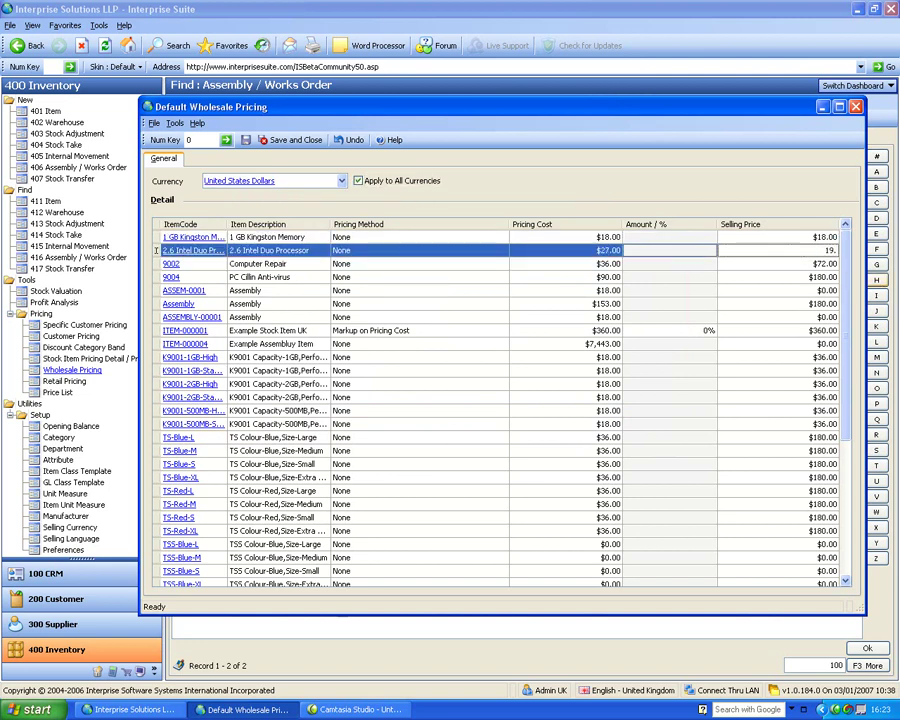
pyautogui.press('BackSpace')
pyautogui.write('29')
pyautogui.press('Down')
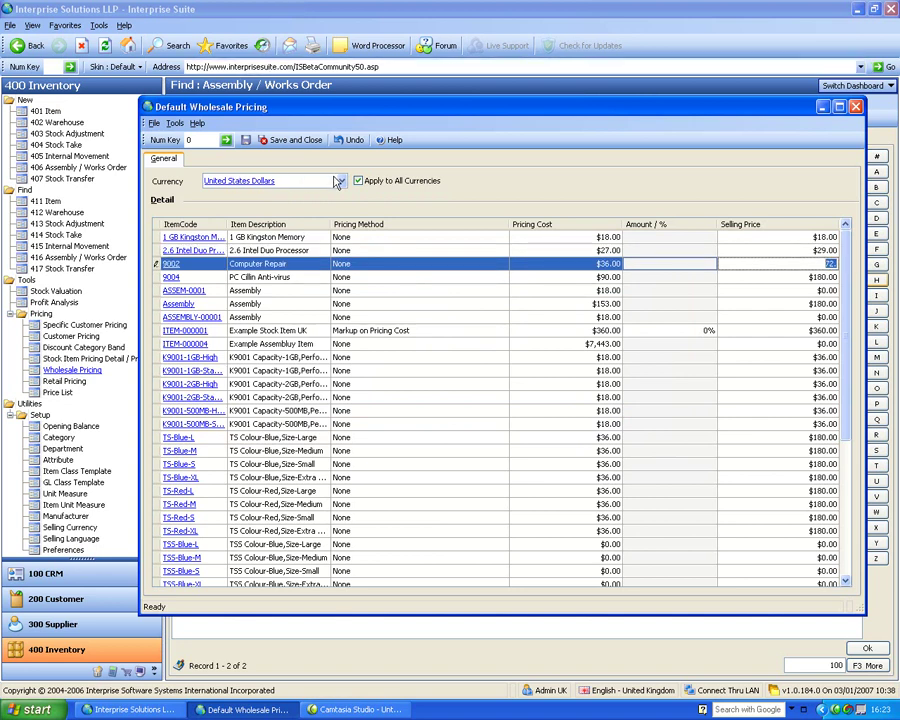
# - View the prices in United Kingdom Pounds and close the Default Wholesale Pricing window
pyautogui.click(338, 180)
pyautogui.doubleClick(280, 168)
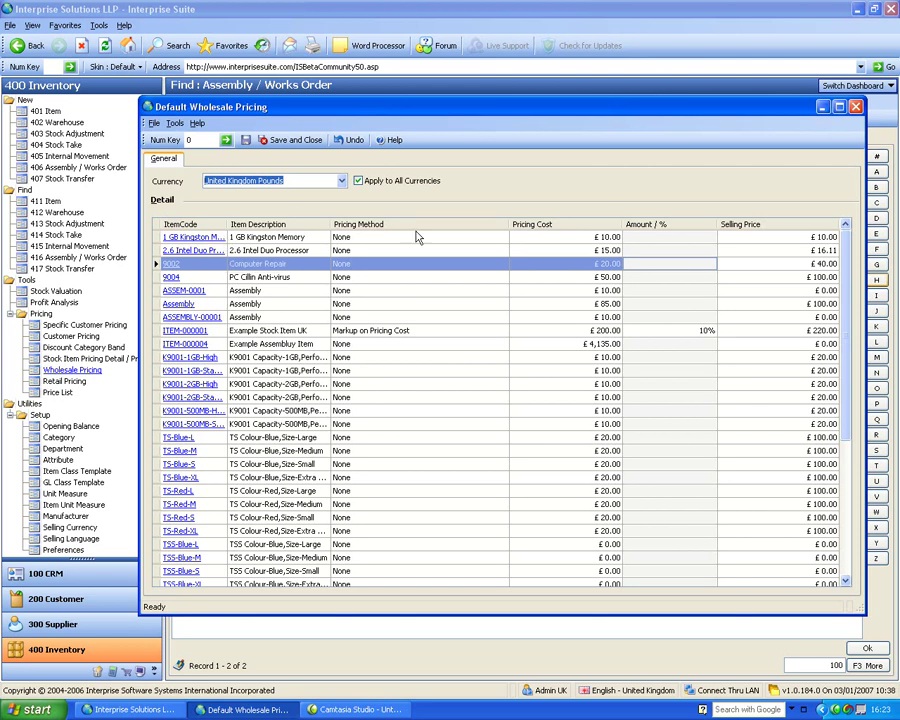
pyautogui.click(852, 107)
# - Save the wholesale prices and create a new price list with Price Level Example
pyautogui.click(578, 485)
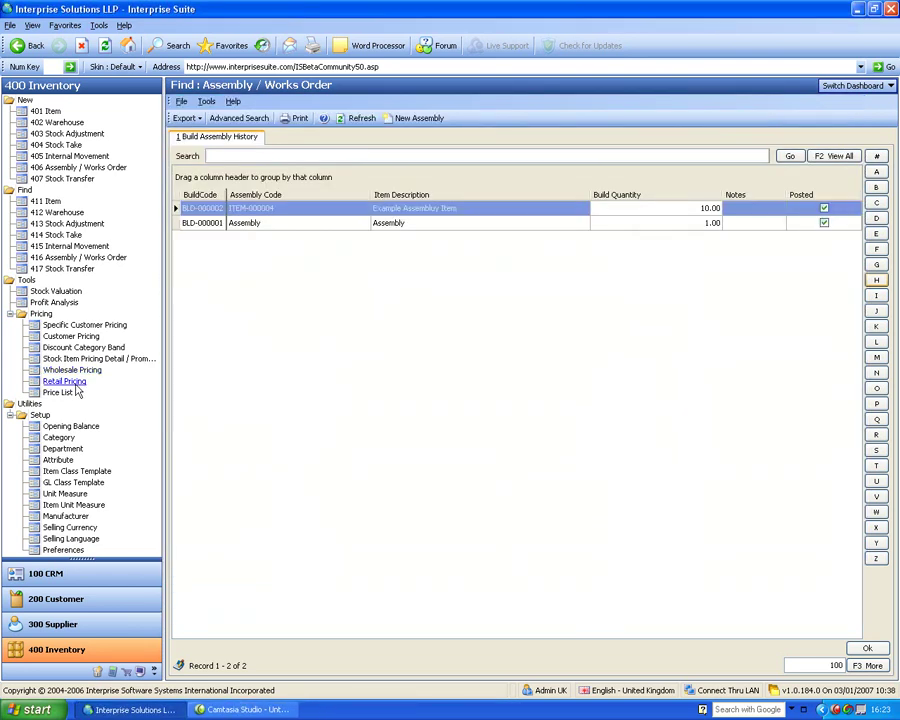
pyautogui.click(55, 393)
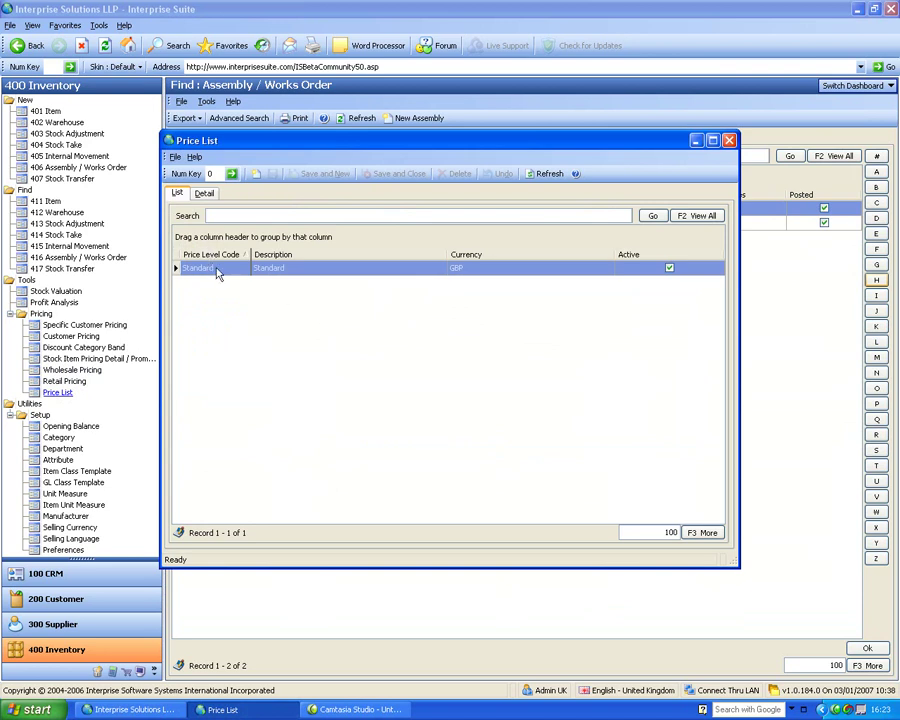
pyautogui.click(256, 173)
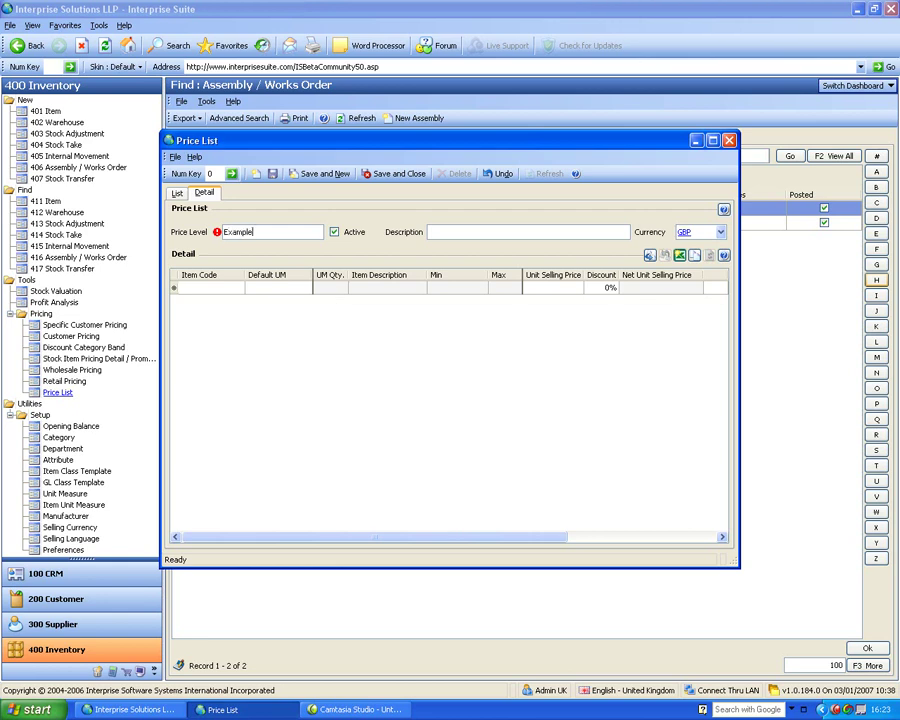
pyautogui.click(336, 309)
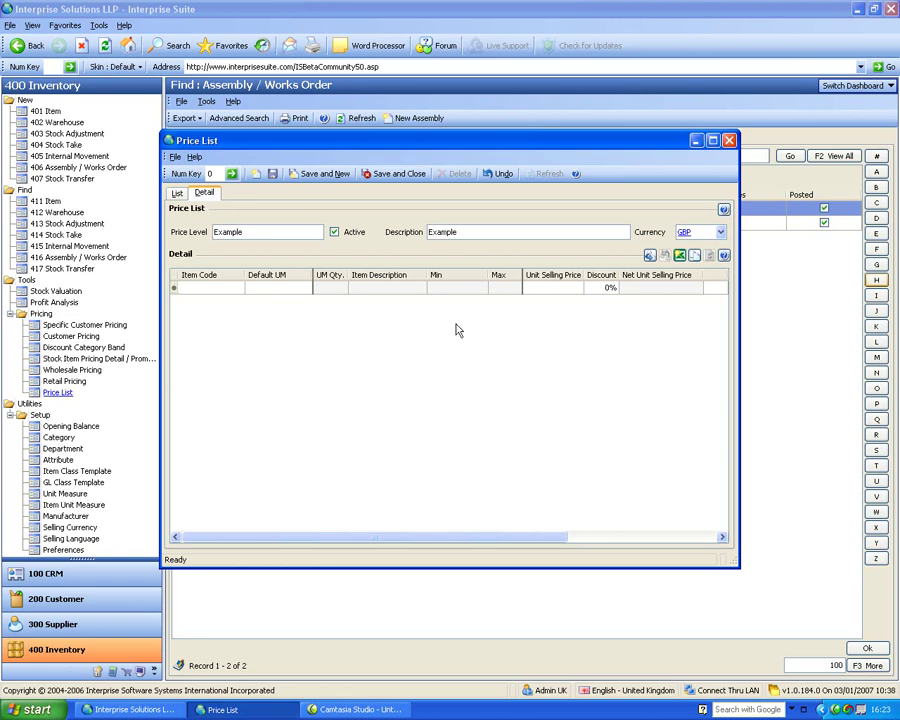
# - Add 1 GB Kingston Memory and 2.6 Intel Duo Processor via the Item Code lookup
pyautogui.click(236, 289)
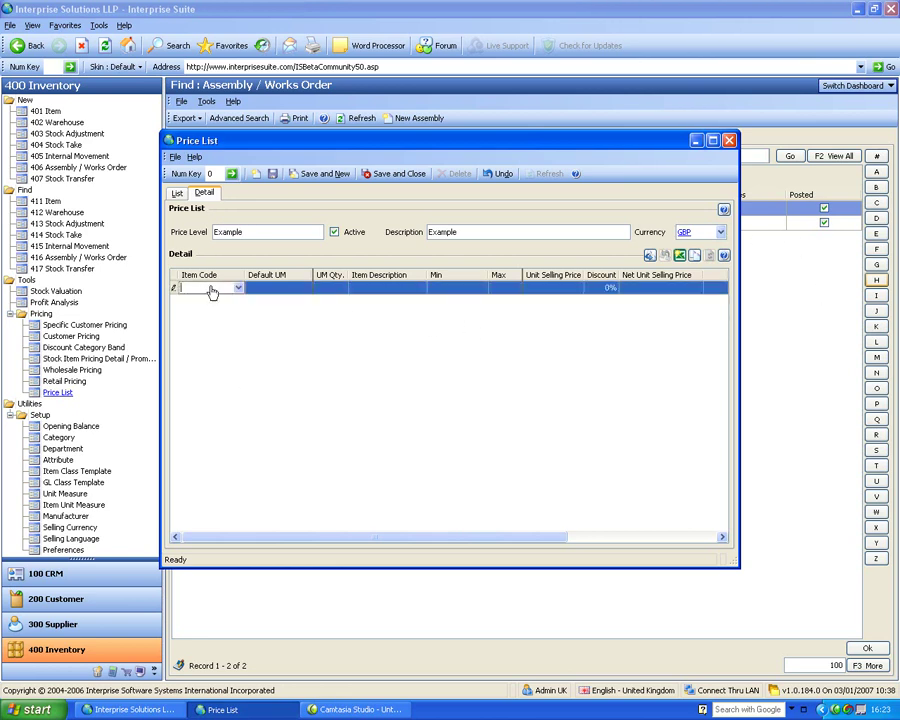
pyautogui.click(239, 289)
pyautogui.click(202, 337)
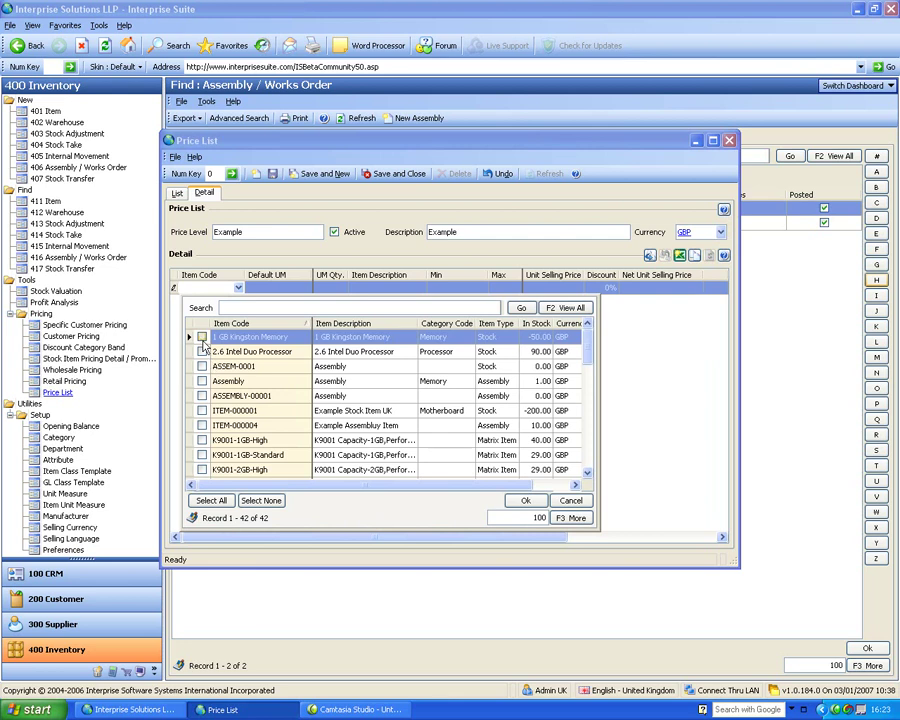
pyautogui.click(202, 351)
pyautogui.click(525, 500)
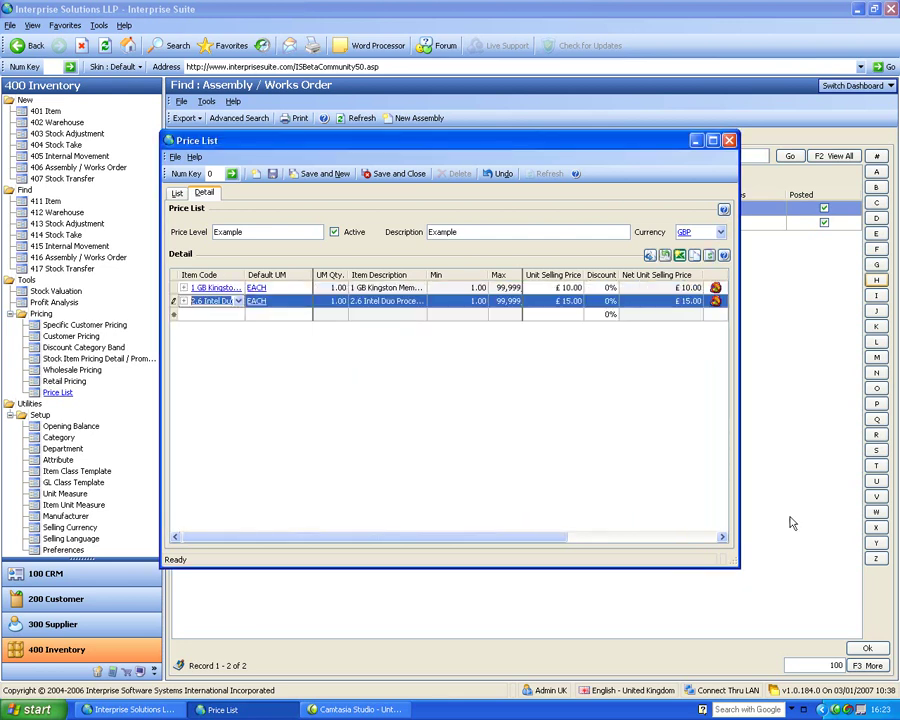
pyautogui.moveTo(737, 471); pyautogui.dragTo(866, 405)
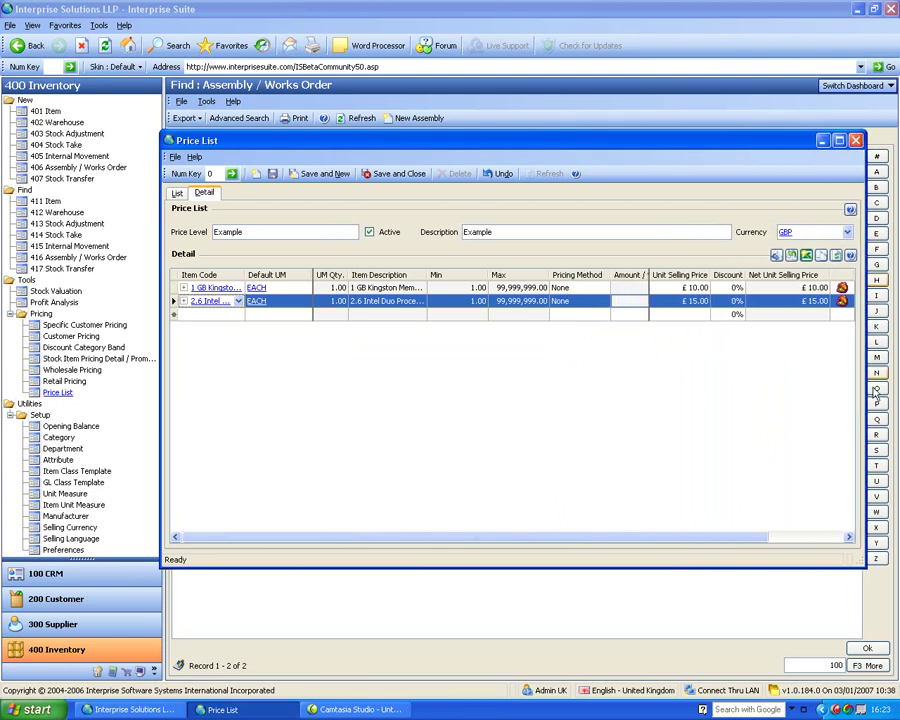
pyautogui.click(798, 290)
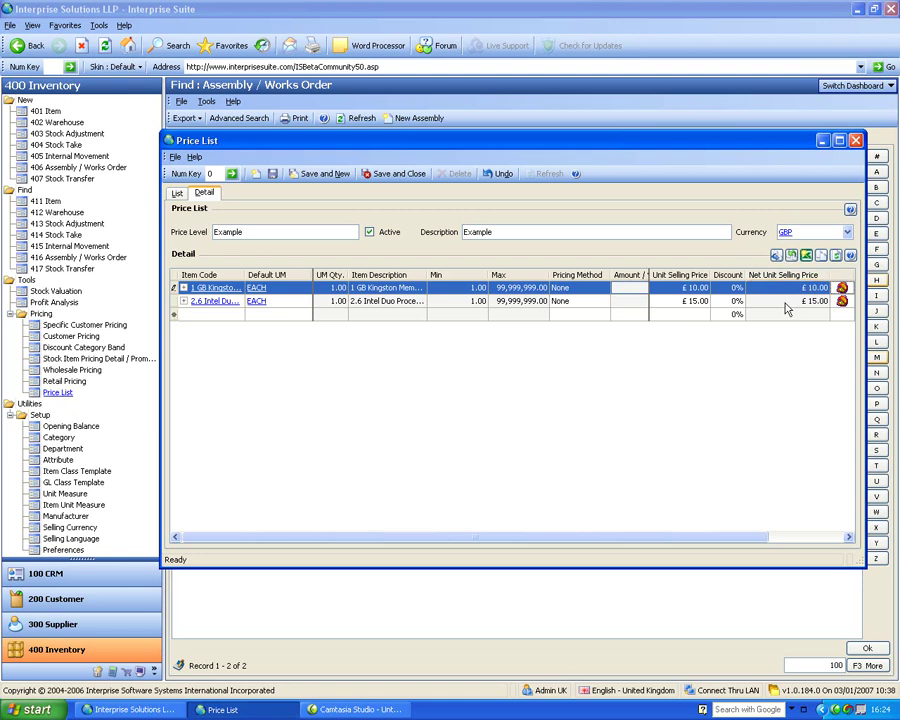
# - Expand the Kingston memory's EACH unit of measure to show its quantity price breaks
pyautogui.click(183, 288)
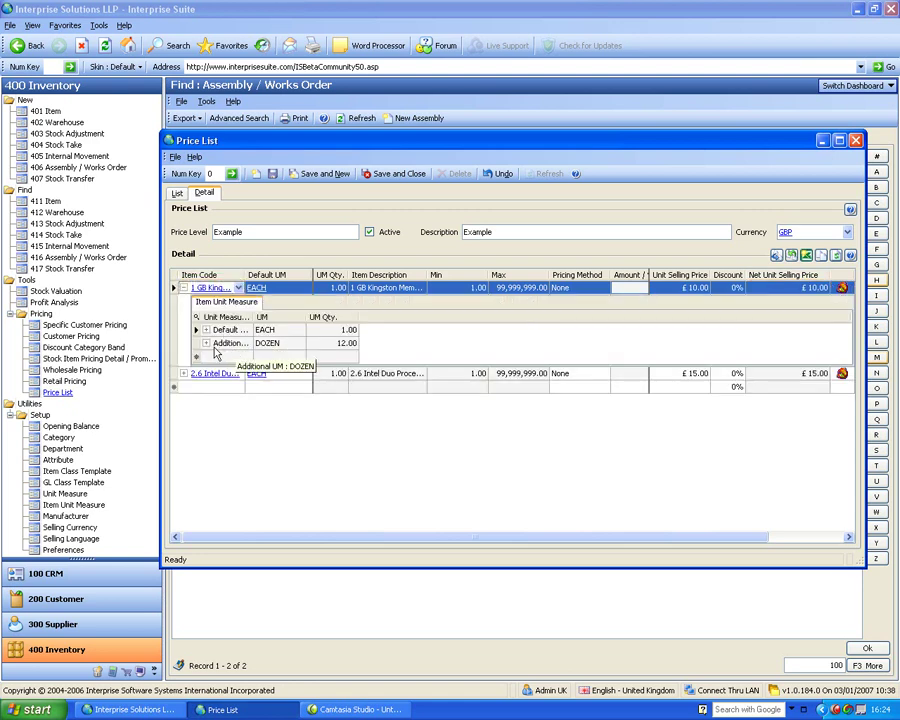
pyautogui.click(205, 329)
pyautogui.moveTo(278, 147); pyautogui.dragTo(170, 111)
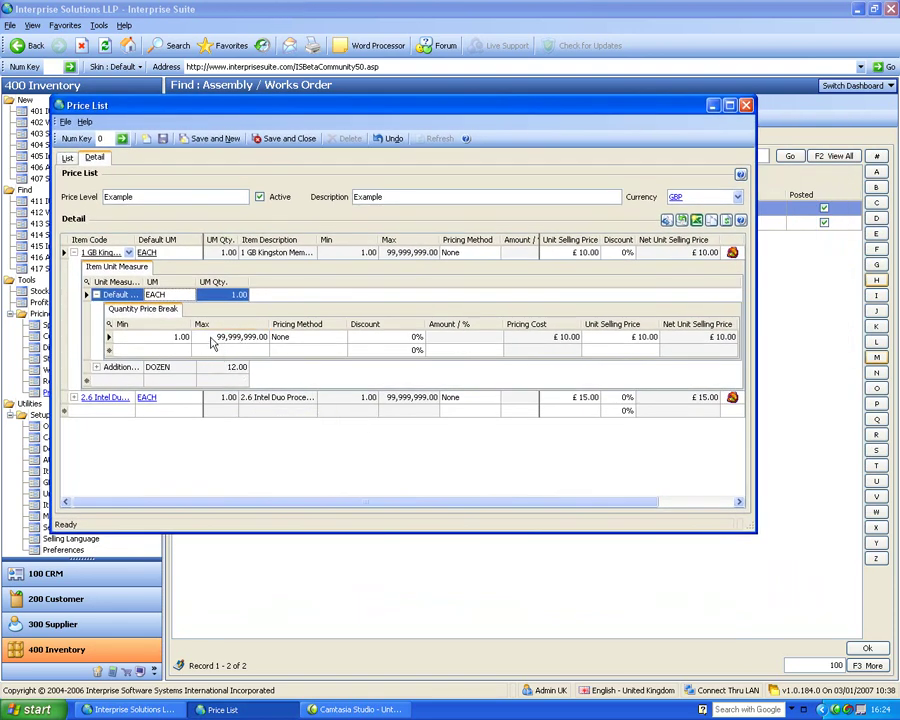
# - Set the first break's maximum to 100 and add a 101–200 break at £9.00
pyautogui.click(211, 340)
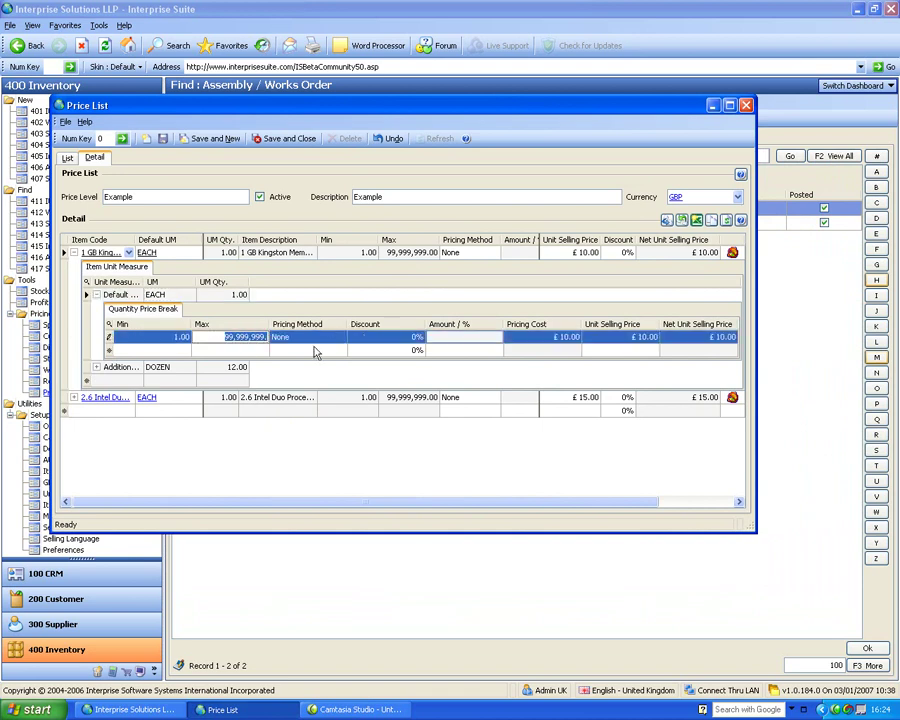
pyautogui.write('1')
pyautogui.press('Tab')
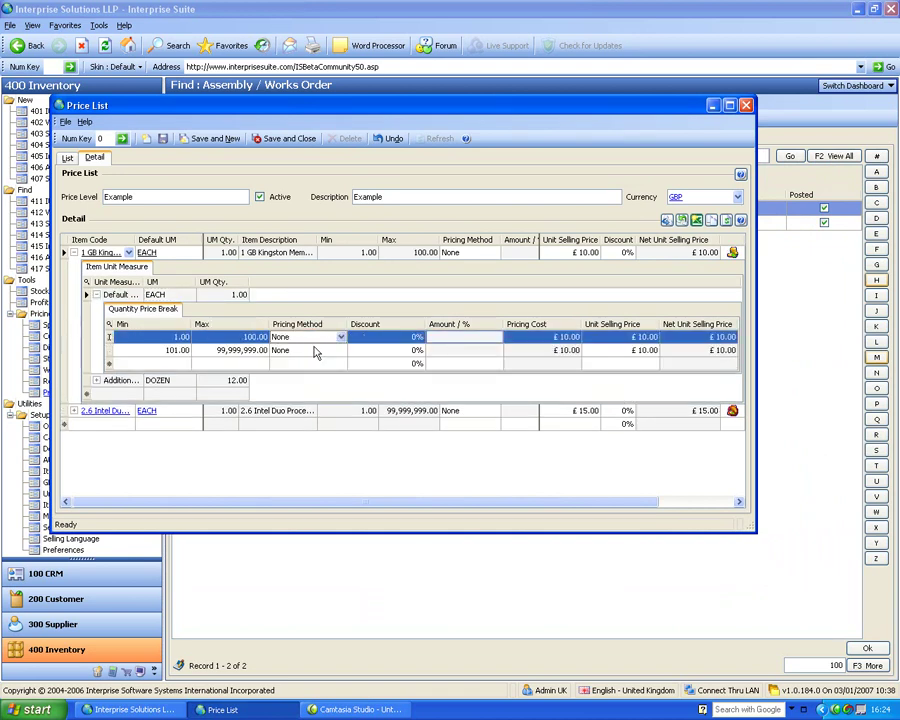
pyautogui.press('Tab')
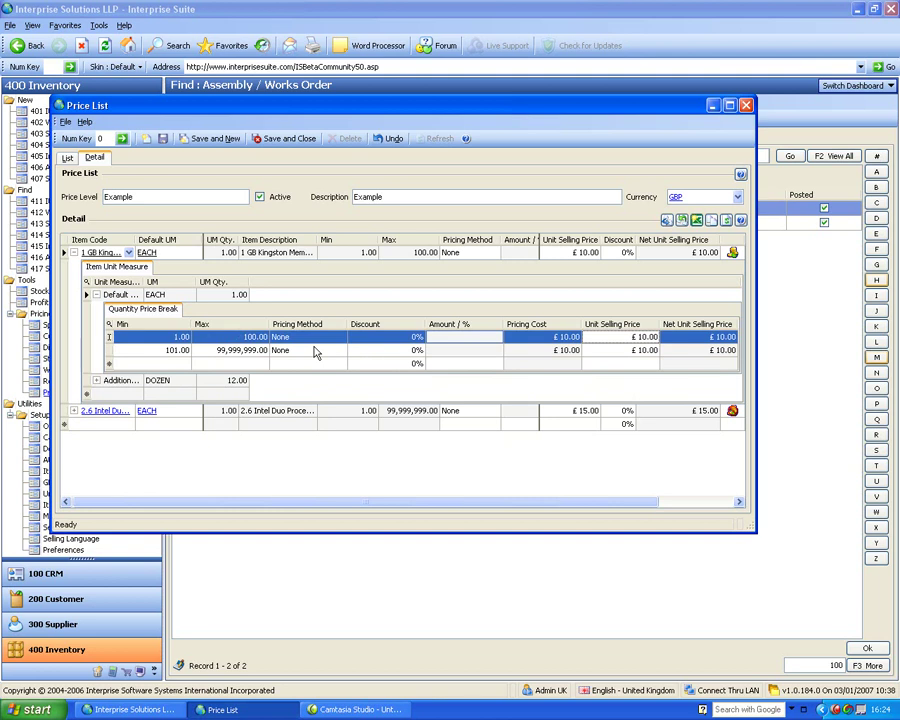
pyautogui.press('Tab')
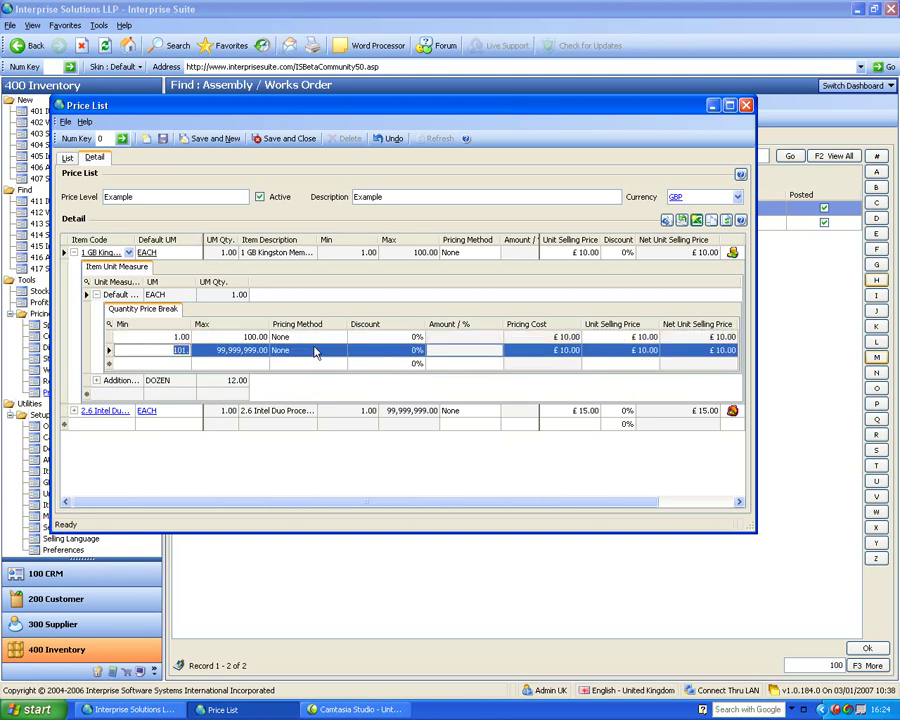
pyautogui.press('Tab')
pyautogui.write('2')
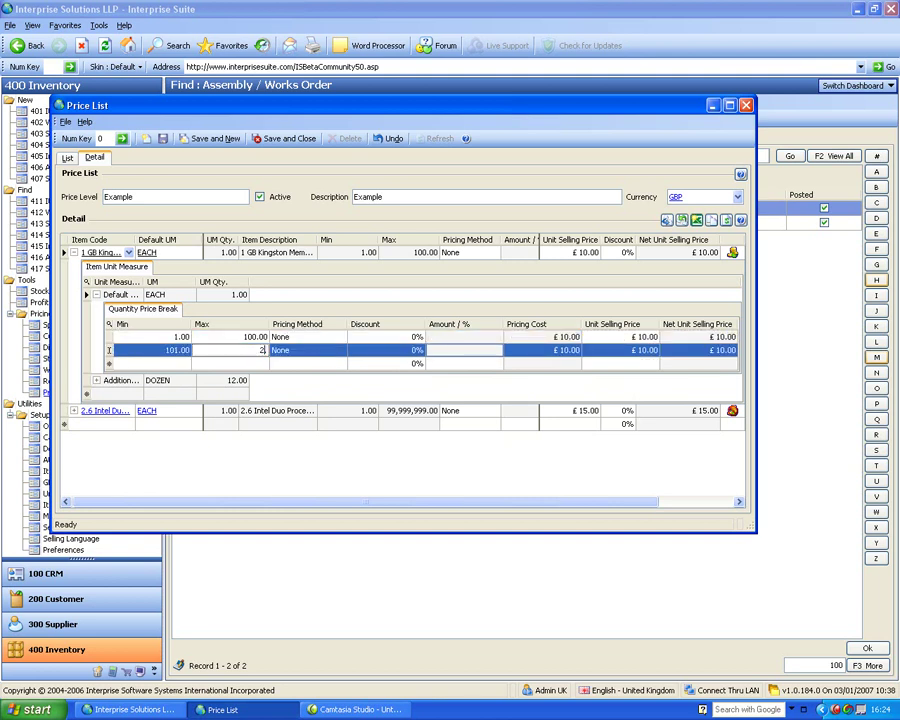
pyautogui.click(314, 352)
pyautogui.press('Tab')
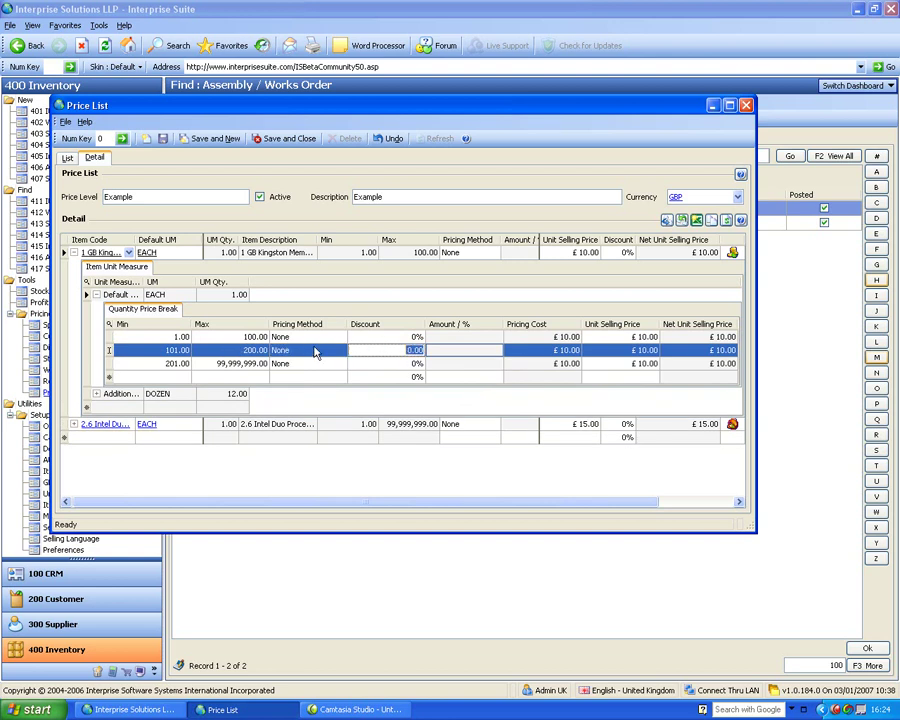
pyautogui.press('Return')
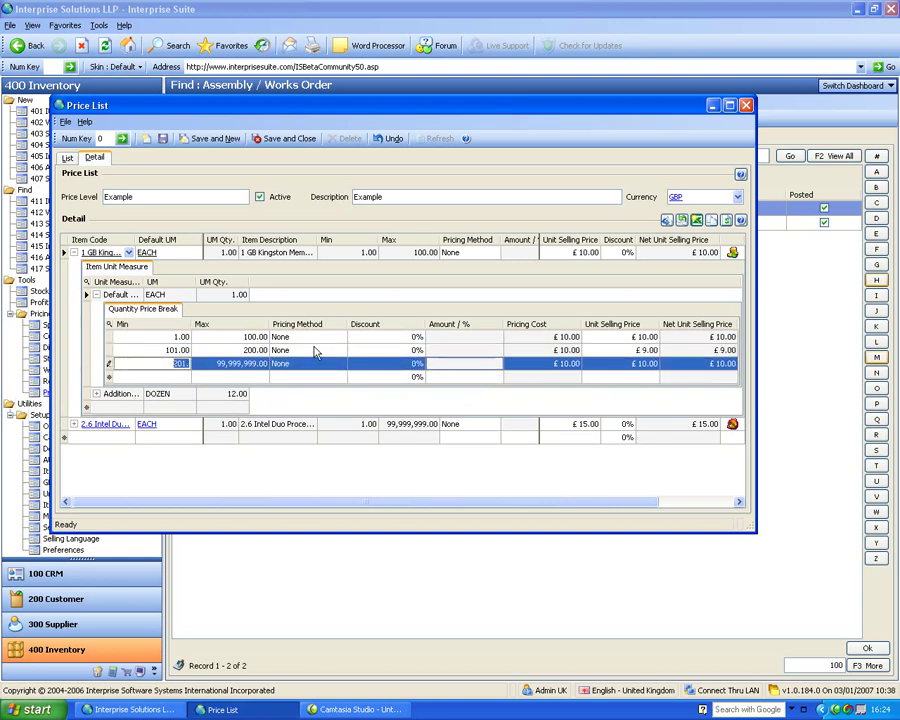
# - Add a third break from 201 priced at £8.00 and collapse the price break grid
pyautogui.press('Tab')
pyautogui.press('Tab')
pyautogui.press('Tab')
pyautogui.press('Tab')
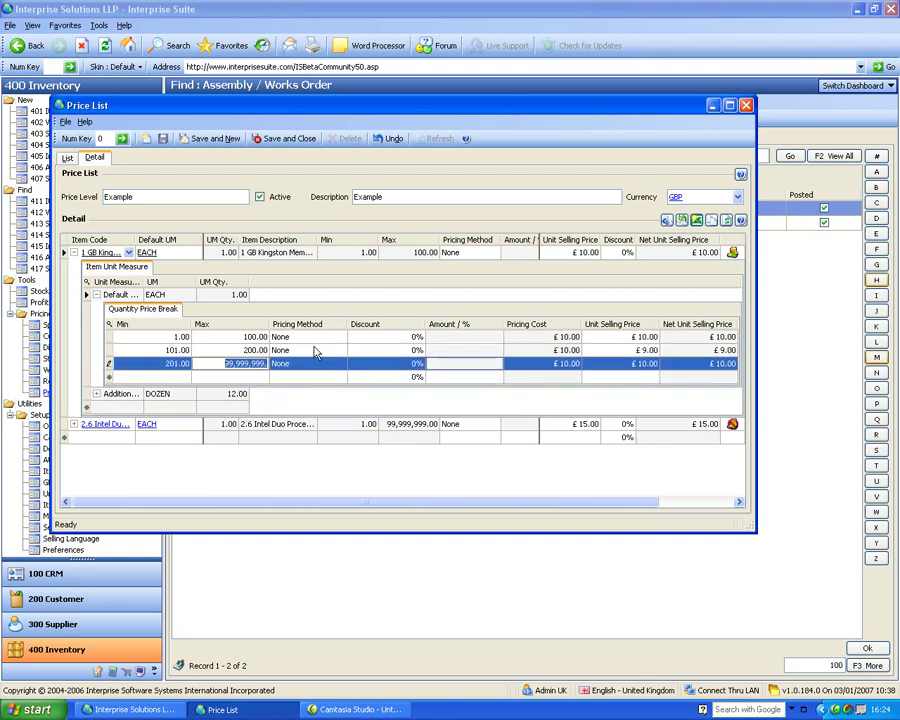
pyautogui.press('Tab')
pyautogui.write('8')
pyautogui.press('Return')
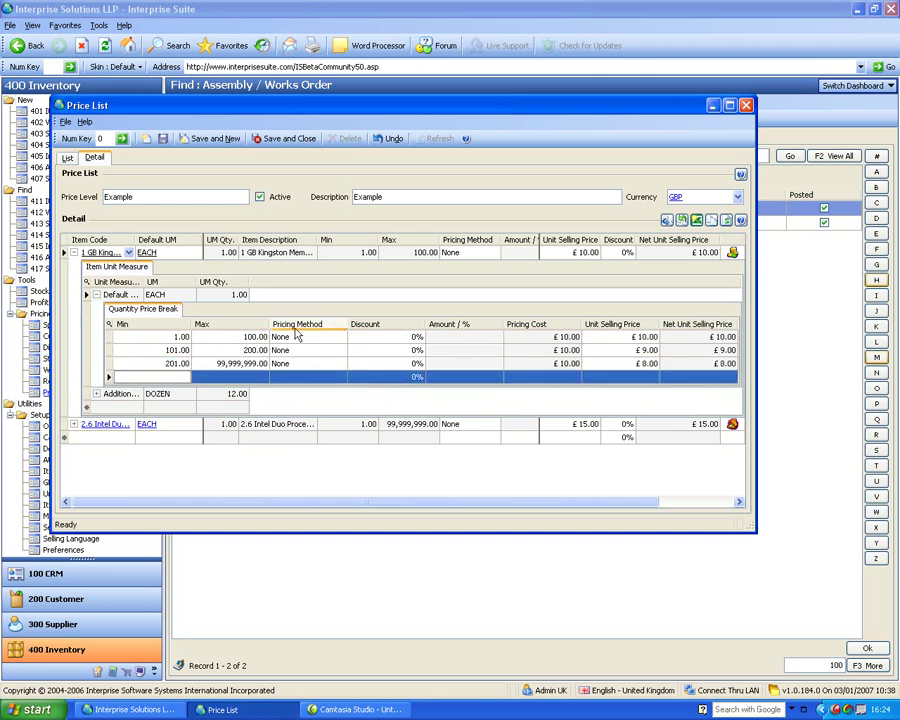
pyautogui.click(96, 294)
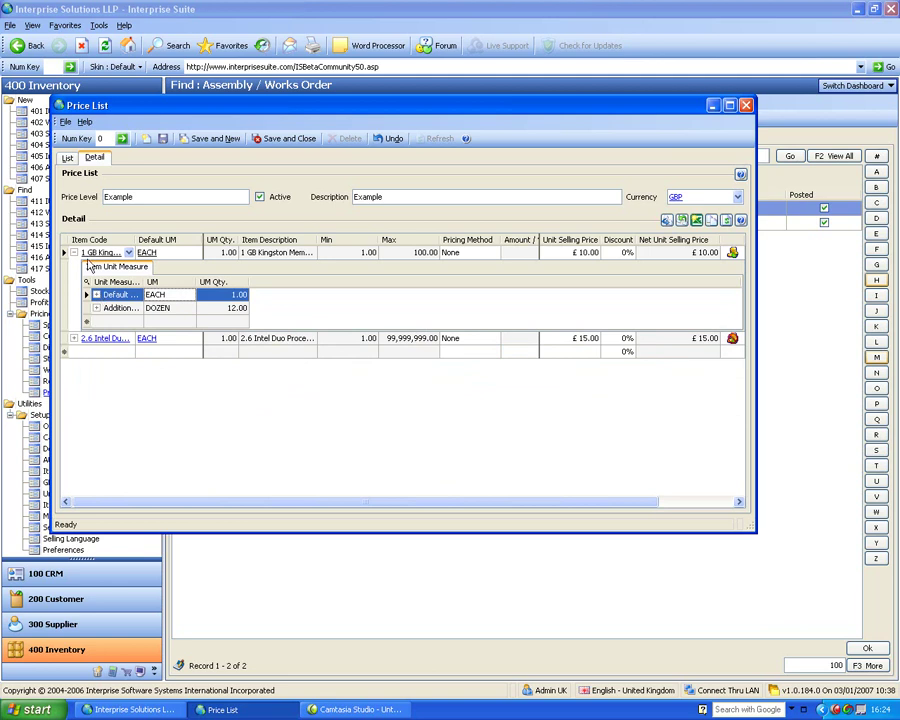
# - Collapse the Kingston row, widen the window to show Pricing Cost, and export the price list to Excel
pyautogui.click(73, 252)
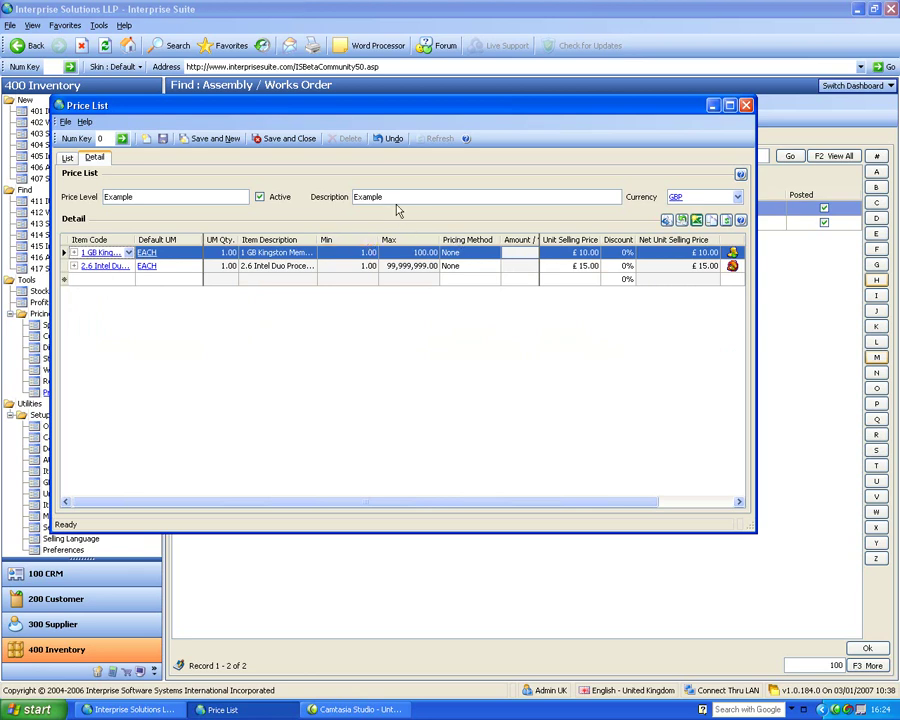
pyautogui.moveTo(755, 297); pyautogui.dragTo(874, 295)
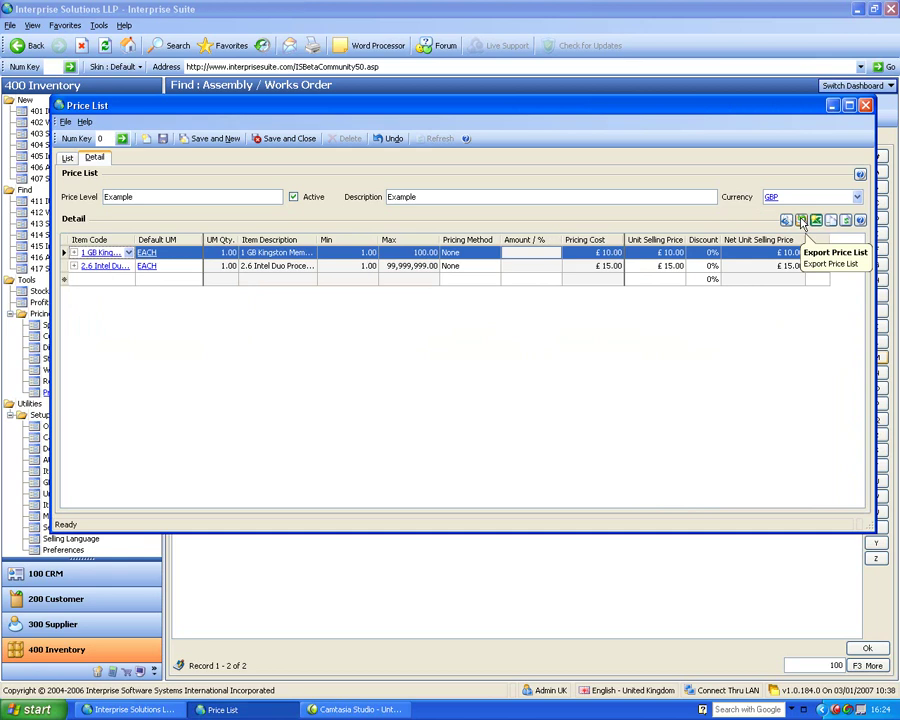
pyautogui.click(802, 221)
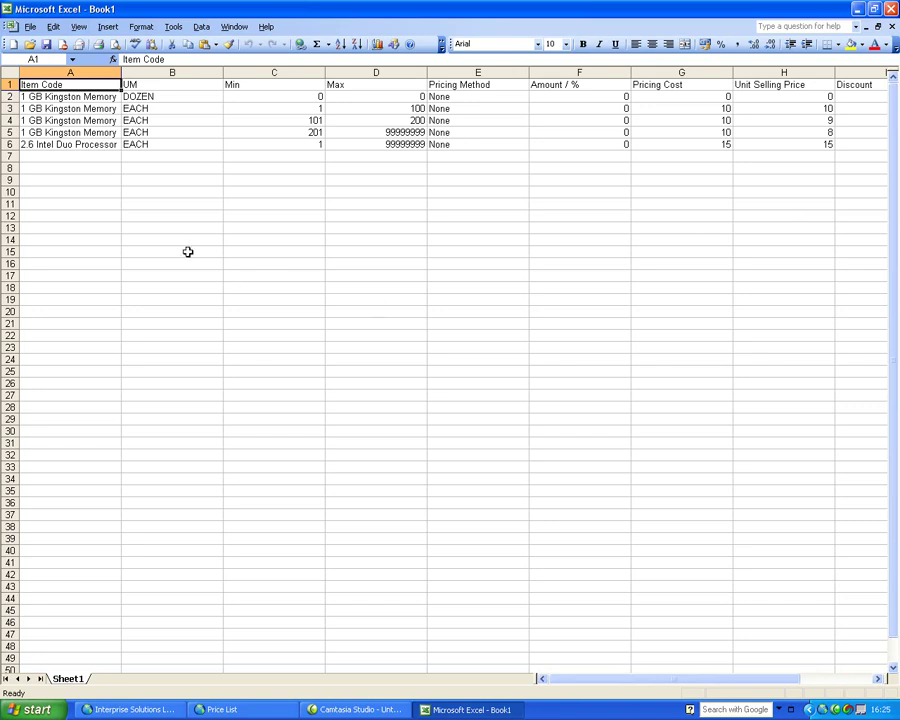
# - Copy the 201 price break in row 5 and insert it as a new row 6
pyautogui.click(185, 249)
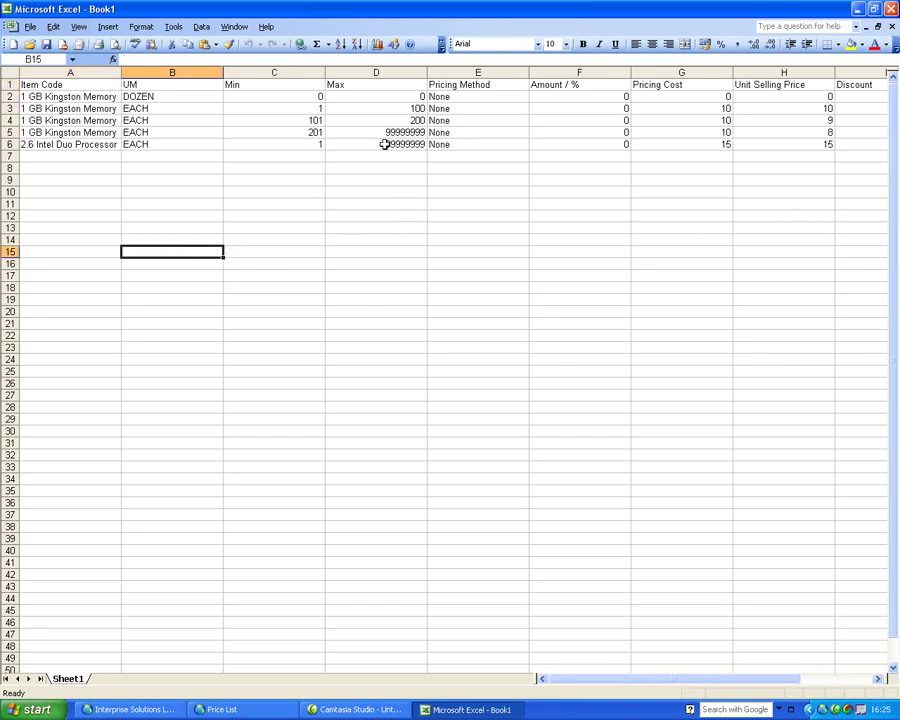
pyautogui.click(9, 131)
pyautogui.rightClick(10, 131)
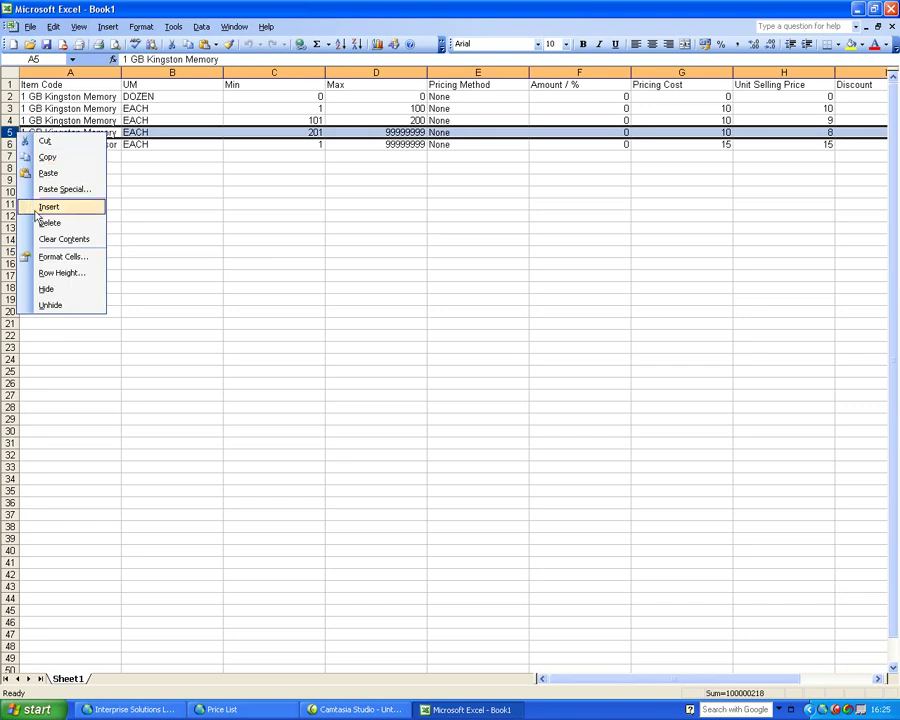
pyautogui.click(47, 157)
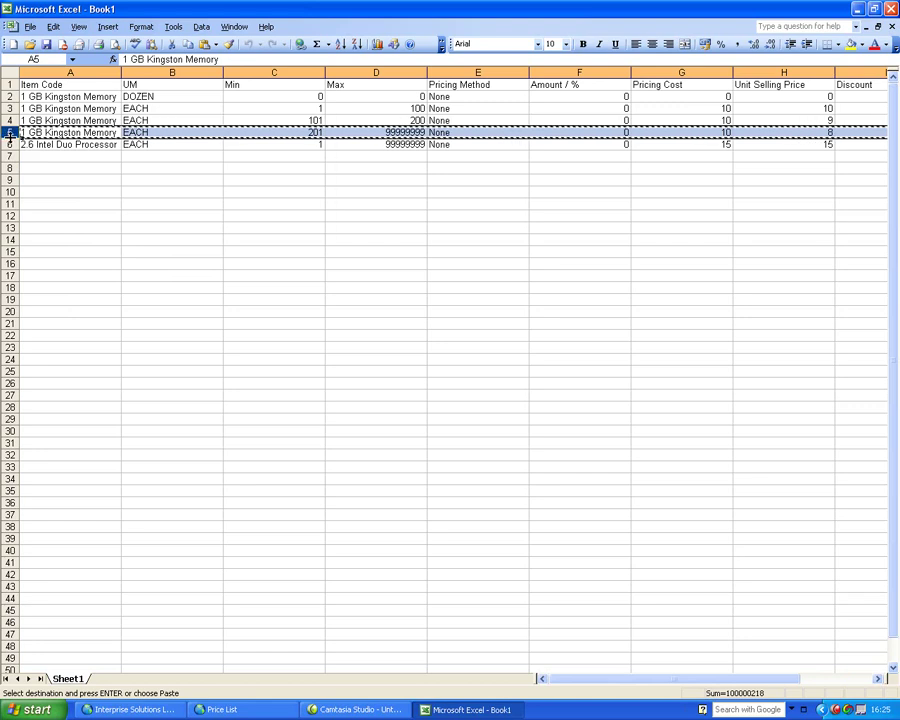
pyautogui.rightClick(9, 144)
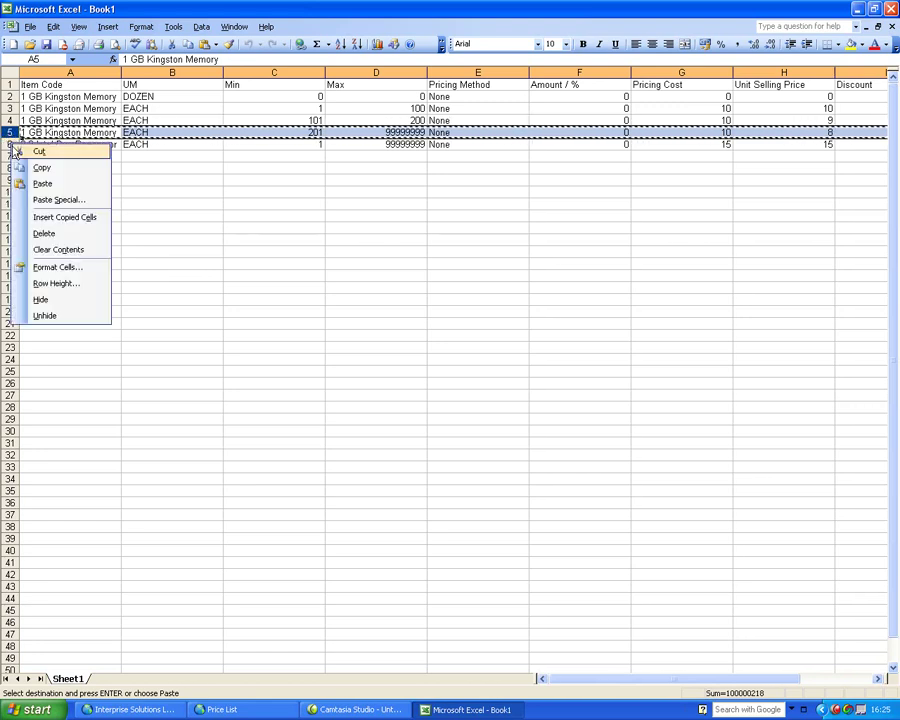
pyautogui.click(41, 219)
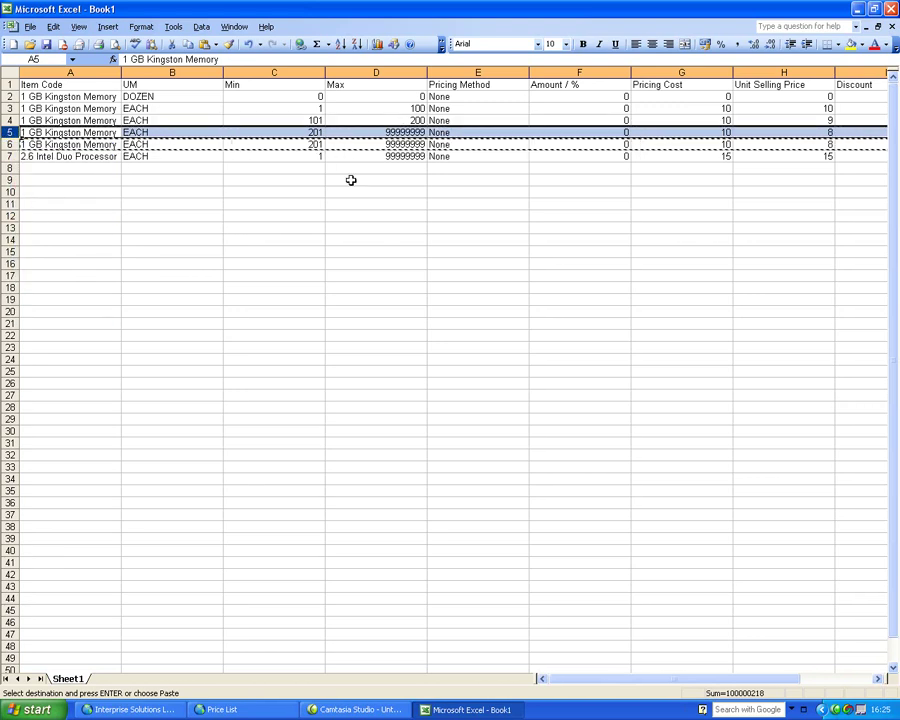
# - Set D5 to 300, C6 to 301, and the new break's unit selling price H6 to 7
pyautogui.click(362, 131)
pyautogui.write('300')
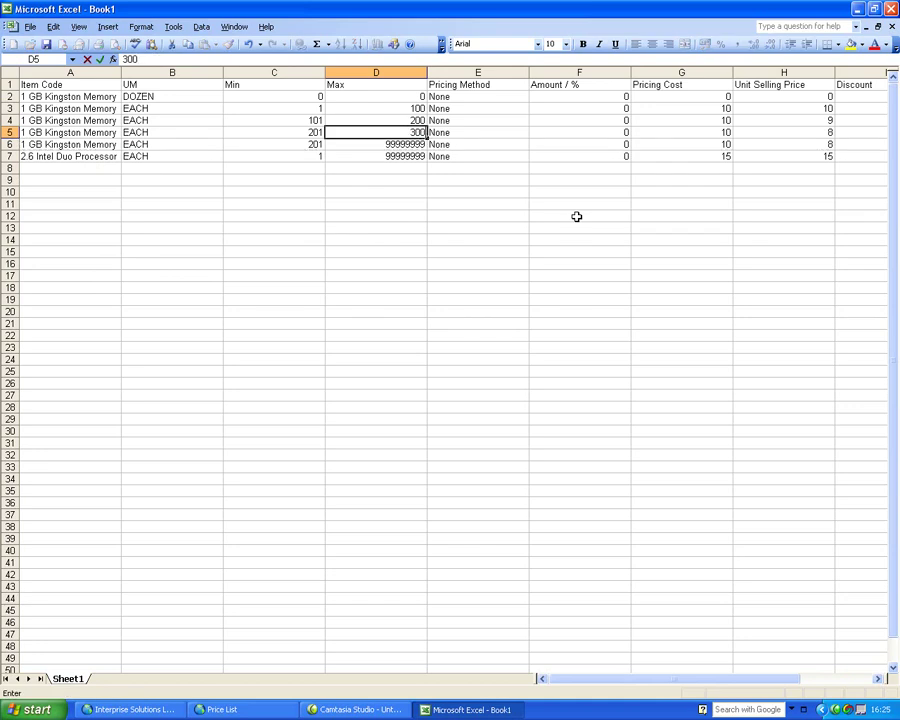
pyautogui.press('Return')
pyautogui.press('Left')
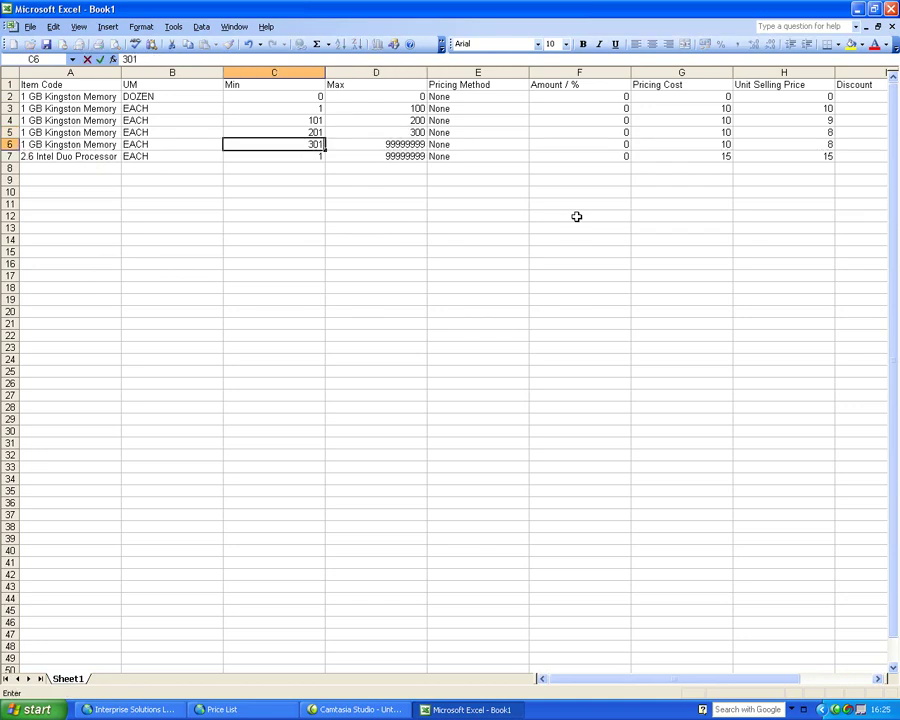
pyautogui.press('Tab')
pyautogui.press('Tab')
pyautogui.press('Tab')
pyautogui.press('Tab')
pyautogui.press('Tab')
pyautogui.press('Tab')
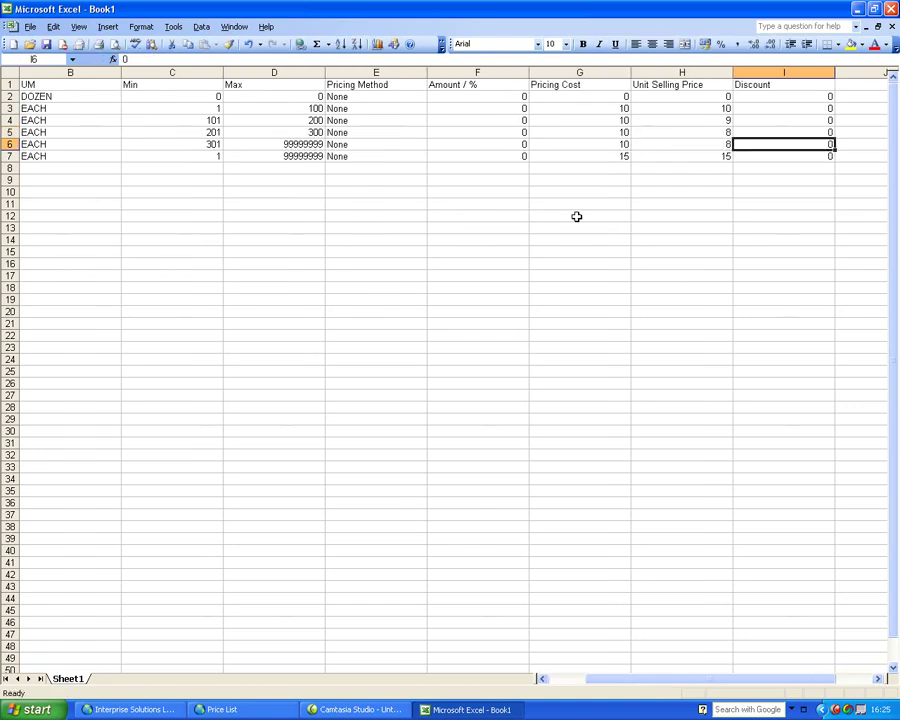
pyautogui.press('Left')
pyautogui.write('7')
pyautogui.press('Return')
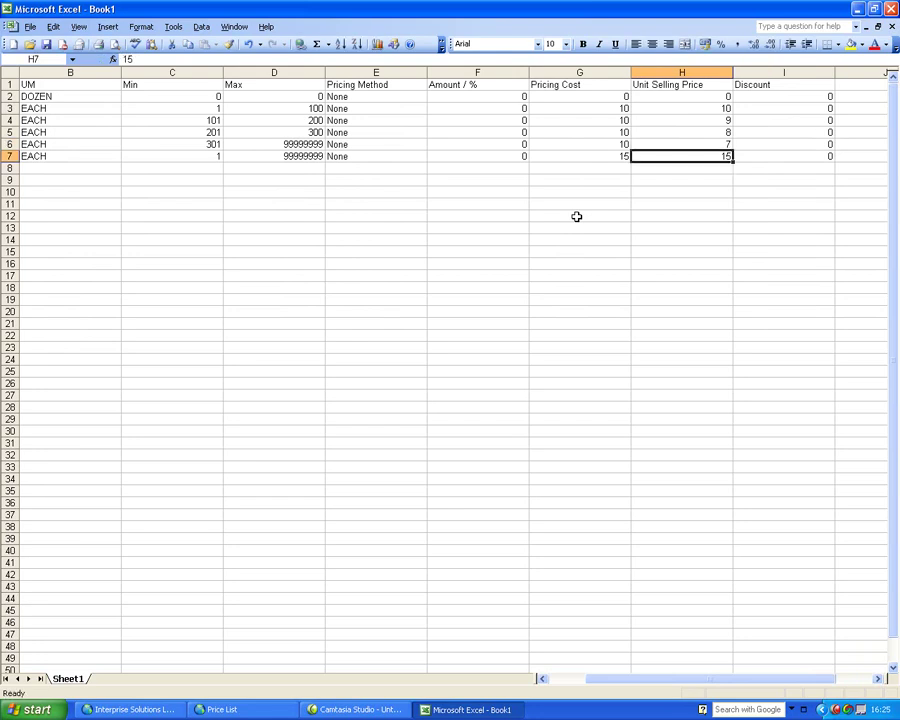
# - Save the edited workbook as Book1 on Local Disk (C:) using Save As
pyautogui.click(30, 26)
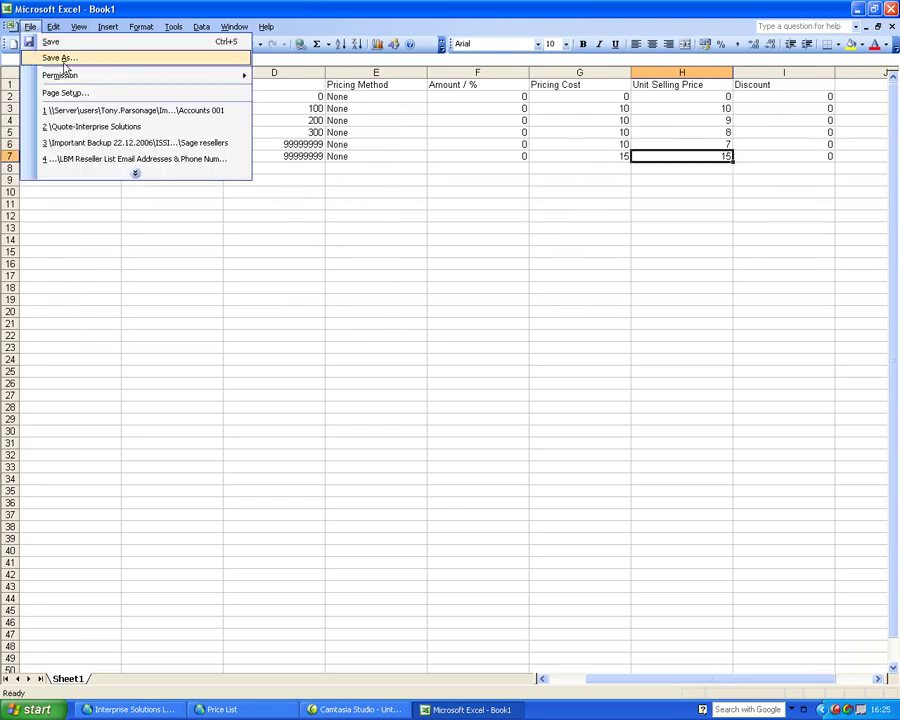
pyautogui.click(55, 57)
pyautogui.click(567, 247)
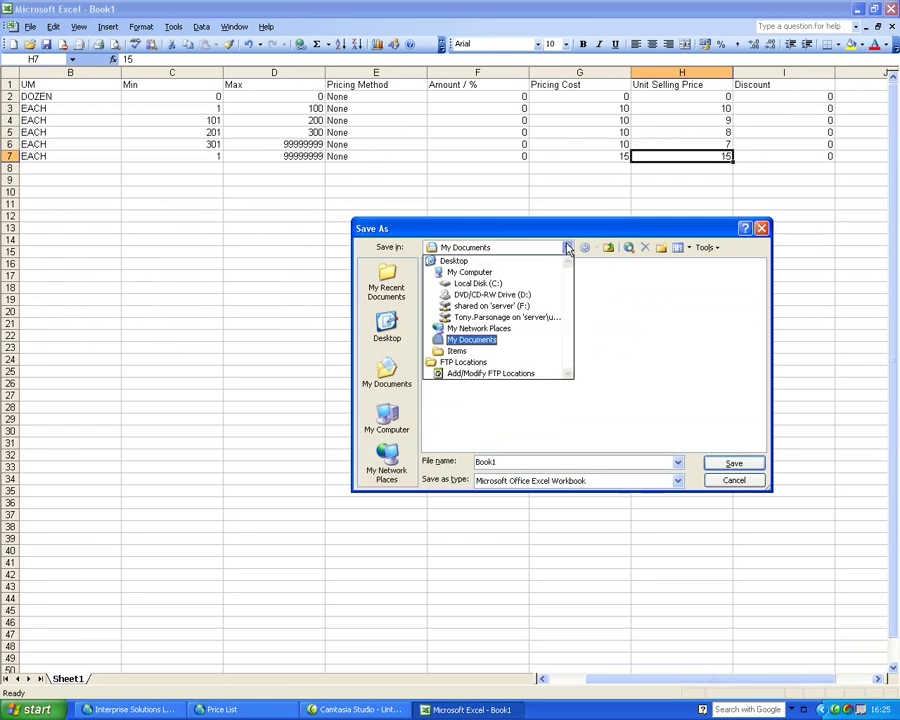
pyautogui.click(489, 285)
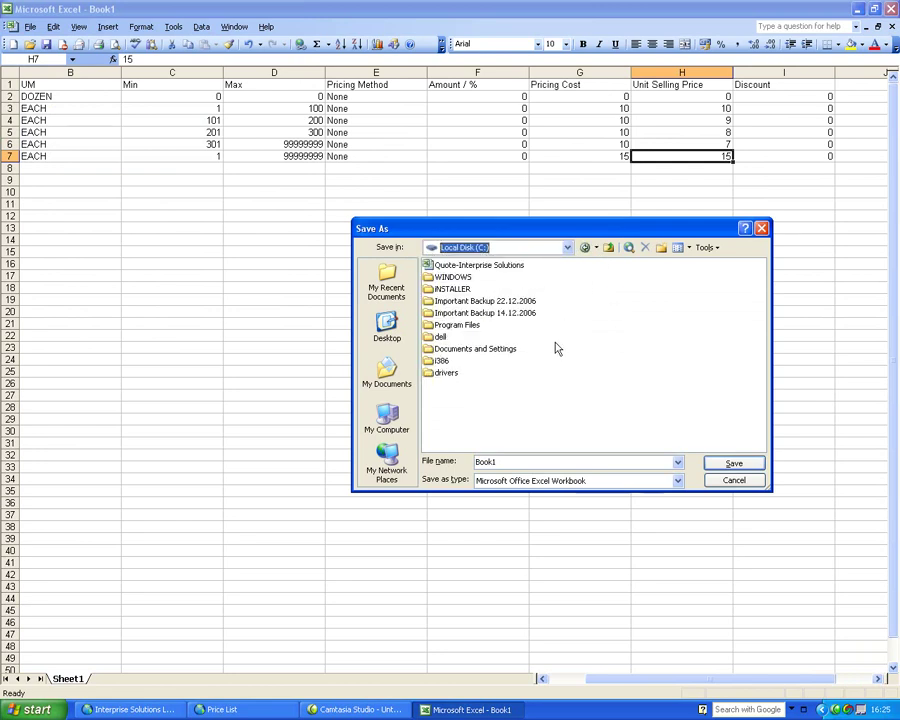
pyautogui.click(714, 462)
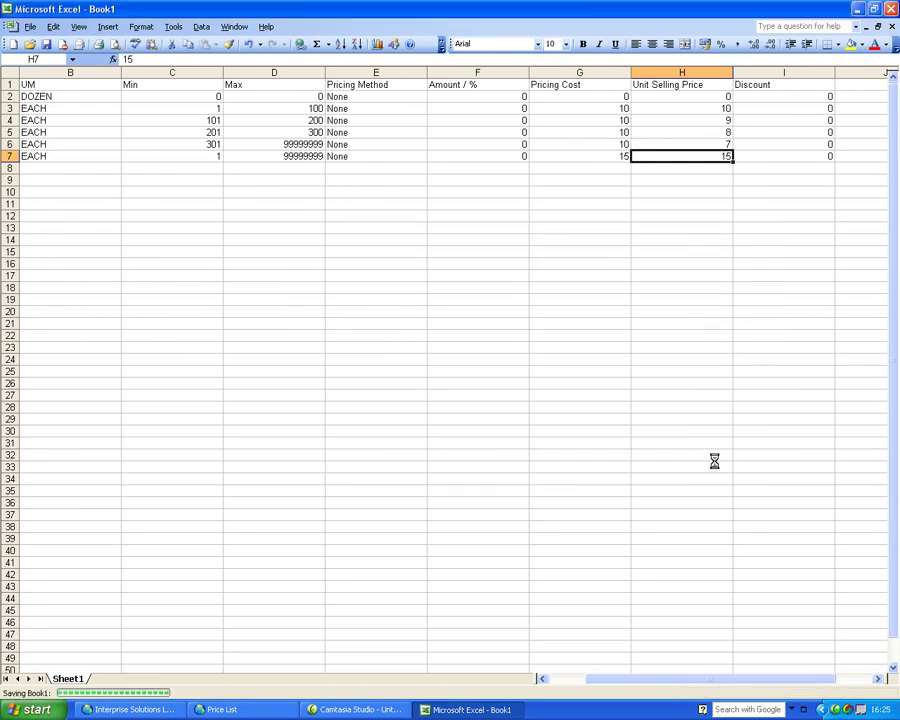
# - Close Excel and start the price list import, saving first and clearing existing items
pyautogui.click(891, 9)
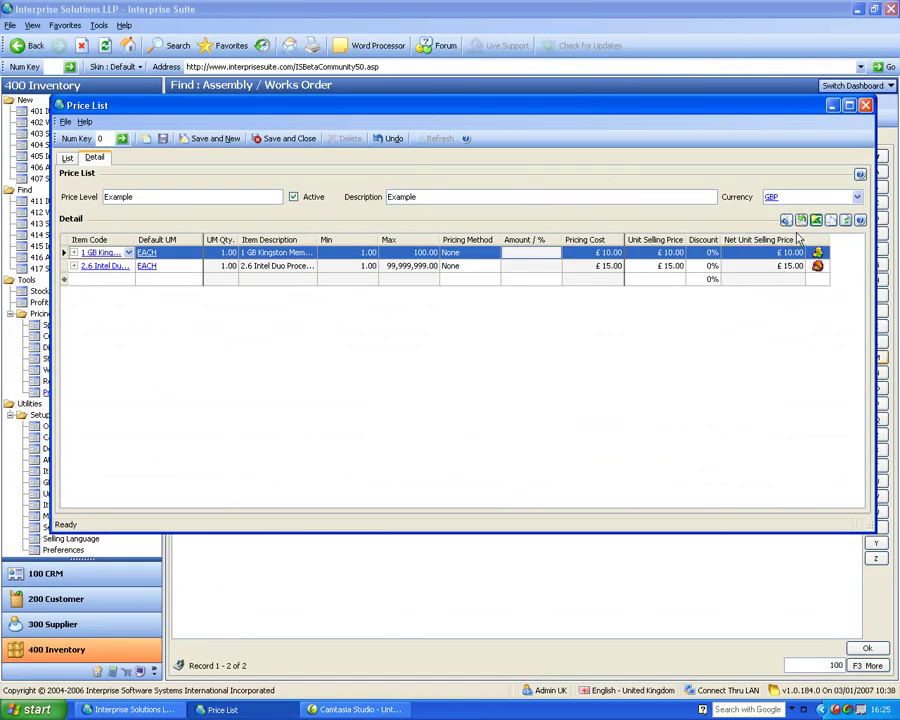
pyautogui.click(786, 222)
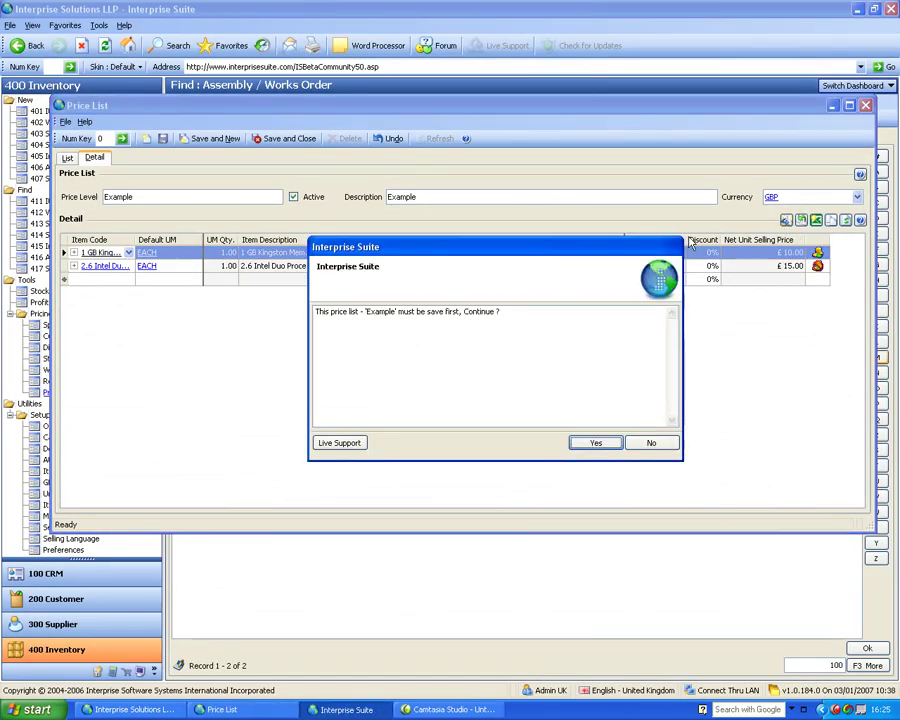
pyautogui.click(598, 445)
pyautogui.click(605, 446)
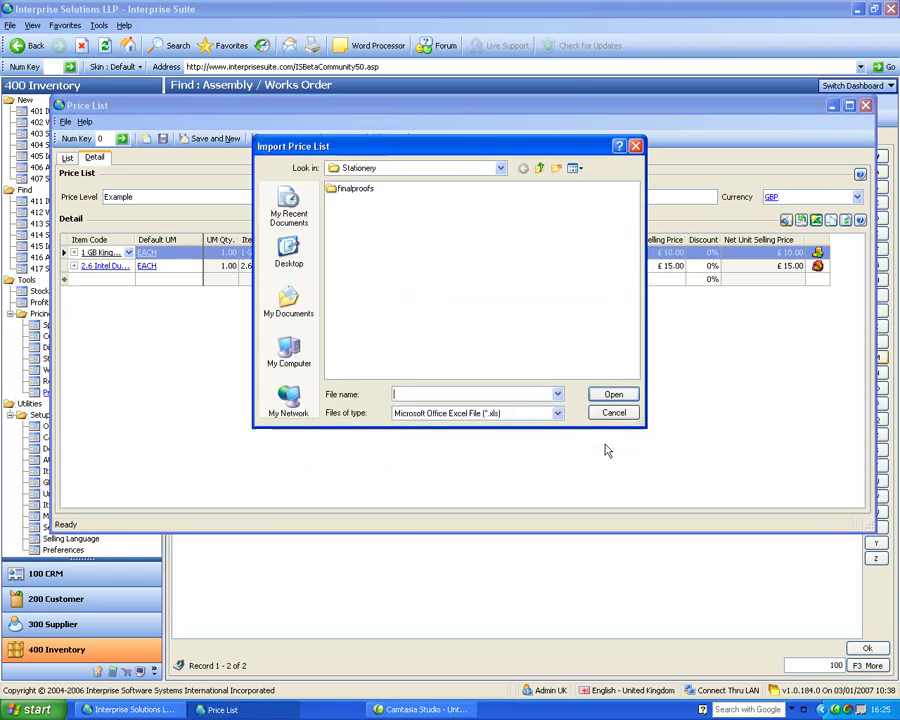
# - Import Book1 from Local Disk (C:) into the Example price list, accepting the currency
pyautogui.click(500, 168)
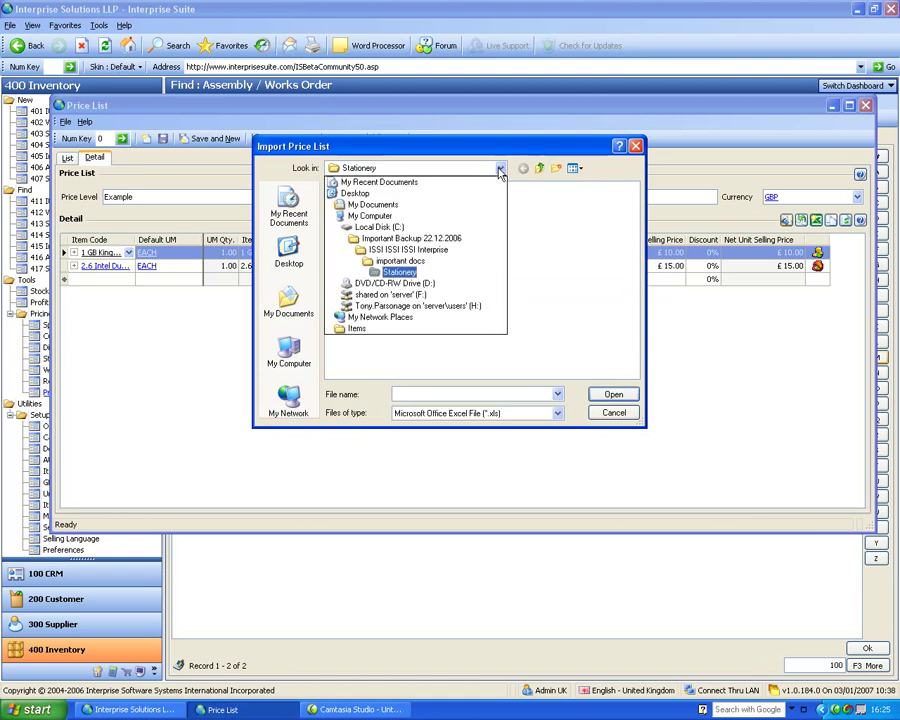
pyautogui.click(370, 227)
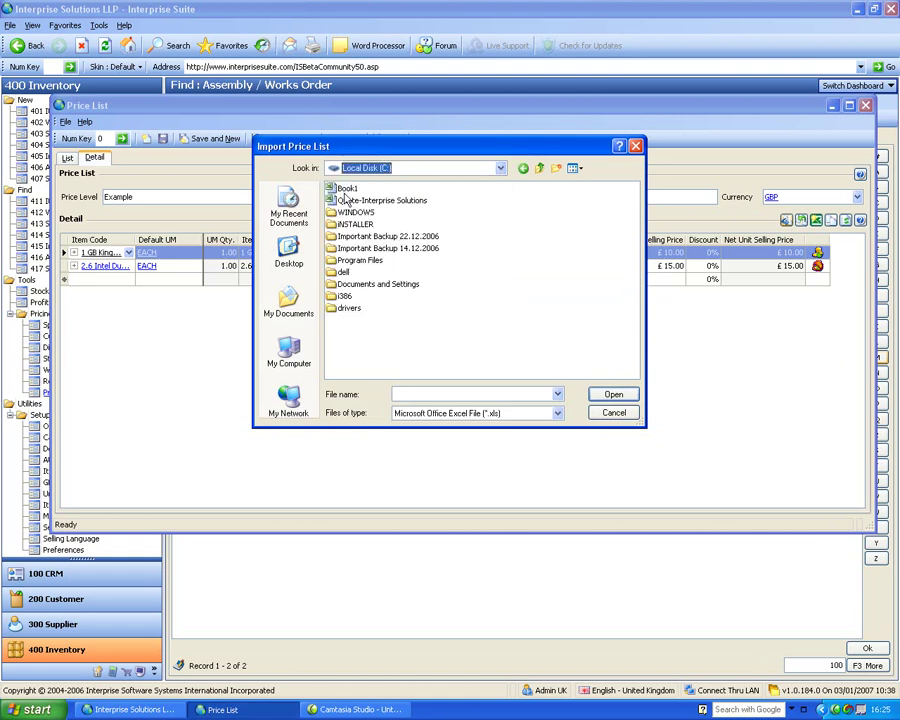
pyautogui.click(342, 188)
pyautogui.click(597, 396)
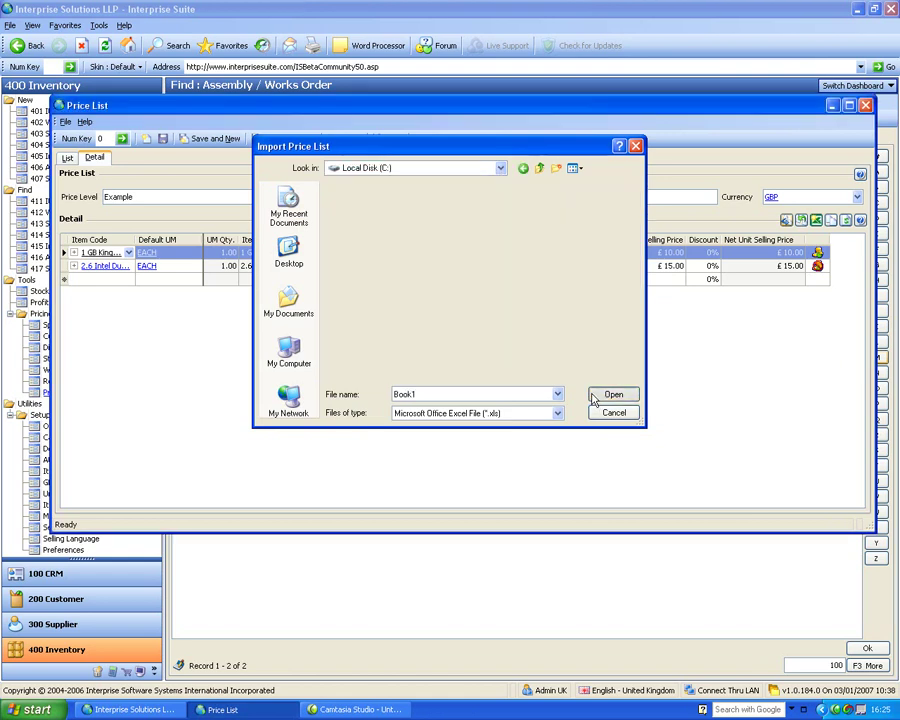
pyautogui.click(460, 401)
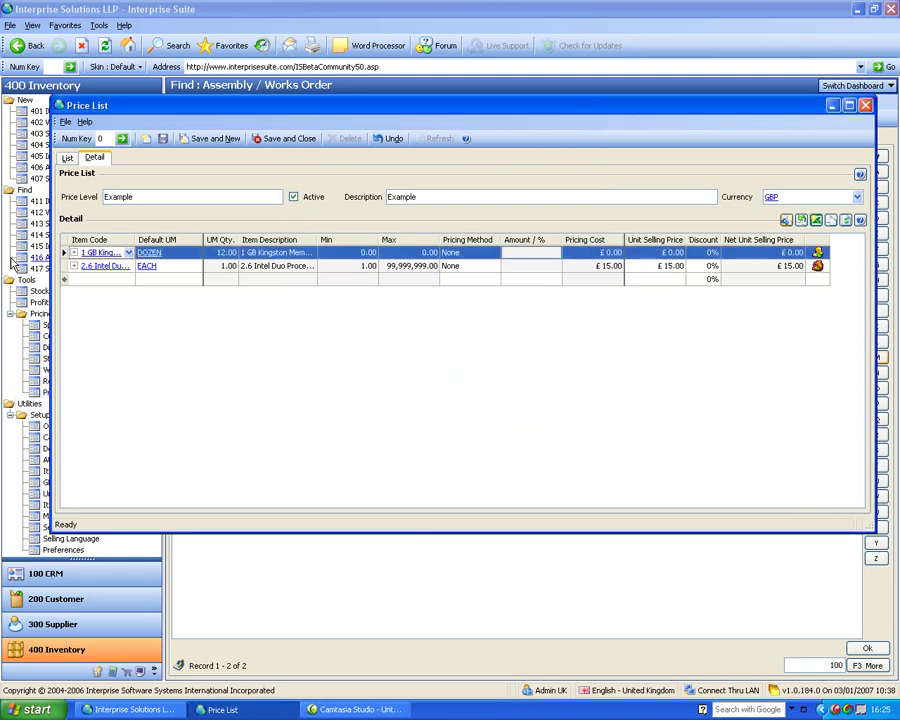
# - Verify the Kingston EACH breaks end with £7.00 from 301 upward, then save and close Example
pyautogui.click(74, 254)
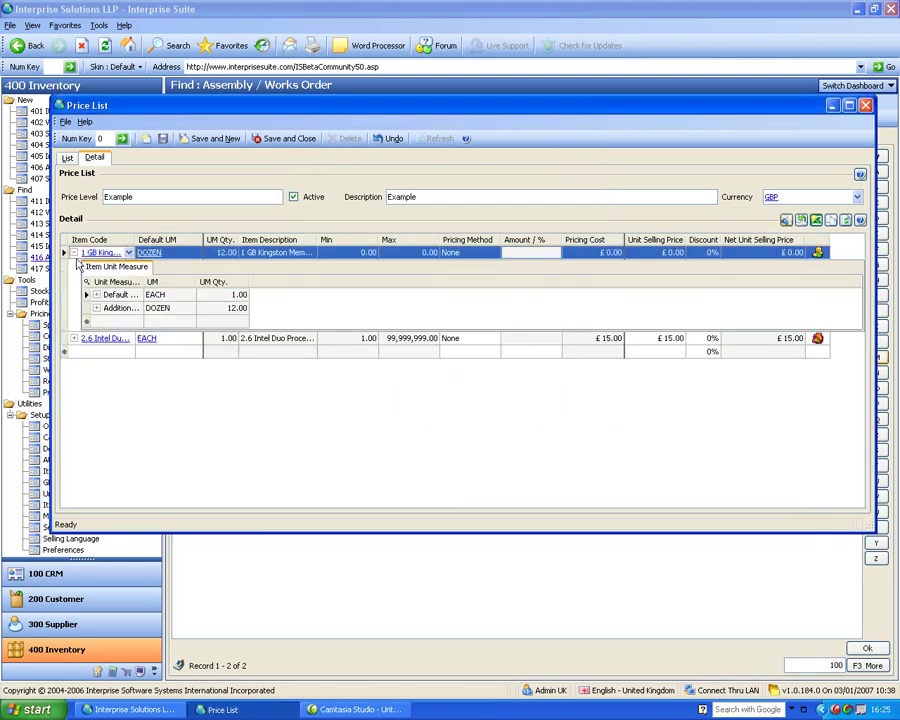
pyautogui.click(96, 294)
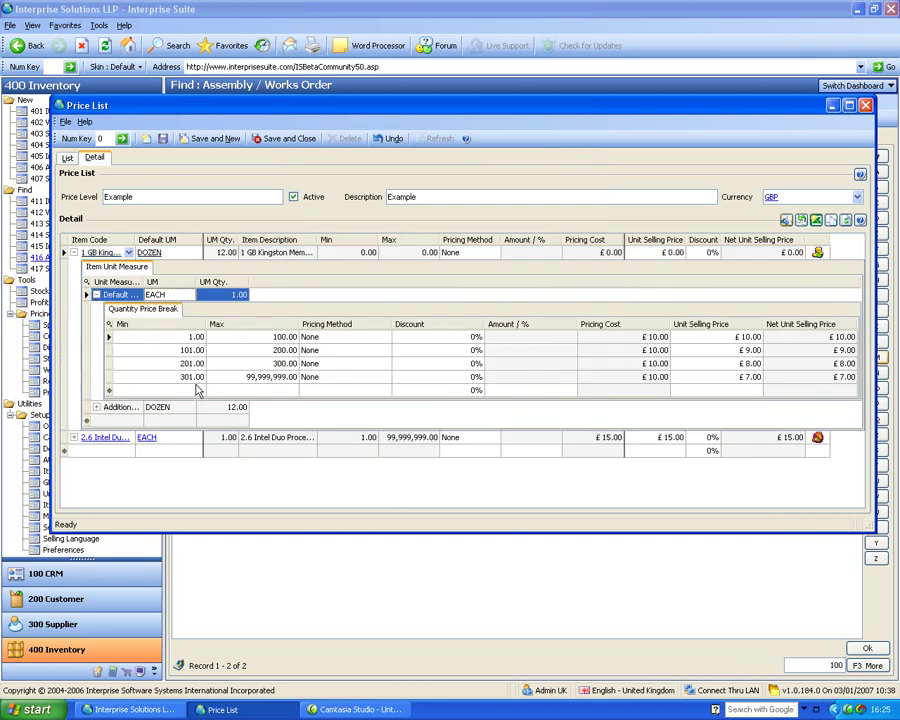
pyautogui.click(755, 379)
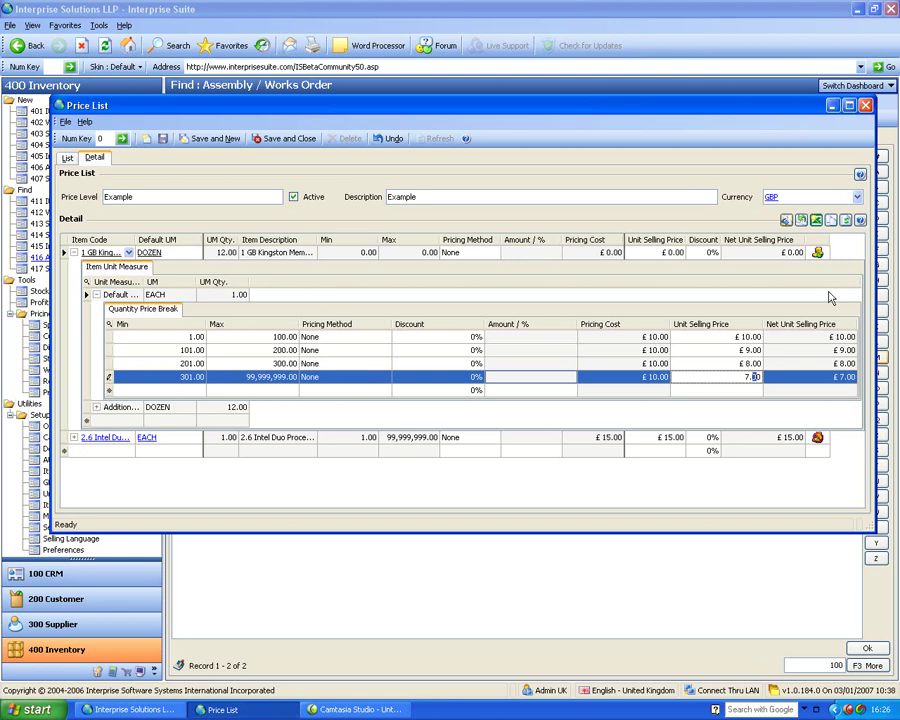
pyautogui.click(866, 106)
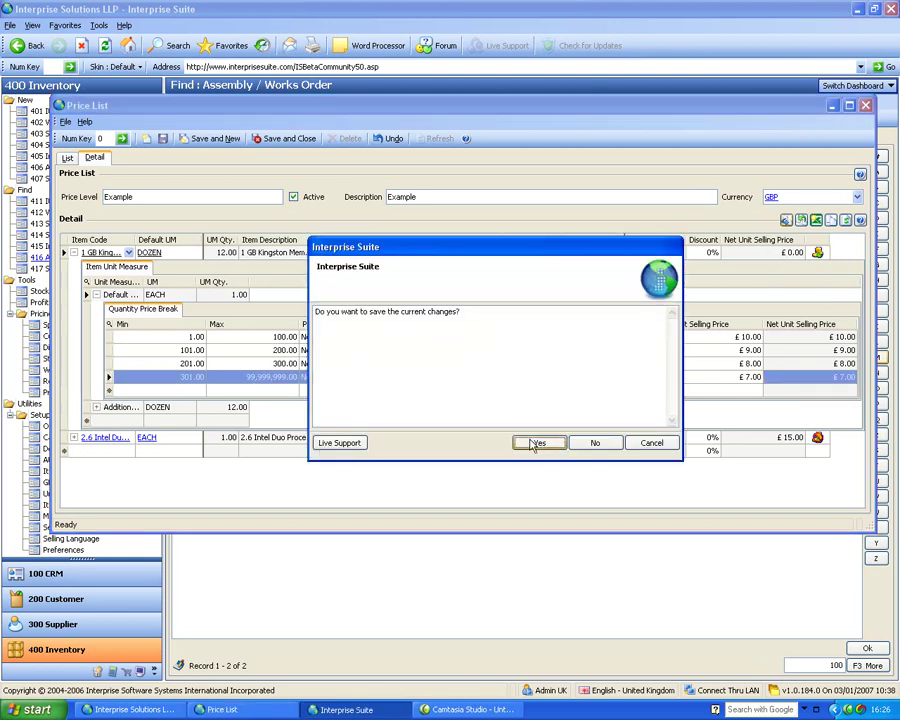
pyautogui.click(535, 441)
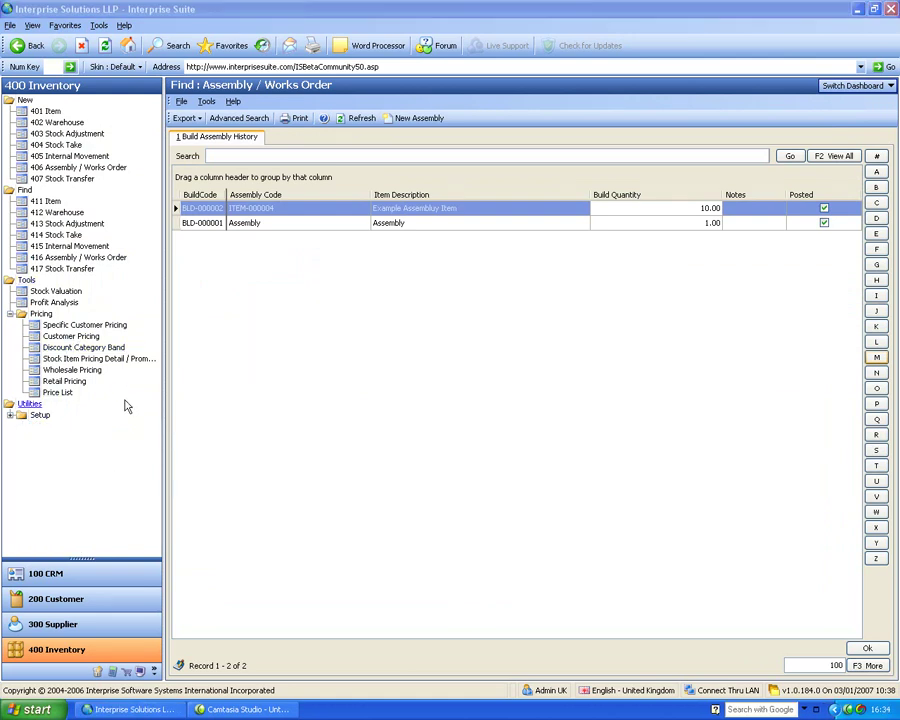
pyautogui.click(58, 347)
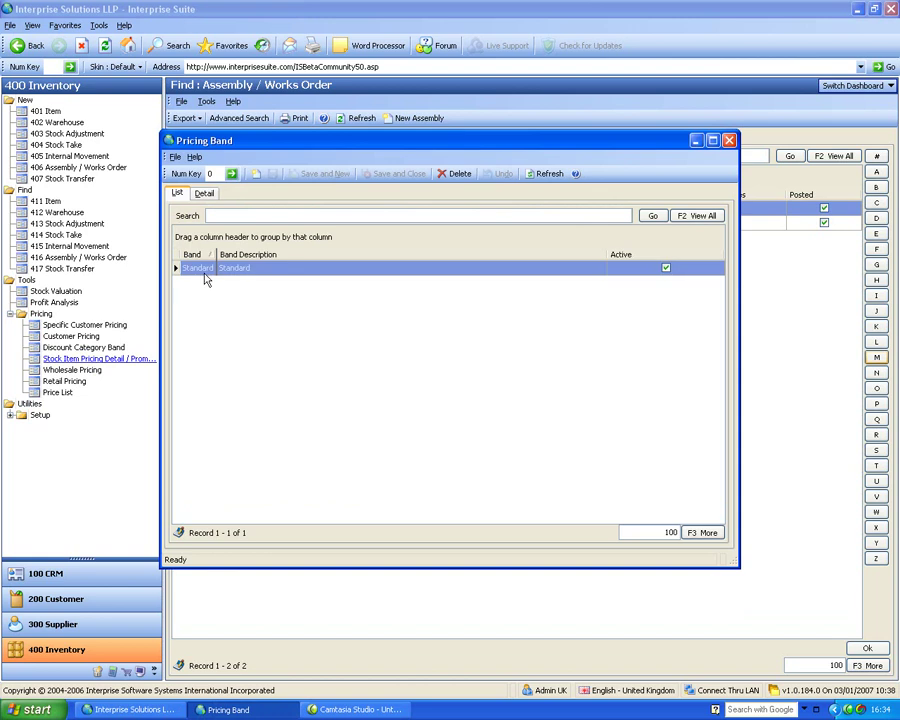
pyautogui.doubleClick(203, 270)
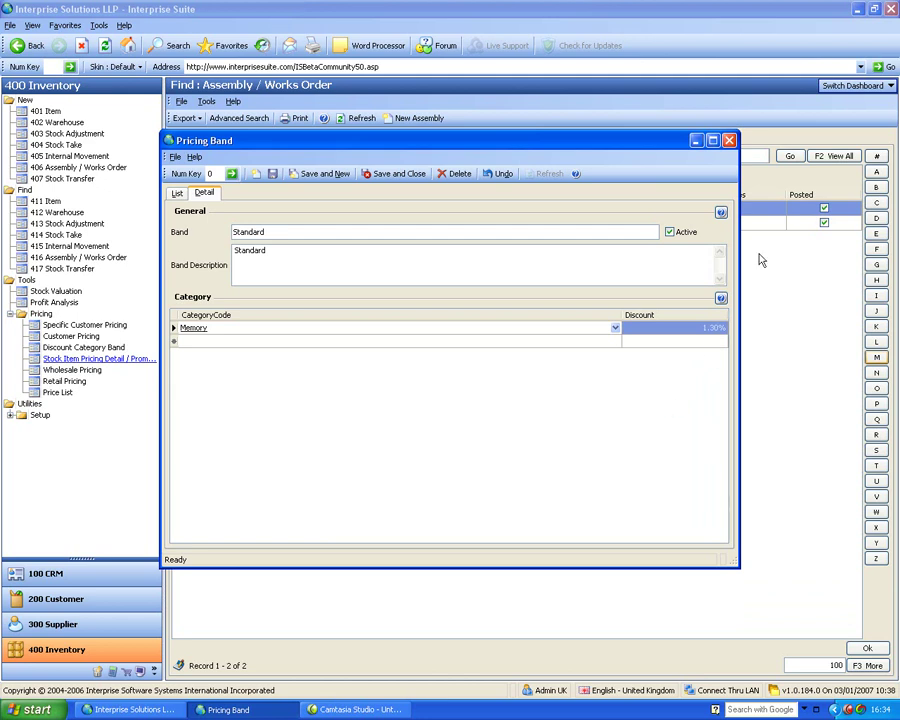
pyautogui.hotkey('alt', 'F4')
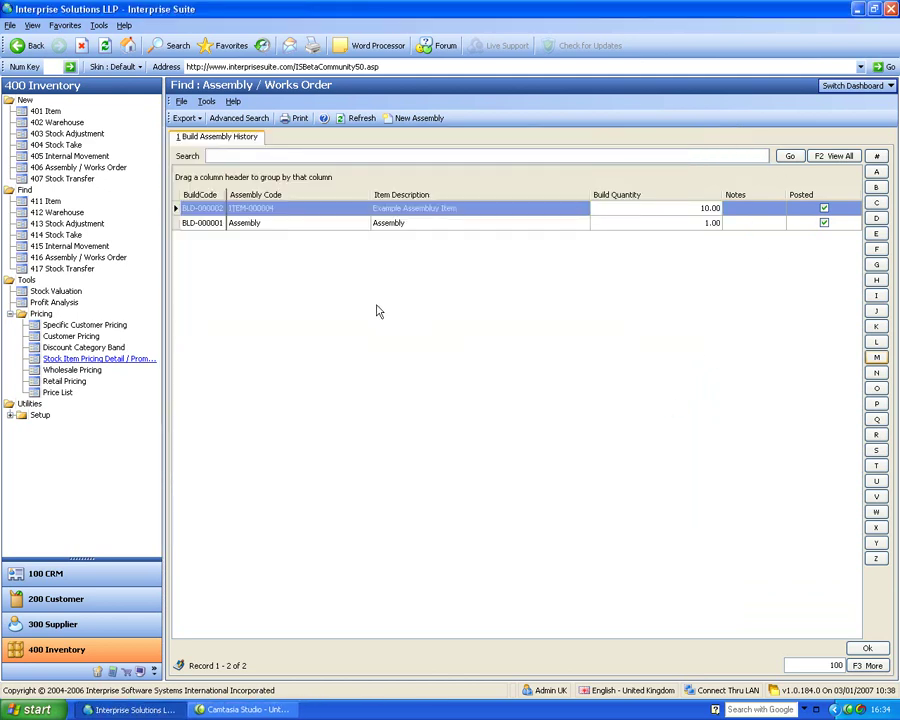
# - Collapse the Pricing node and switch dashboards to Report, then to Business Intelligence
pyautogui.click(10, 316)
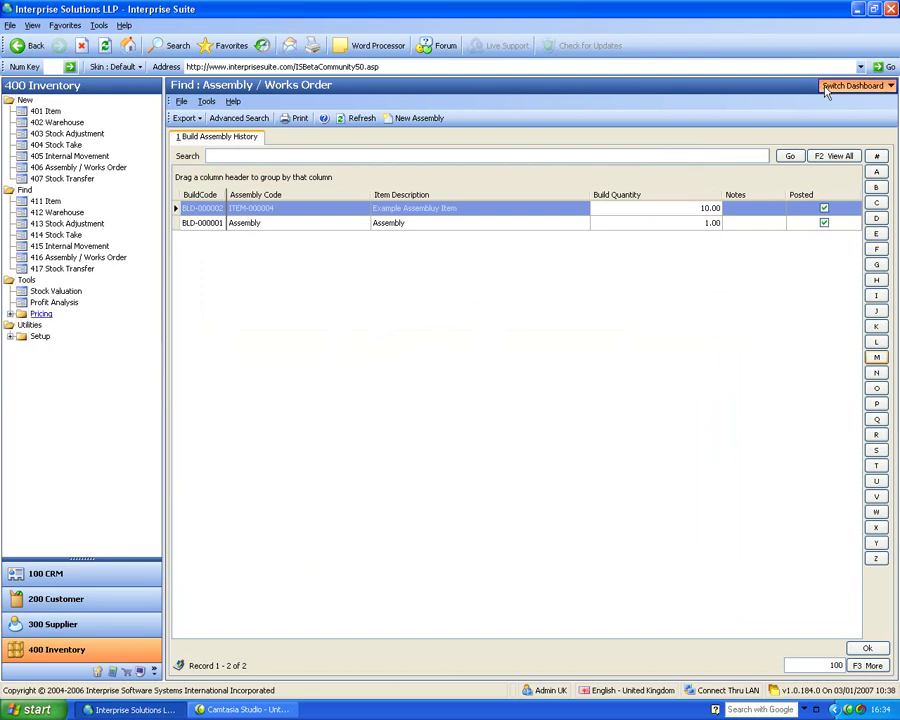
pyautogui.click(860, 86)
pyautogui.click(852, 119)
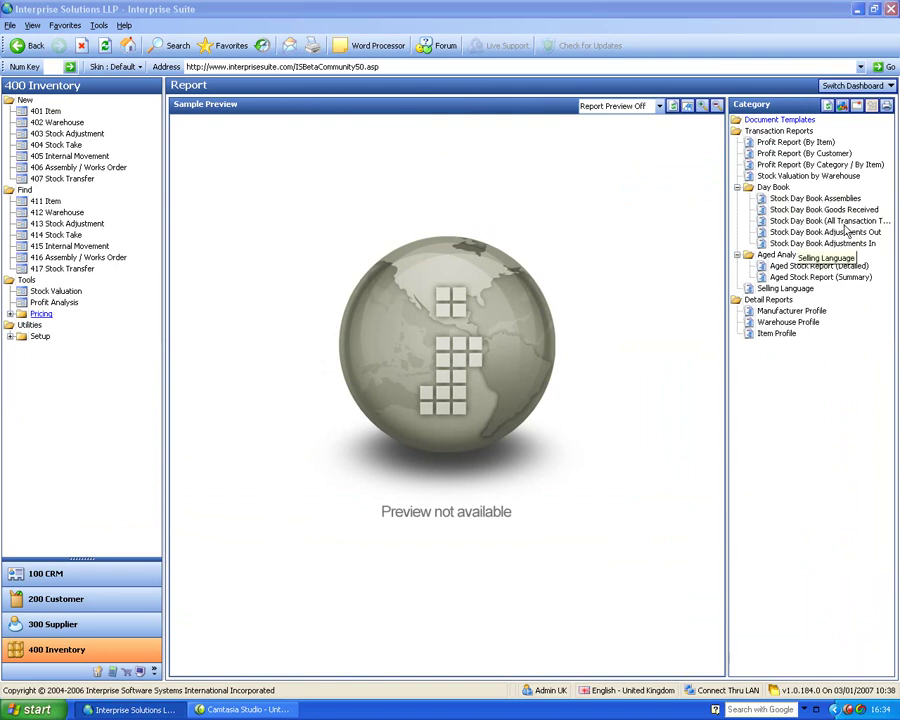
pyautogui.click(850, 87)
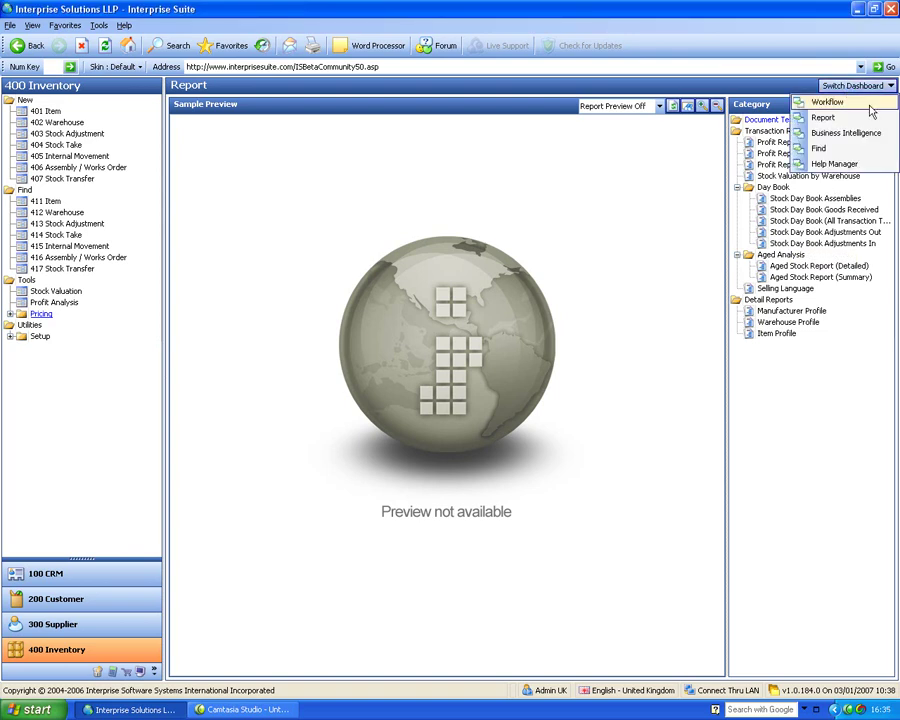
pyautogui.click(856, 140)
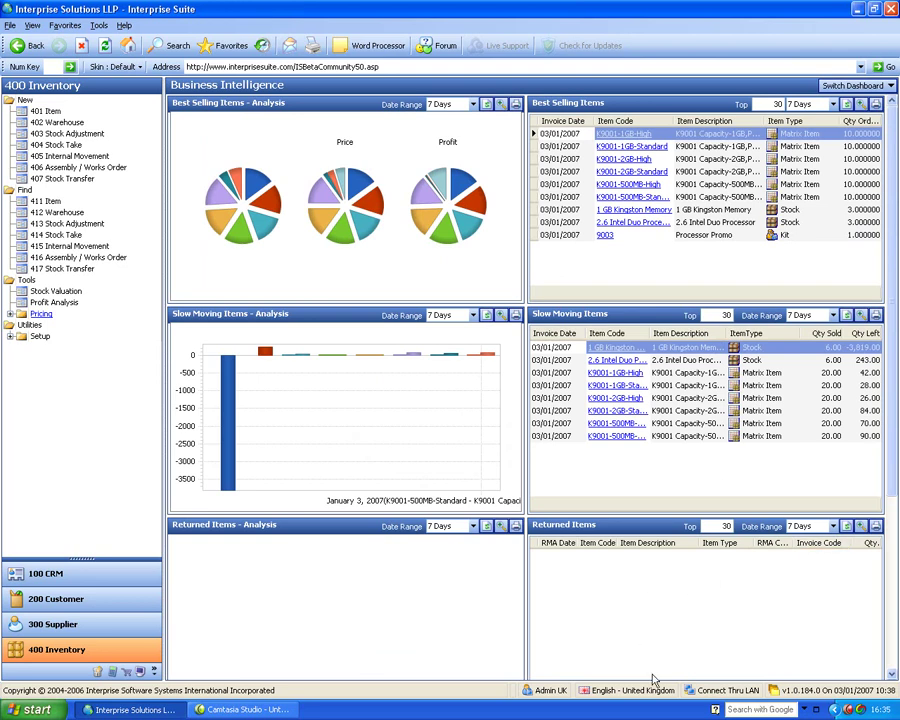
pyautogui.scroll(-1, 893, 414)
pyautogui.scroll(-5, 893, 414)
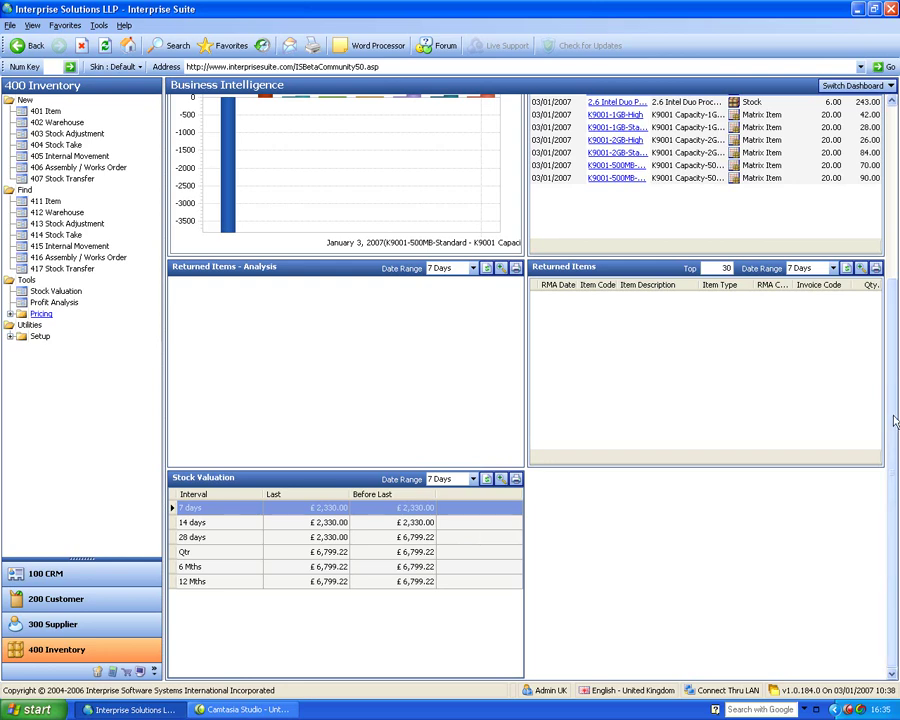
pyautogui.moveTo(895, 422); pyautogui.dragTo(894, 222)
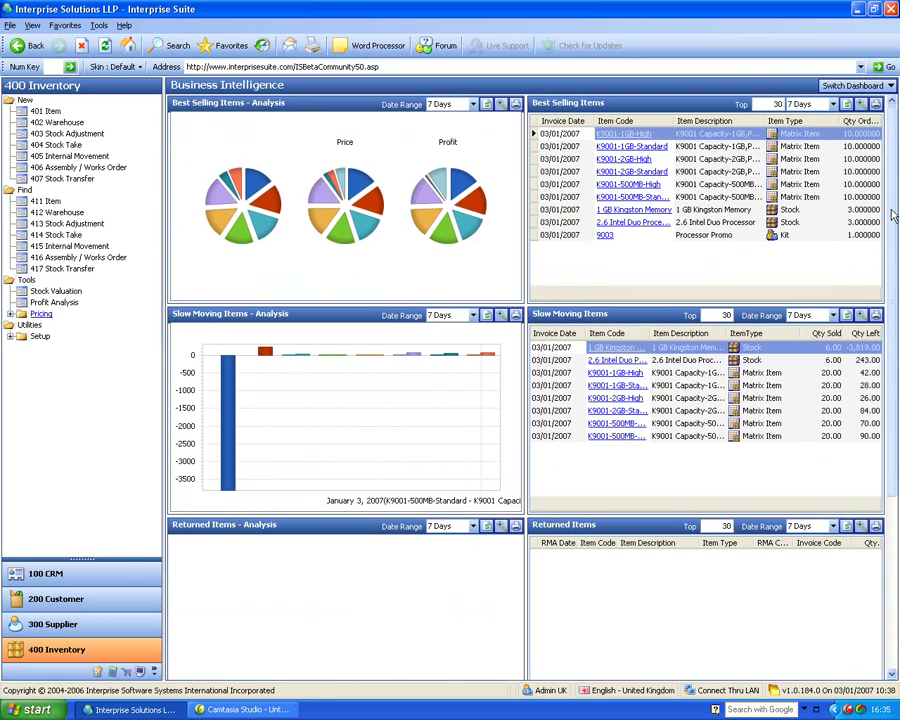
pyautogui.click(861, 315)
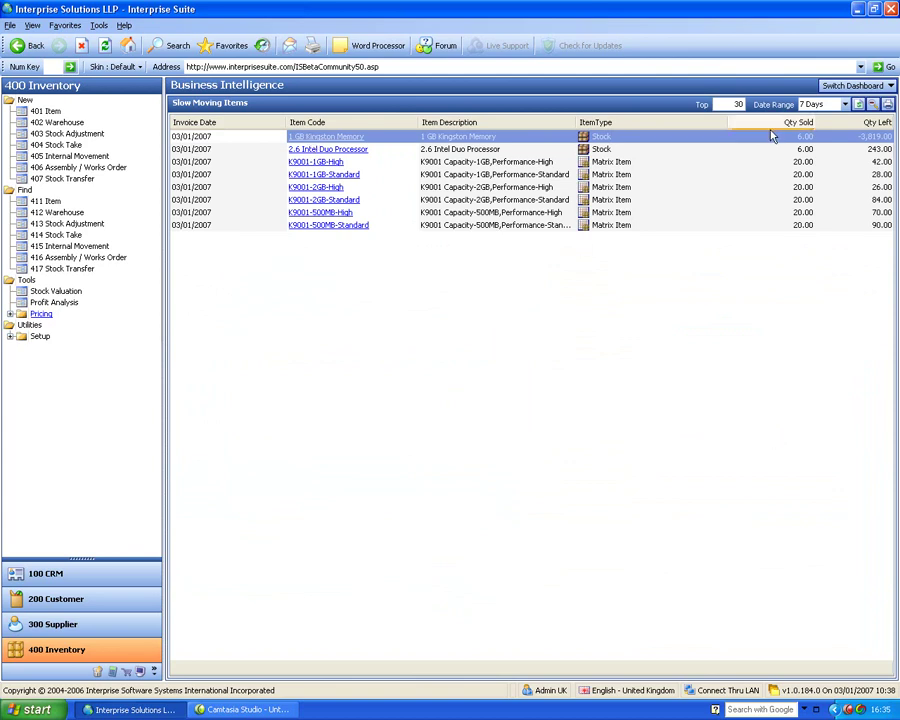
pyautogui.click(887, 104)
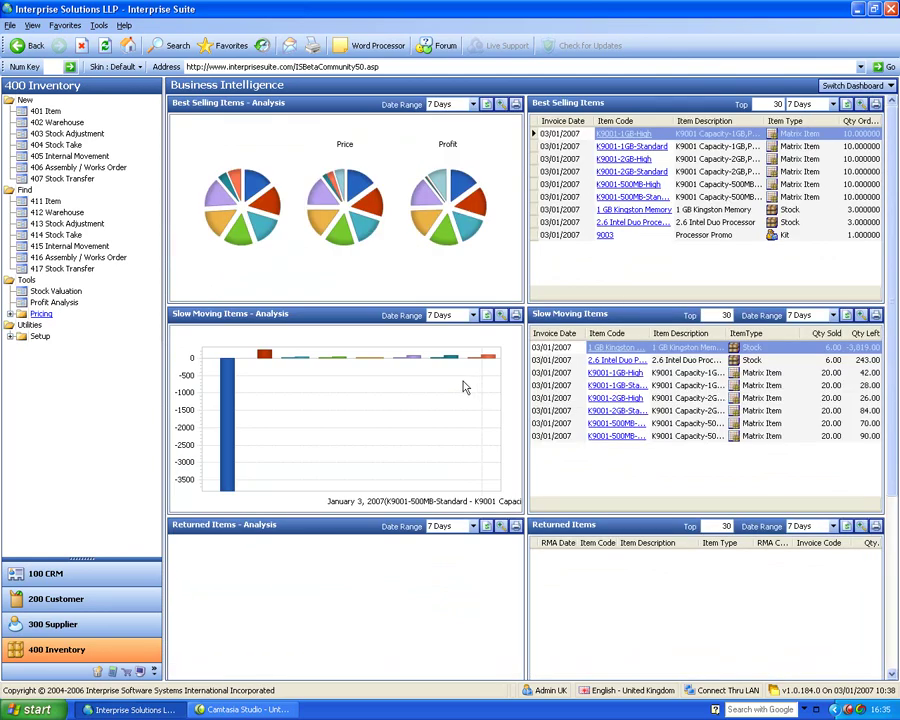